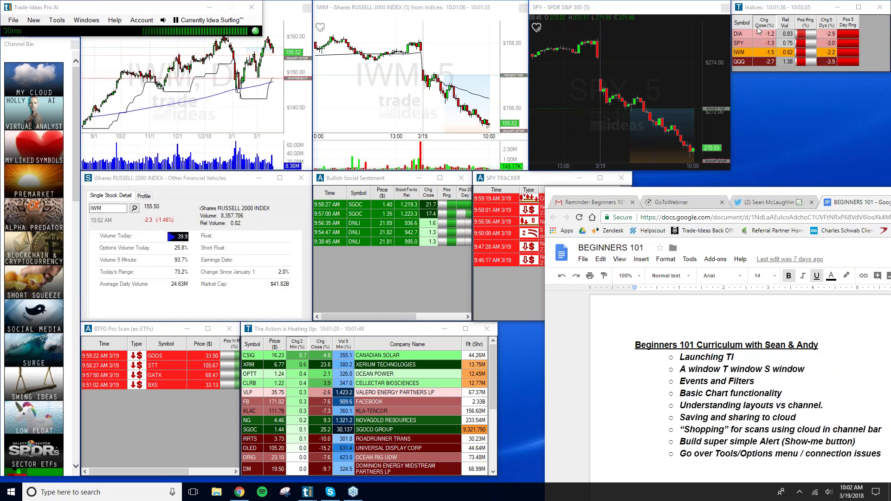
Drag the curriculum document window right until the SPY chart and SPY Tracker are uncovered
left_click(762, 191)
left_click_drag(762, 192, 686, 79)
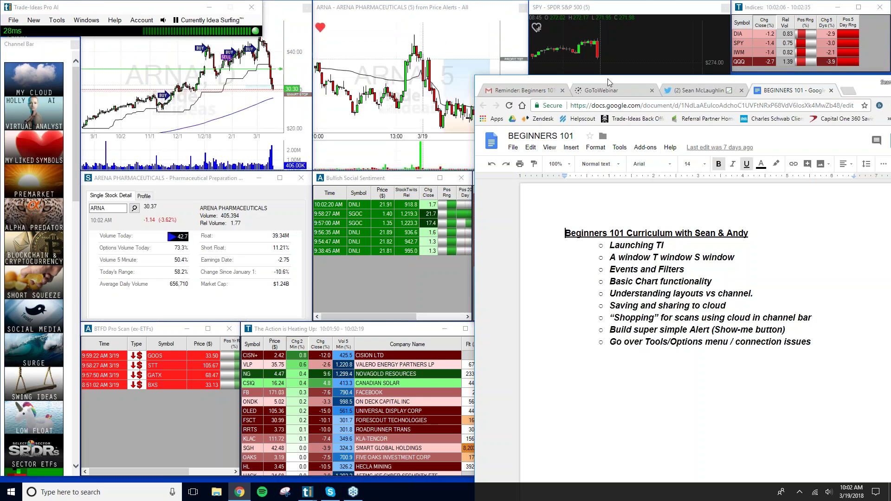
left_click_drag(609, 80, 708, 160)
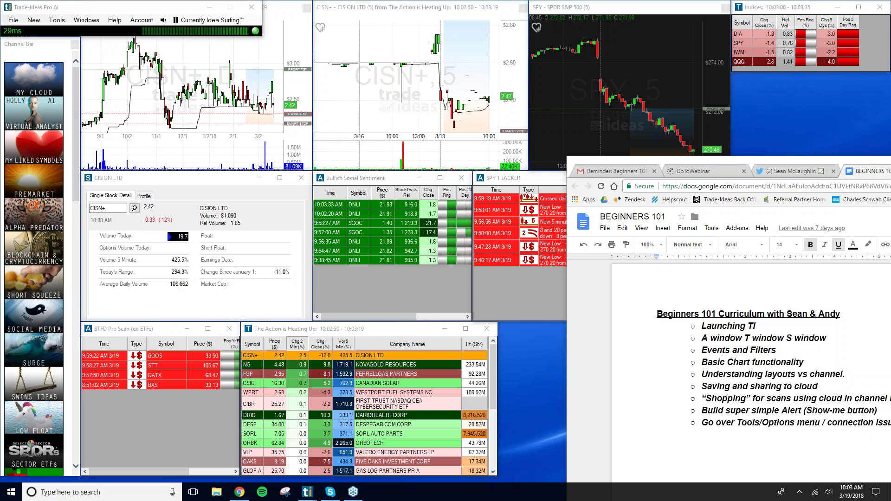
key("Down")
left_click(657, 314)
left_click_drag(703, 160, 765, 176)
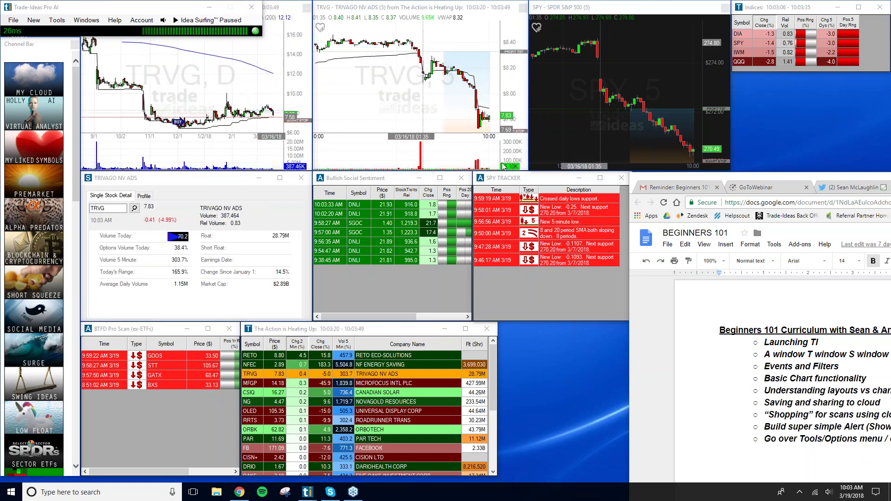
left_click_drag(687, 175, 689, 177)
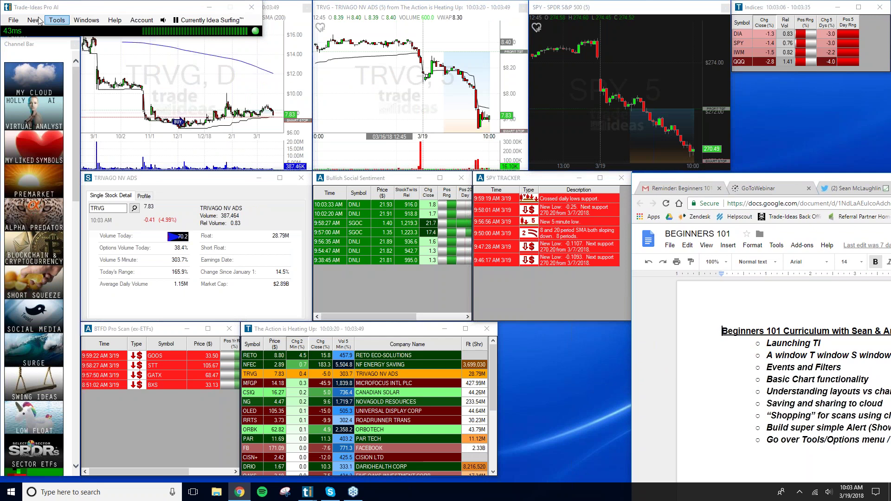
Exit via File > Exit, saving the layout, then relaunch from the desktop shortcut
left_click(13, 20)
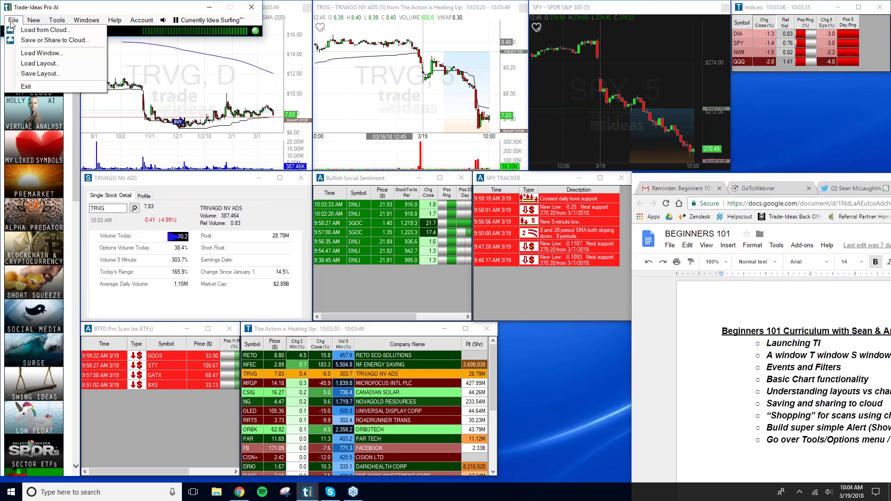
left_click(31, 88)
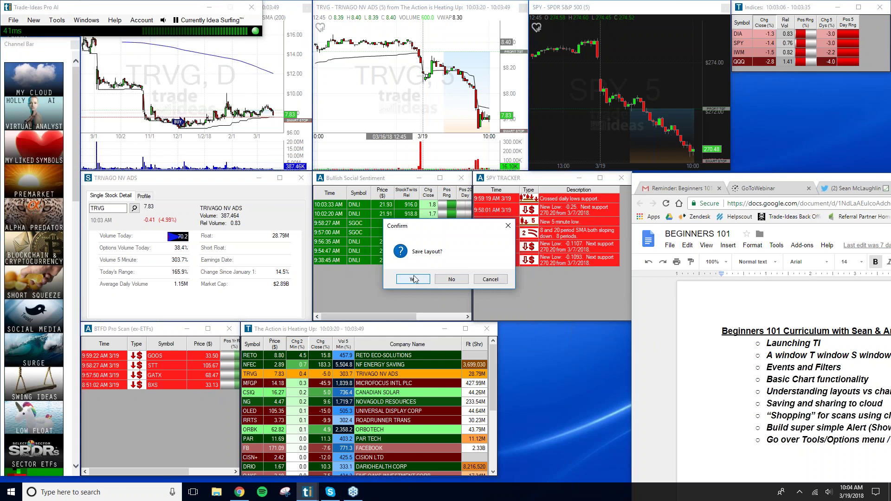
left_click(413, 279)
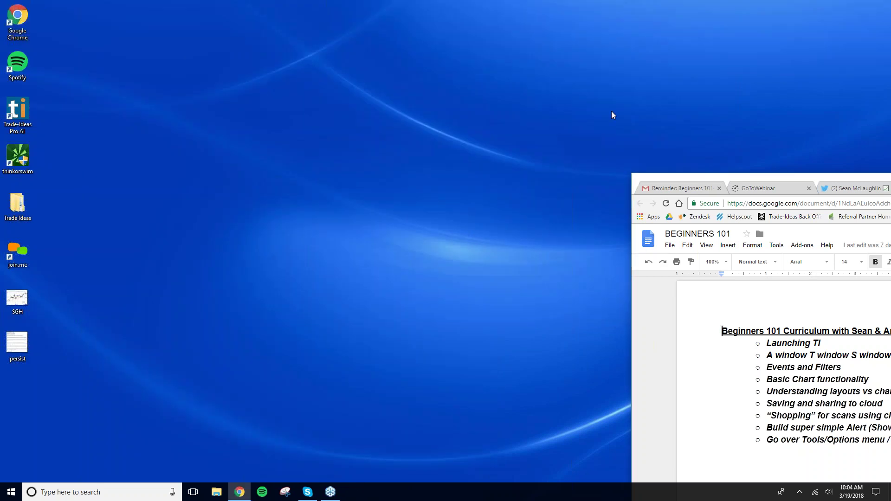
left_click(17, 112)
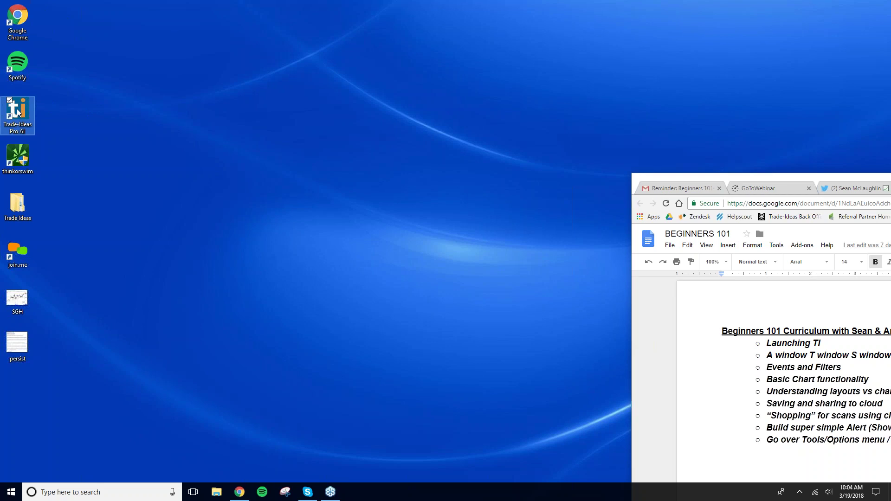
double_click(18, 112)
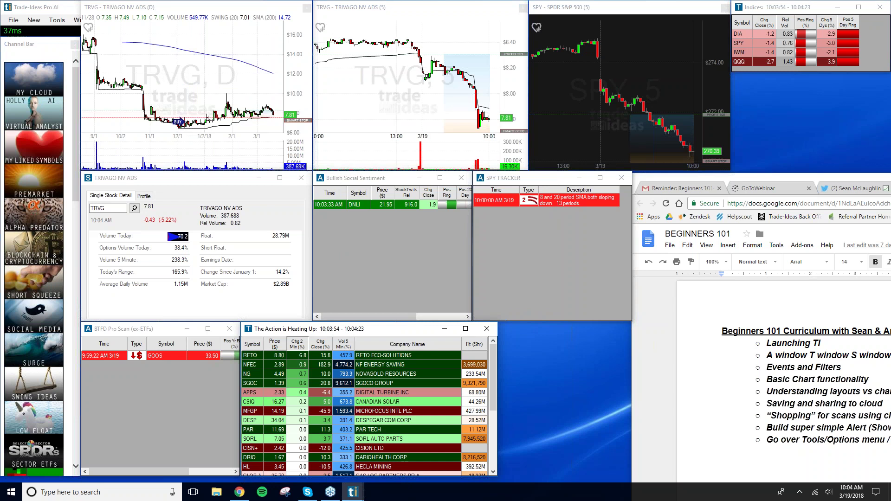
Choose Reset Connection from the Account menu, then move the curriculum document aside
left_click(72, 8)
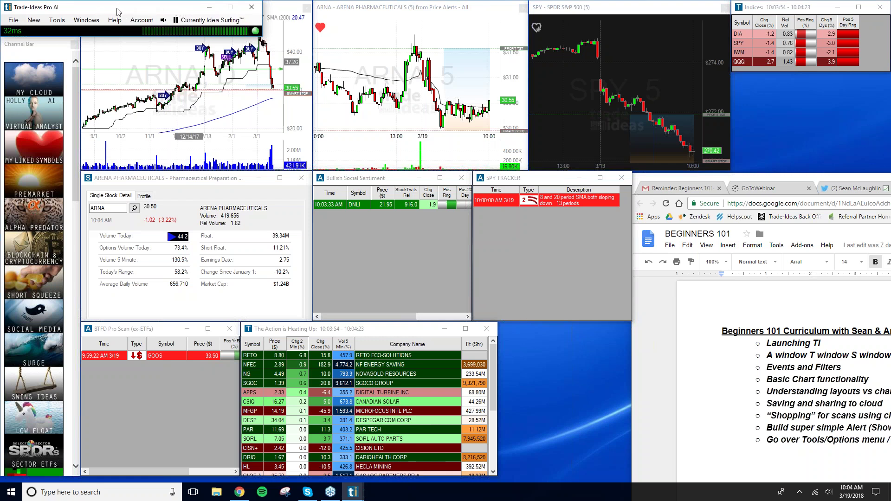
left_click(141, 20)
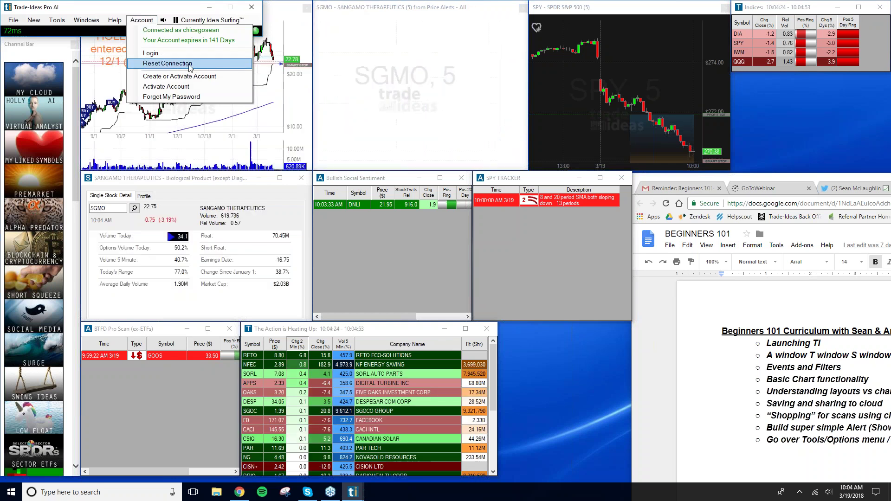
left_click(186, 17)
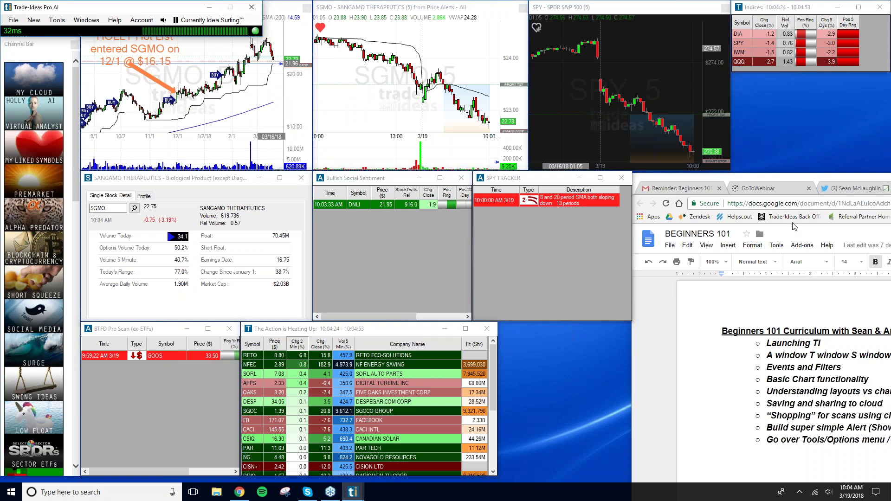
mouse_move(797, 191)
left_mouse_down()
mouse_move(785, 153)
mouse_move(798, 183)
left_mouse_up()
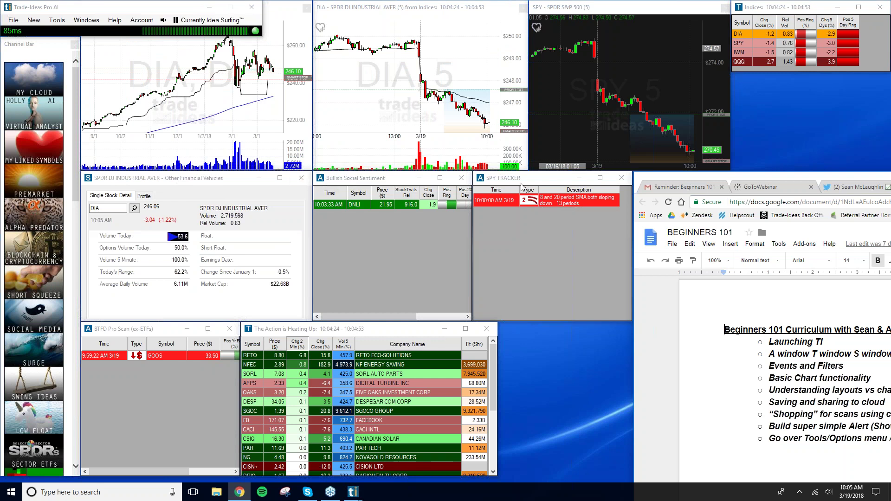
left_click(562, 181)
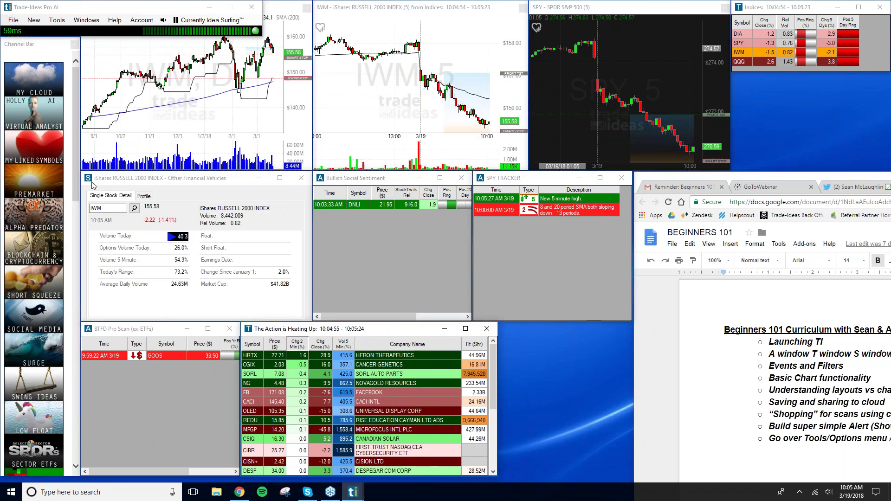
Raise The Action is Heating Up list and drag its bottom edge down to show more rows
mouse_move(181, 180)
left_mouse_down()
mouse_move(195, 181)
mouse_move(170, 180)
left_mouse_up()
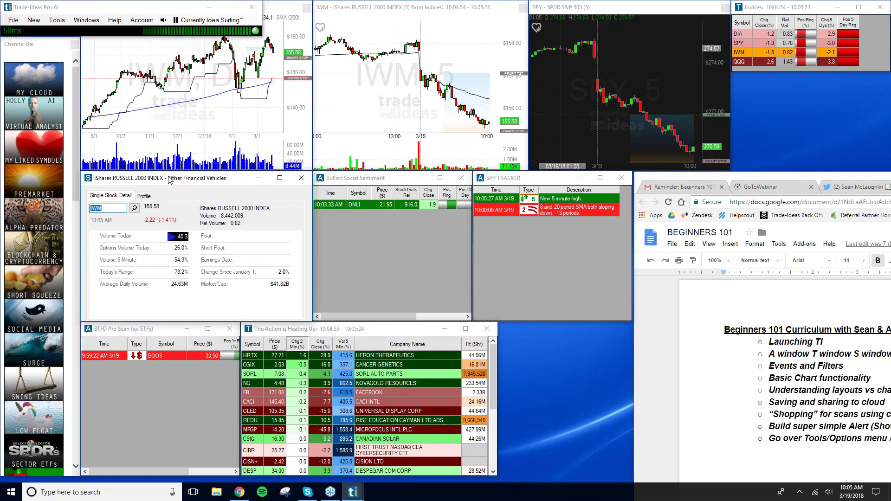
left_click(720, 176)
mouse_move(720, 176)
left_mouse_down()
mouse_move(673, 163)
mouse_move(723, 177)
left_mouse_up()
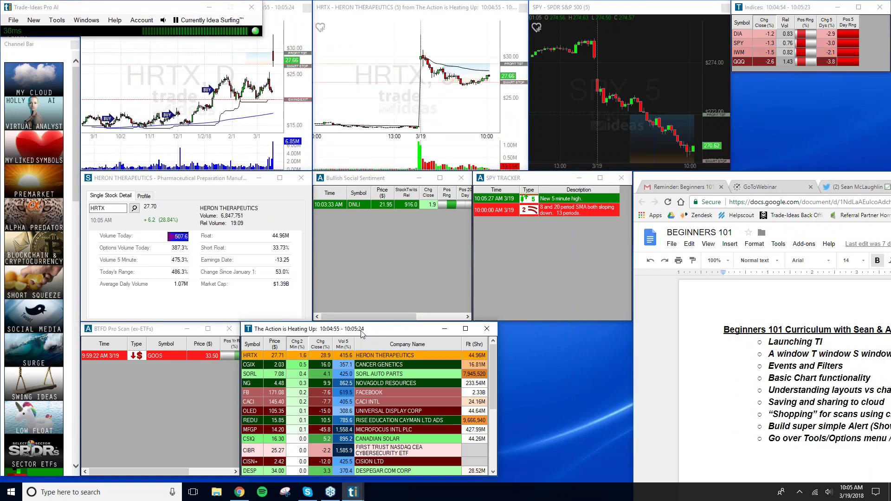
left_click_drag(340, 333, 340, 239)
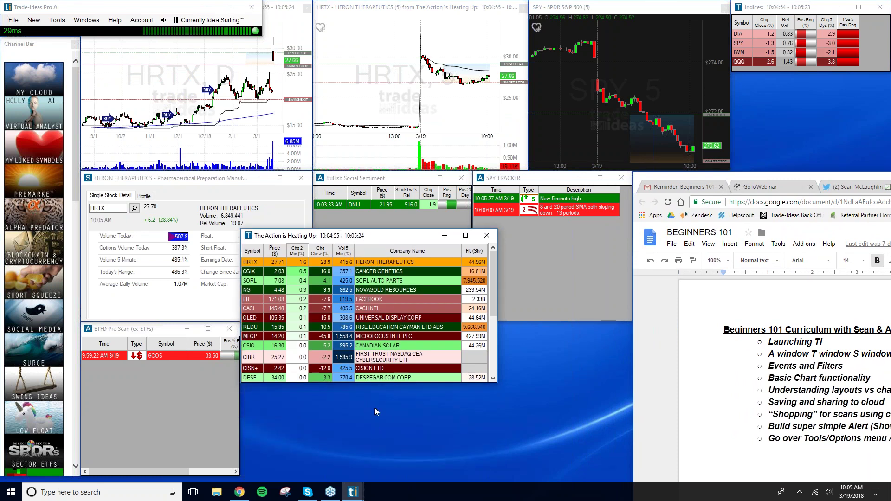
left_click_drag(375, 383, 377, 476)
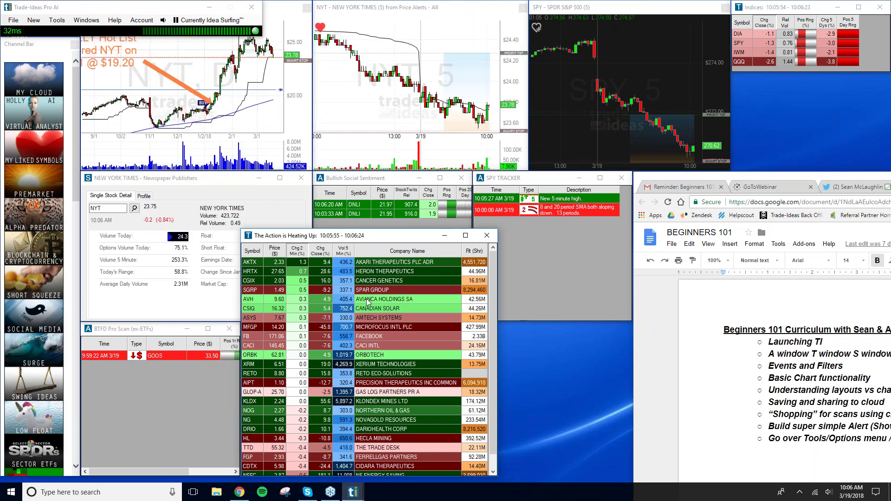
right_click(368, 301)
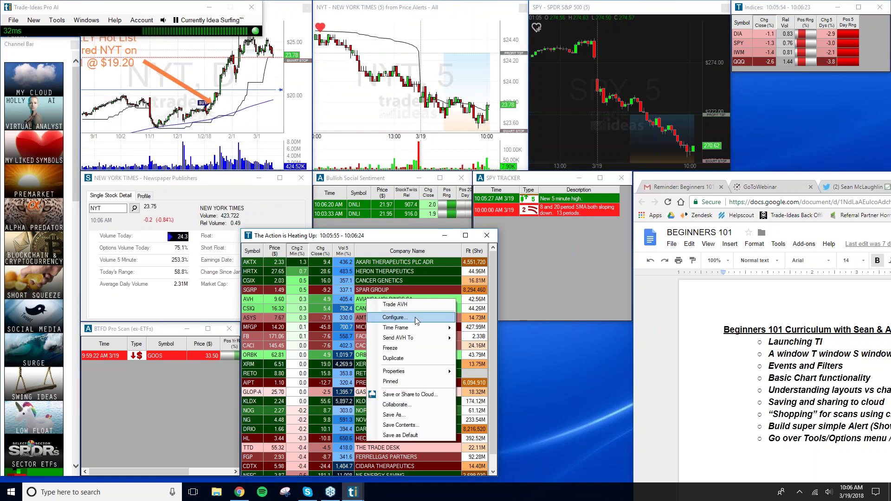
Open the top list's Configure window, move it to the screen top and view its Summary
left_click(416, 317)
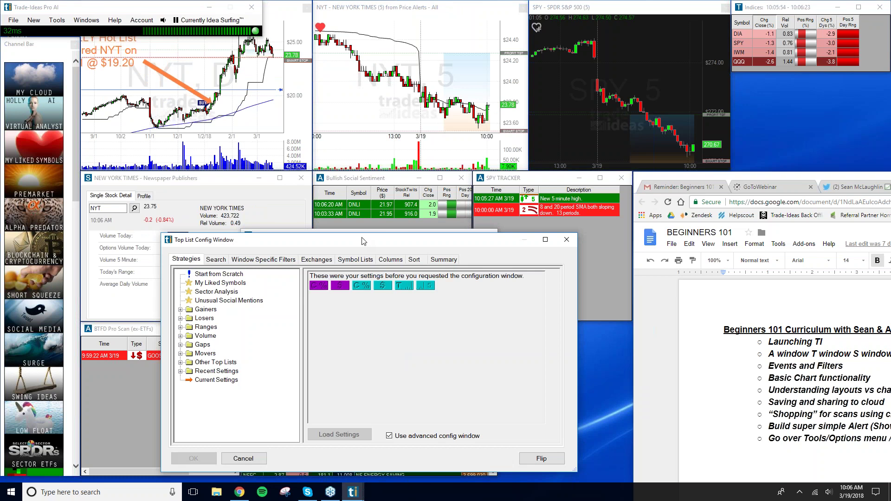
left_click_drag(367, 242, 380, 15)
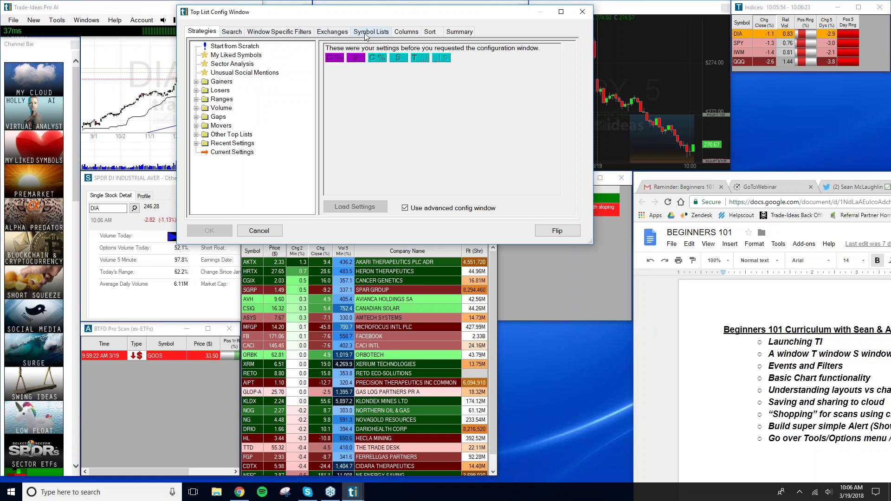
left_click(457, 36)
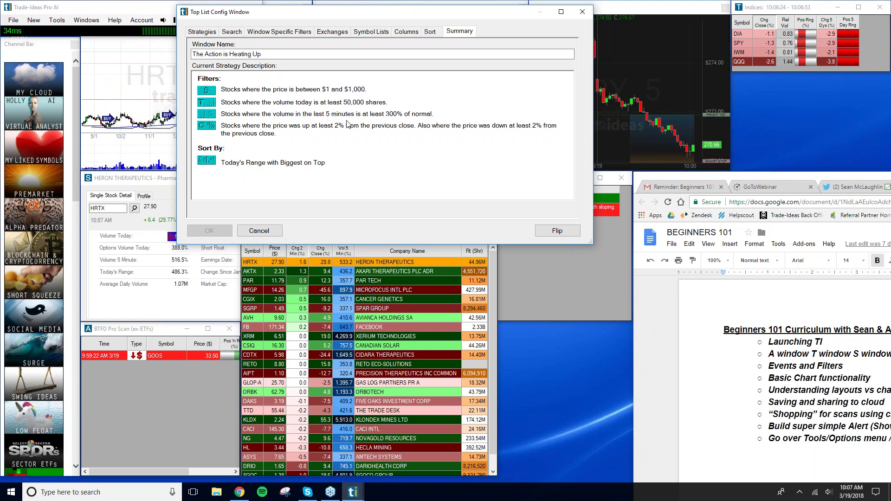
key("Down")
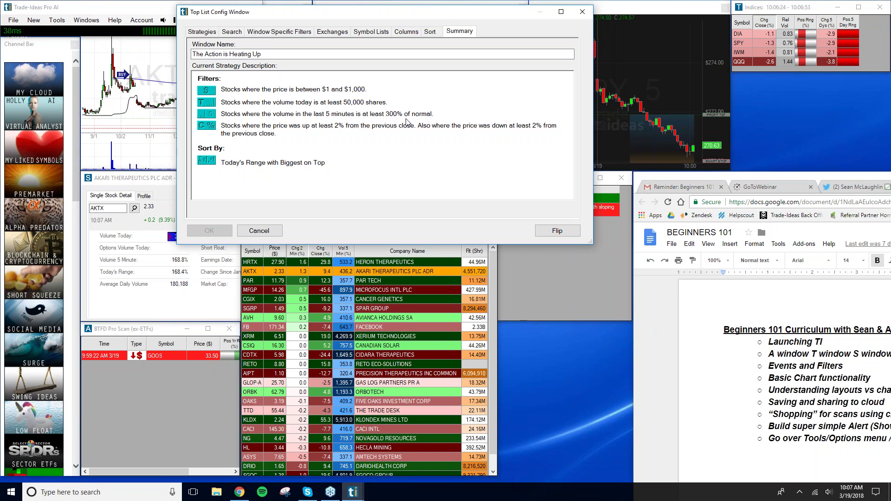
Switch the linked chart and stock detail to IWM and cancel the Top List Config Window
key("Down")
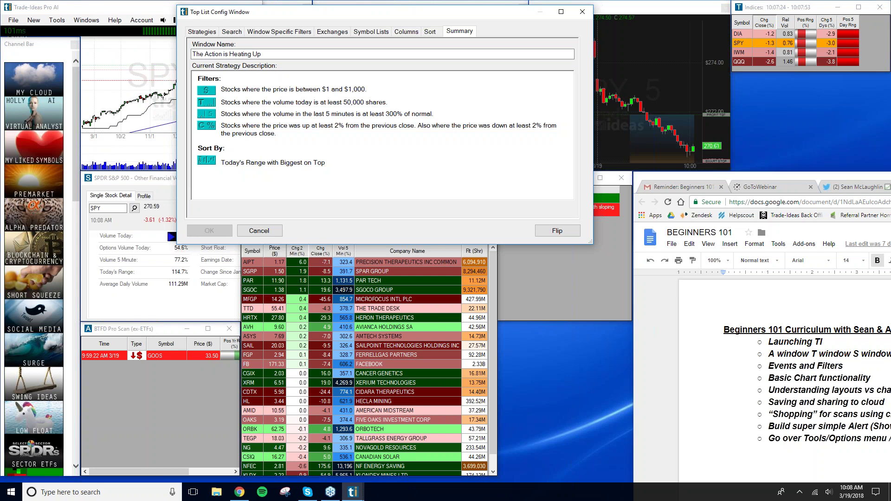
left_click(741, 52)
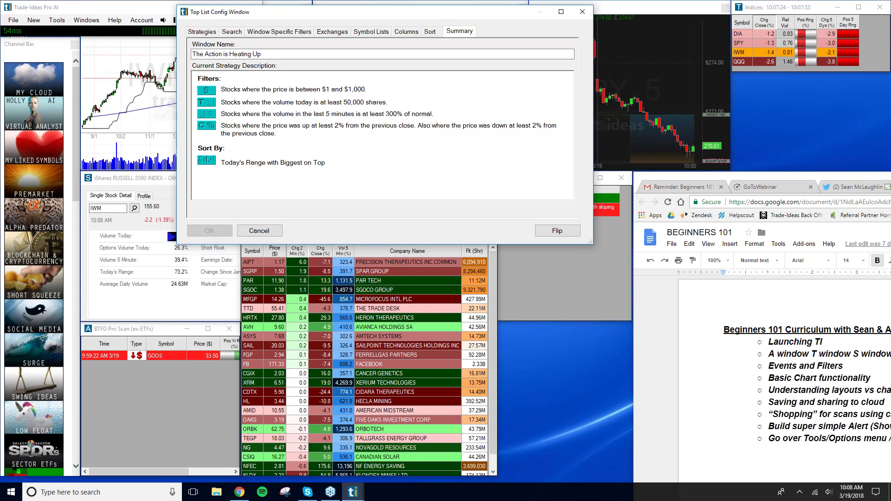
left_click(259, 232)
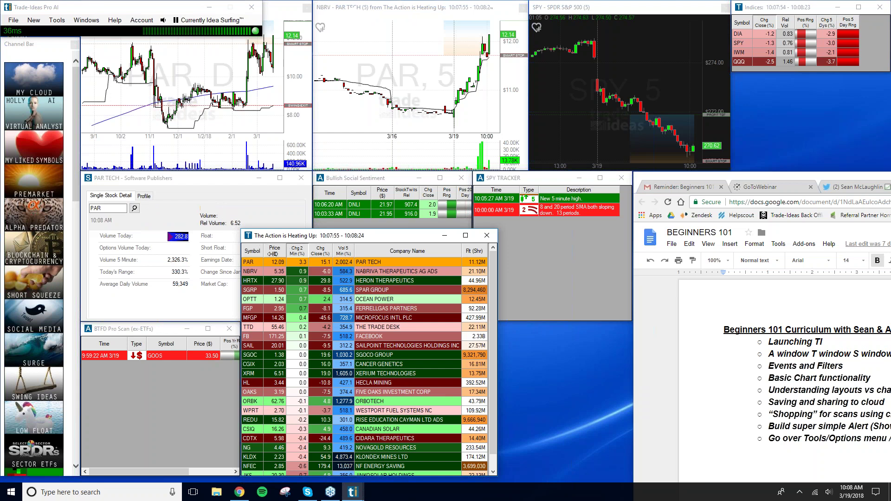
Sort the Action list by Chg Close, largest first, and load NFEC into the linked charts
left_click(349, 272)
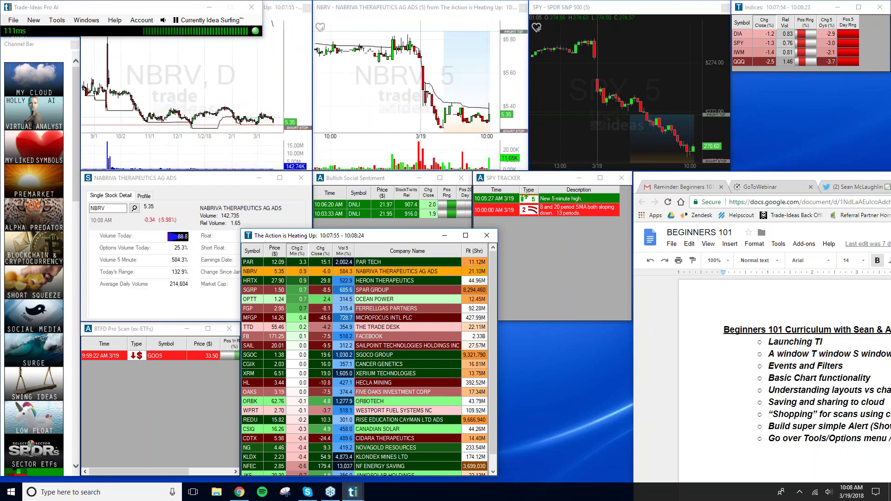
left_click(327, 254)
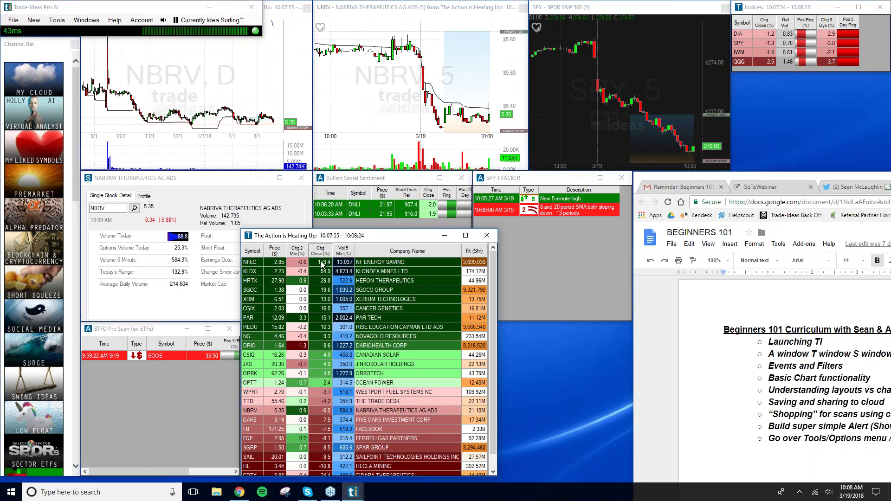
left_click(325, 264)
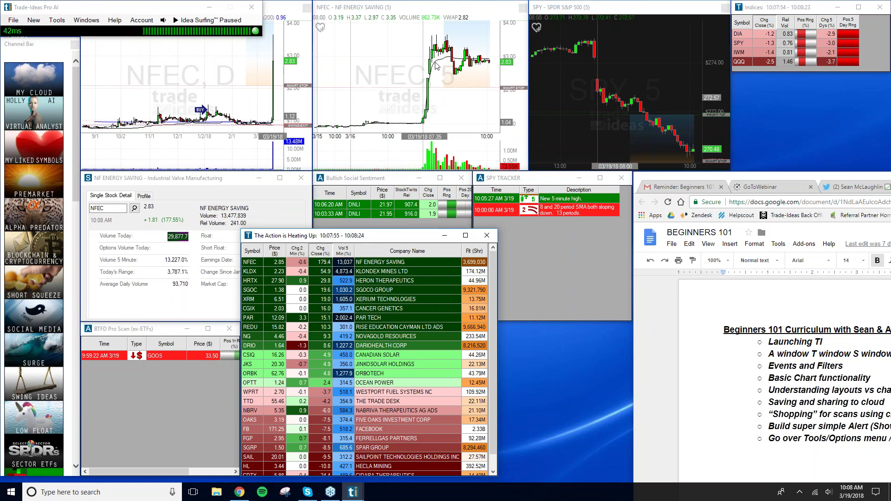
mouse_move(437, 52)
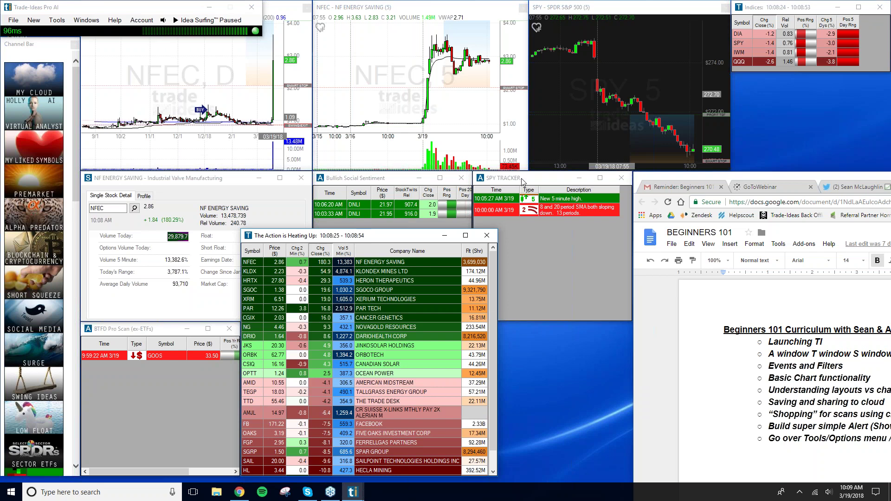
Stack Bullish Social Sentiment under SPY TRACKER beside the Action list, stretched to the taskbar
left_click_drag(522, 179, 551, 239)
left_click_drag(549, 378, 550, 475)
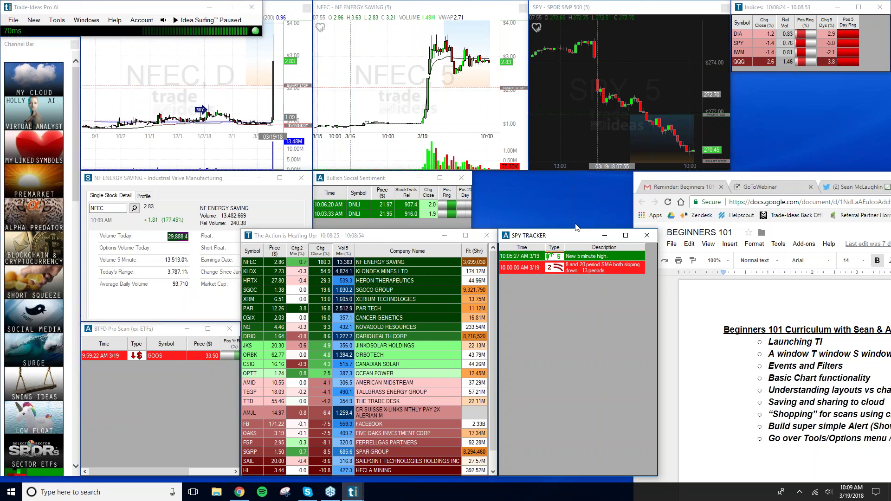
left_click_drag(561, 233, 535, 175)
left_click_drag(358, 179, 519, 236)
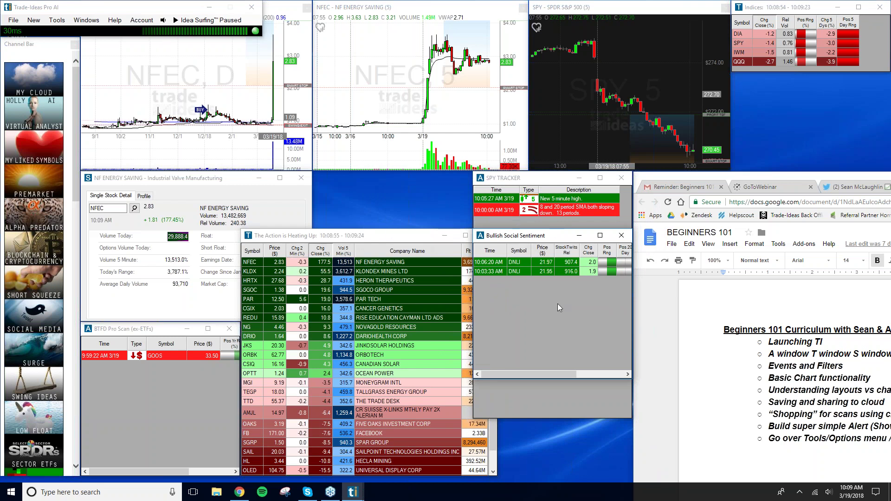
left_click(621, 181)
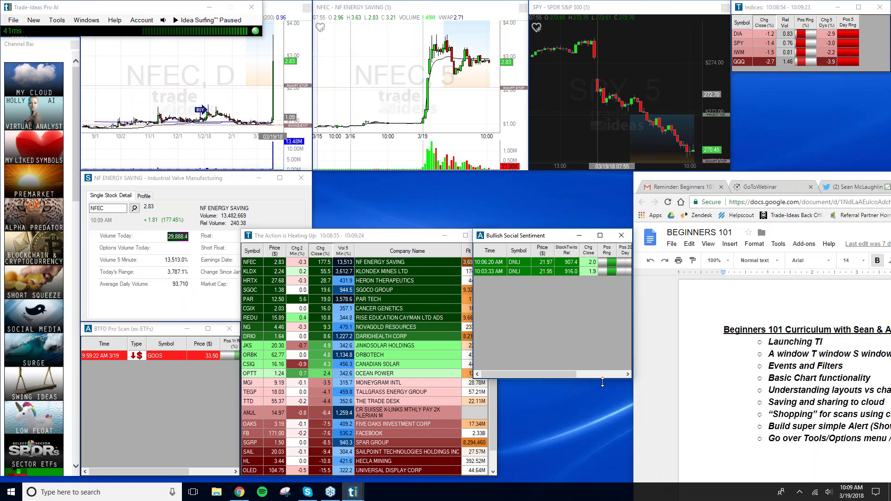
left_click_drag(603, 383, 602, 478)
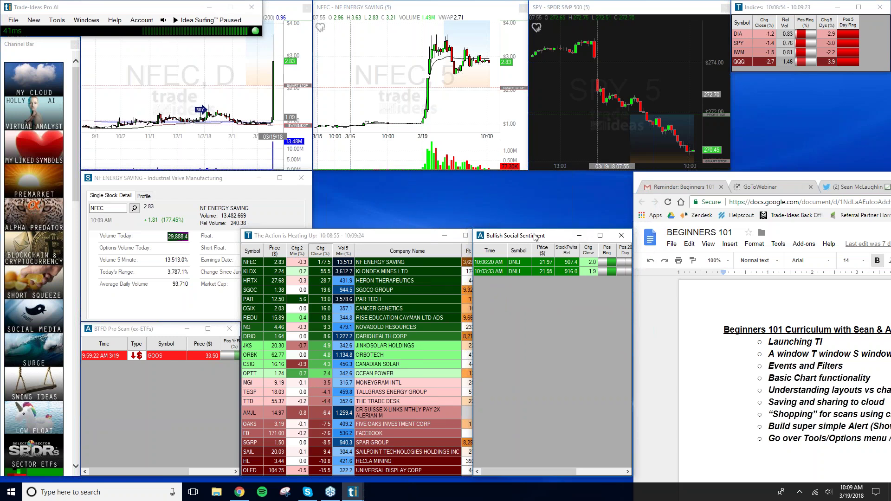
left_click_drag(531, 237, 556, 238)
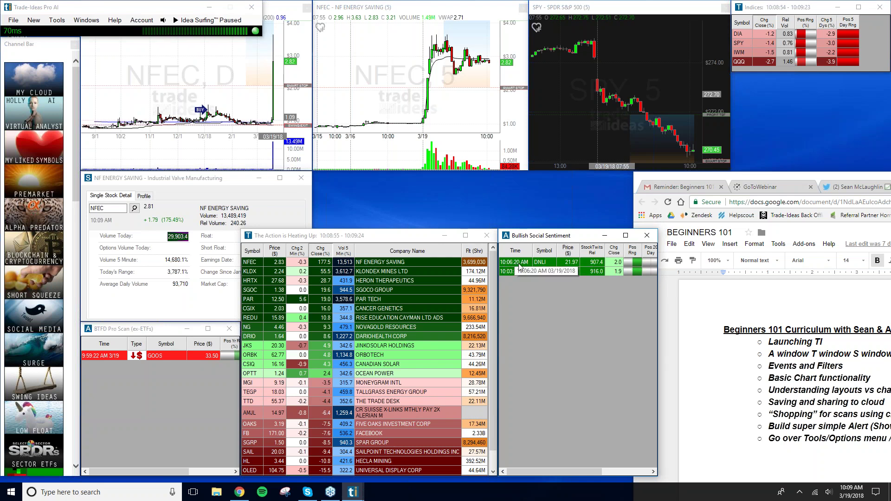
Load DNLI from the Bullish Social Sentiment window into the linked charts and stock detail
left_click(547, 265)
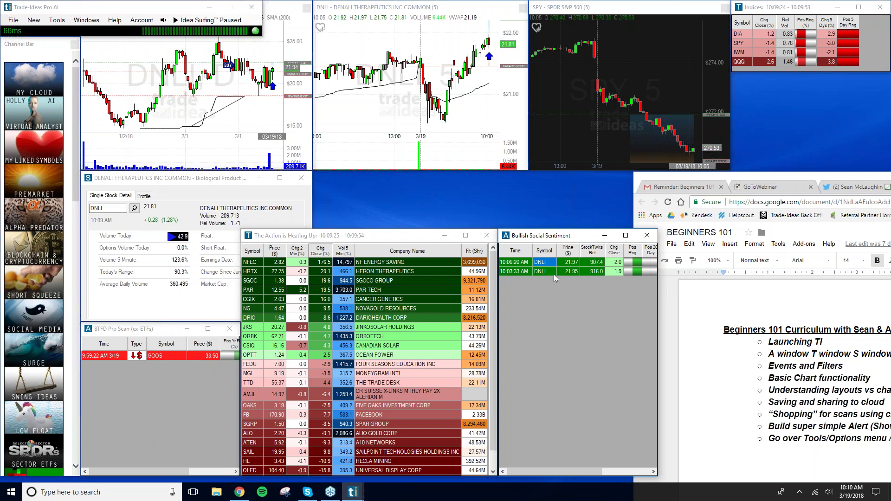
Switch Bullish Social Sentiment to History > Today and scroll through the earlier alerts
right_click(542, 308)
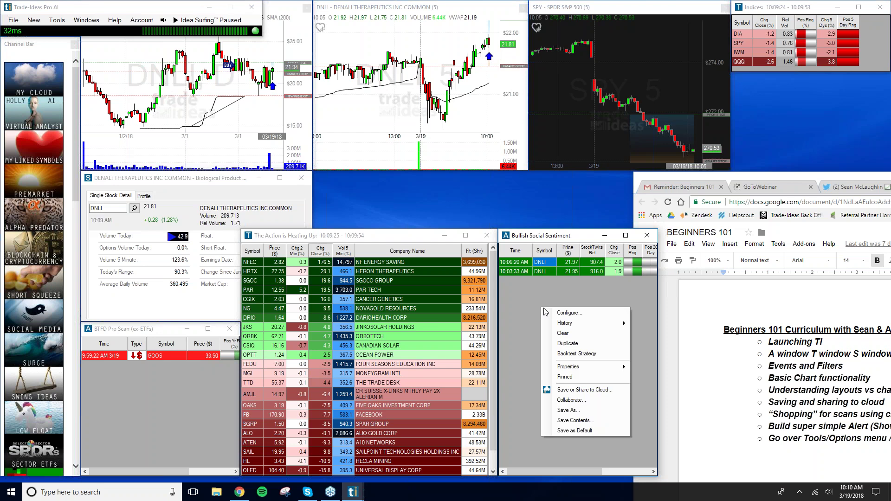
mouse_move(568, 324)
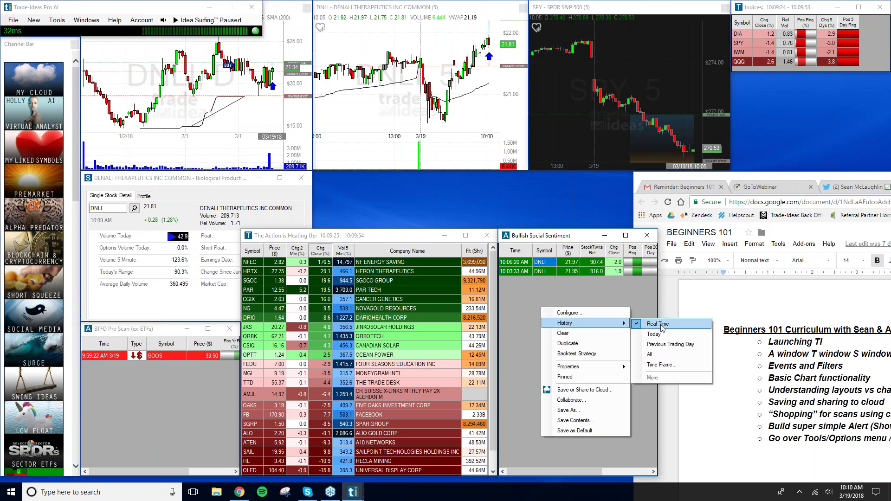
left_click(671, 335)
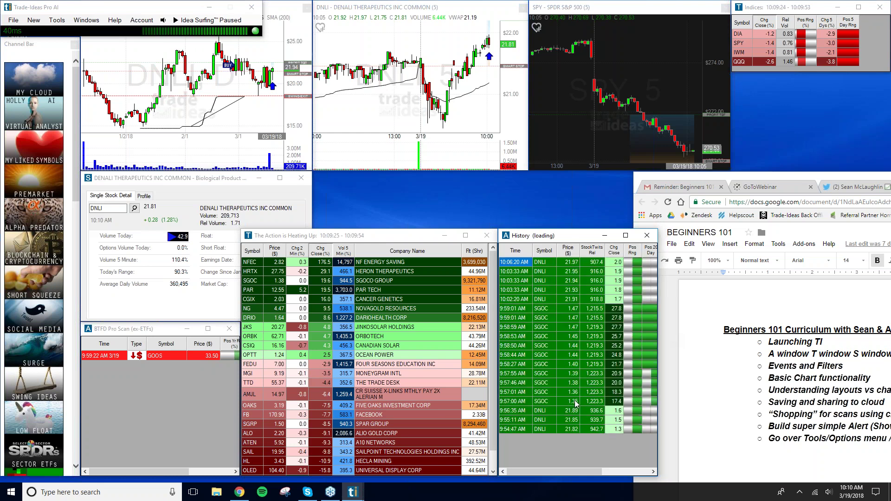
scroll(603, 394, "down", 4)
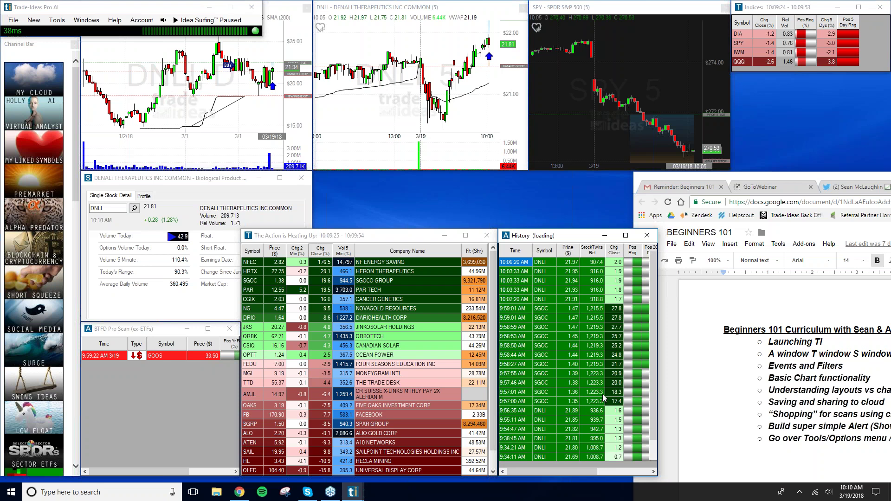
scroll(603, 398, "down", 5)
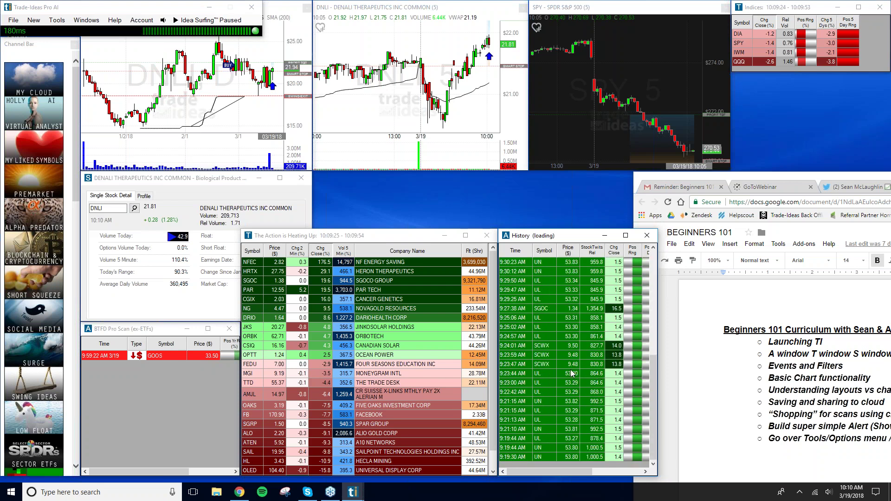
scroll(572, 374, "down", 5)
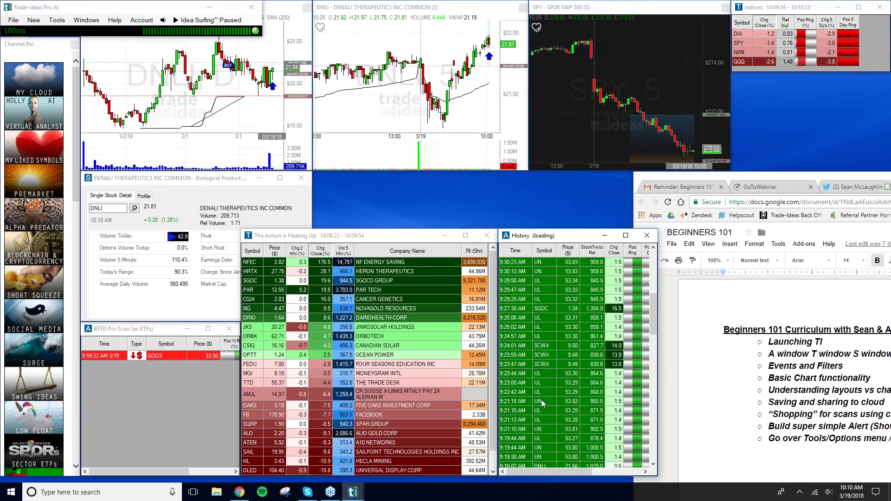
scroll(543, 402, "down", 10)
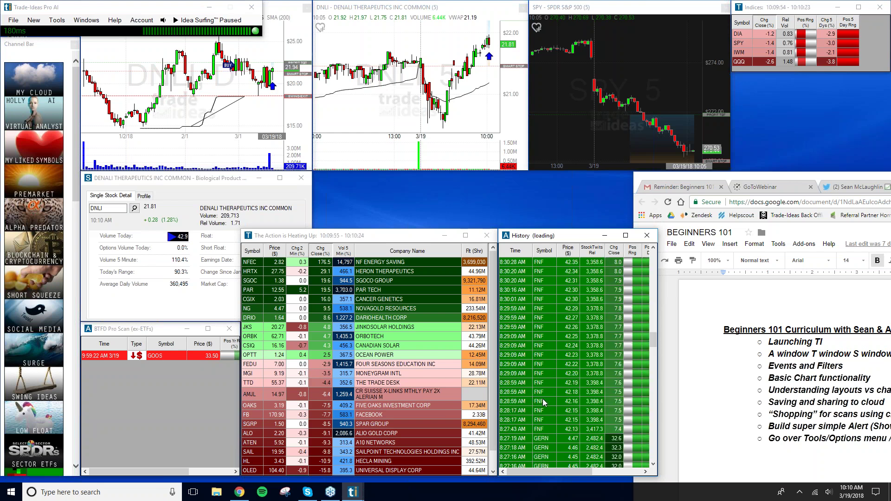
Pick the GERN alert row in the history so the linked charts and stock detail show Geron
left_click(547, 466)
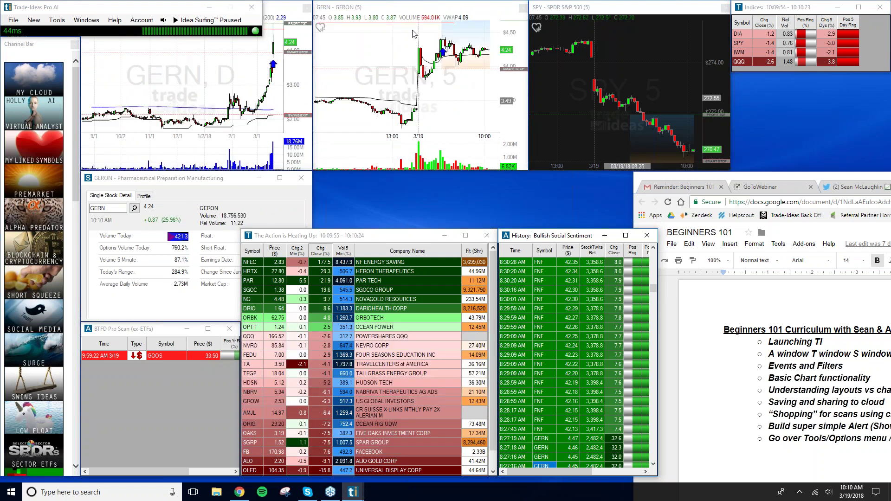
mouse_move(445, 48)
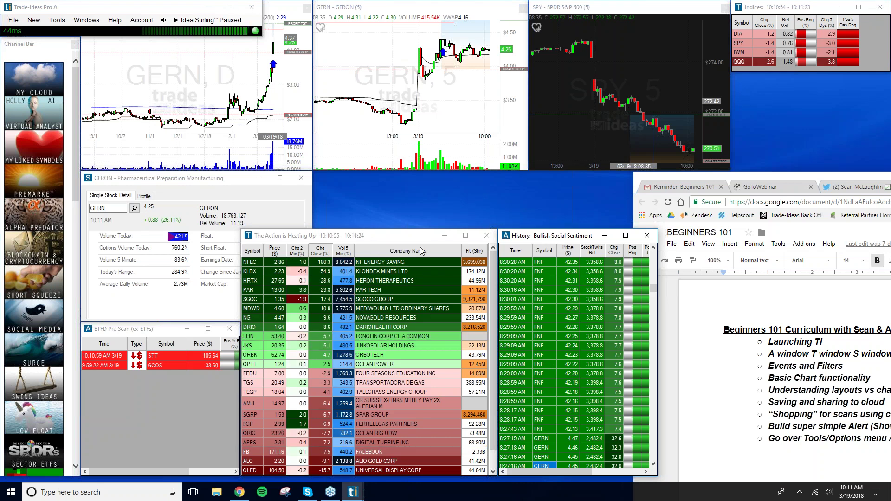
right_click(552, 307)
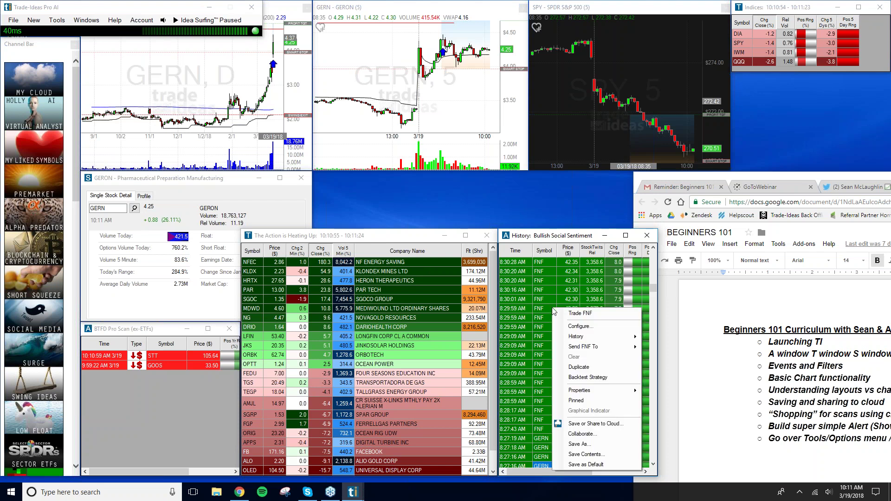
left_click(609, 327)
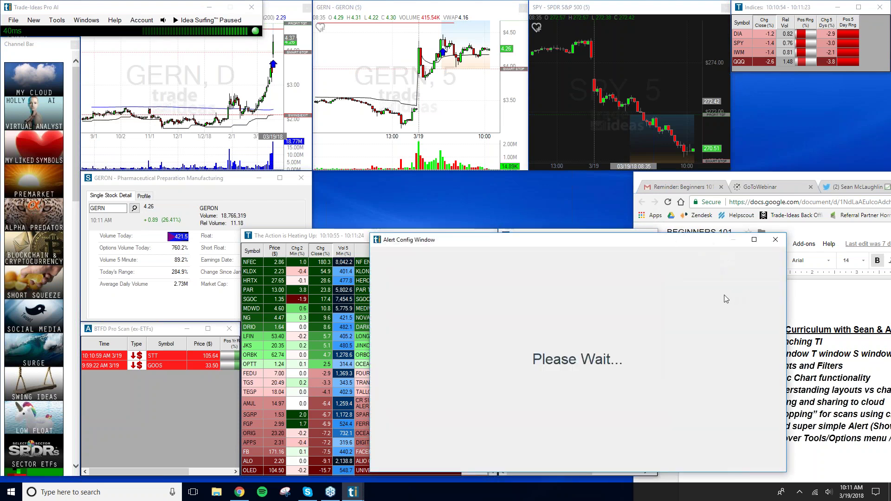
left_click_drag(661, 240, 647, 17)
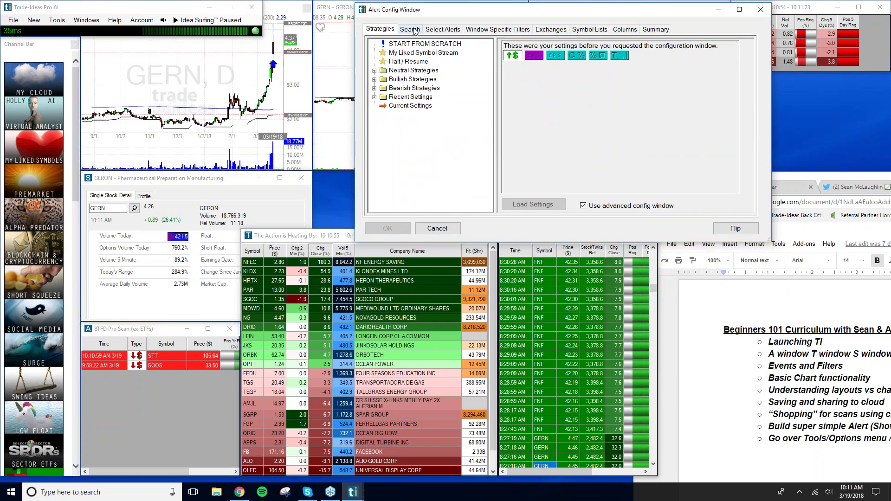
left_click(656, 30)
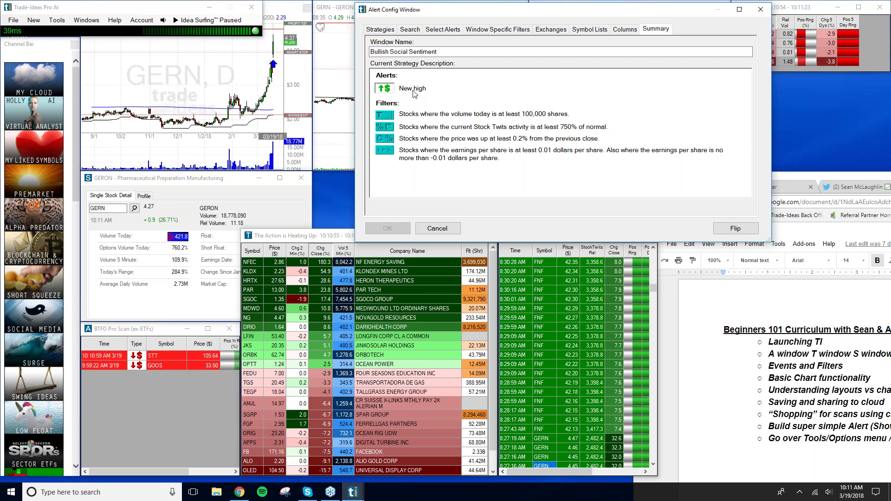
left_click(441, 30)
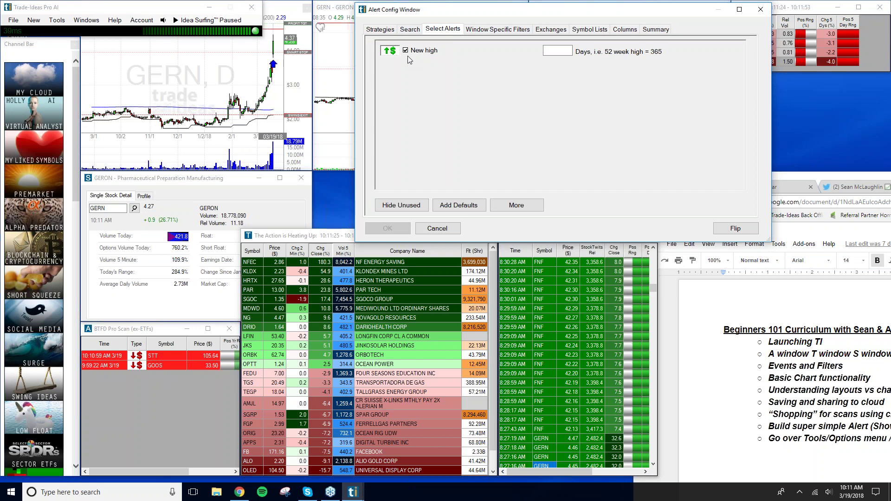
left_click(565, 50)
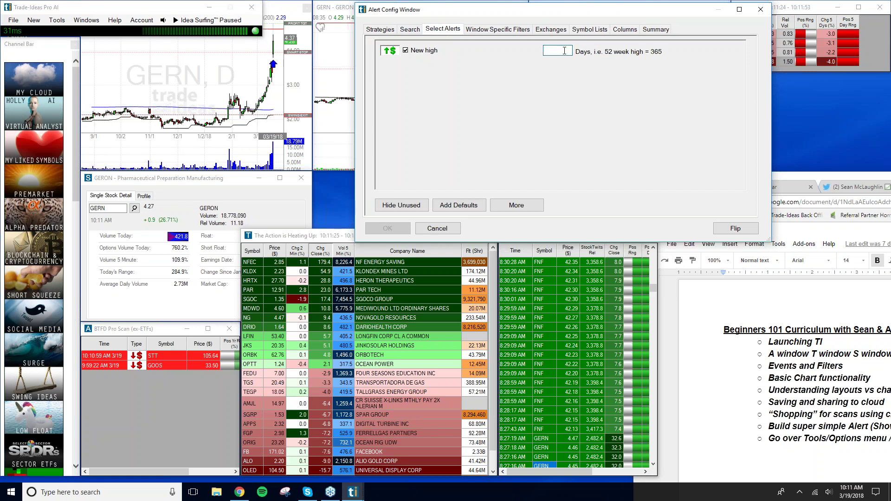
type("20")
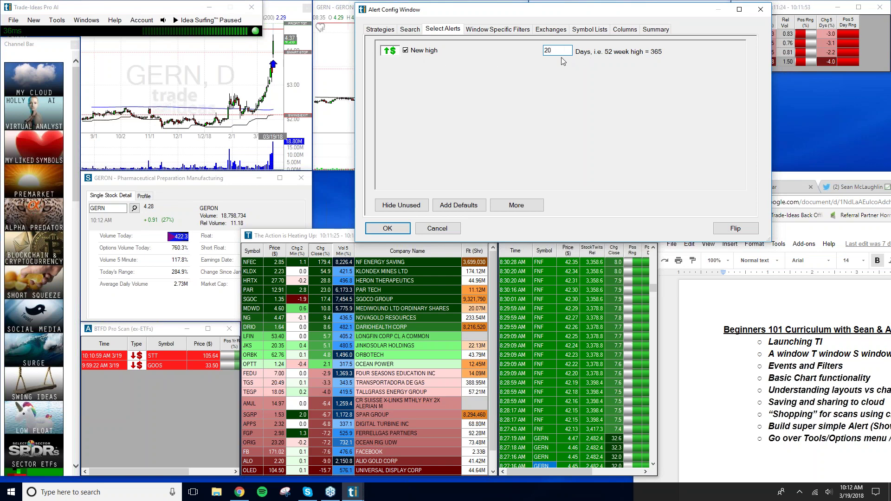
double_click(559, 51)
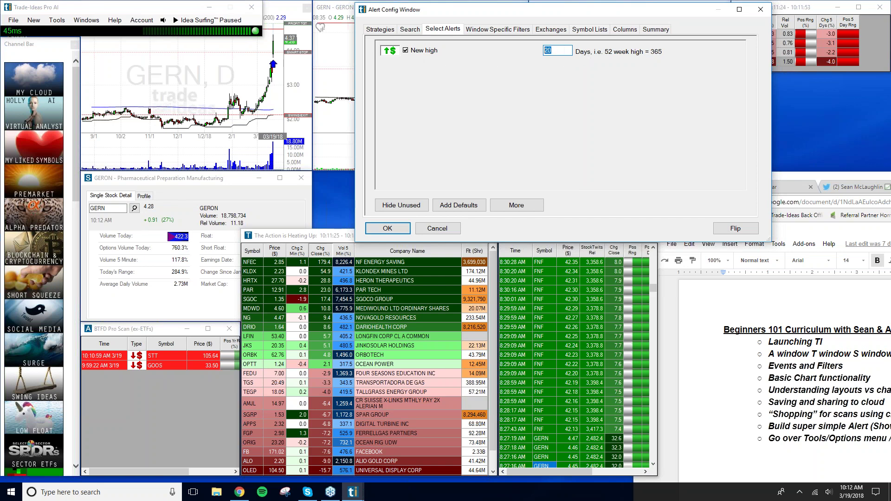
left_click(655, 29)
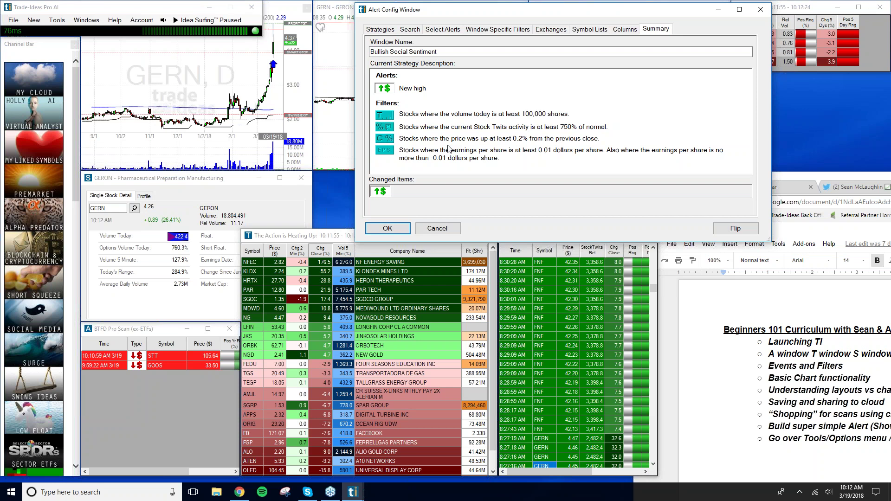
left_click(760, 11)
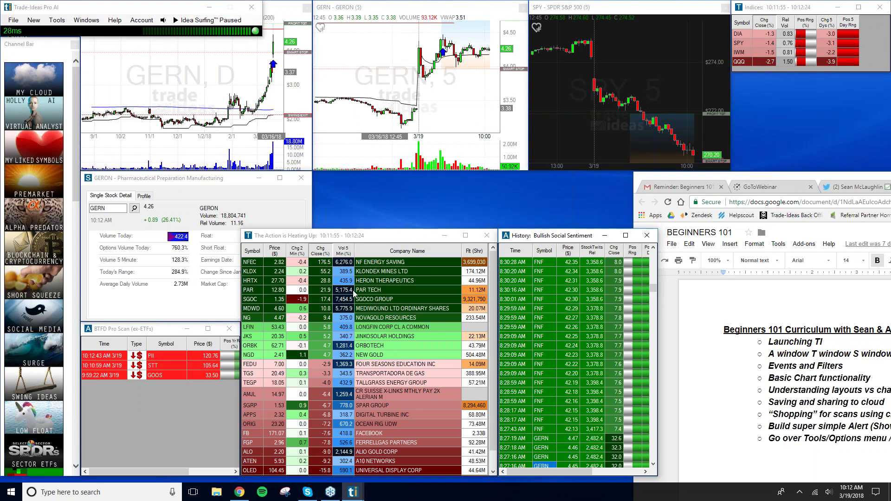
Load PAR, then LFIN, from The Action is Heating Up into the linked charts and stock detail
left_click(254, 289)
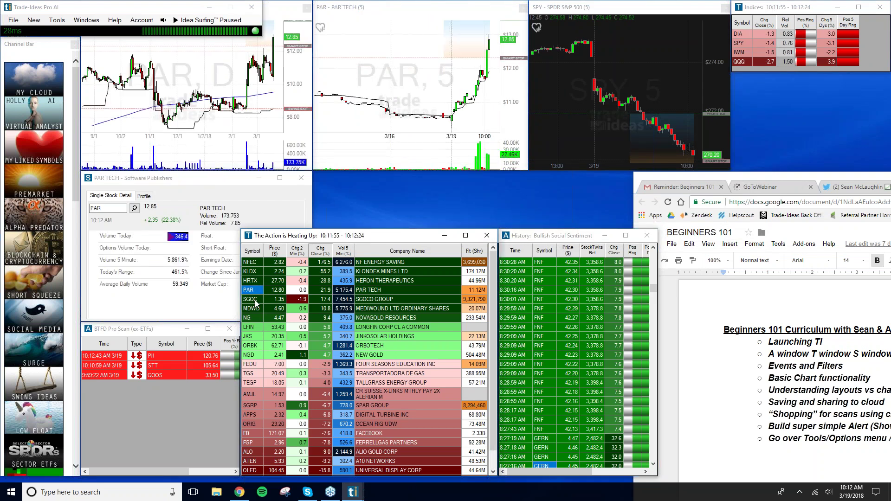
left_click(255, 328)
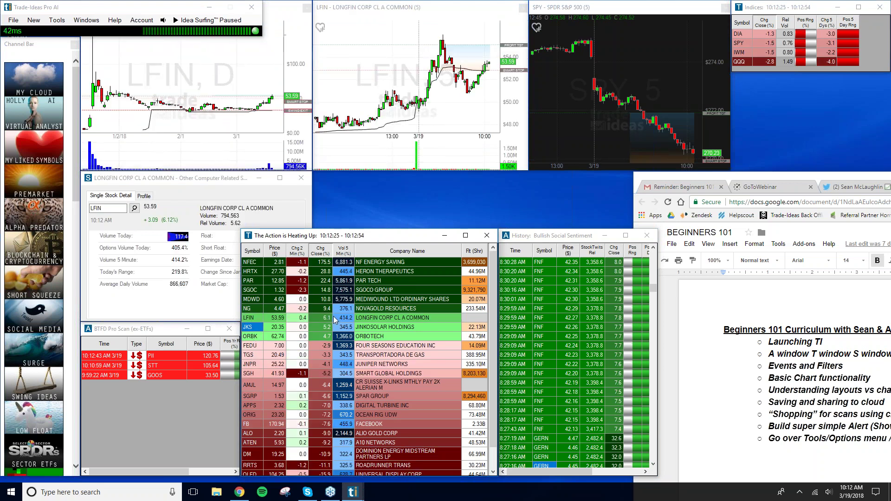
left_click(581, 239)
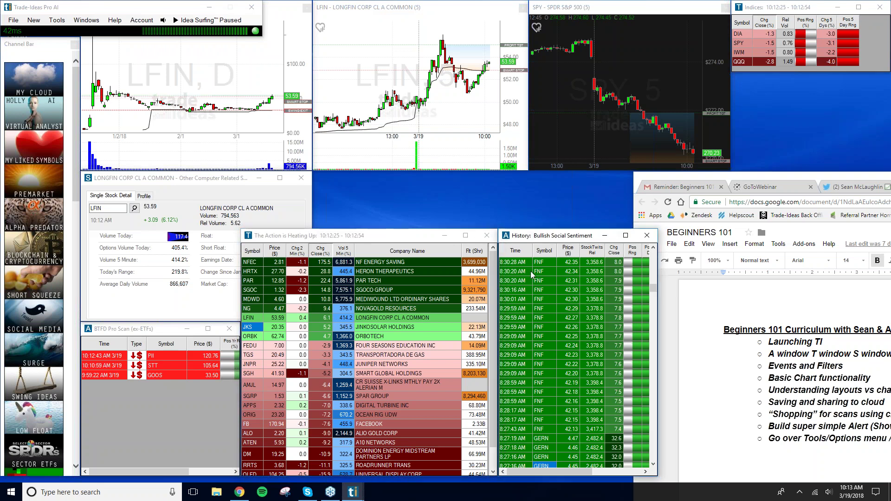
right_click(558, 291)
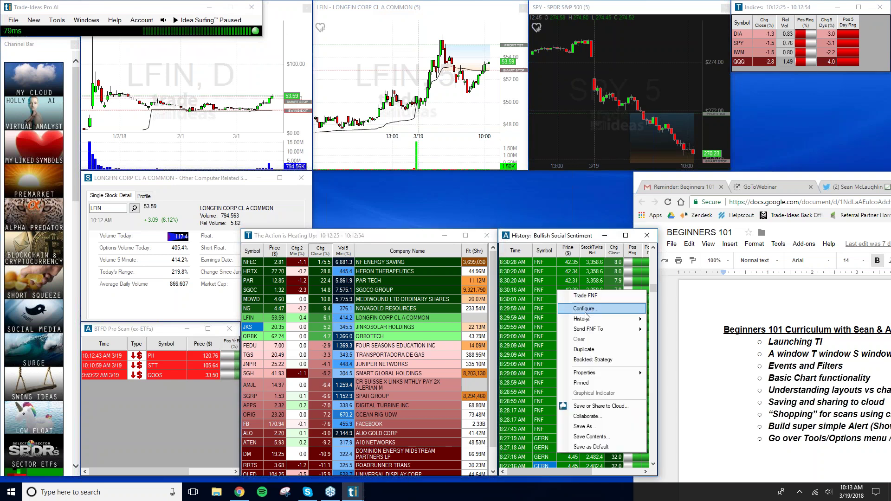
Make the Bullish Social Sentiment window show live alerts, leaving only the 10:06:20 AM DNLI alert
mouse_move(584, 319)
left_click(692, 321)
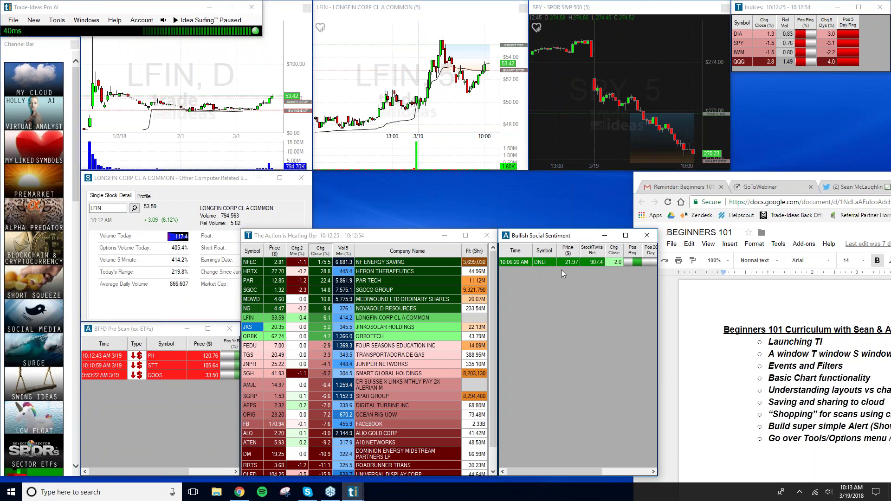
left_click(543, 263)
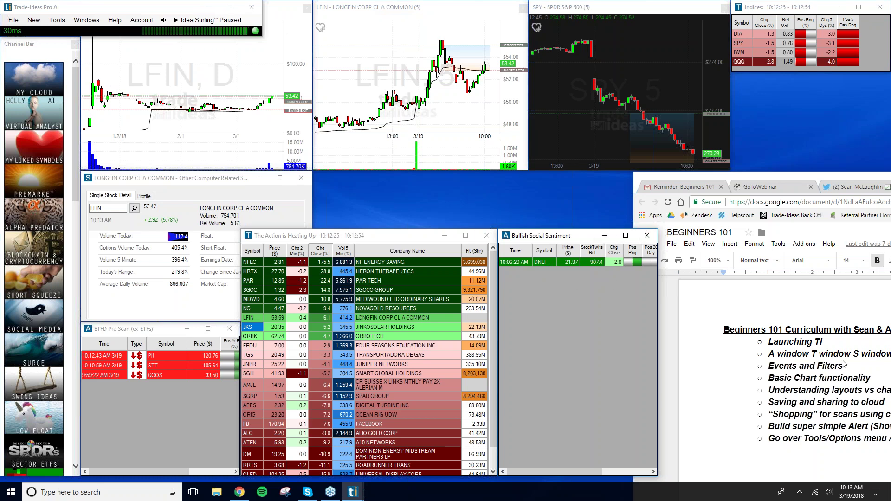
left_click(800, 357)
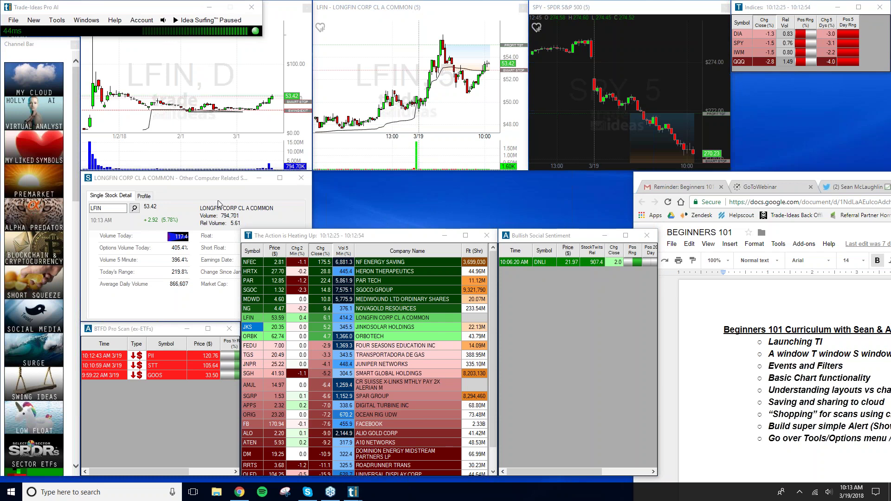
left_click(248, 181)
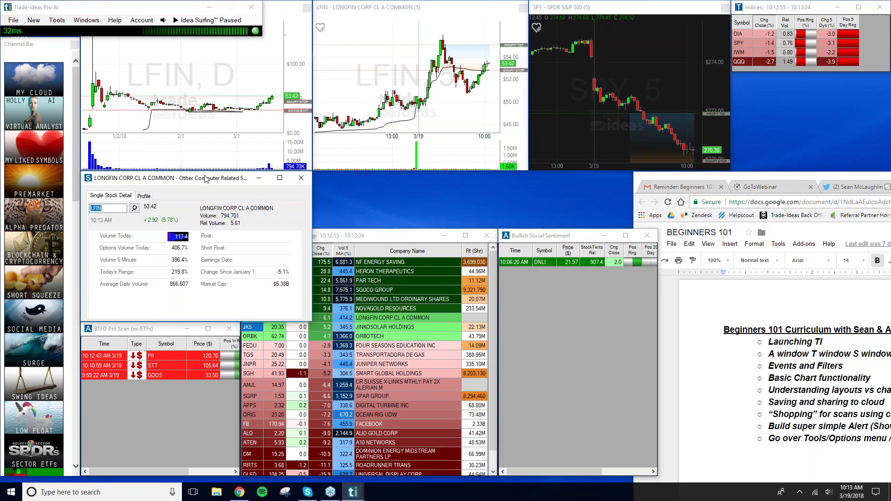
Move The Action and Bullish Social Sentiment windows up and right beside the LFIN stock detail
left_click_drag(373, 239, 445, 182)
left_click_drag(589, 237, 662, 179)
left_click(137, 203)
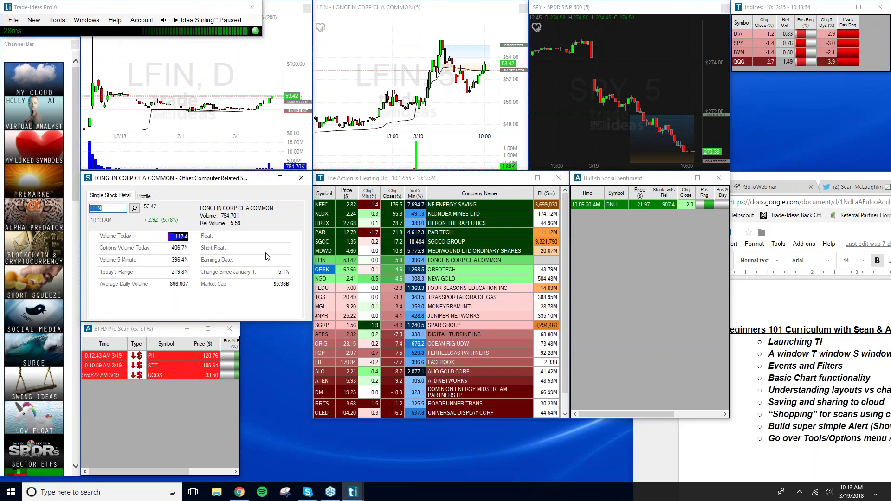
Open the Single Stock Detail configuration on its Columns tab, moved to the right
right_click(234, 302)
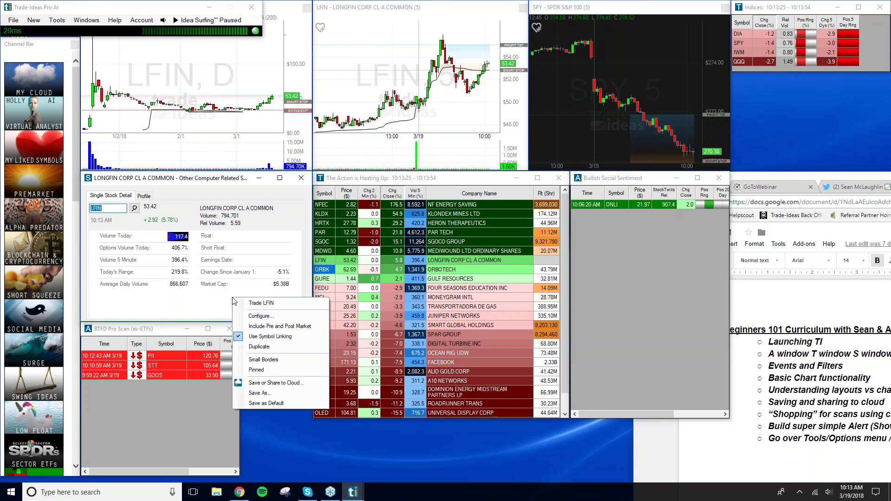
left_click(260, 316)
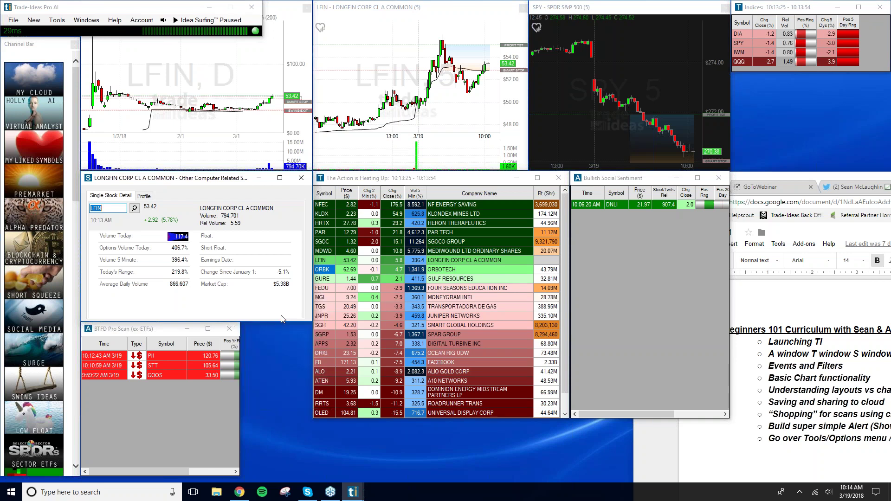
left_click_drag(366, 127, 542, 146)
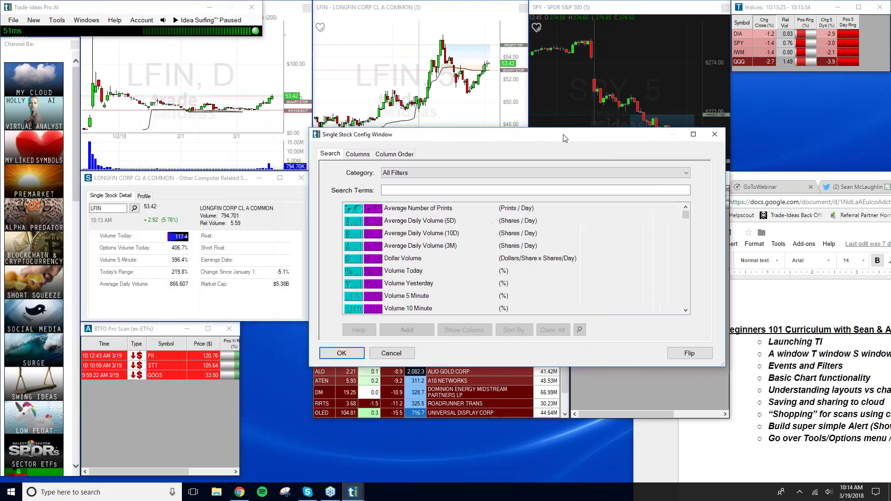
left_click(358, 156)
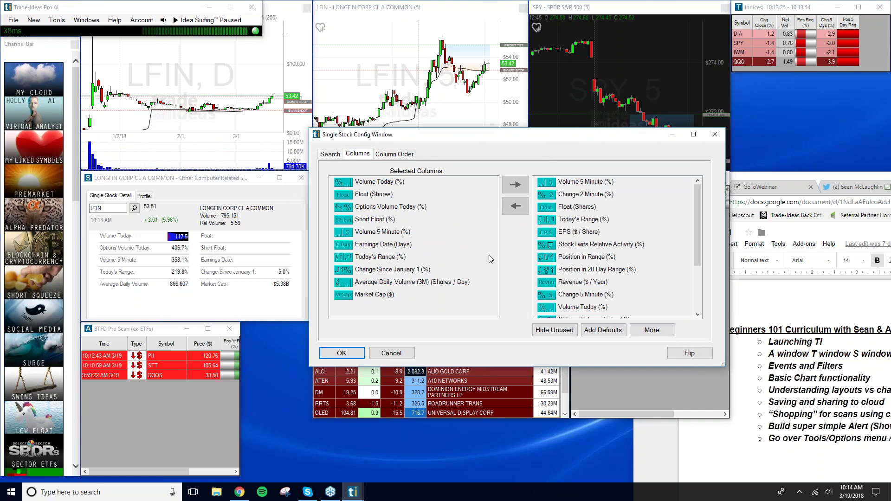
Try the Float, Short Float and Options Volume Today columns, then browse all available filters
left_click(633, 207)
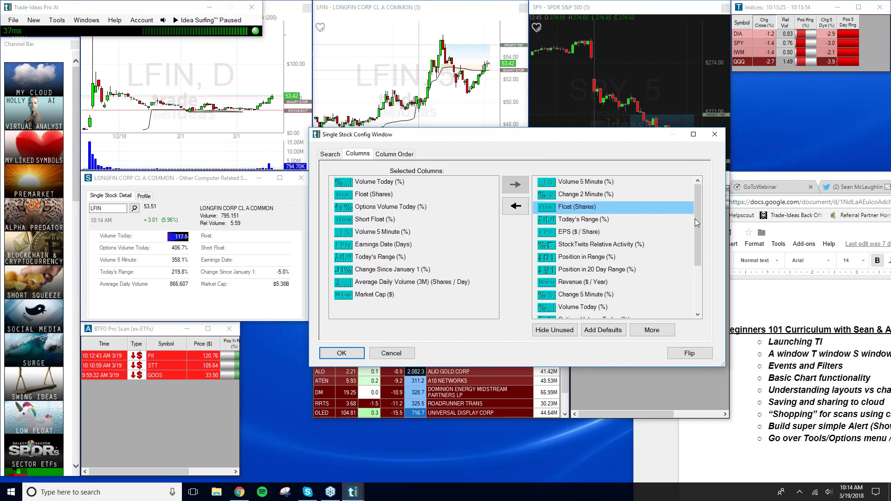
left_click_drag(698, 223, 701, 262)
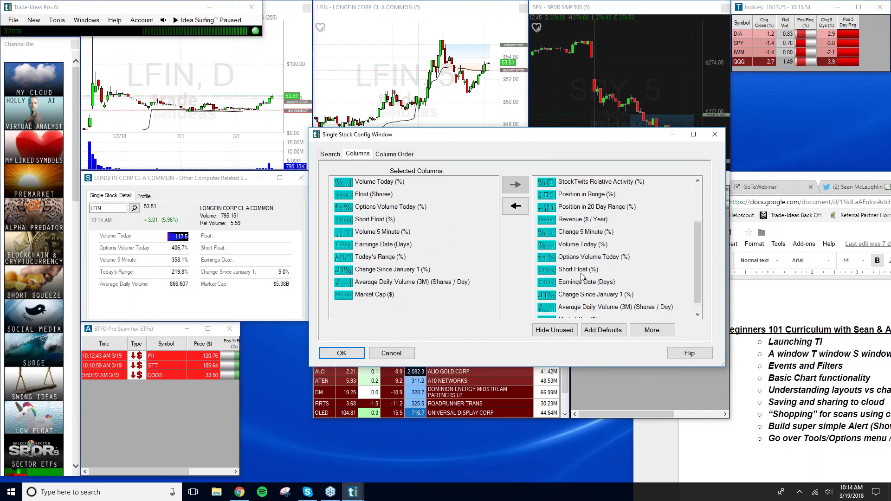
left_click(578, 272)
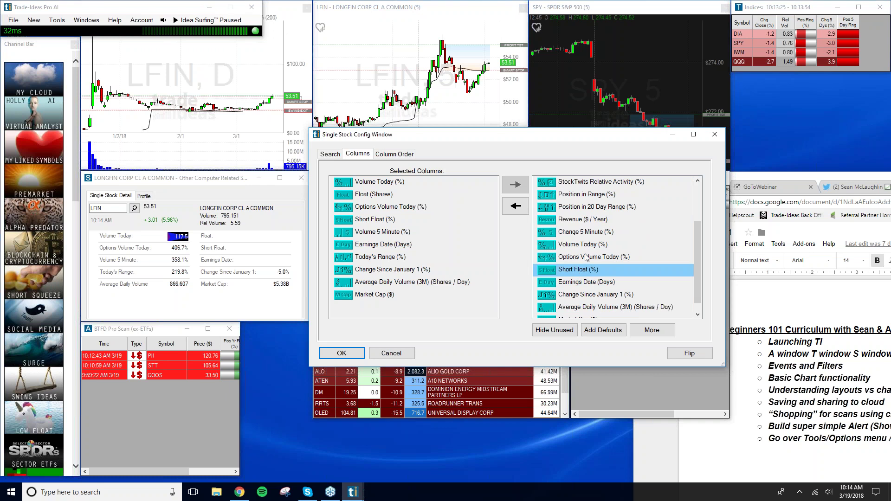
left_click(587, 258)
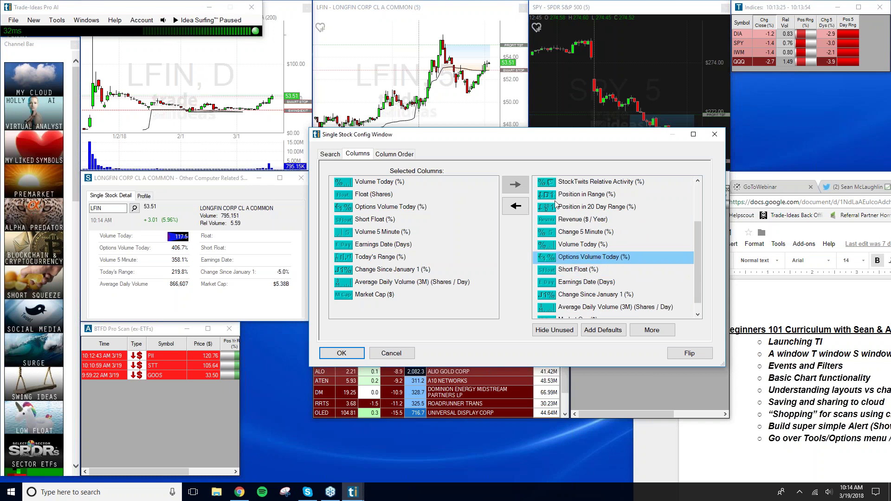
left_click(515, 208)
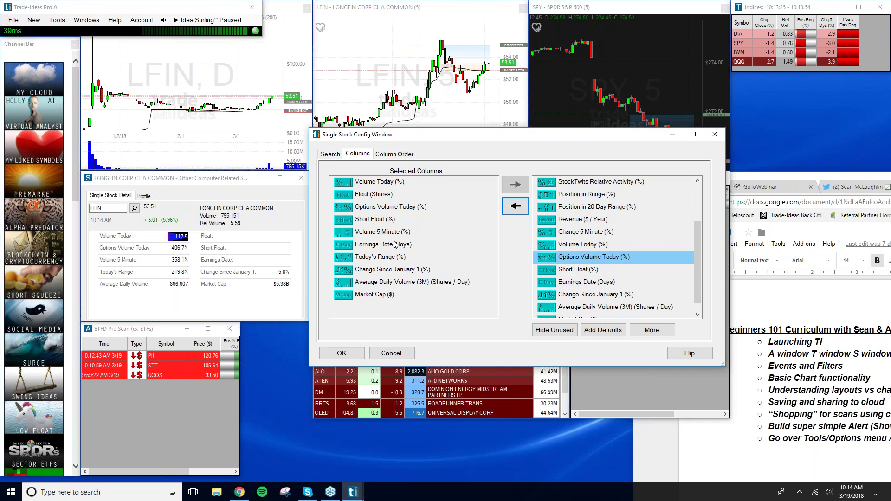
scroll(581, 297, "down", 1)
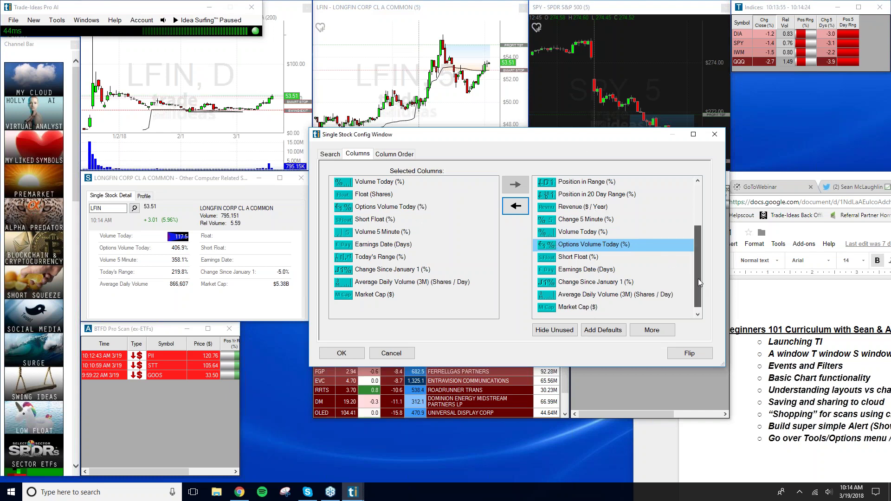
scroll(690, 236, "up", 2)
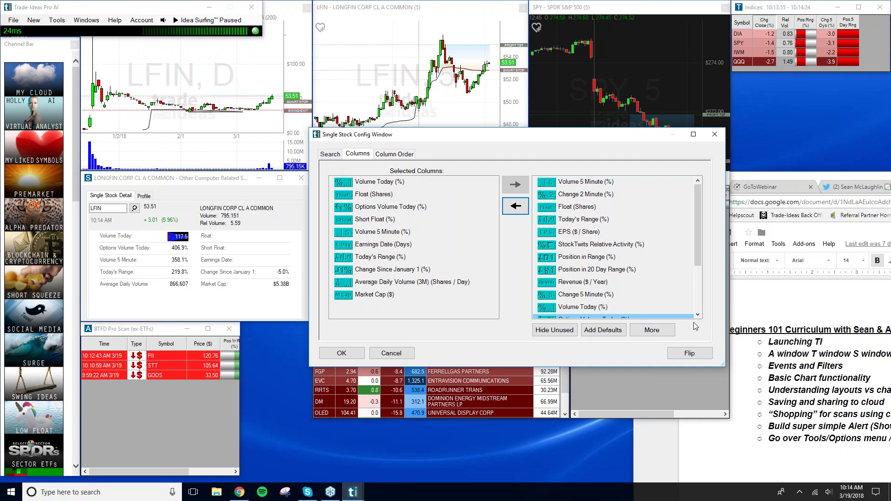
left_click(652, 331)
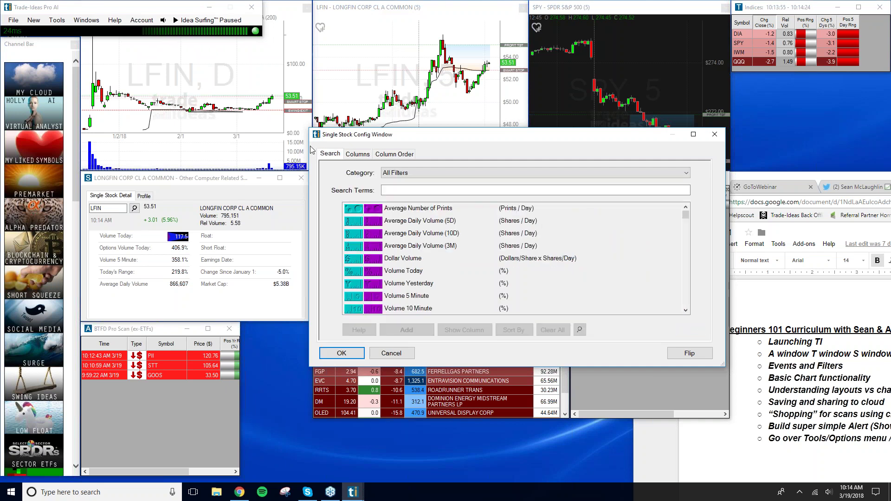
Search '5 min volume' and show Volume 5 Minute (%) among the Selected Columns
left_click(398, 190)
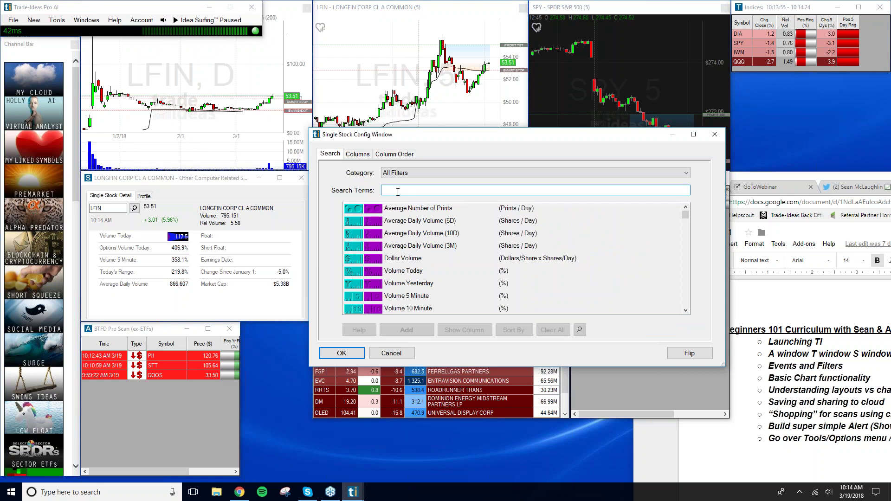
type("5 min volume")
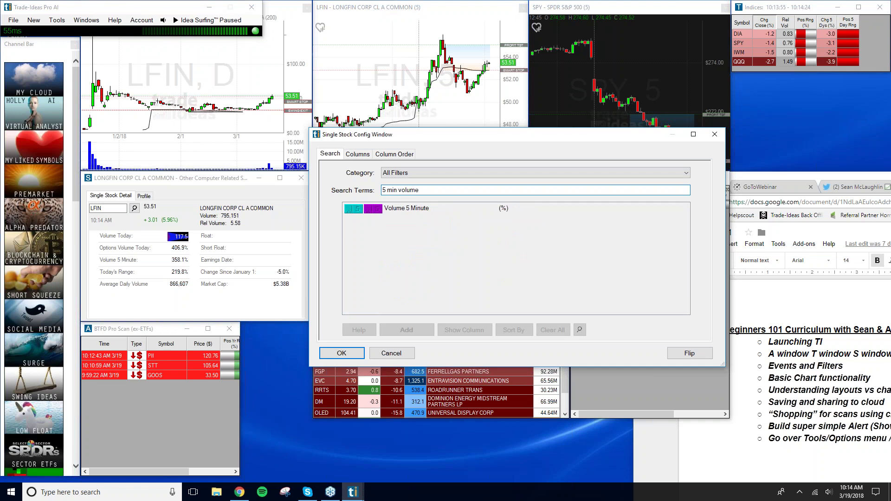
left_click(414, 211)
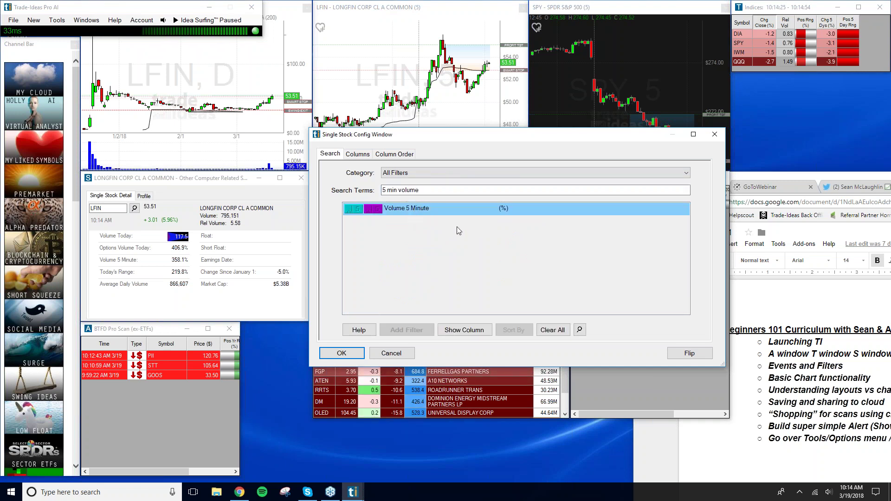
left_click(471, 332)
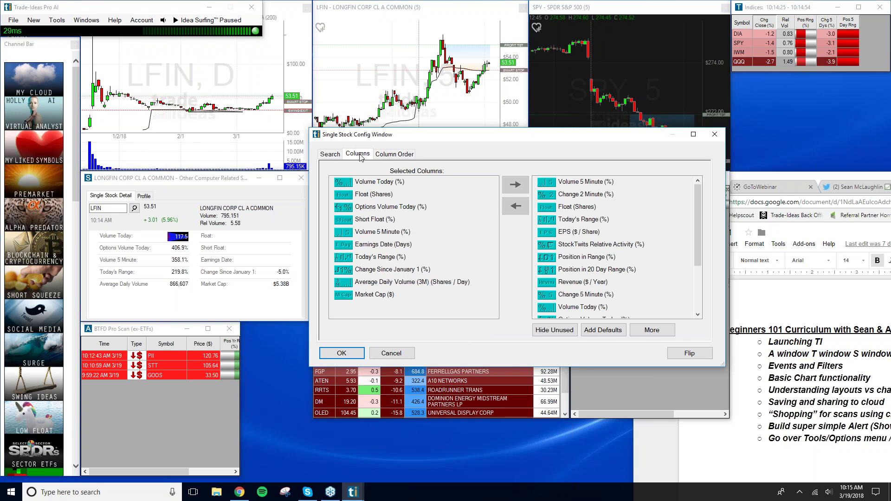
Select Volume 5 Minute (%) in Selected Columns and view the Column Order tab
left_click(380, 234)
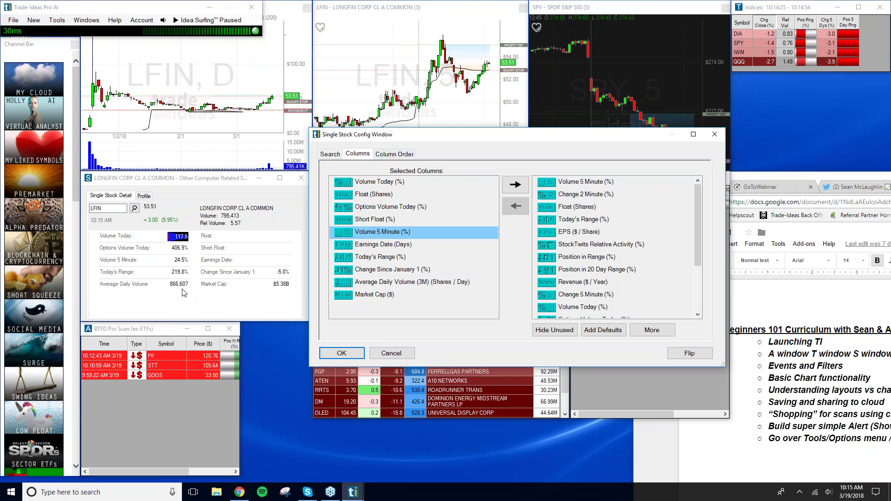
left_click(397, 155)
Move Average Daily Volume (3M) up three places to the top of the column order
left_click(391, 232)
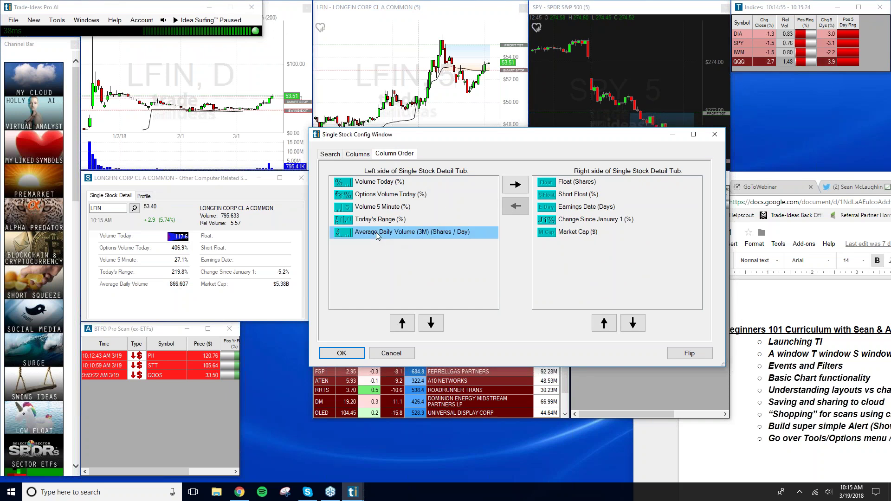
left_click(403, 324)
left_click(403, 323)
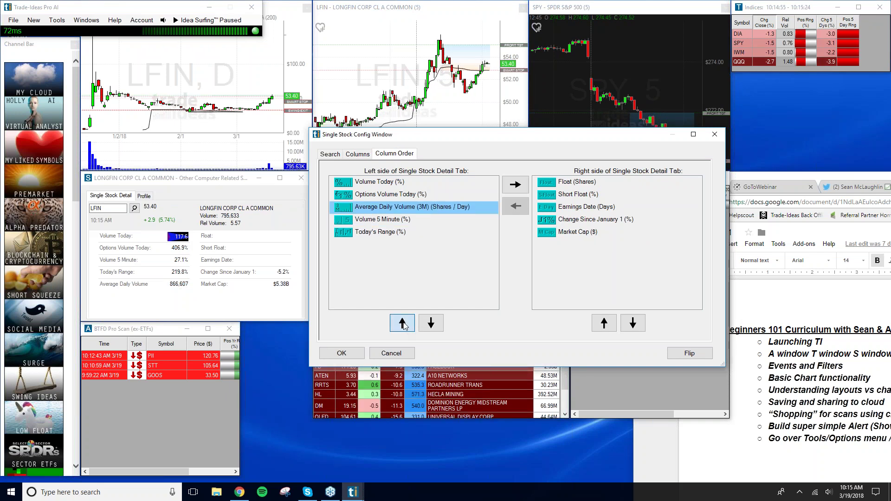
left_click(403, 324)
left_click(402, 323)
Move Volume Today (%) to the right side, then cancel the configuration without saving
left_click(377, 197)
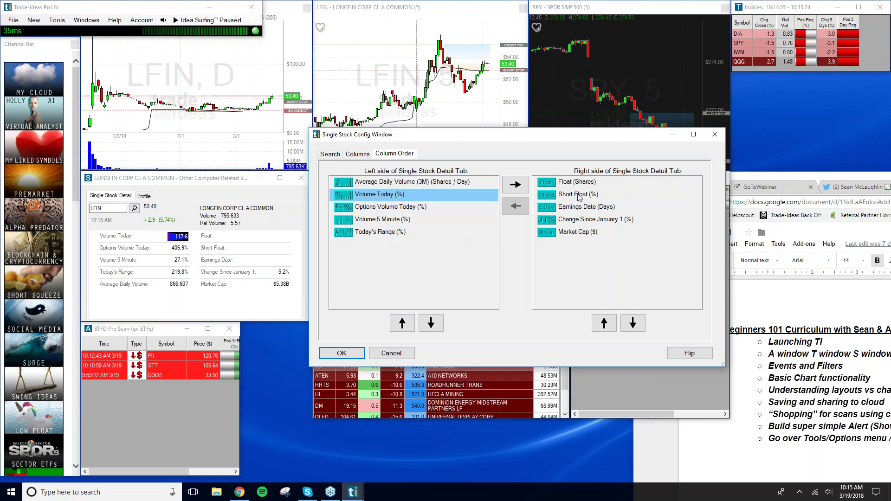
left_click(514, 186)
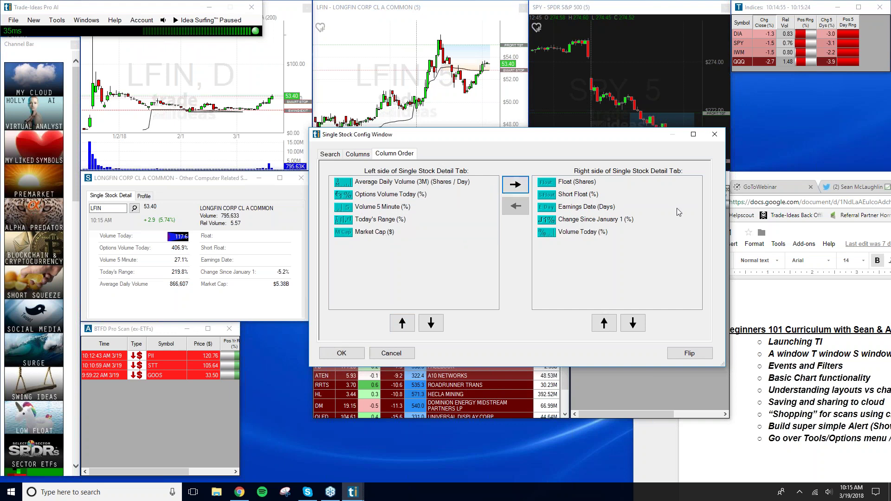
left_click(595, 234)
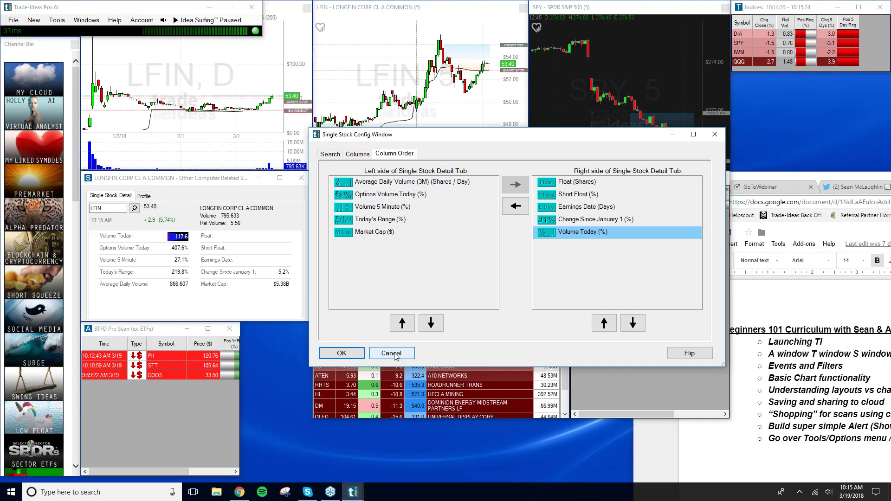
left_click(391, 354)
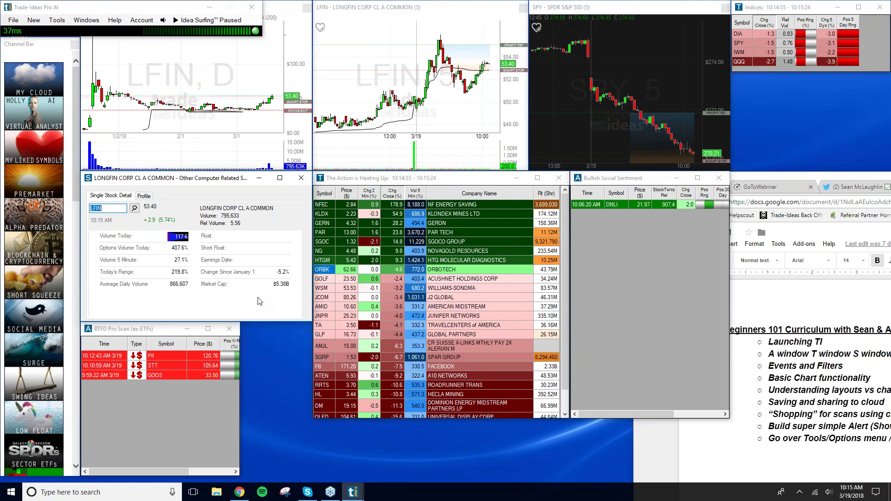
Search 'position' in Single Stock Config, add the Position in Range column, and confirm with OK
right_click(262, 248)
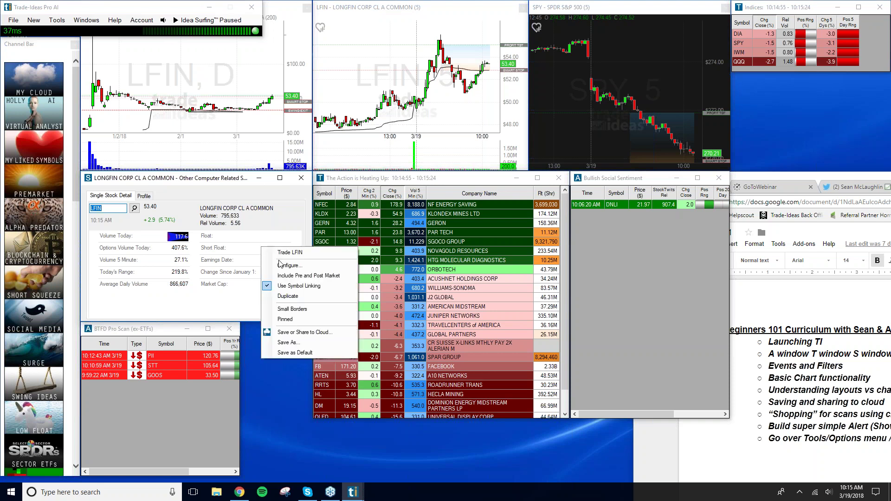
left_click(288, 267)
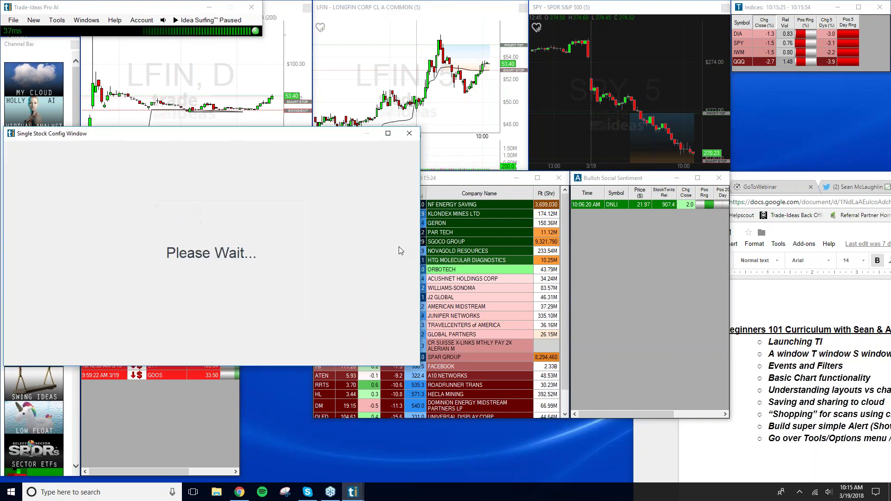
left_click_drag(214, 136, 467, 135)
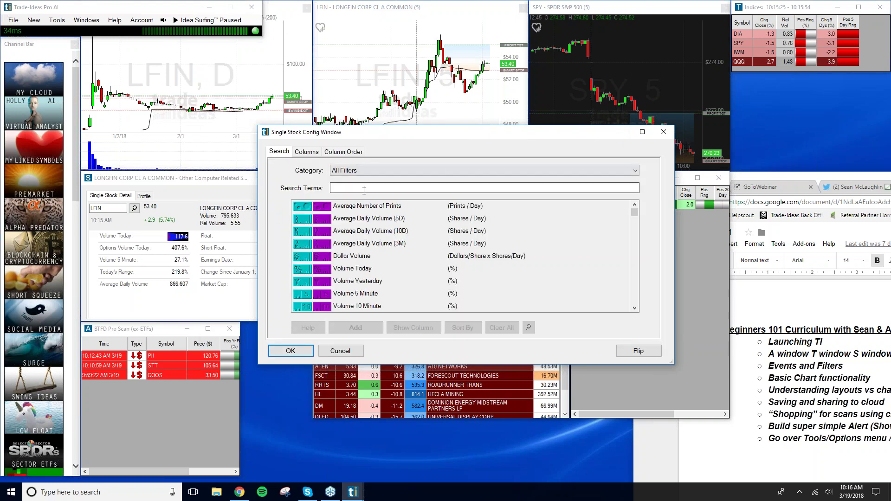
type("podiyi")
key("BackSpace")
key("BackSpace")
key("BackSpace")
key("BackSpace")
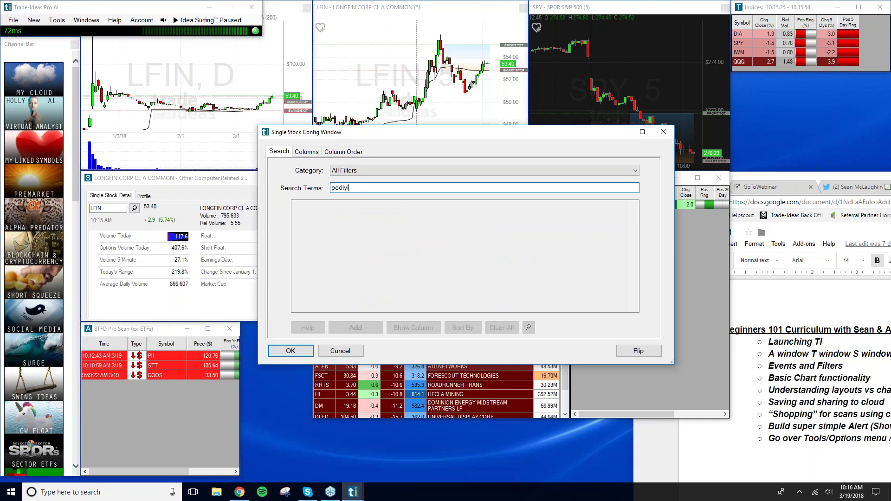
type("sition")
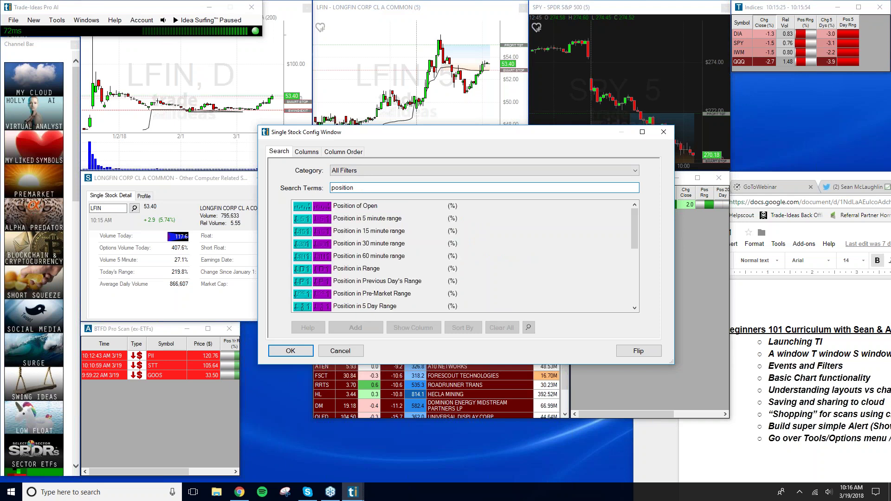
left_click(376, 271)
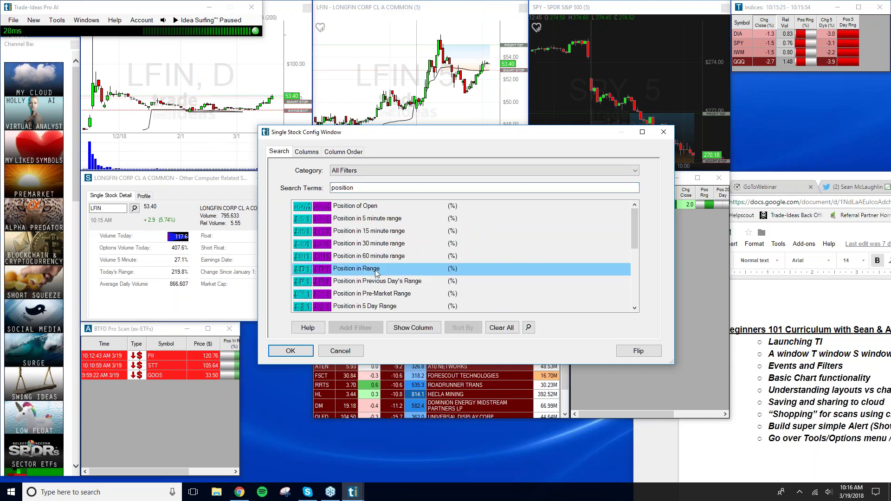
left_click(413, 328)
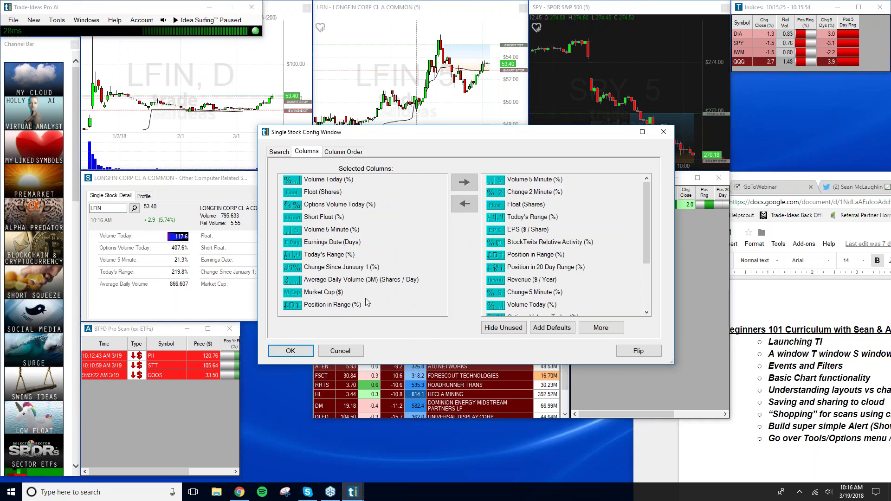
left_click(330, 308)
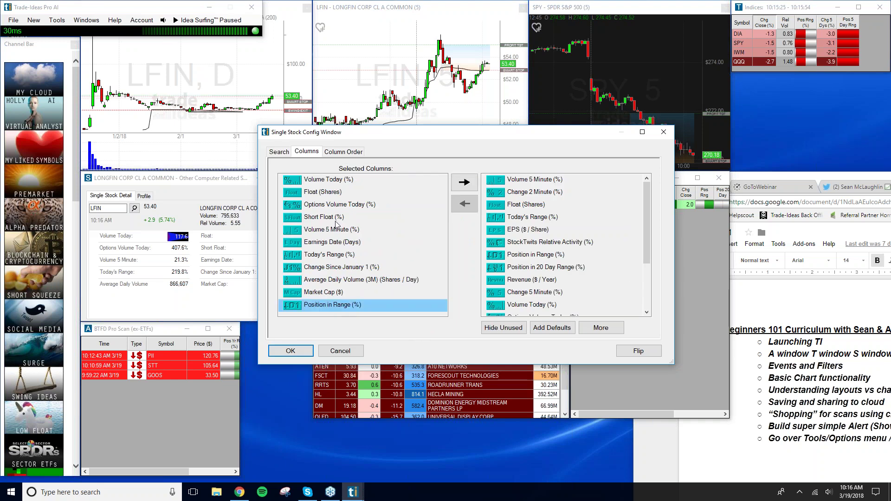
left_click(290, 351)
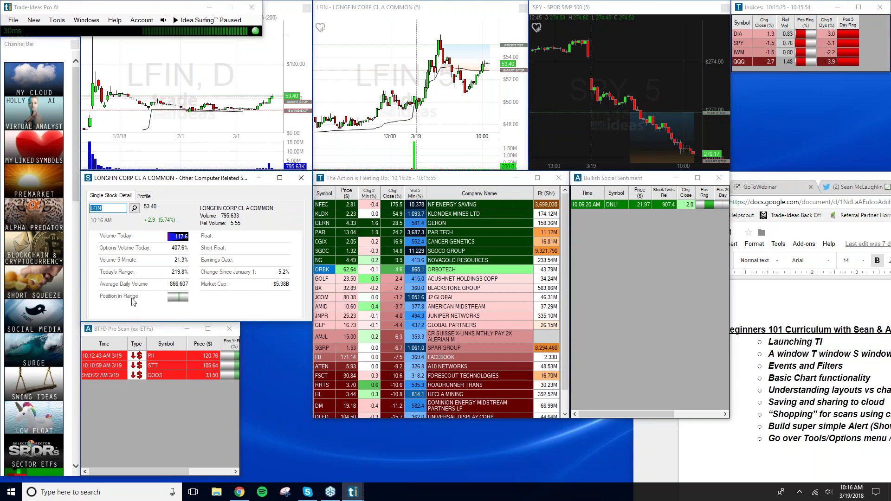
Enter TWTR in the stock detail symbol box so the linked charts show Twitter Inc
mouse_move(181, 303)
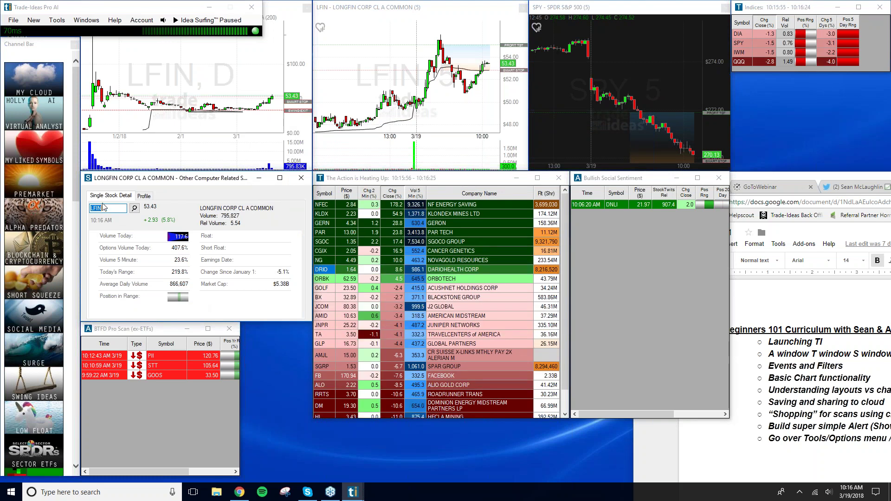
type("TWTR")
key("Return")
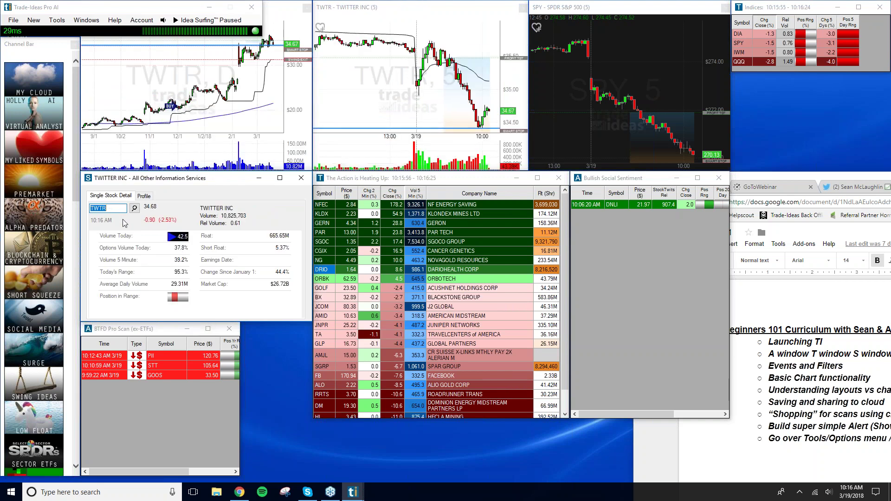
left_click(429, 95)
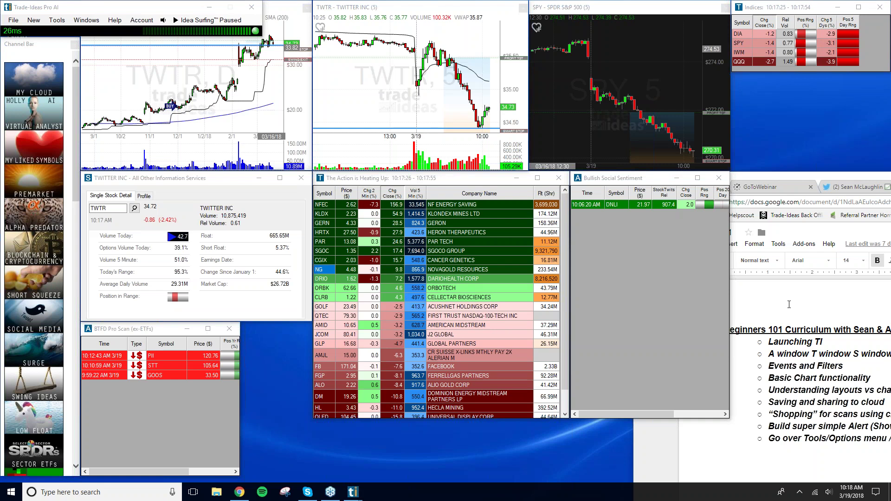
Check the Google Docs curriculum, then return to the TWTR stock detail window
left_click(790, 305)
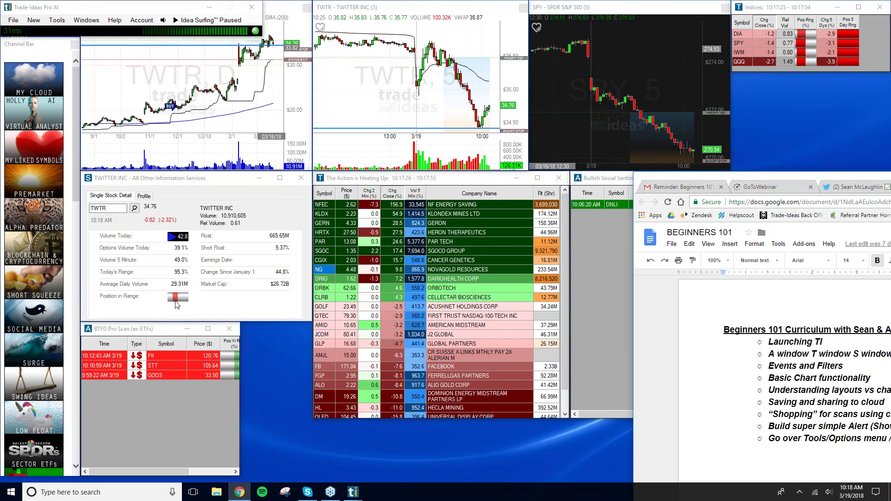
left_click(171, 300)
mouse_move(176, 303)
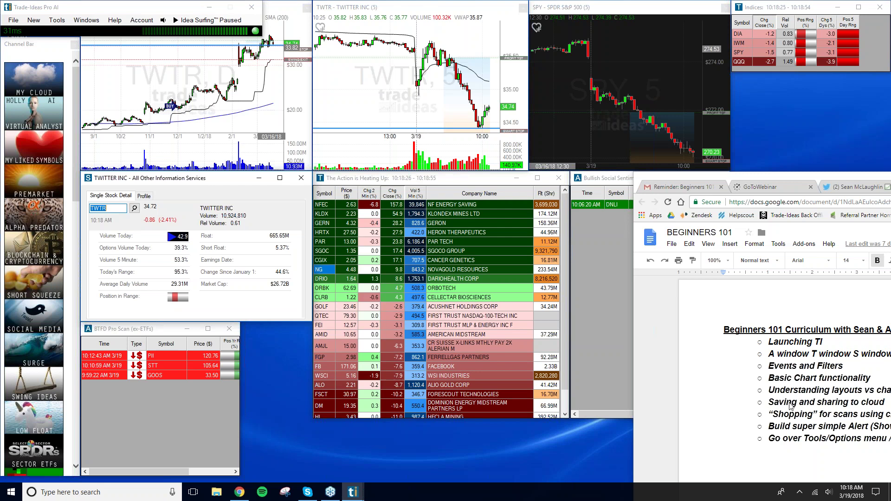
Open the Twitter detail window's Single Stock Config and search for 'position' filters
right_click(202, 273)
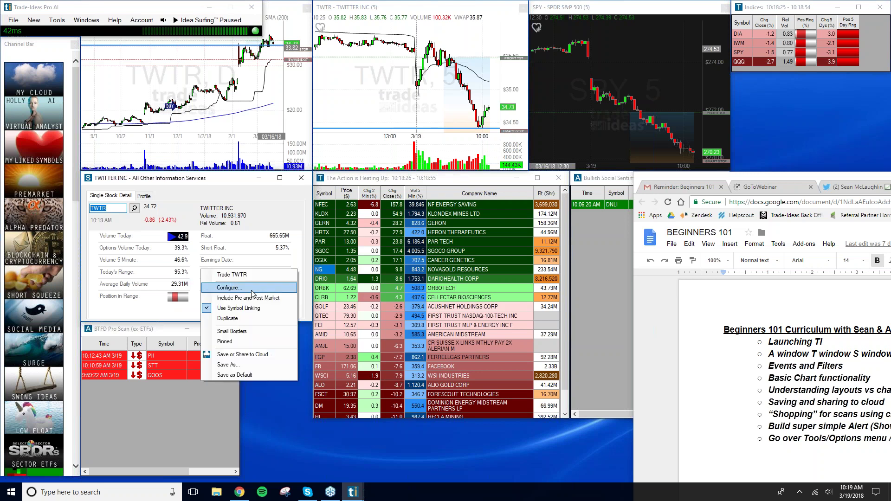
left_click(251, 291)
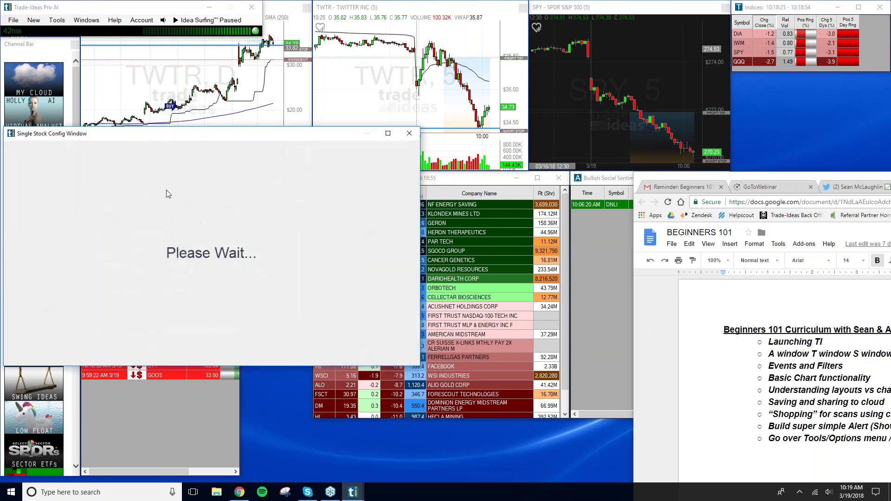
type("positi")
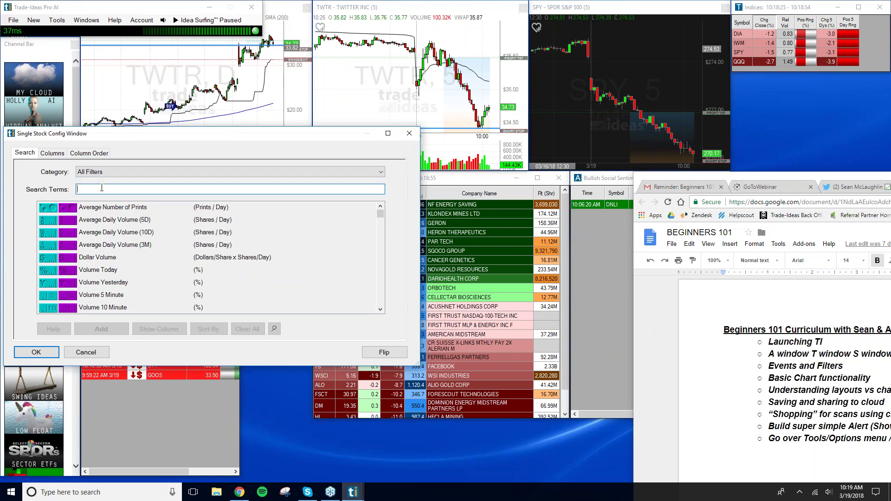
type("on")
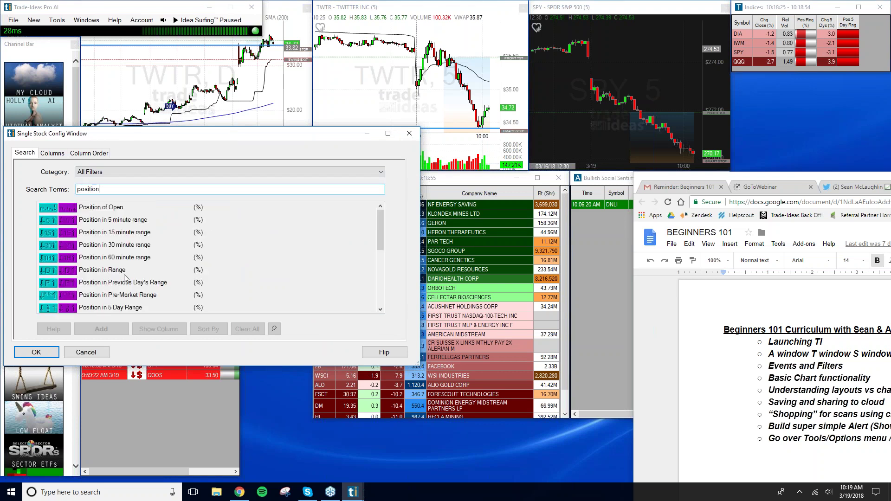
Browse the Position in Range, 5, 10 and 20 Day Range filters
left_click(134, 273)
scroll(137, 296, "down", 1)
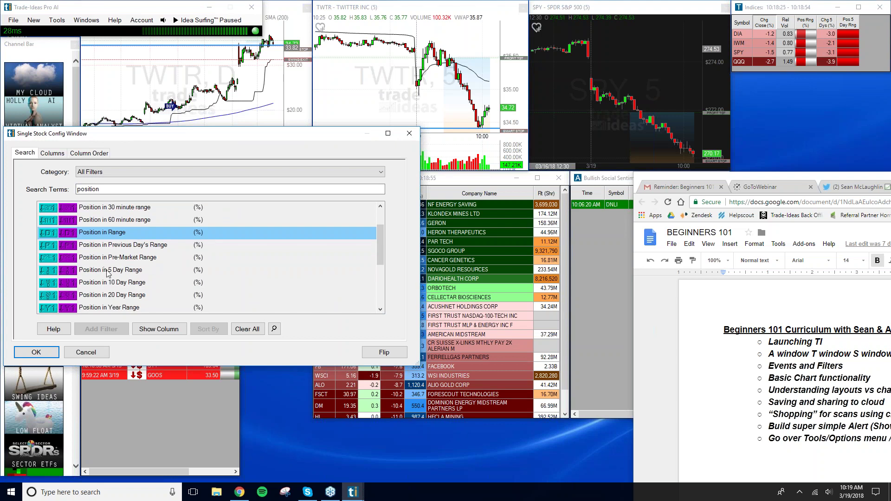
left_click(108, 273)
left_click(145, 286)
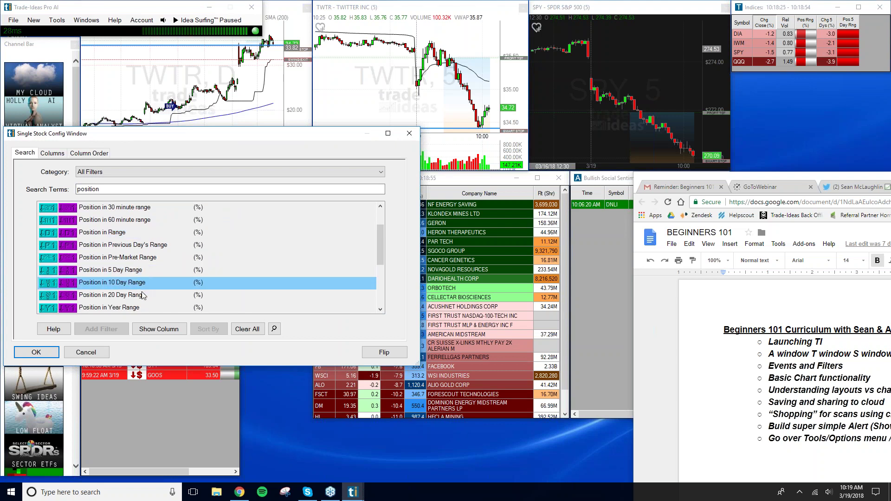
left_click(143, 297)
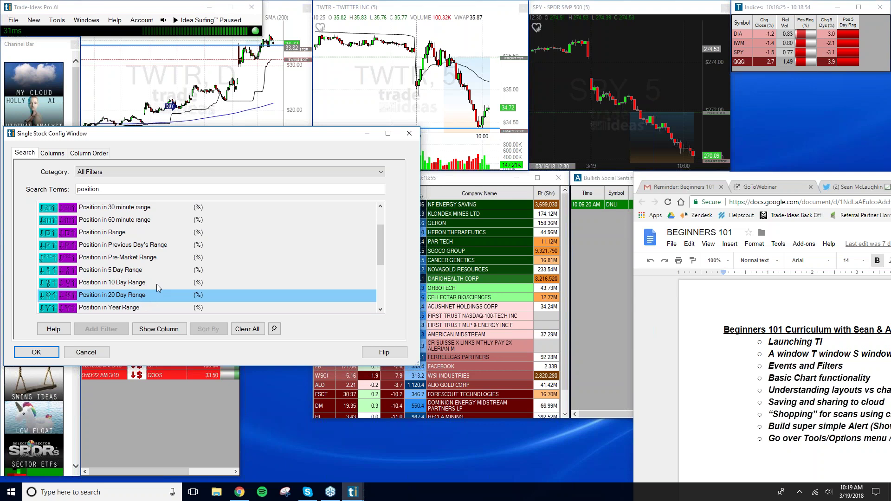
scroll(133, 270, "down", 1)
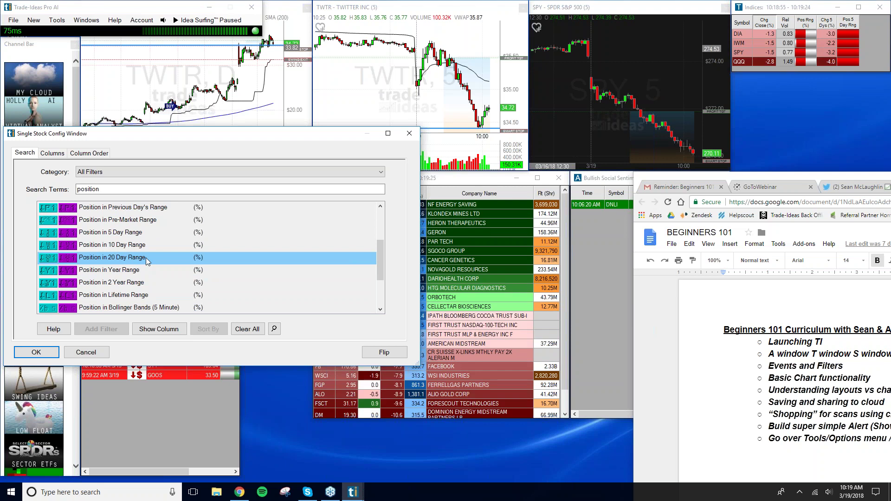
Look over the 60 and 30 minute range filters, then cancel without adding any
left_click(135, 246)
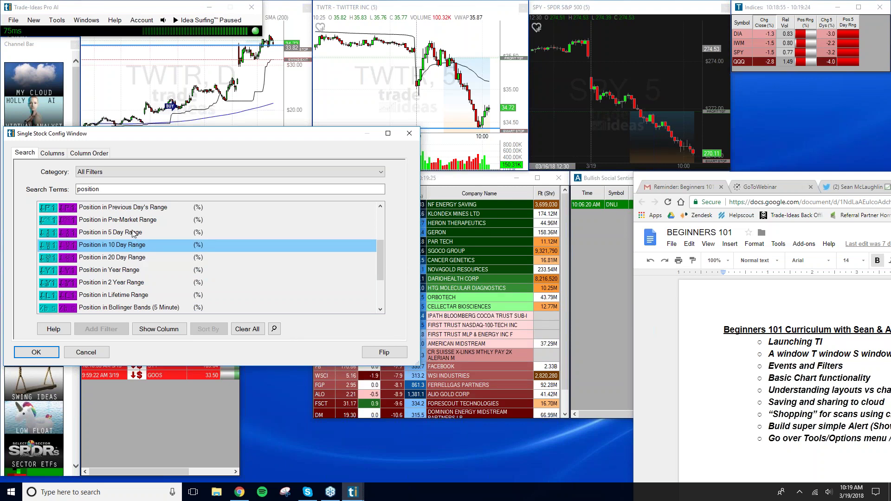
left_click(133, 233)
scroll(145, 260, "up", 1)
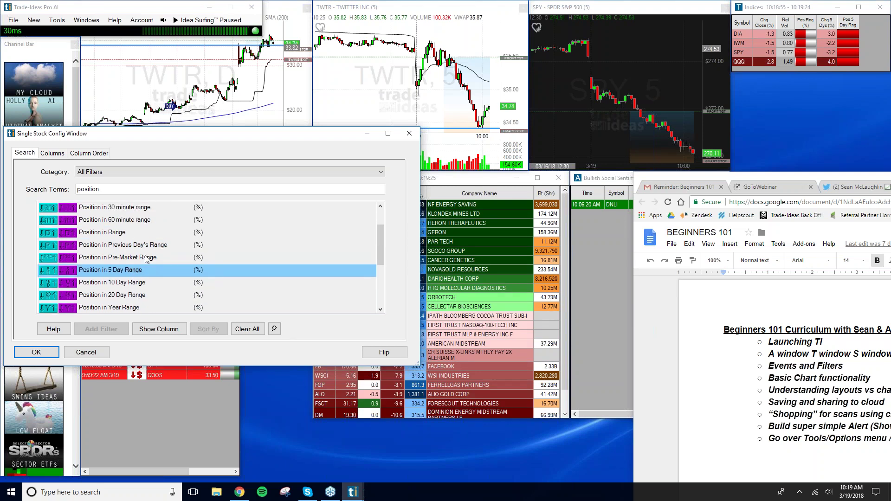
scroll(141, 231, "up", 1)
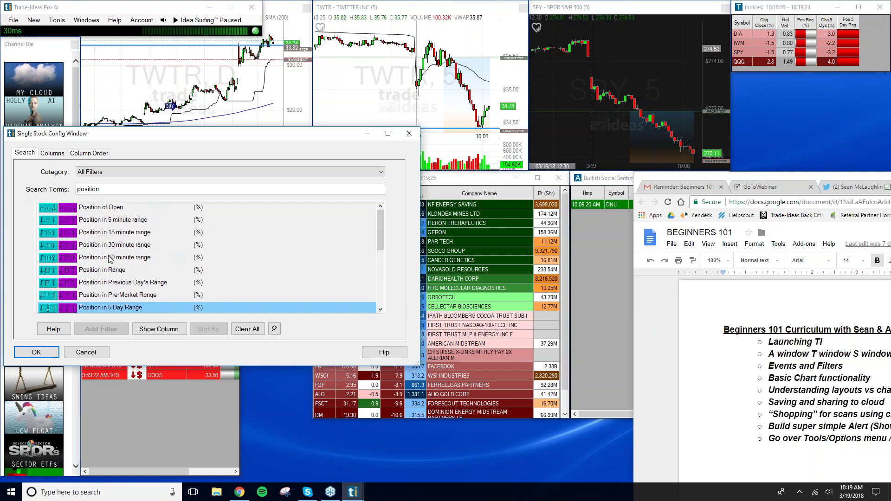
left_click(114, 256)
left_click(135, 246)
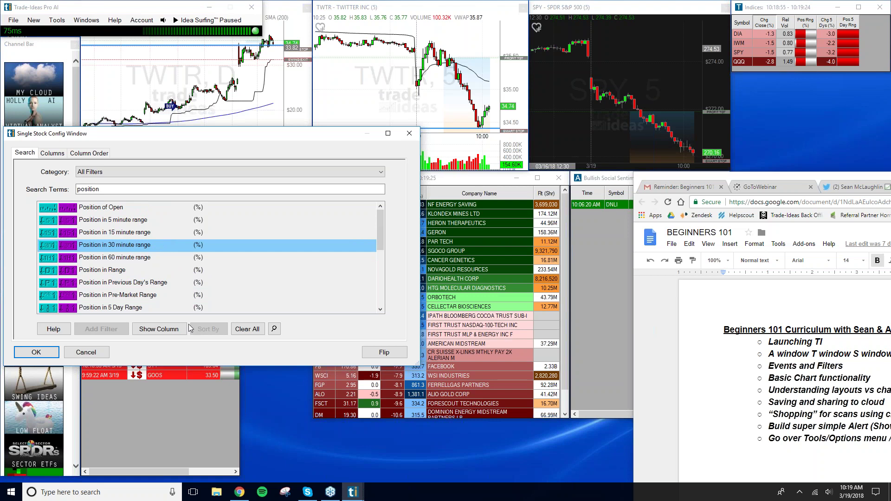
left_click(86, 352)
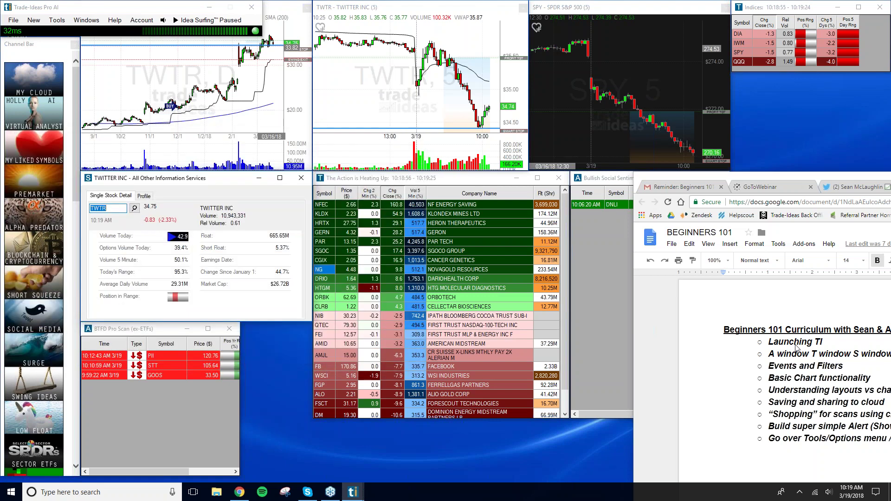
Bring the Beginners 101 Google Doc forward and move its window higher
left_click(738, 397)
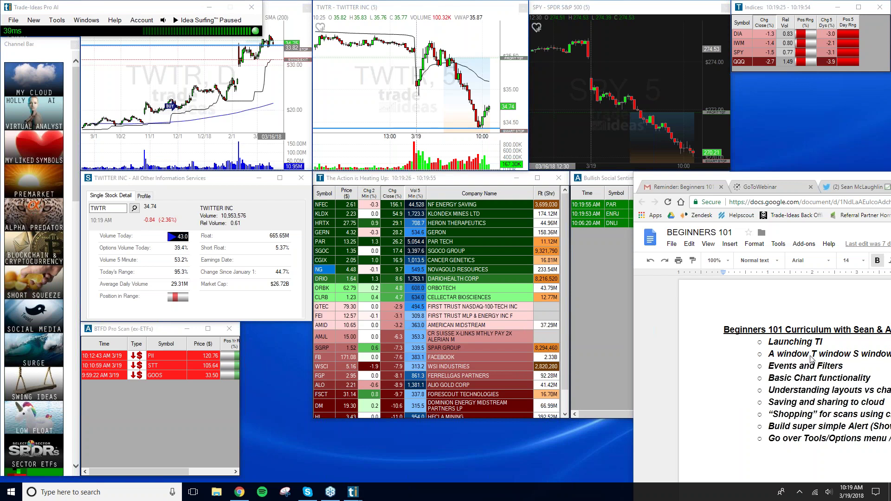
left_click_drag(786, 179, 786, 160)
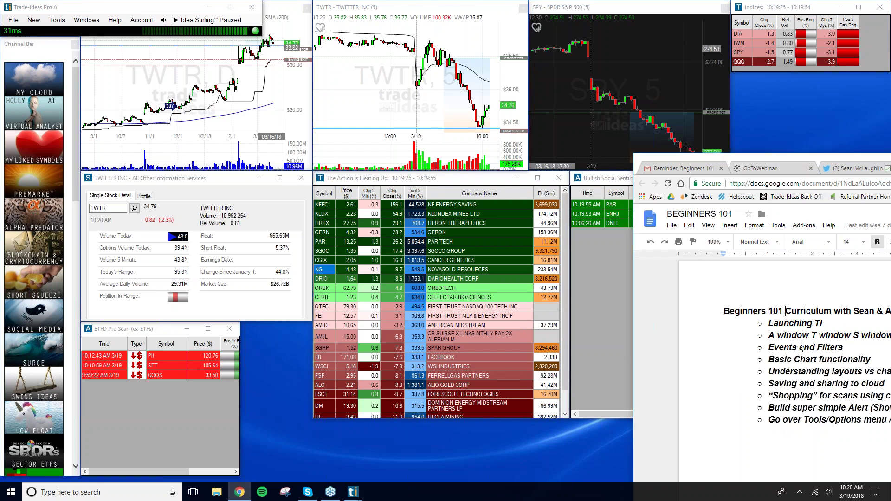
left_click_drag(782, 154, 723, 151)
Highlight 'Basic Chart functionality' in the outline, then move the document back down
left_click_drag(722, 327, 848, 340)
left_click(780, 344)
left_click_drag(721, 340, 793, 338)
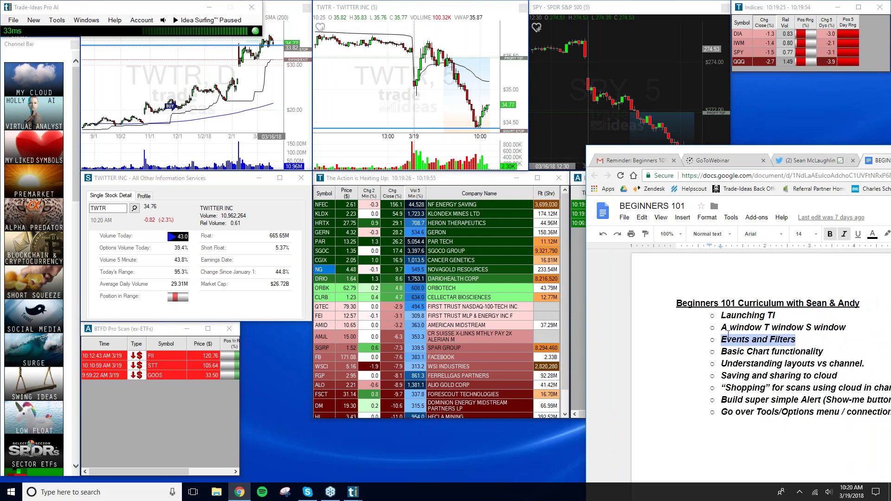
left_click_drag(722, 352, 824, 352)
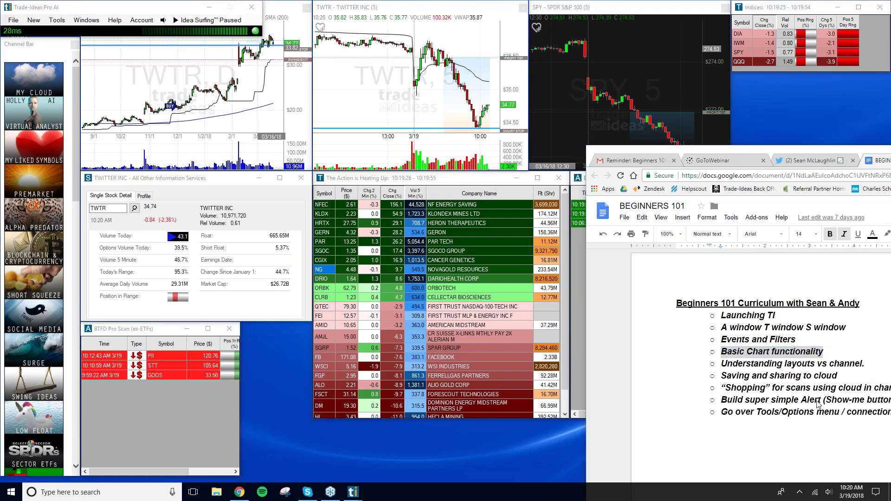
left_click_drag(634, 151, 713, 187)
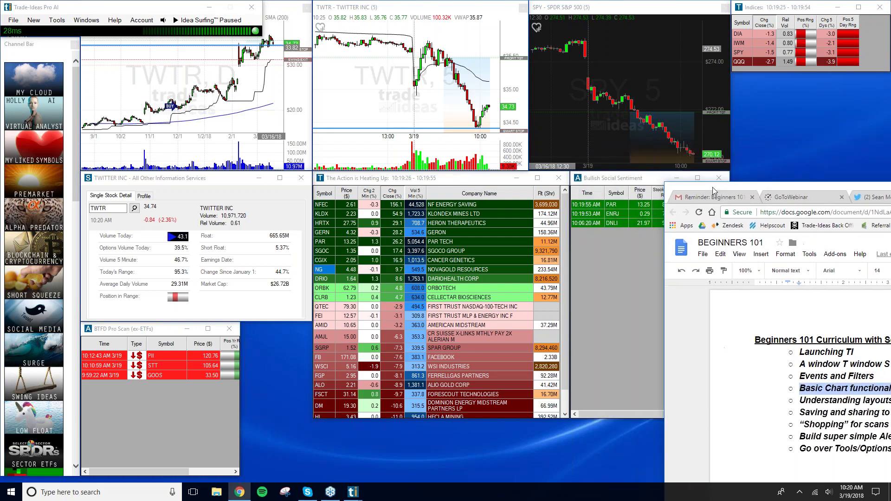
left_click(174, 71)
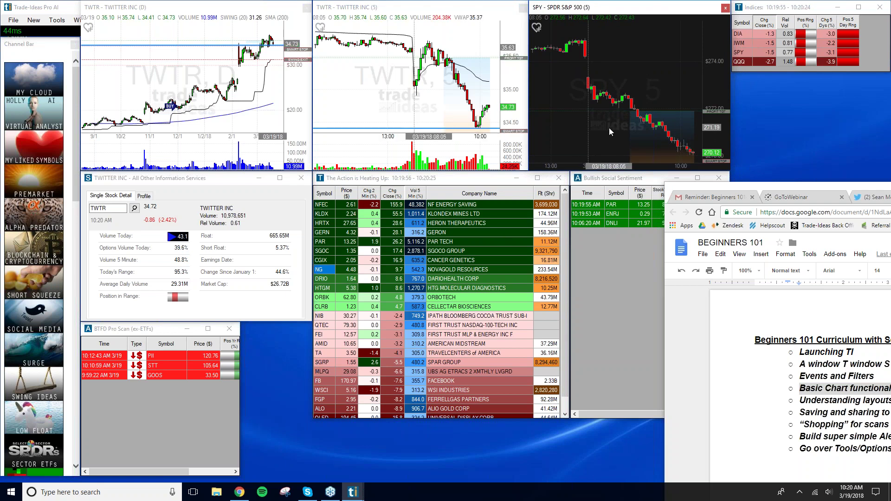
Load SGOC, then ORBK (Orbotech), from The Action is Heating Up into the linked windows
left_click(319, 251)
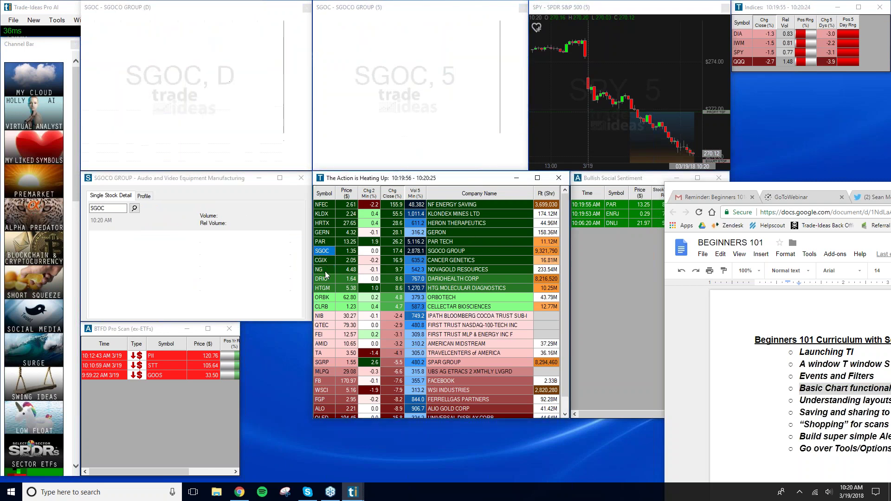
left_click(325, 298)
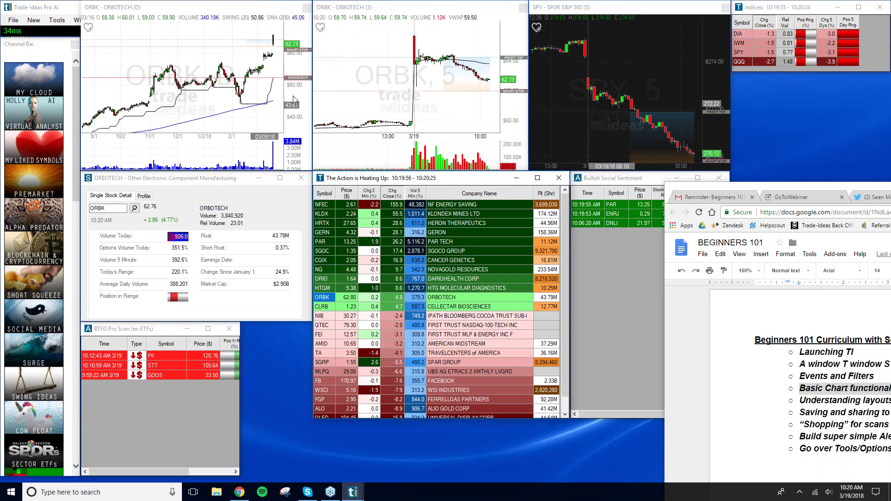
left_click(649, 55)
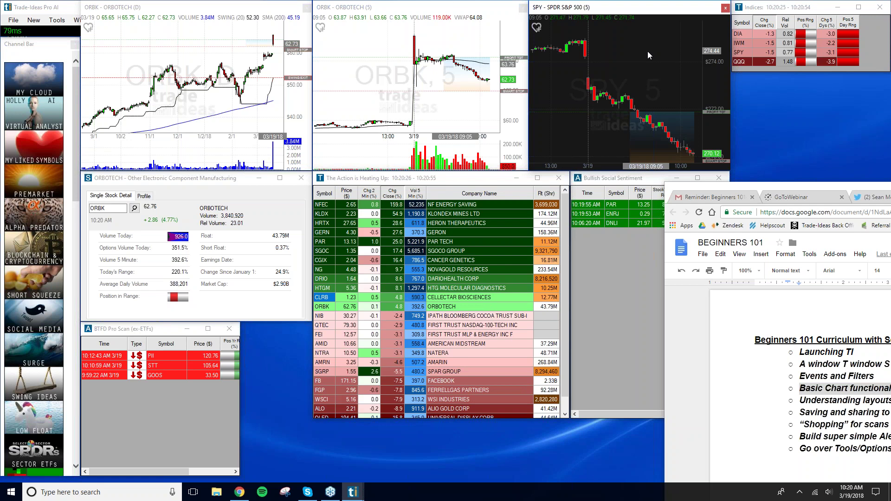
Show and dismiss the SPY and ORBK 5-minute chart Time Frame and Properties menus unchanged
right_click(629, 79)
left_click(559, 110)
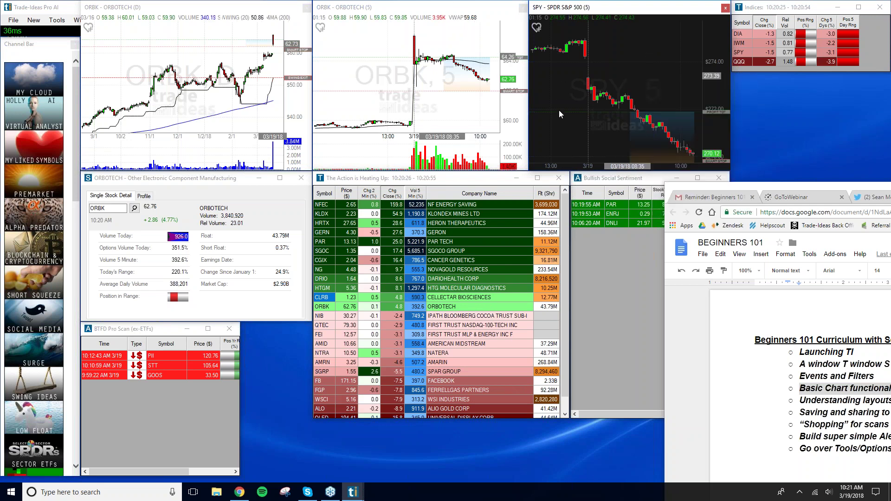
right_click(355, 47)
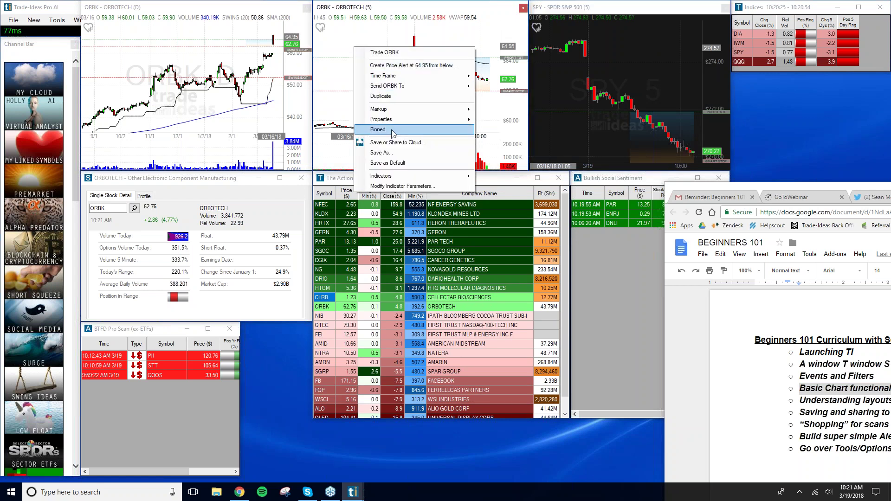
mouse_move(396, 120)
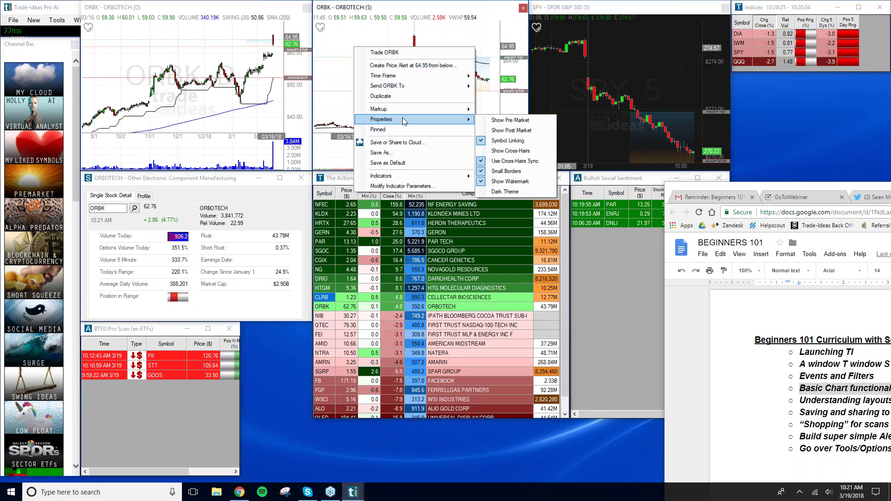
mouse_move(383, 76)
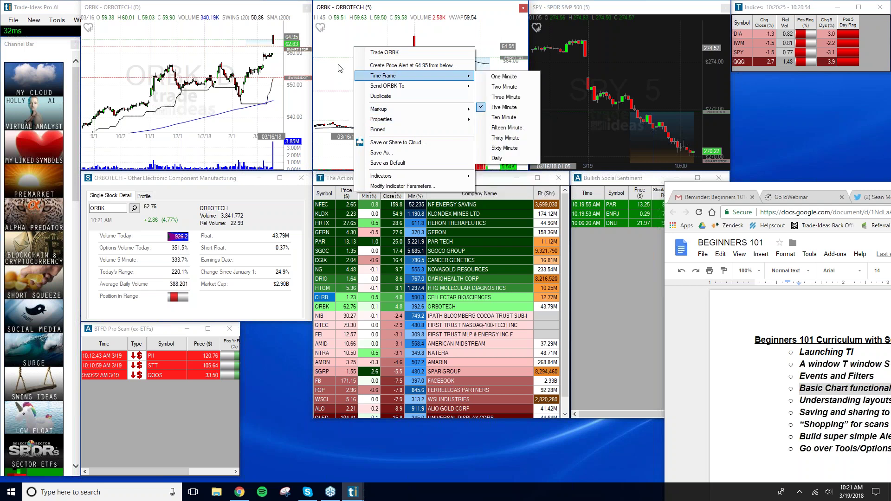
left_click(340, 68)
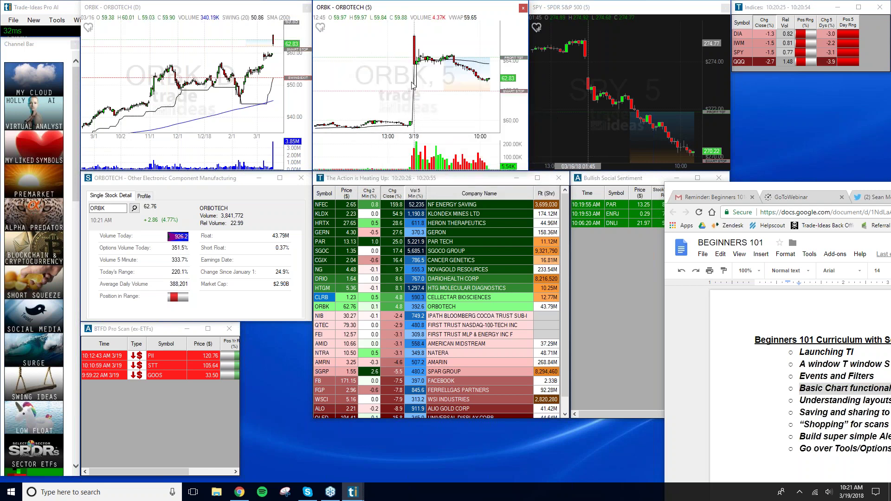
Reopen the ORBK 5-minute chart menu, then load APPS and NIB into the linked windows
right_click(369, 78)
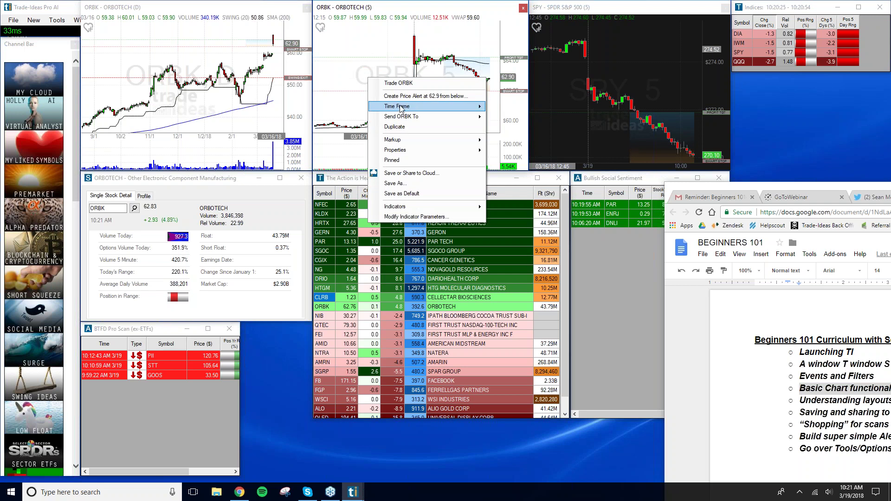
mouse_move(420, 150)
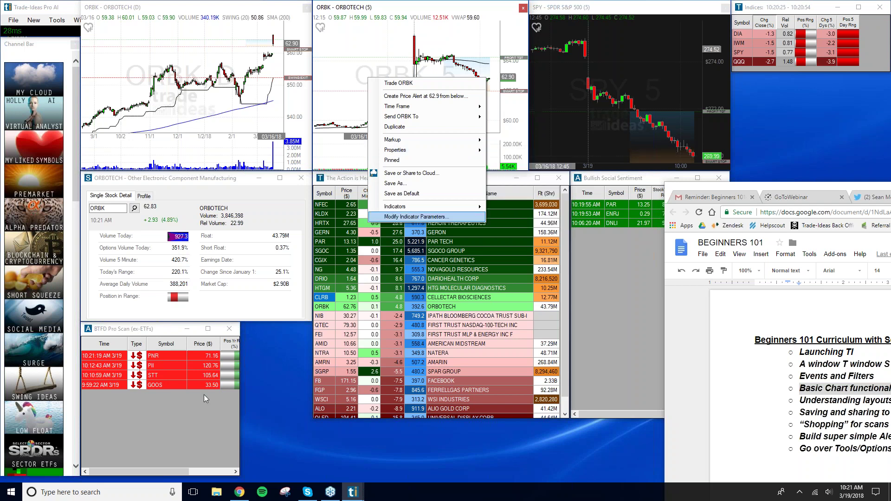
left_click(414, 382)
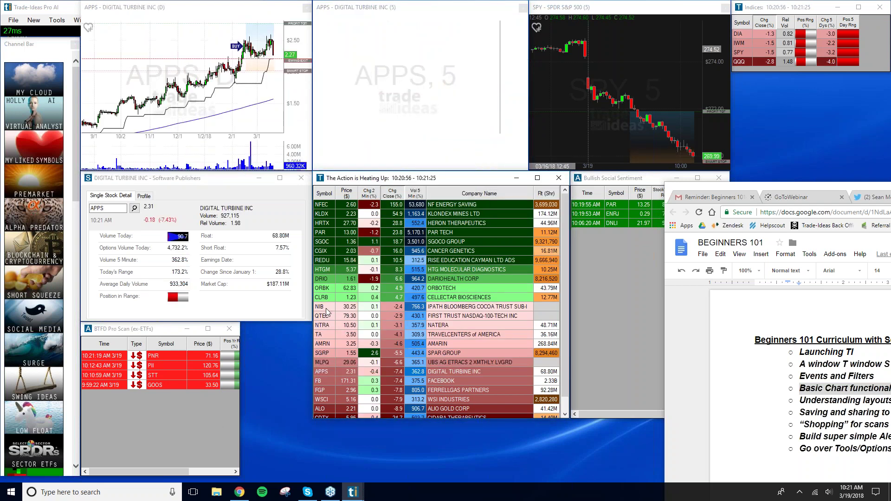
left_click(372, 306)
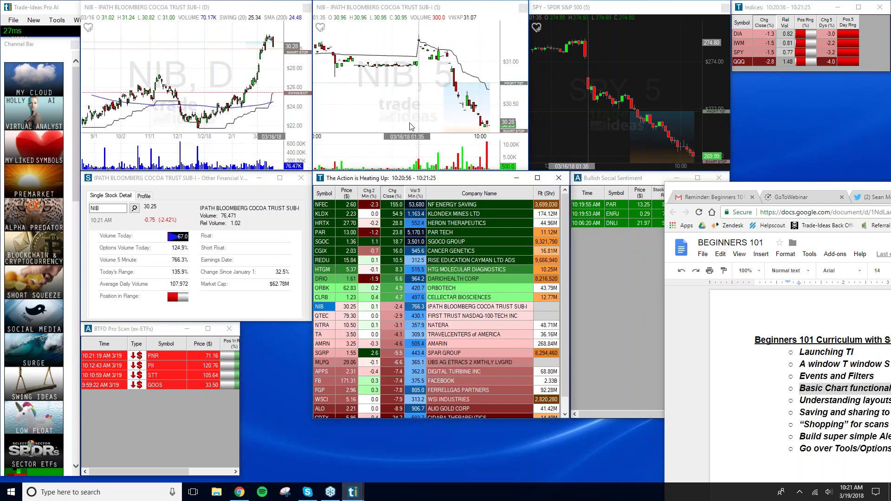
left_click(611, 10)
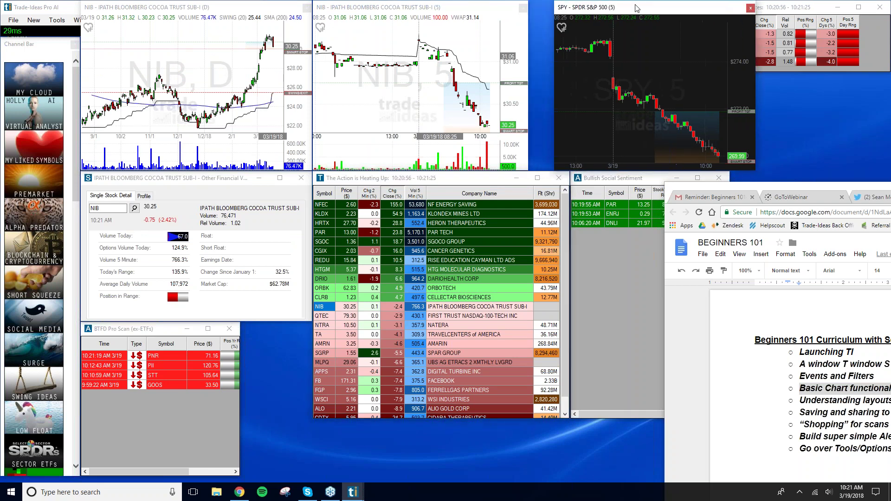
right_click(632, 79)
mouse_move(656, 154)
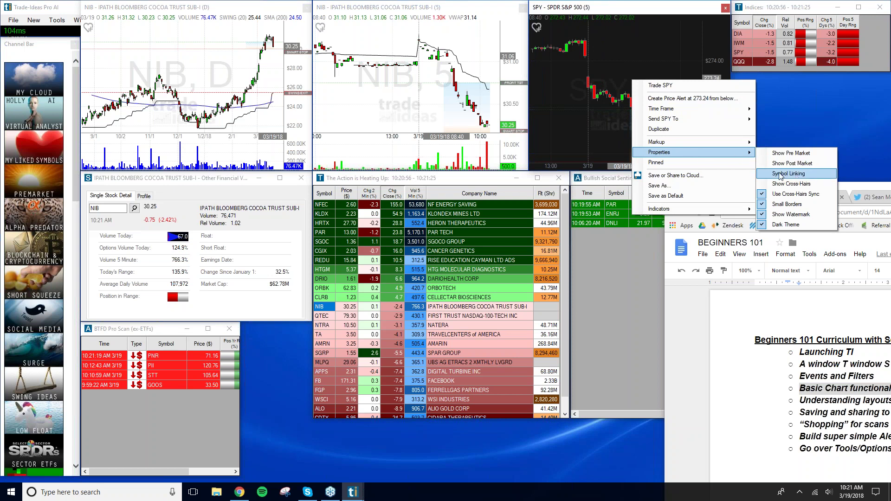
left_click(616, 53)
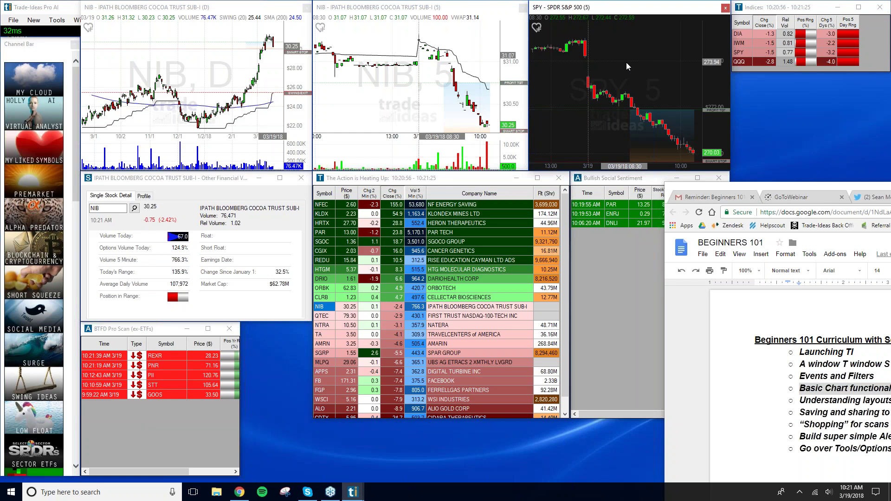
type("QQQ")
key("Return")
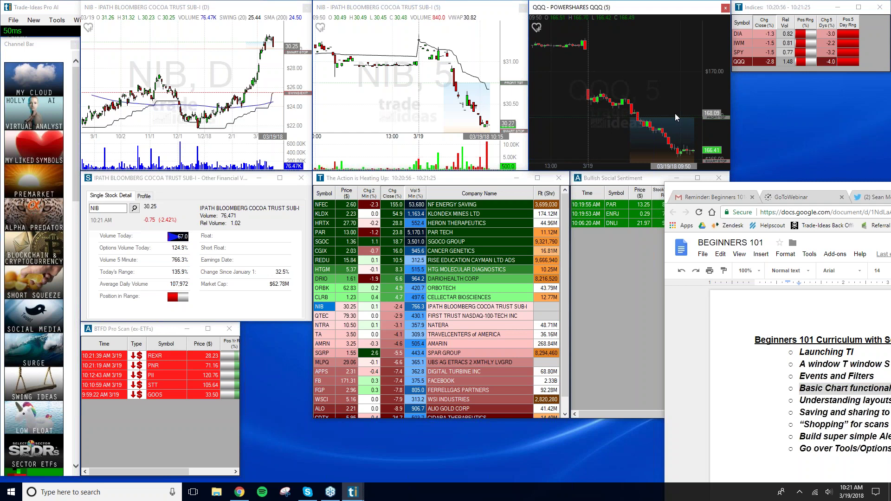
type("SPY")
key("Return")
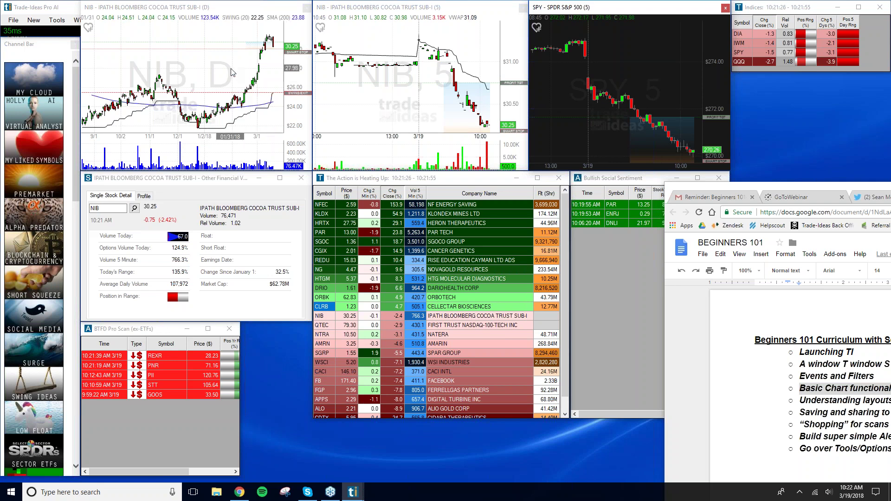
Dismiss the NIB daily chart's Time Frame menu and load FB into the linked windows
left_click(217, 76)
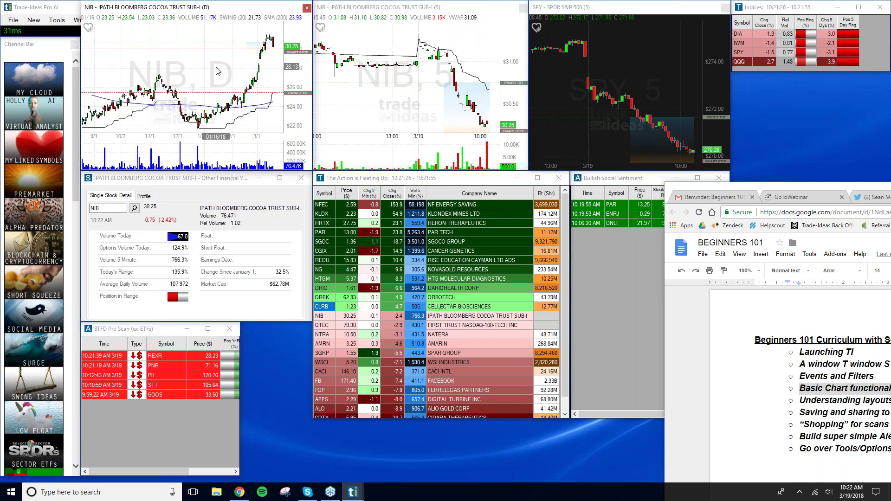
right_click(213, 62)
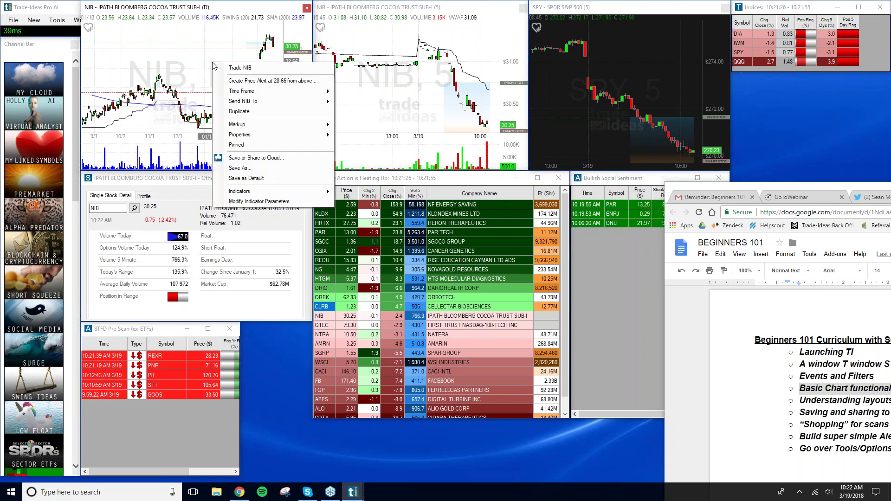
mouse_move(251, 95)
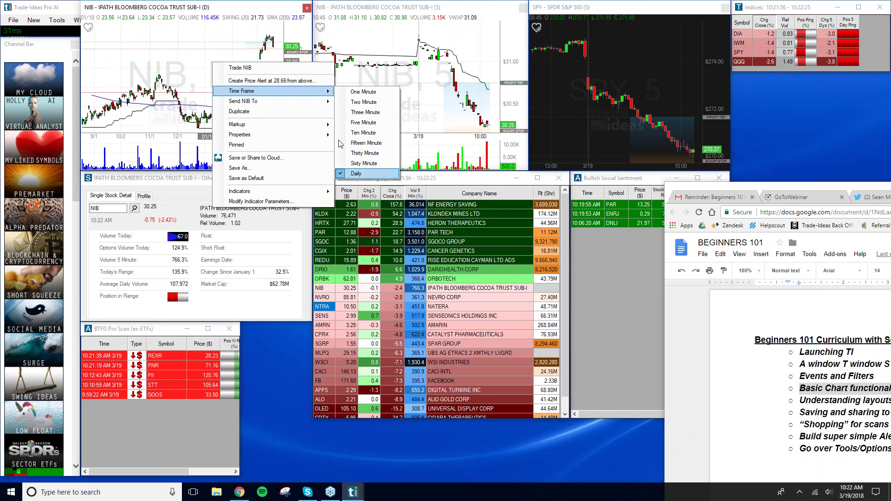
left_click(188, 48)
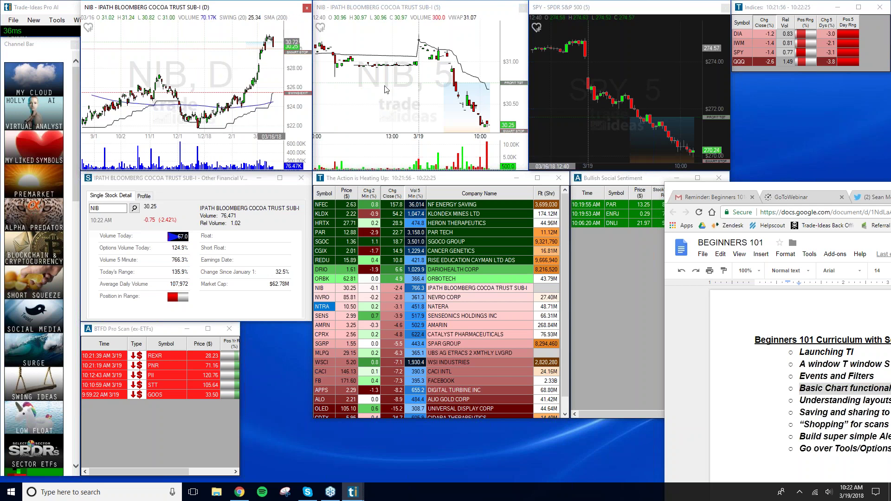
left_click(342, 379)
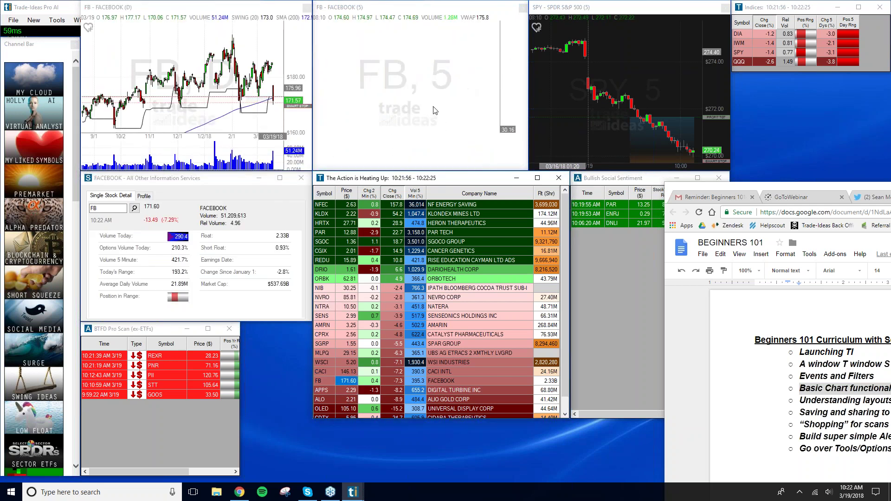
Load bars into the FB 5-minute chart and scroll back through earlier history and forward
left_click(435, 43)
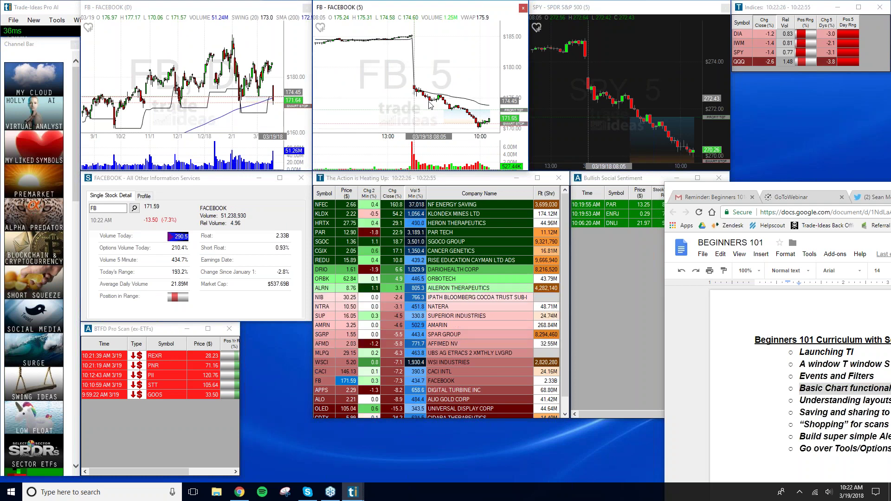
scroll(430, 104, "up", 5)
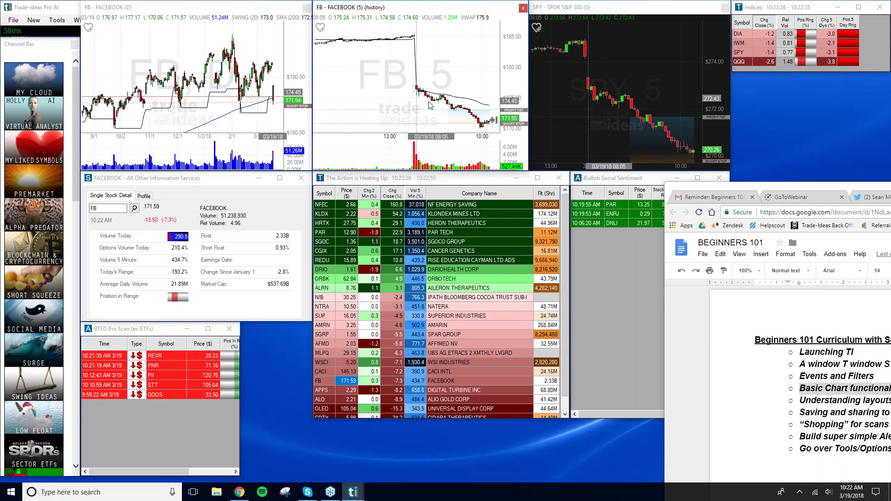
scroll(429, 105, "up", 5)
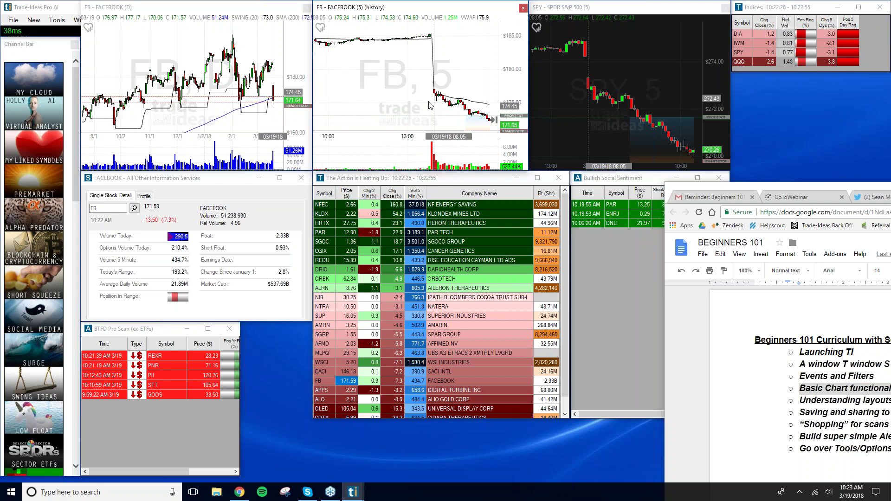
scroll(430, 105, "up", 4)
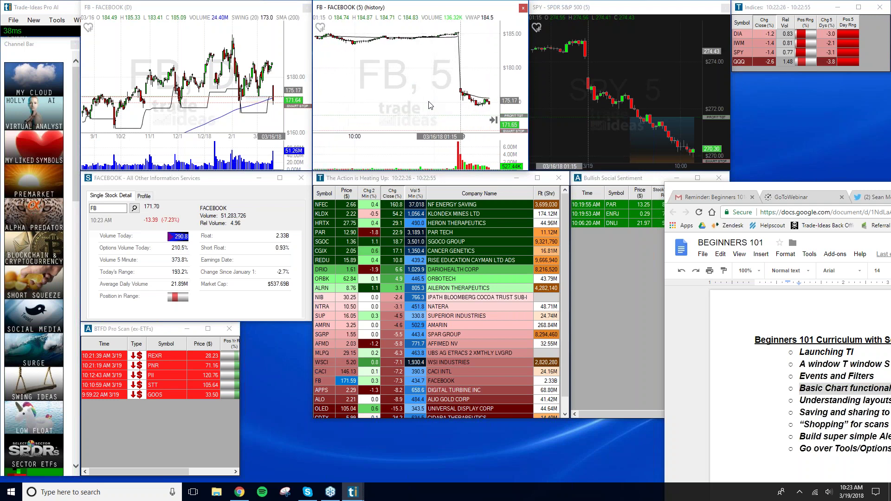
scroll(430, 105, "up", 5)
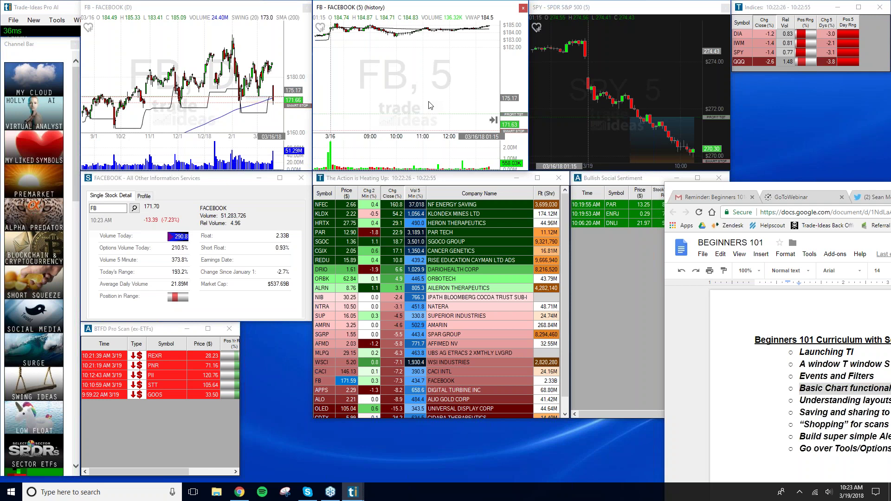
scroll(429, 106, "down", 10)
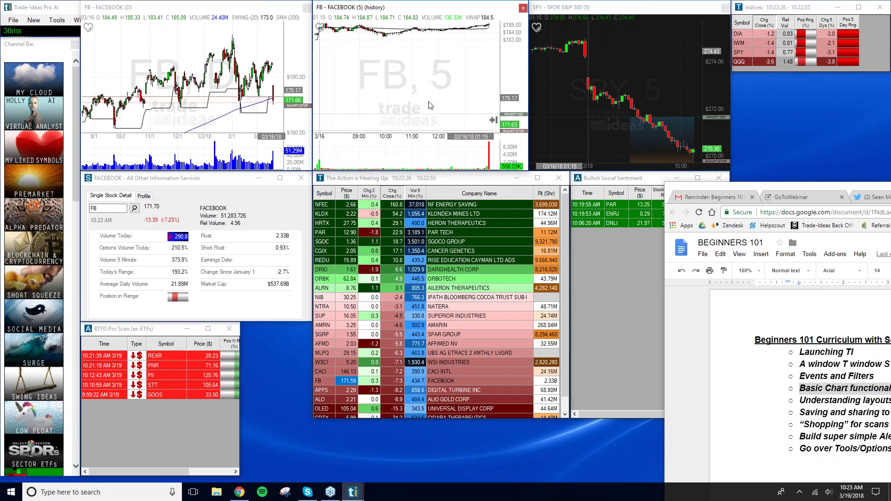
scroll(430, 105, "down", 10)
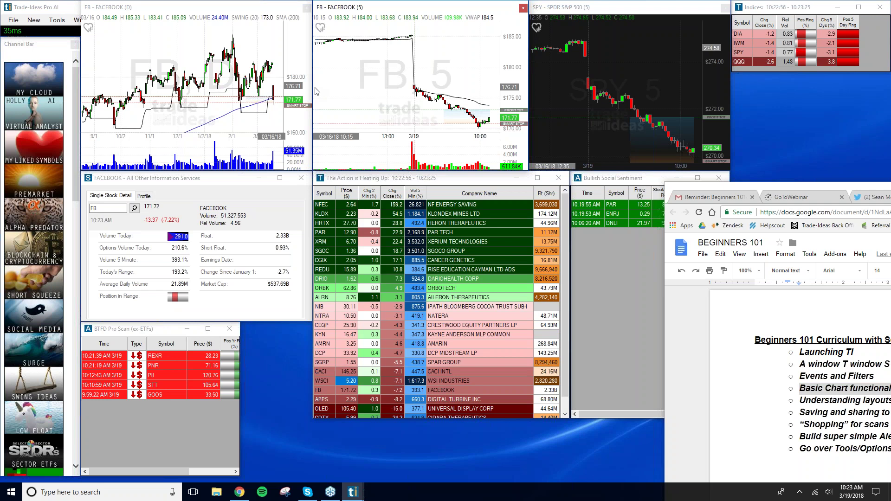
Zoom the FB 5-minute chart's time axis in and out with the mouse wheel
scroll(316, 91, "up", 5)
scroll(316, 92, "up", 5)
scroll(315, 91, "up", 2)
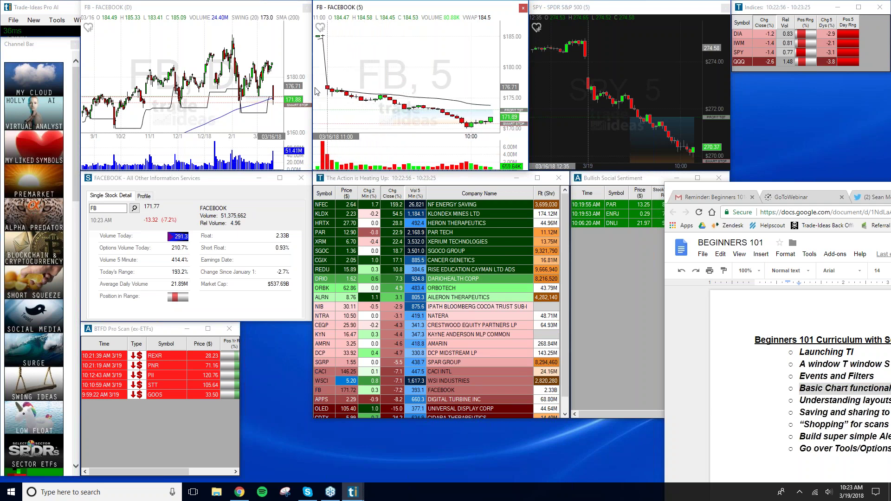
scroll(316, 91, "up", 2)
scroll(315, 92, "down", 4)
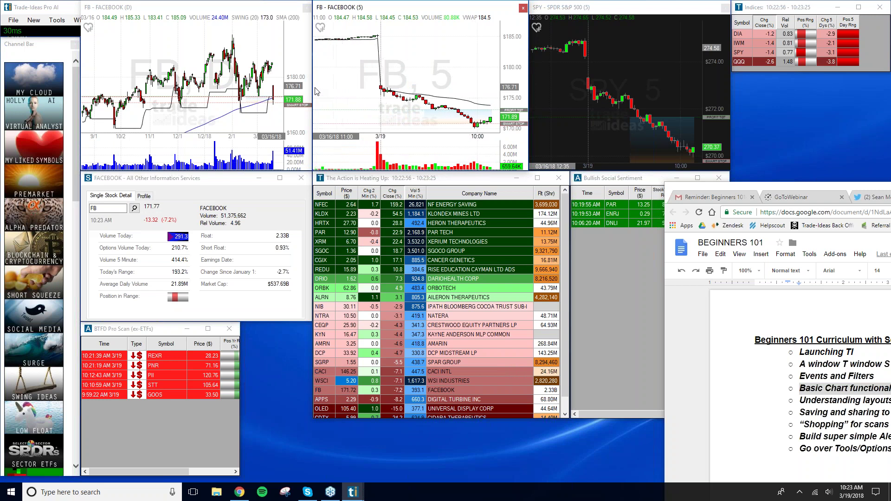
scroll(316, 91, "down", 3)
scroll(316, 92, "down", 1)
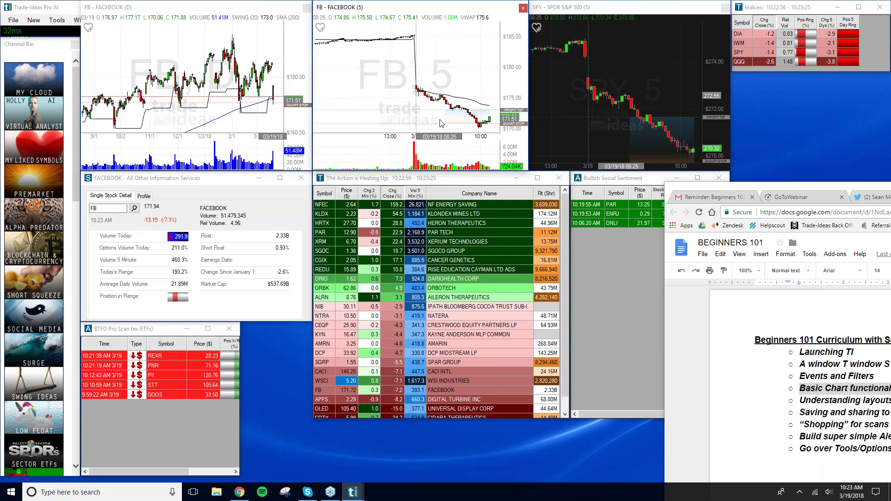
scroll(442, 123, "up", 4)
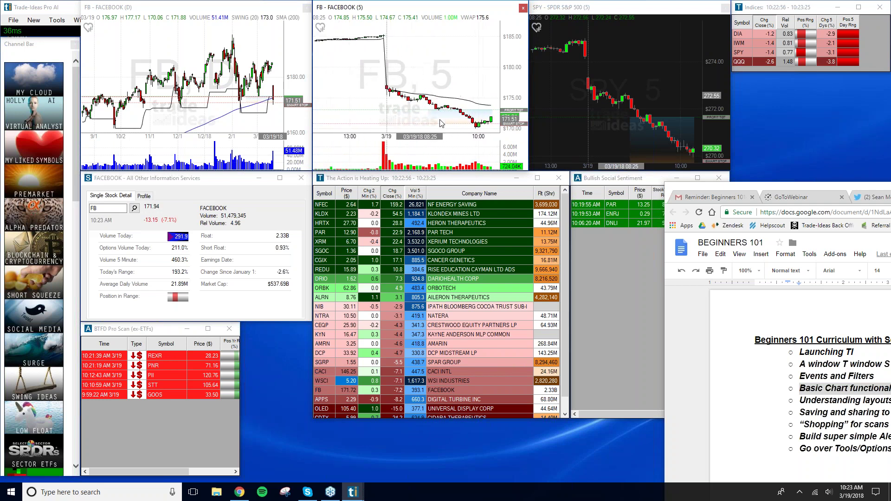
scroll(440, 123, "up", 5)
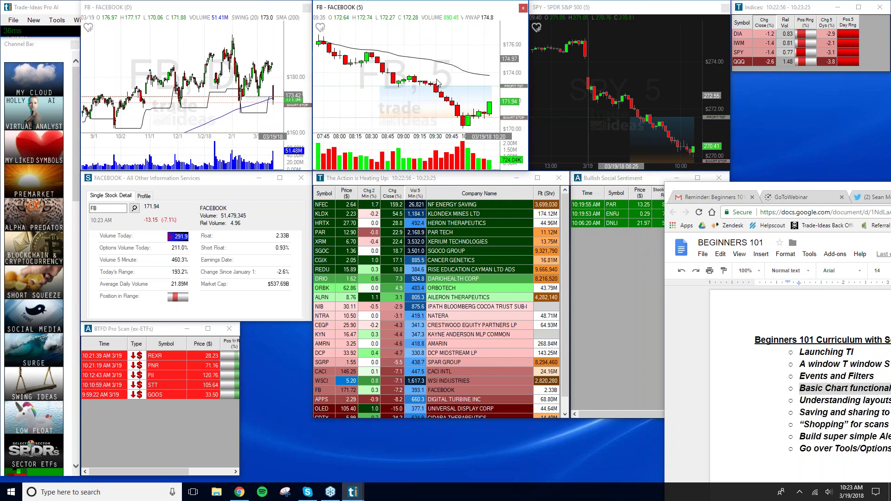
scroll(426, 104, "down", 5)
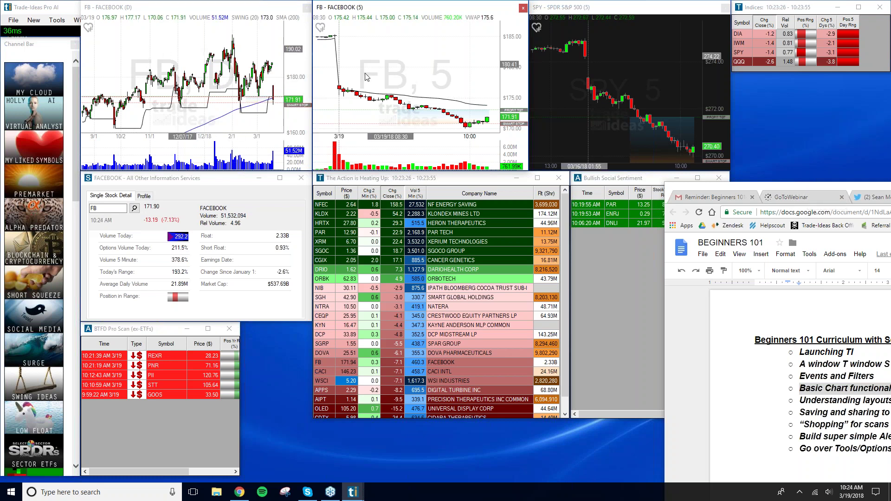
right_click(420, 82)
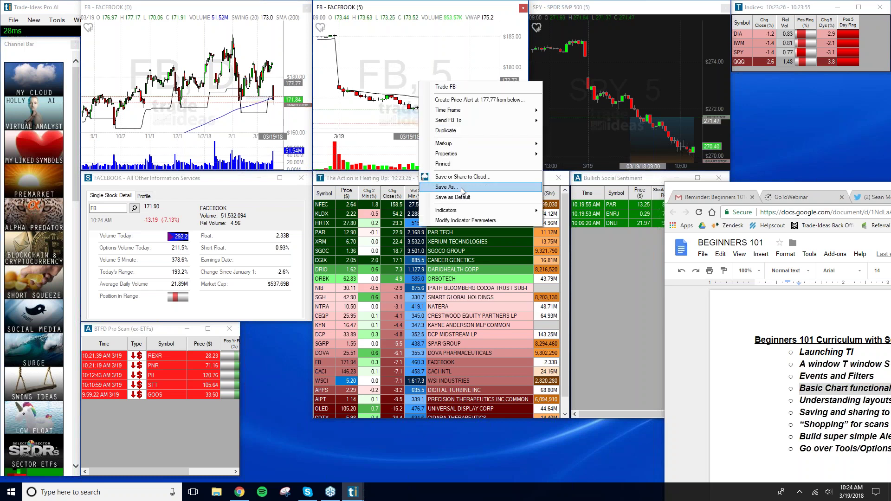
Add an orange Markup > Horizontal Line to the FB 5-minute chart and drag it to about 177
mouse_move(466, 213)
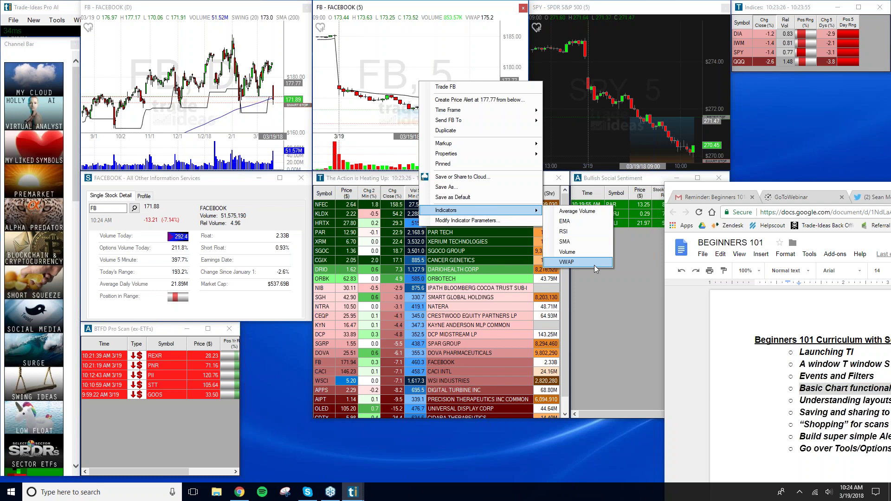
left_click(407, 61)
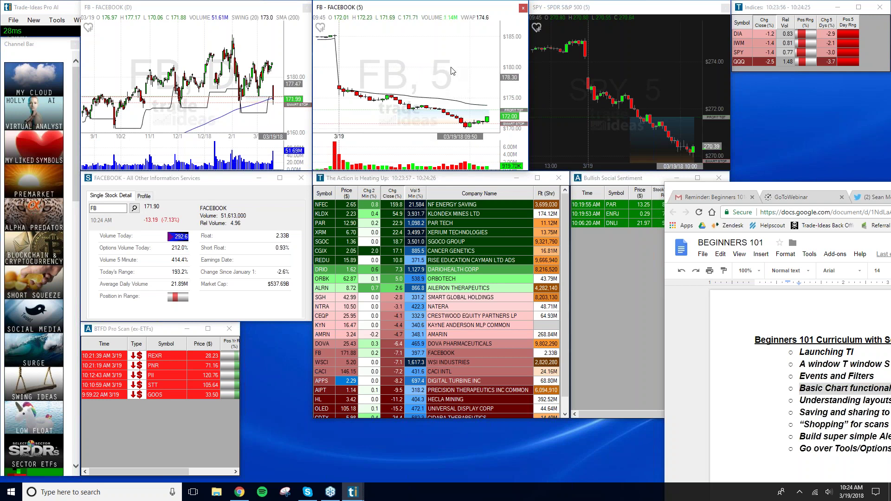
right_click(418, 75)
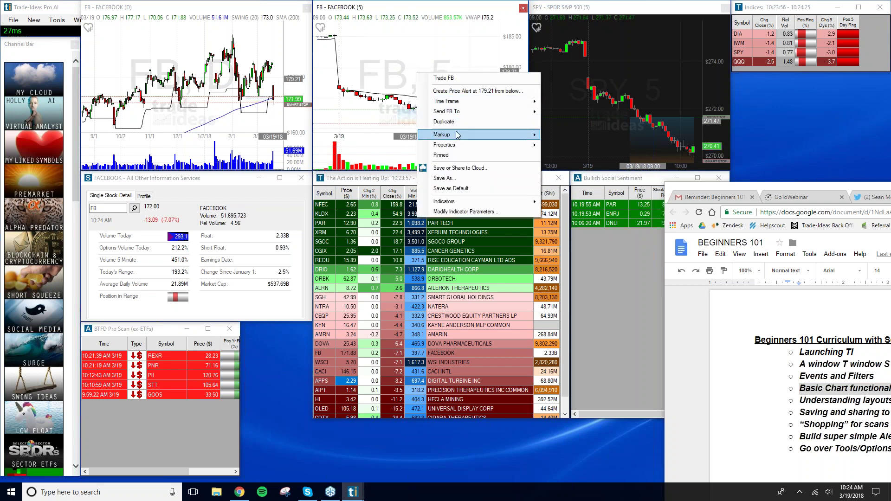
mouse_move(457, 134)
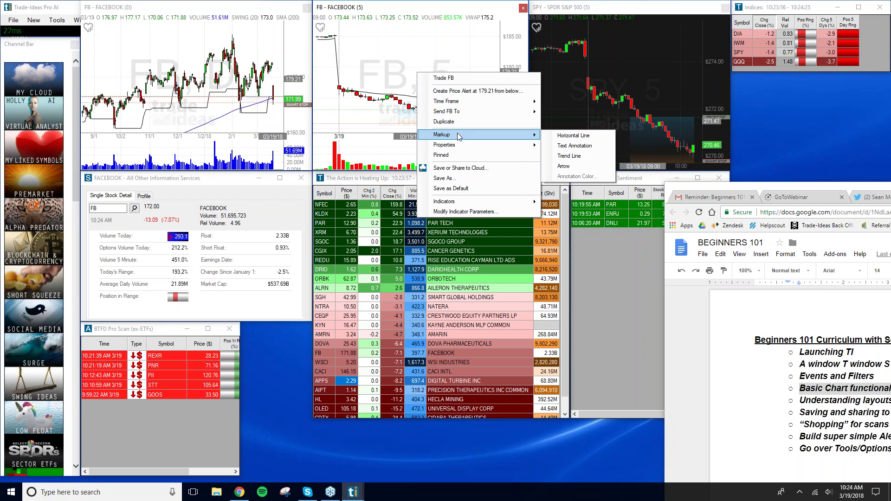
left_click(570, 136)
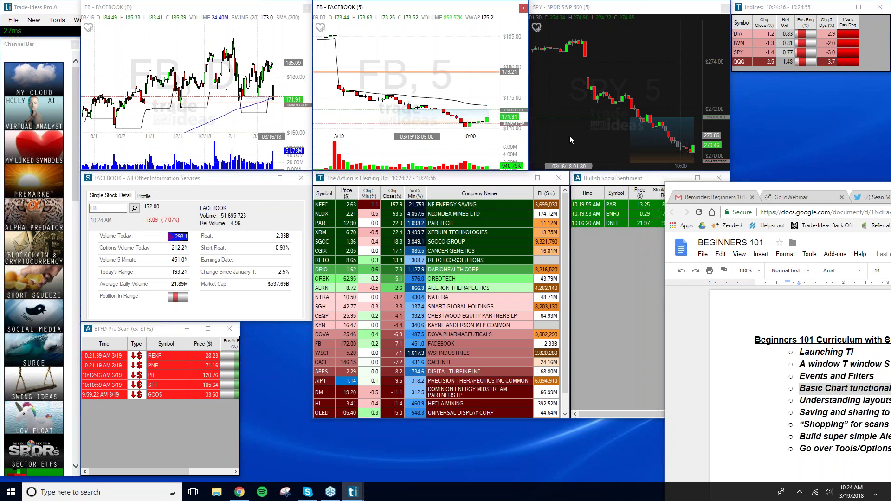
mouse_move(437, 72)
left_mouse_down()
mouse_move(449, 114)
mouse_move(439, 84)
left_mouse_up()
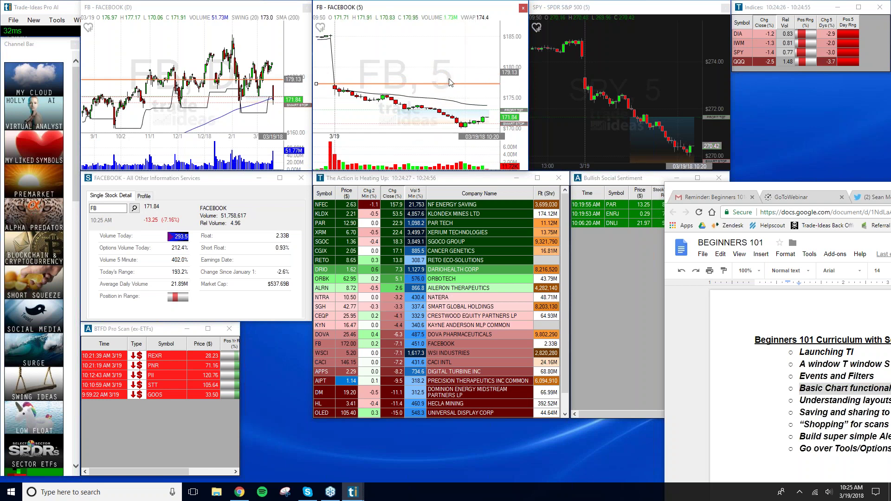
left_click_drag(442, 84, 441, 87)
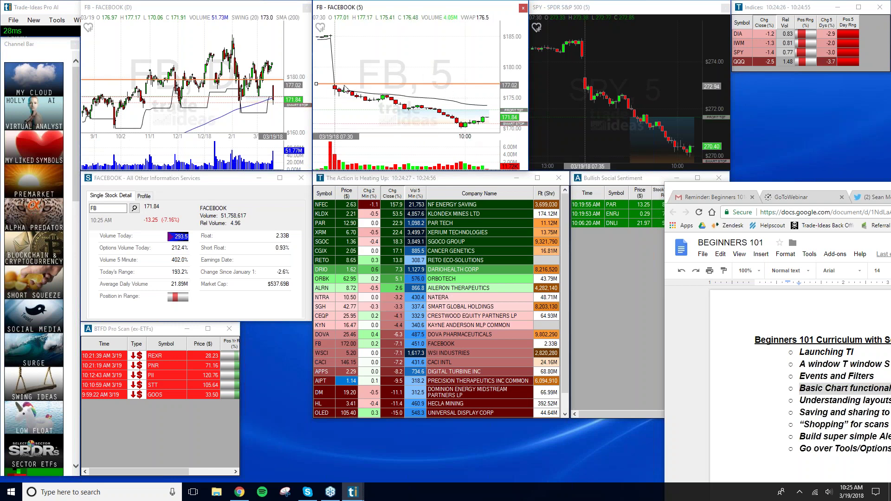
Draw a trend line rising to the right across the FB 5-minute chart
right_click(423, 65)
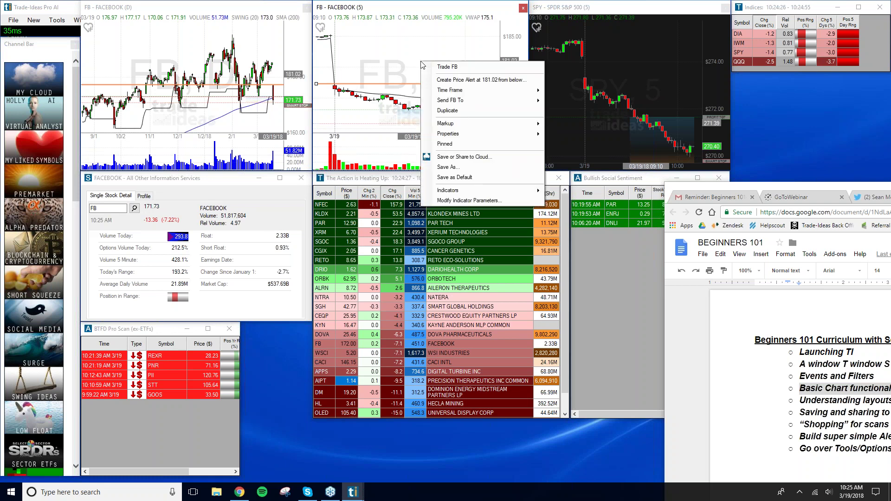
mouse_move(481, 123)
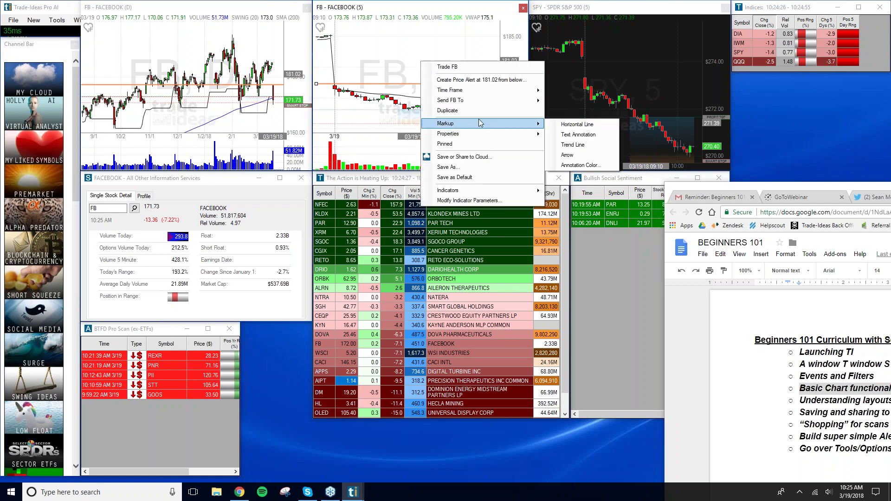
left_click(582, 145)
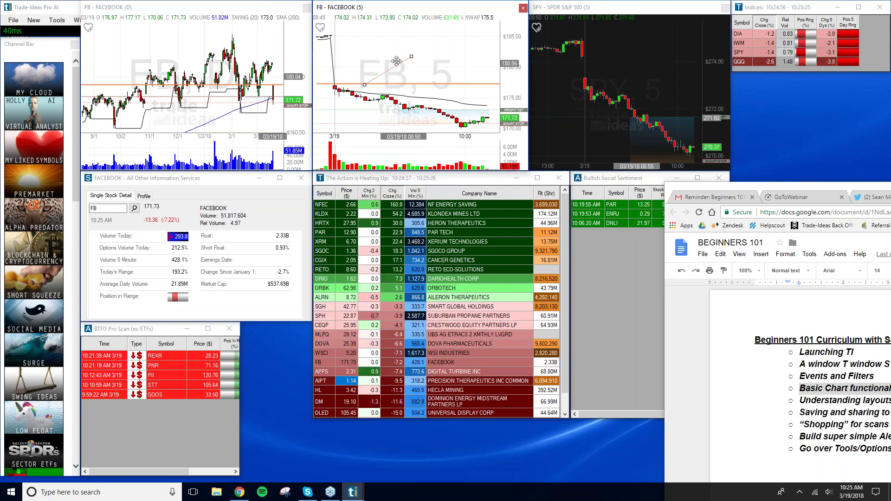
left_click_drag(334, 82, 503, 119)
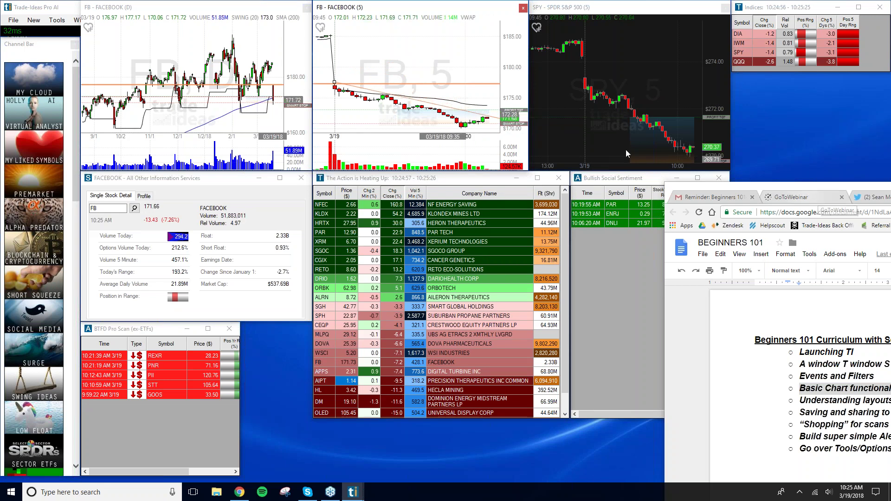
Set the annotation colour to blue via Markup > Annotation Color
right_click(433, 84)
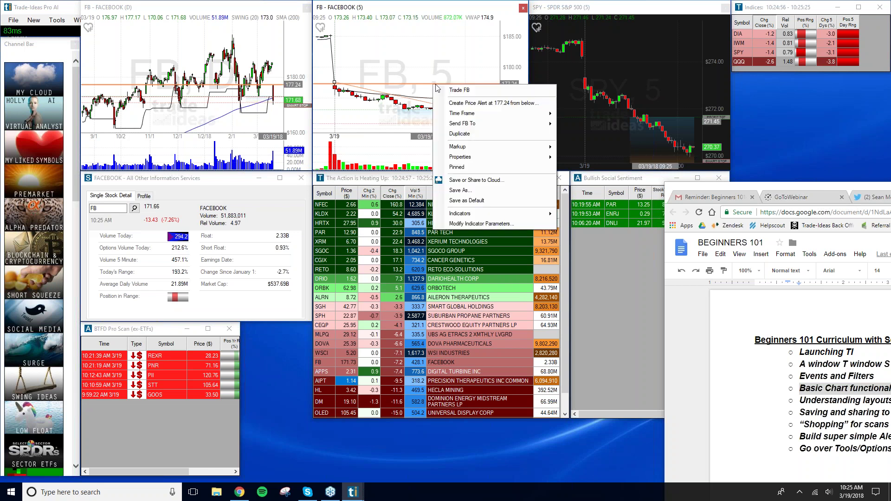
mouse_move(480, 147)
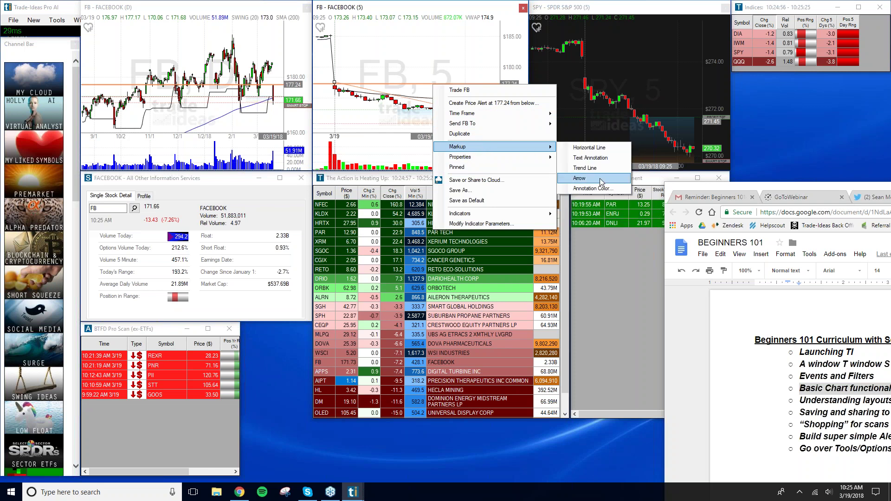
left_click(603, 190)
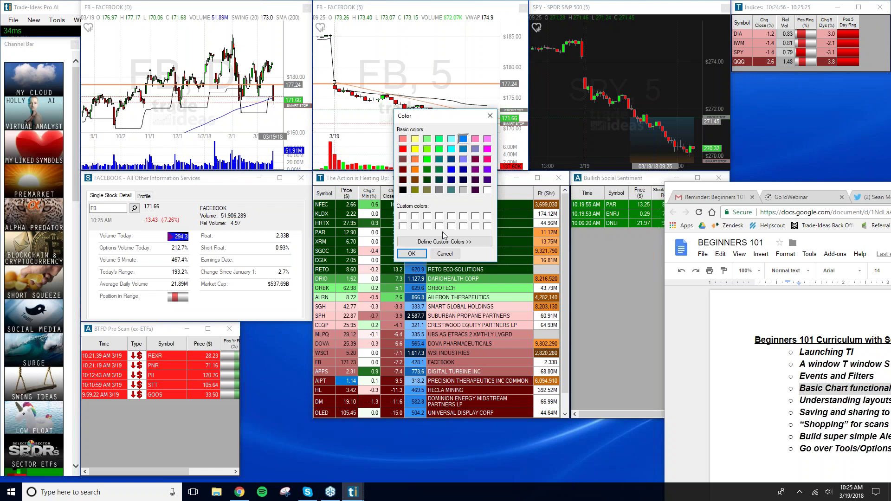
left_click(423, 256)
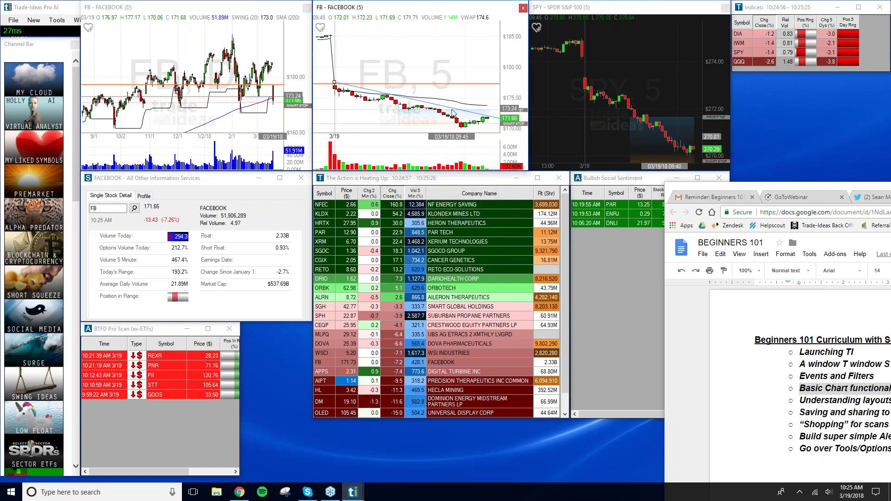
Add a text annotation 'Write a note here' and drag it just above the price line
right_click(413, 69)
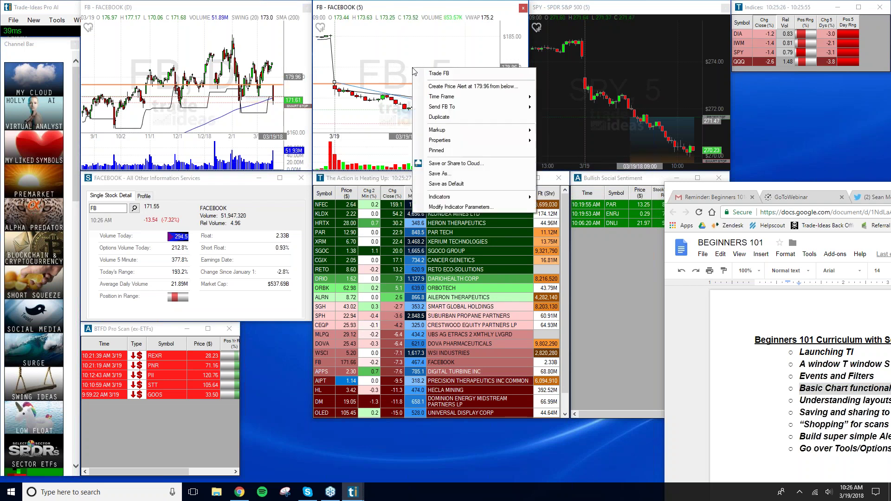
mouse_move(461, 131)
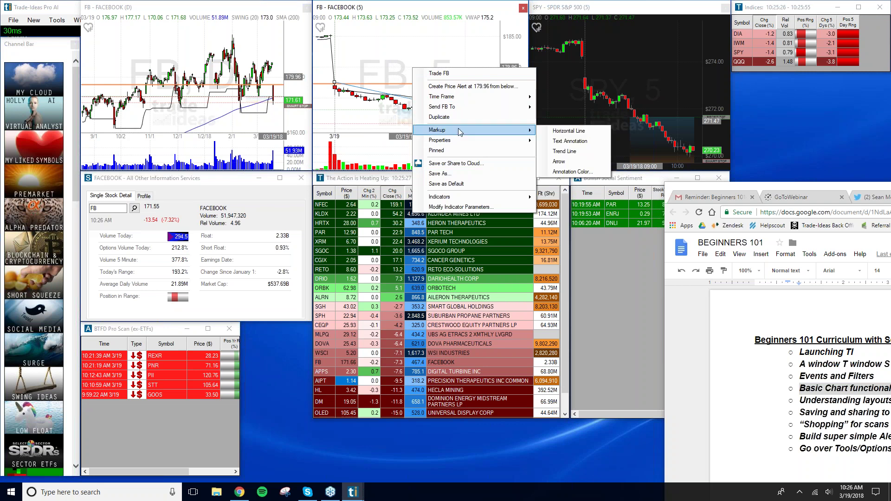
left_click(574, 141)
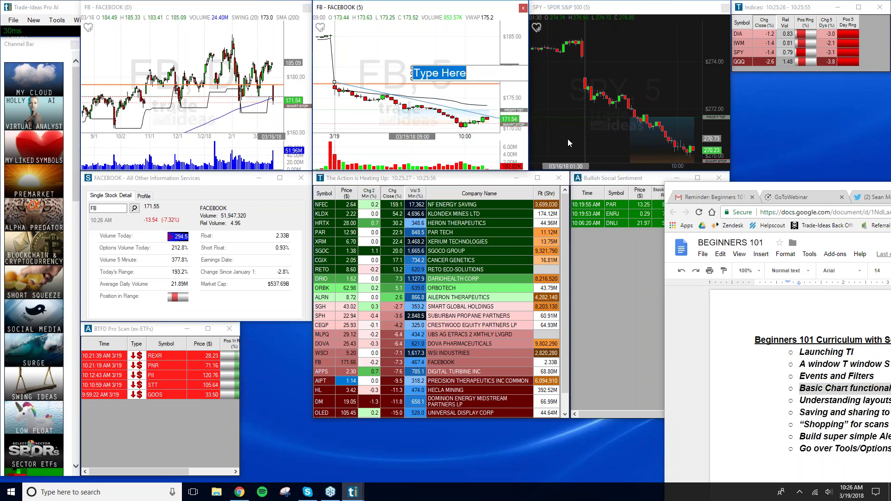
type("W")
type("rite a")
type(" note here")
key("Return")
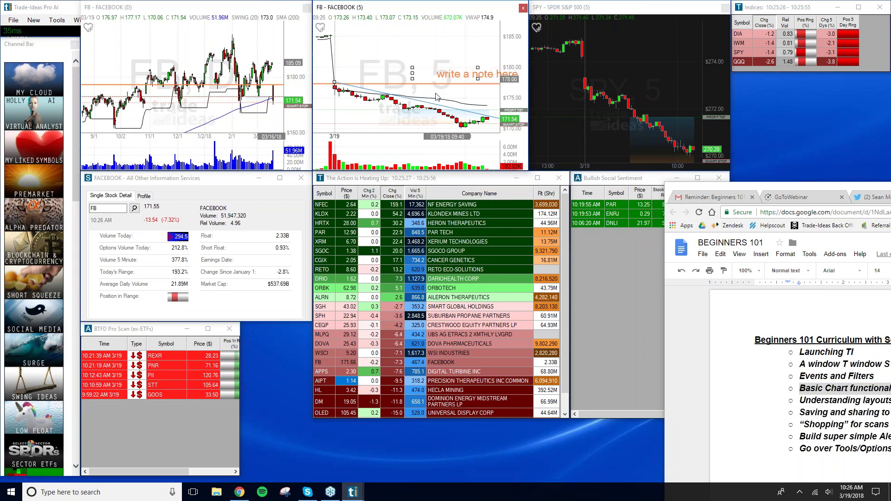
mouse_move(457, 83)
left_mouse_down()
mouse_move(426, 88)
mouse_move(433, 108)
left_mouse_up()
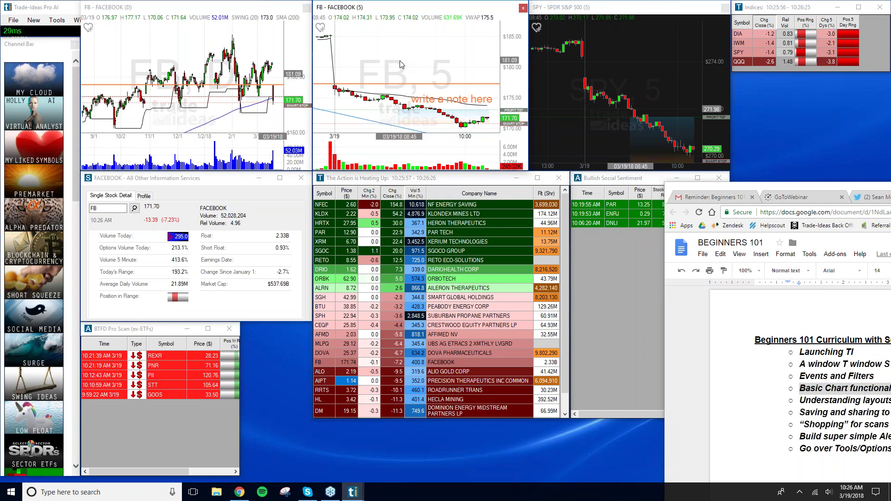
Enter SGMO in Change Symbol, then select and delete the daily chart's HOLLY Hot List note
type("SGMO")
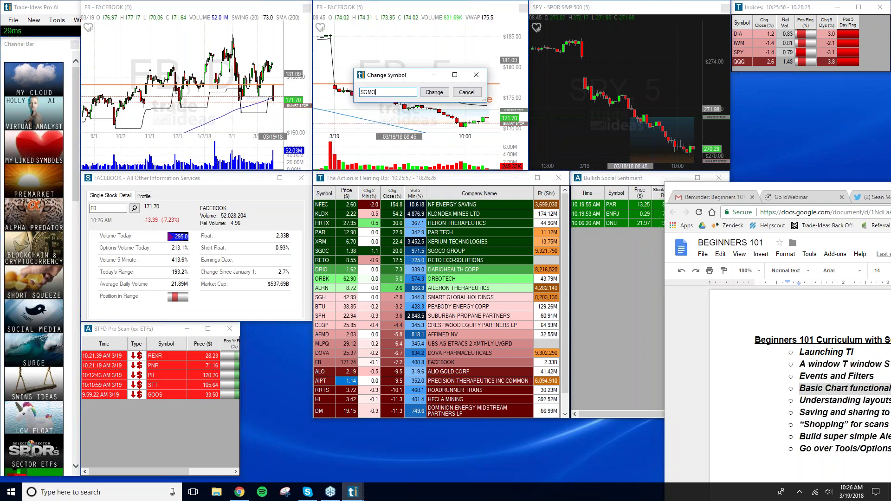
key("Return")
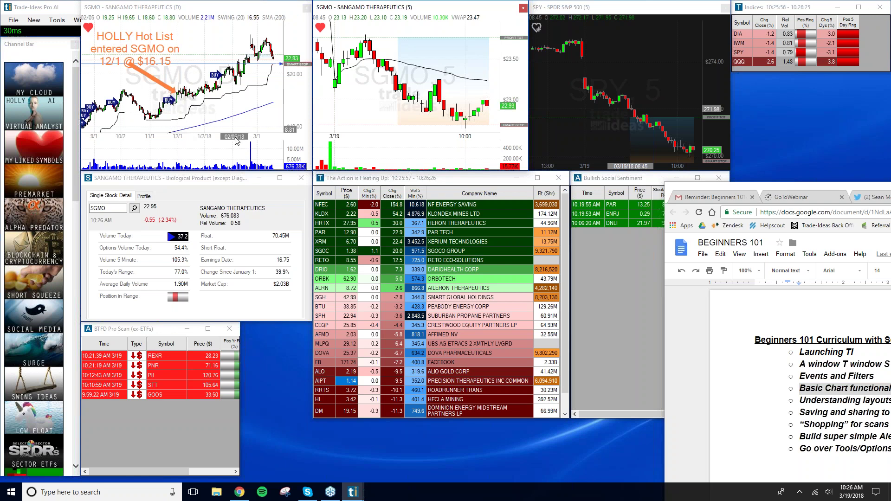
left_click(123, 44)
right_click(125, 49)
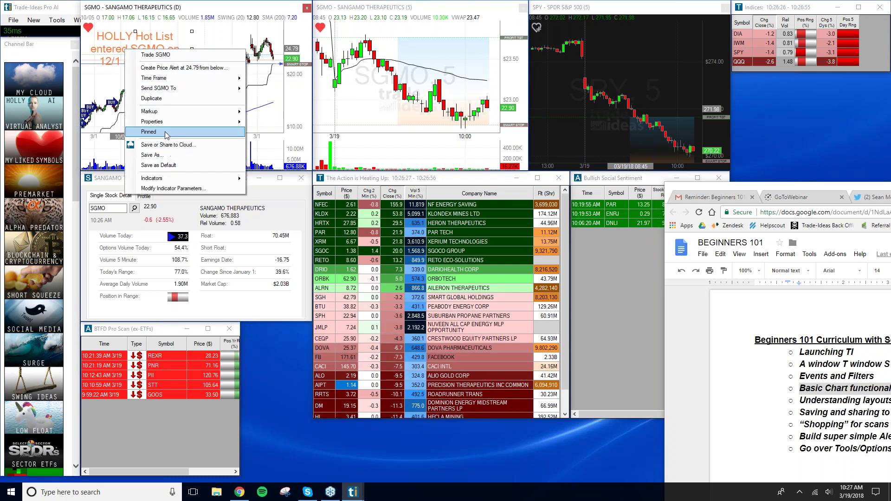
mouse_move(162, 116)
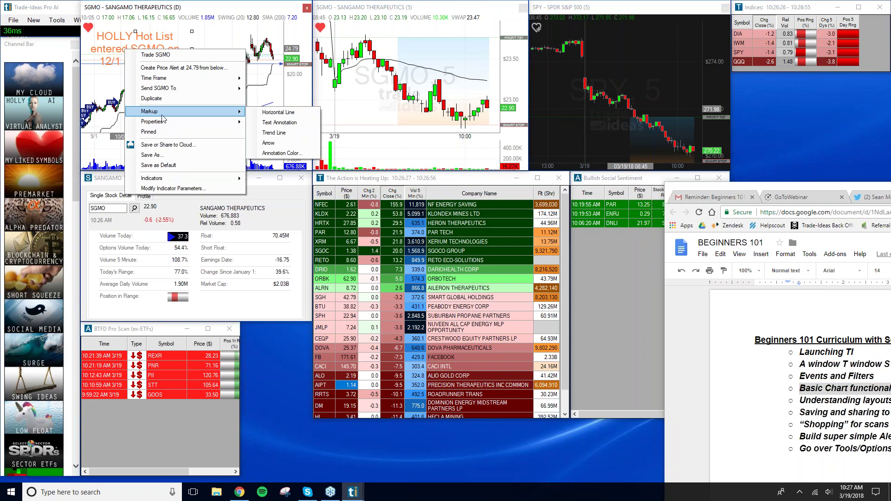
left_click(148, 46)
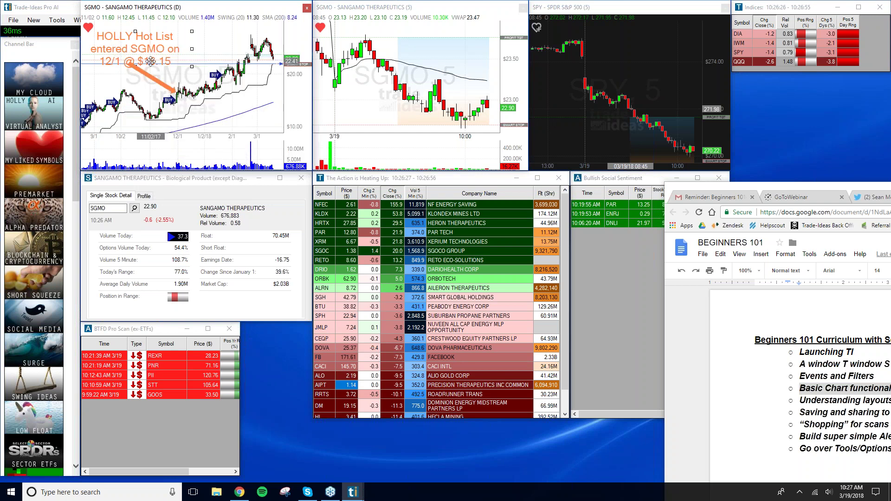
key("Delete")
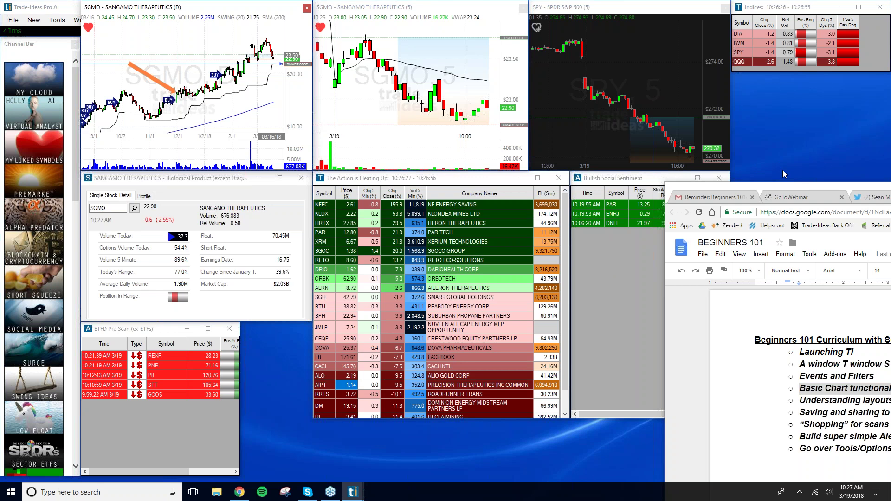
Bring up the Save Layout prompt from the File menu
right_click(192, 51)
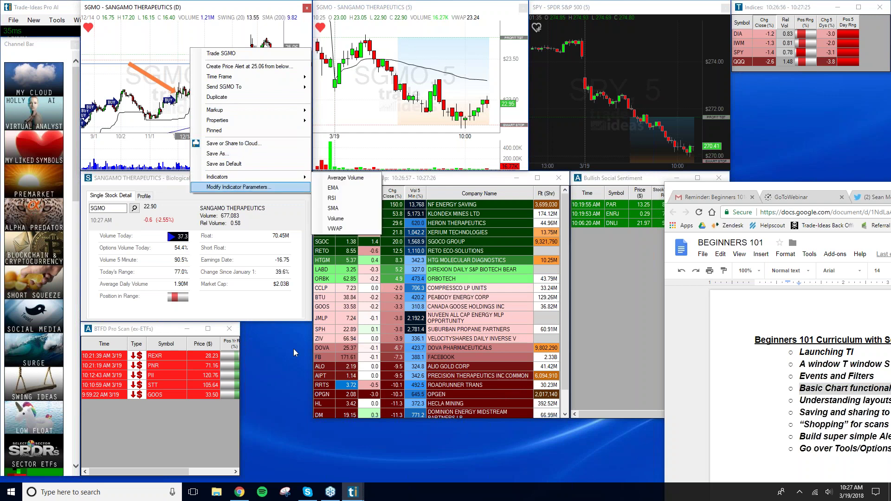
key("Escape")
left_click(13, 19)
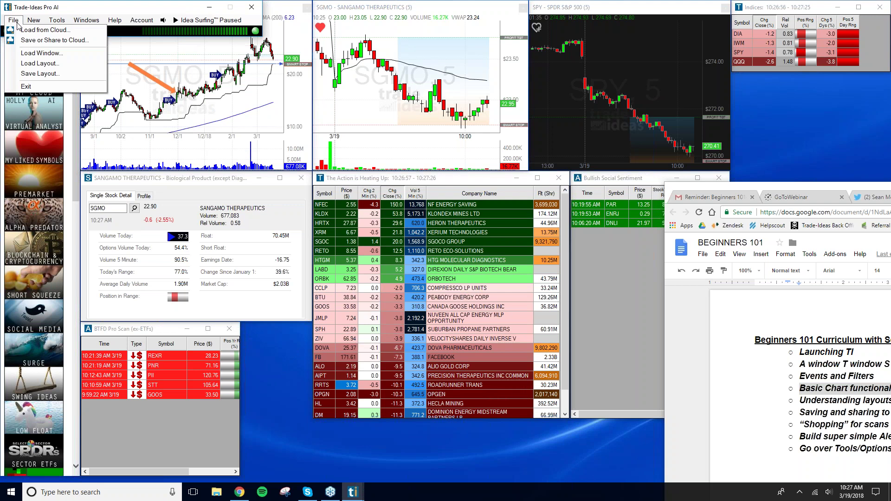
left_click(66, 74)
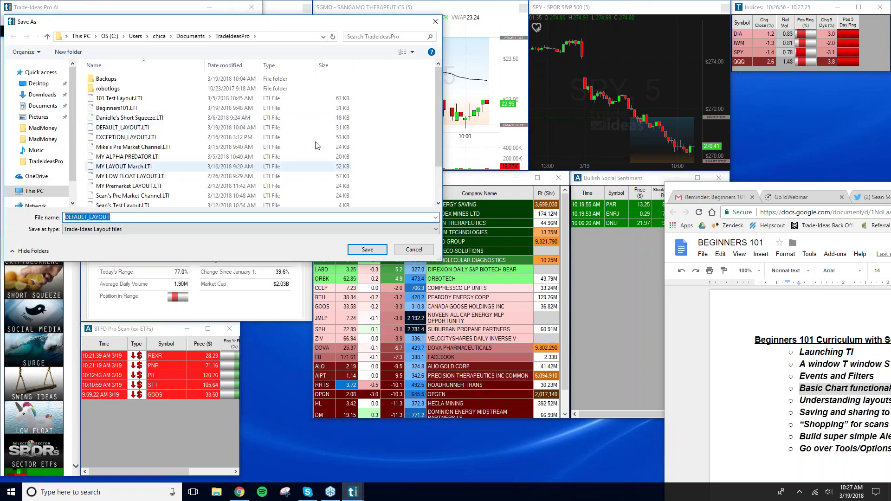
Cancel the layout save, move the Beginners 101 doc window up-left, and refocus Trade-Ideas
left_click(435, 22)
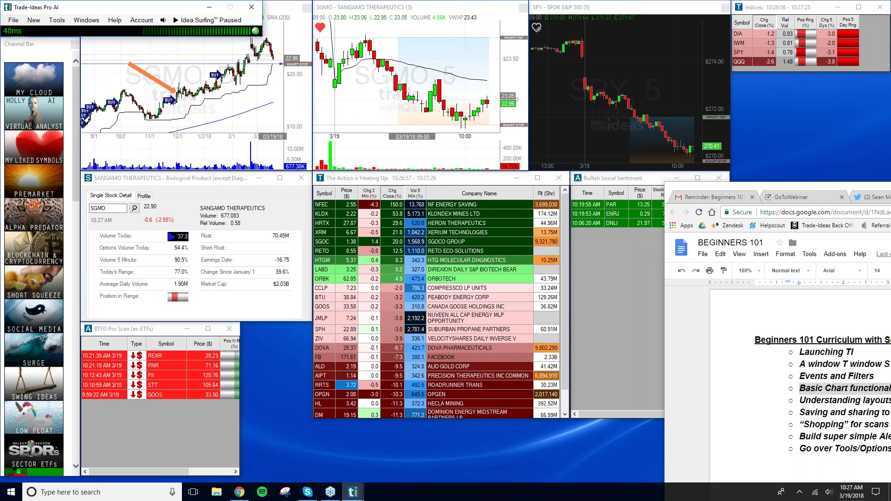
left_click_drag(829, 185, 803, 133)
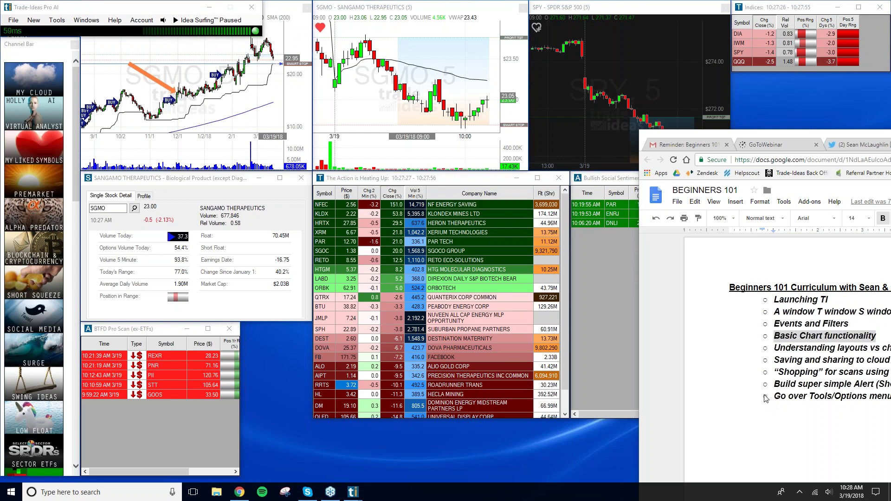
left_click(142, 9)
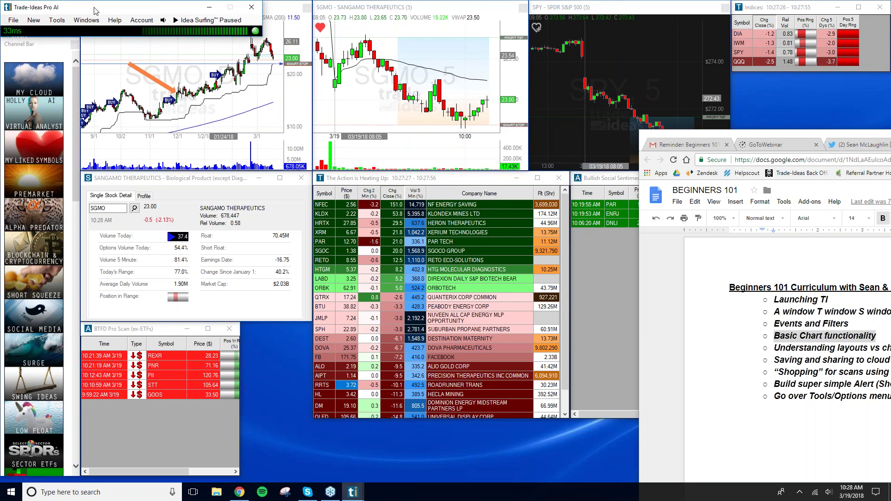
left_click(57, 20)
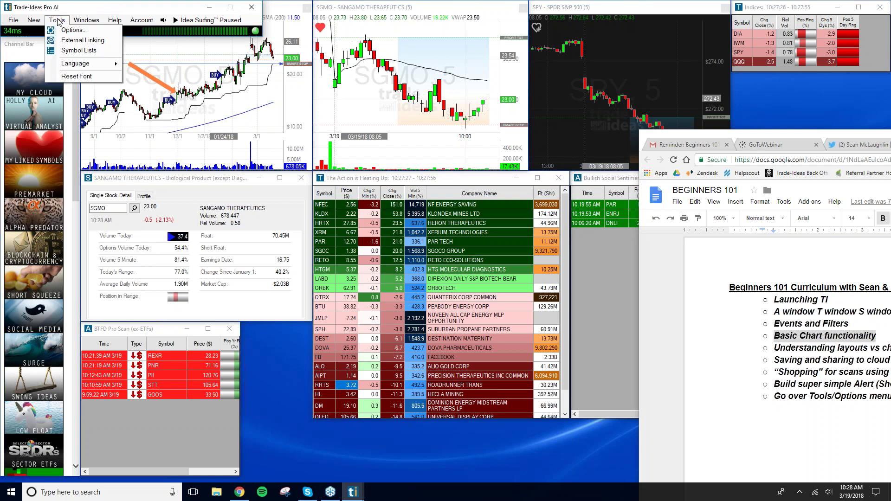
left_click(111, 42)
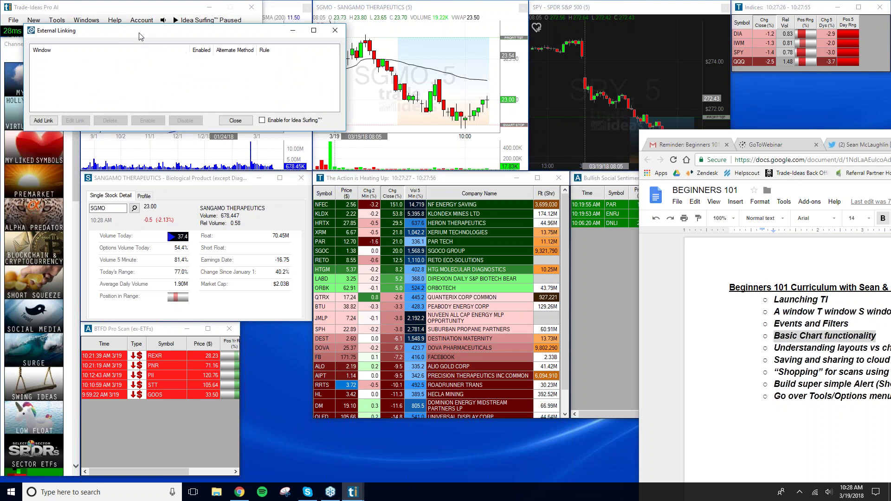
left_click_drag(141, 30, 197, 56)
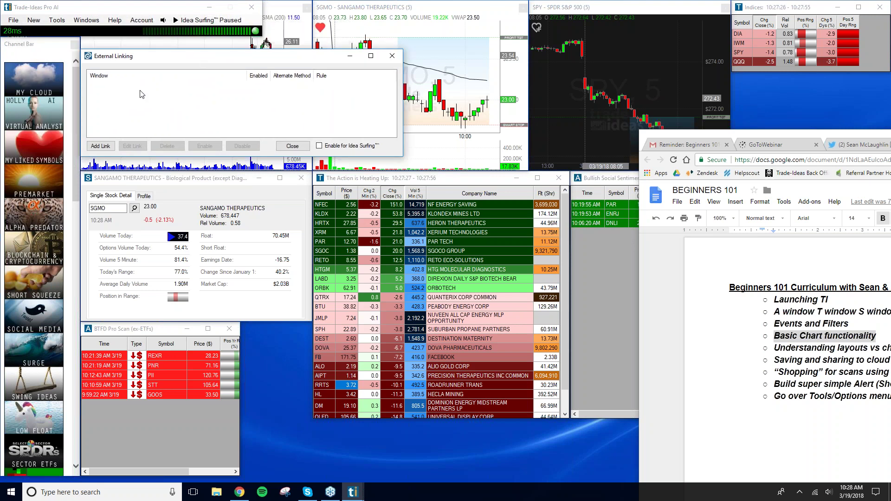
left_click(106, 147)
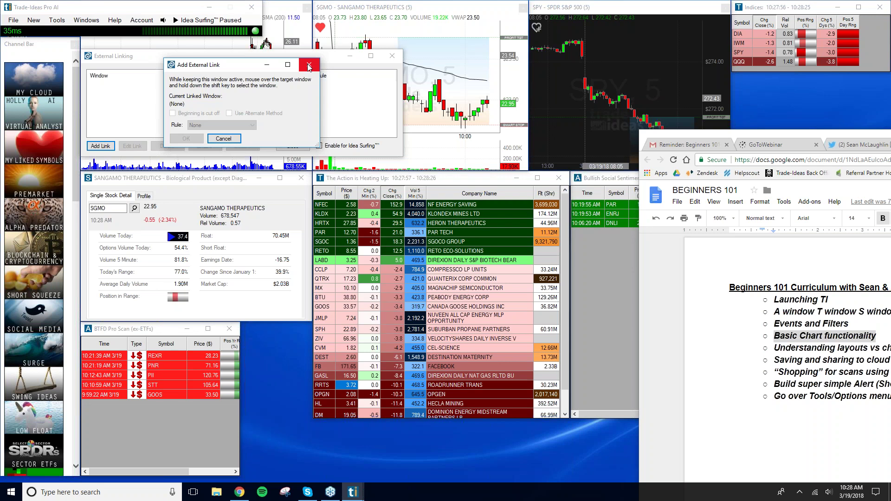
left_click(309, 66)
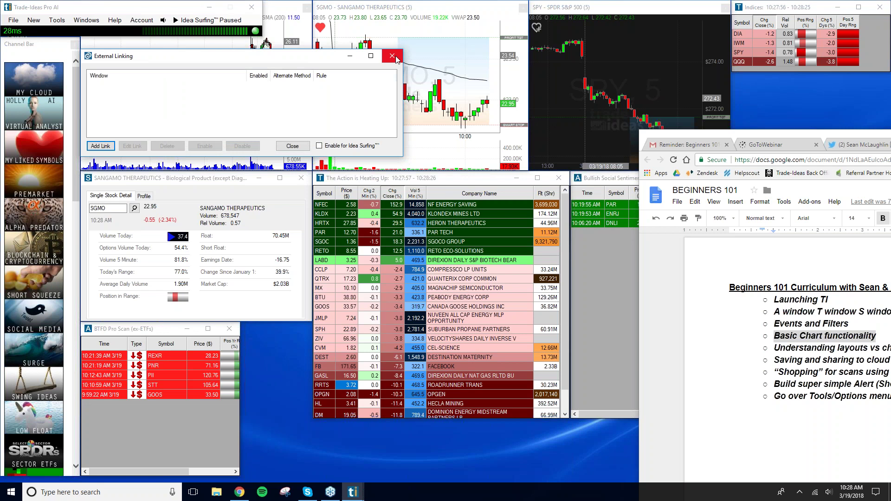
left_click(393, 56)
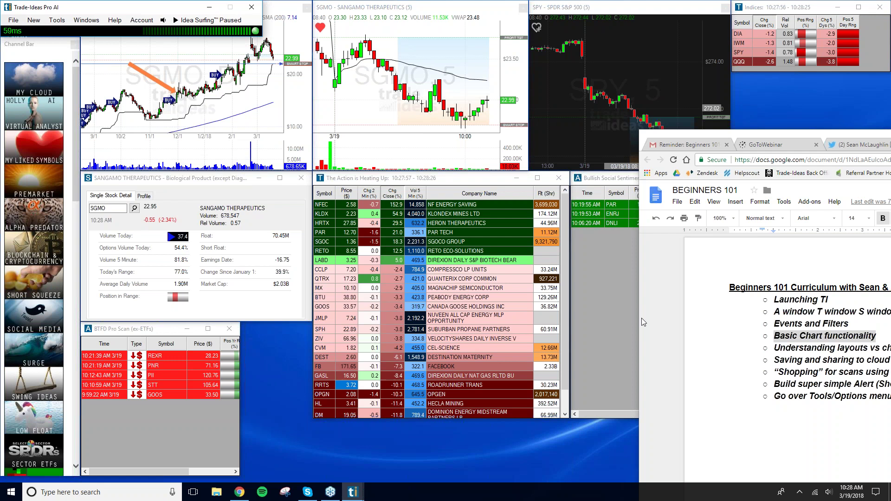
left_click(766, 342)
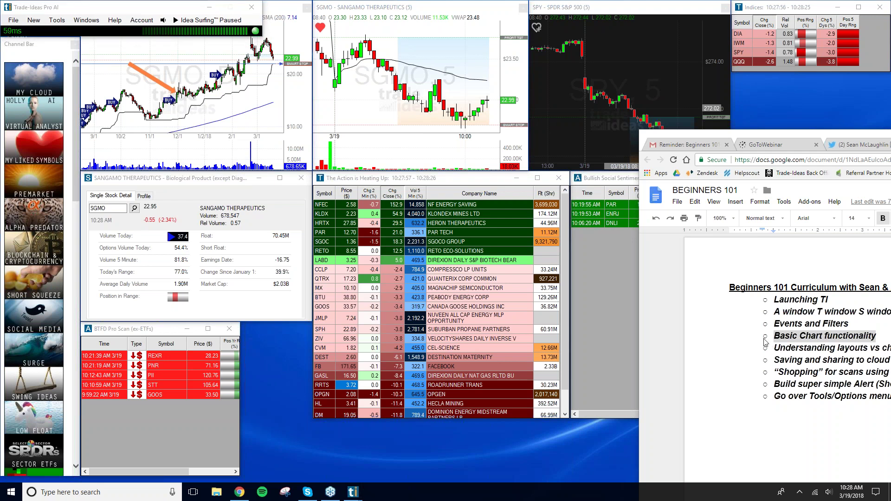
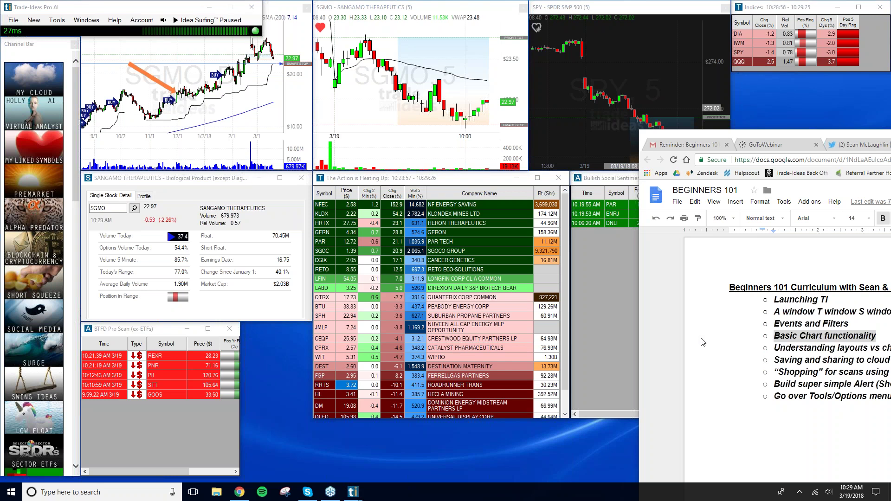
Highlight the 'Understanding layouts vs channel.' line in the Beginners 101 doc, then return to Trade-Ideas
key("alt+Tab")
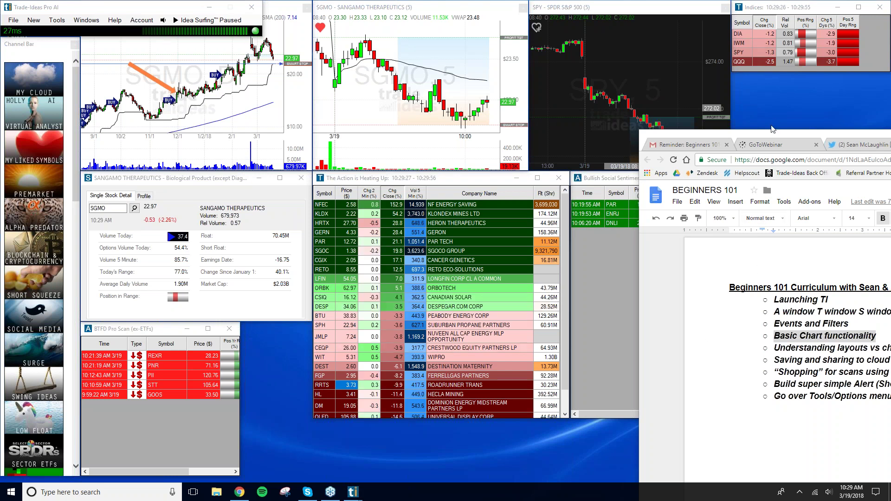
left_click_drag(768, 138, 682, 75)
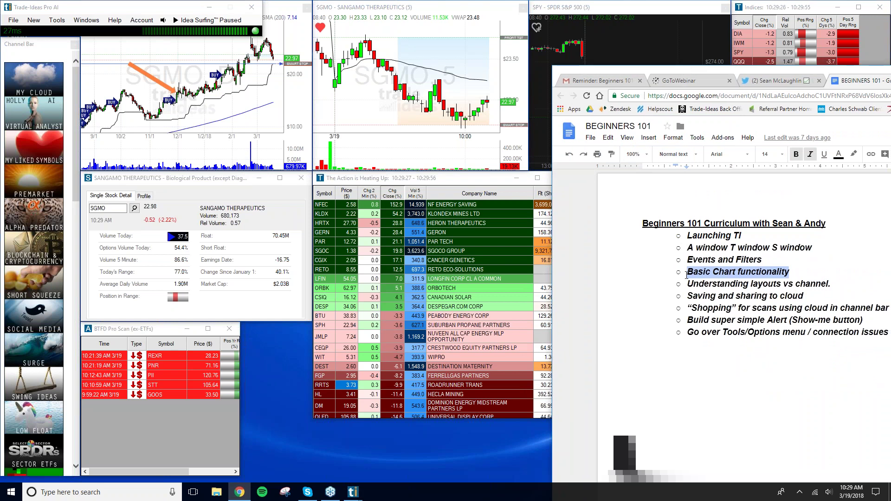
left_click(694, 285)
left_click_drag(687, 284, 861, 282)
left_click_drag(698, 74, 805, 202)
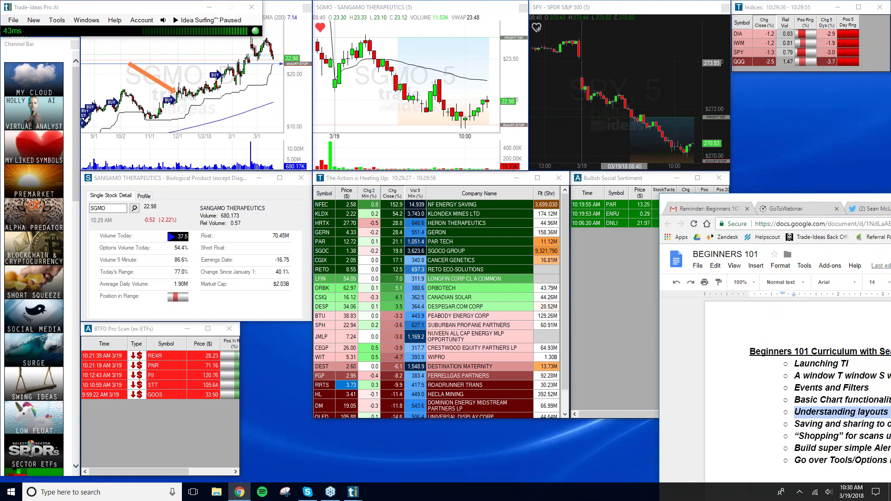
left_click(616, 310)
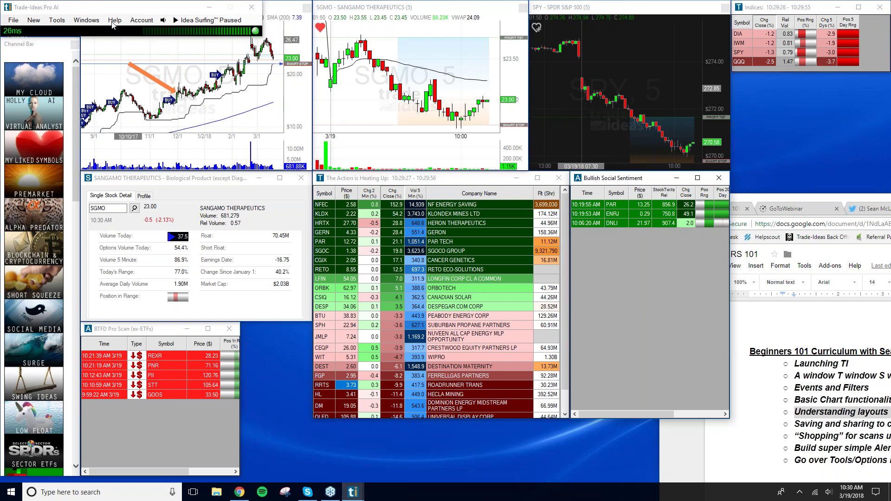
left_click(13, 21)
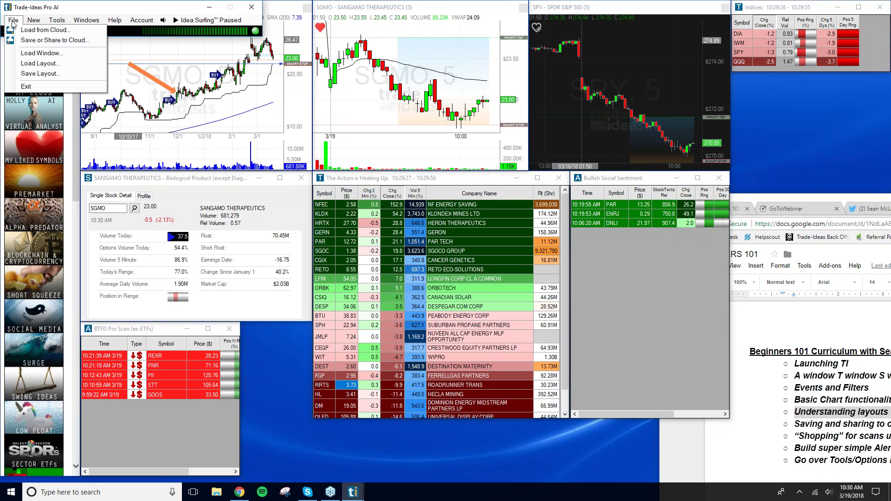
left_click(46, 63)
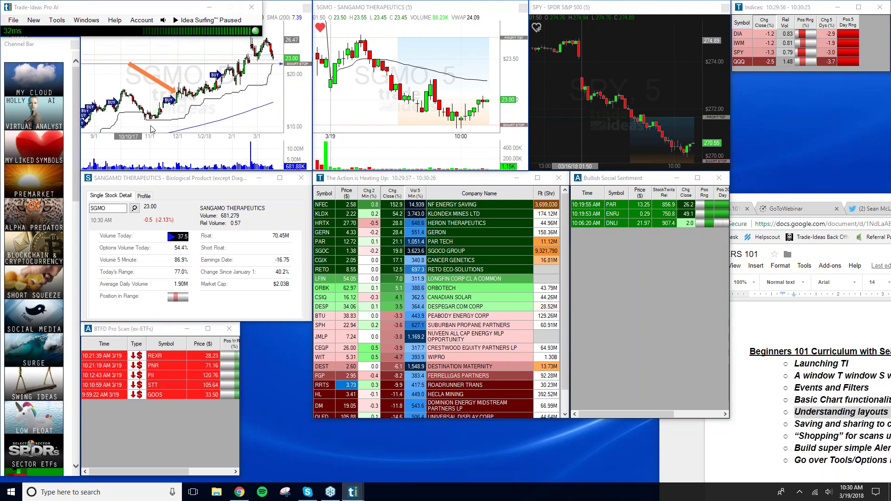
left_click(124, 127)
left_click(125, 138)
left_click(125, 148)
left_click(128, 157)
left_click(130, 176)
left_click(133, 196)
left_click(135, 205)
scroll(134, 209, "down", 1)
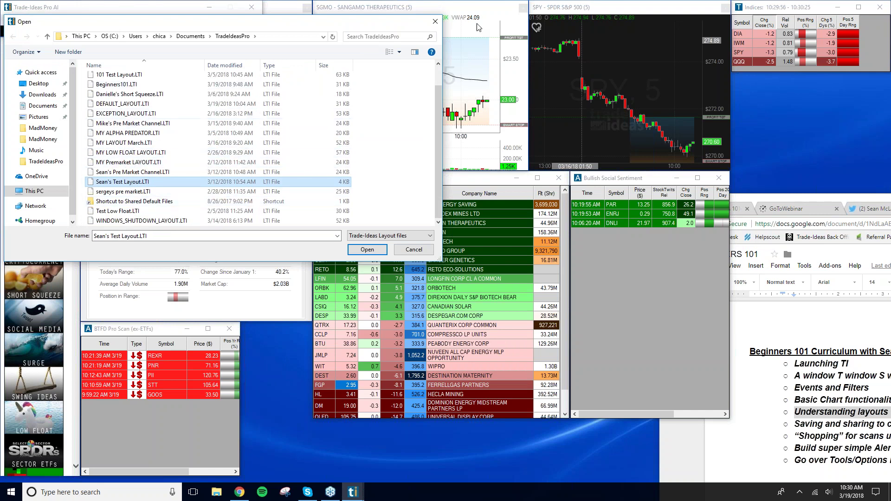
left_click(438, 26)
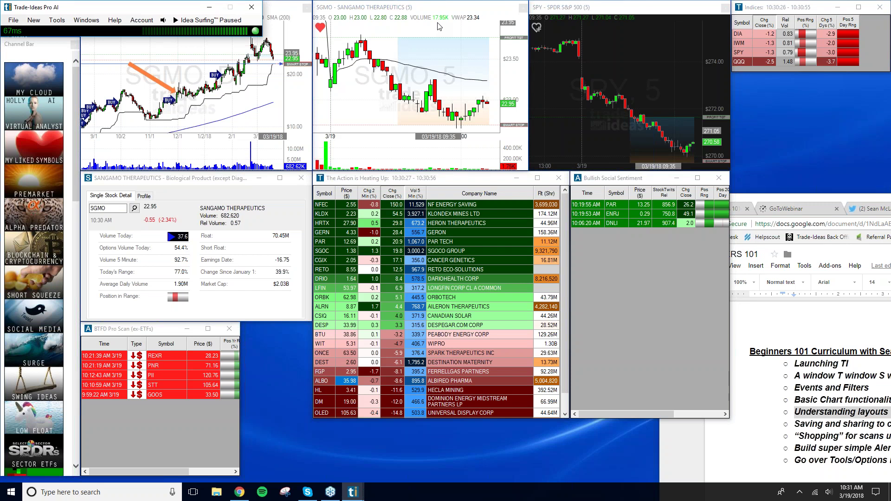
Scroll the Channel Bar and load the Blockchain & Cryptocurrency channel tile
left_click(43, 49)
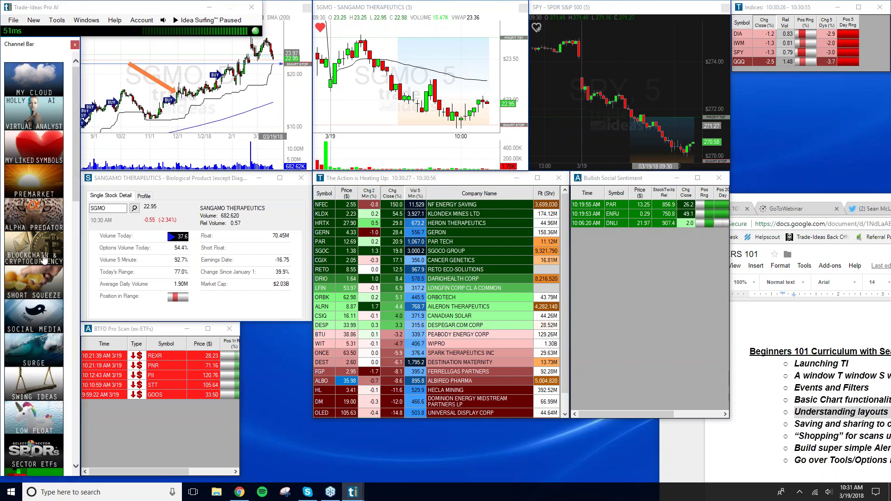
mouse_move(77, 116)
left_mouse_down()
mouse_move(96, 347)
mouse_move(76, 328)
mouse_move(81, 100)
left_mouse_up()
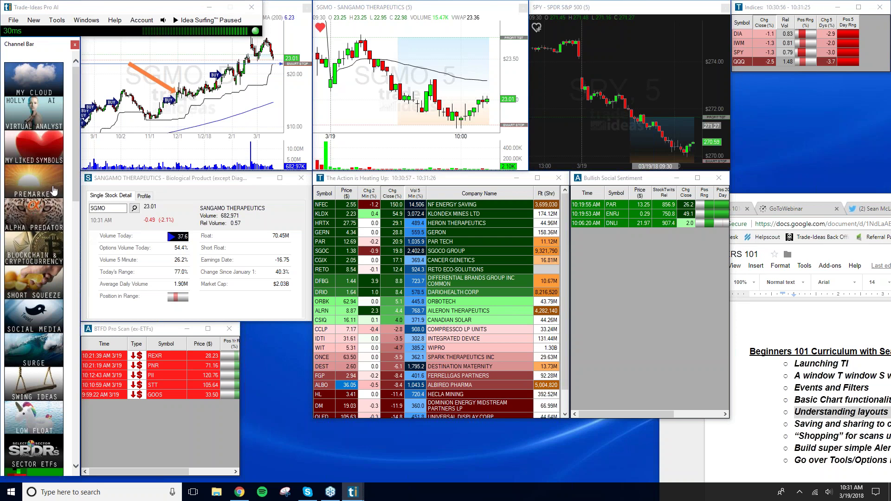
left_click(43, 248)
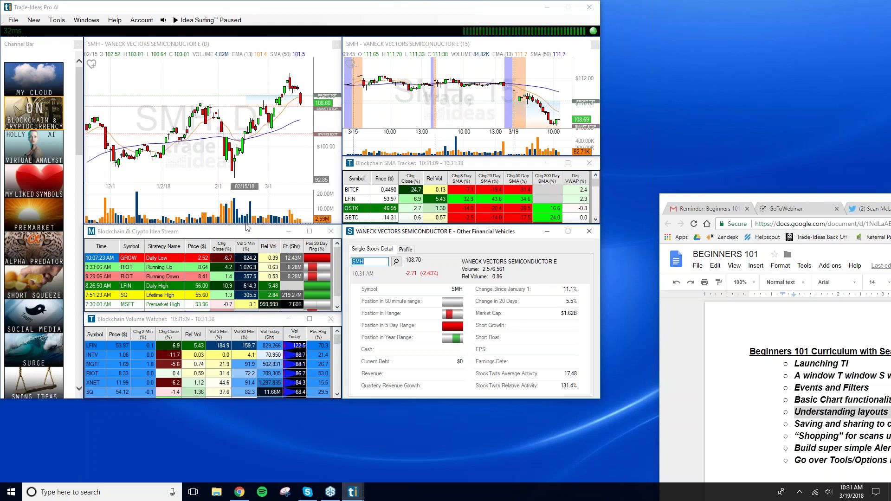
Review the Blockchain Volume Watcher's configuration summary, then lengthen the Channel Bar to reveal Low Float
mouse_move(194, 321)
left_mouse_down()
mouse_move(194, 341)
mouse_move(194, 320)
left_mouse_up()
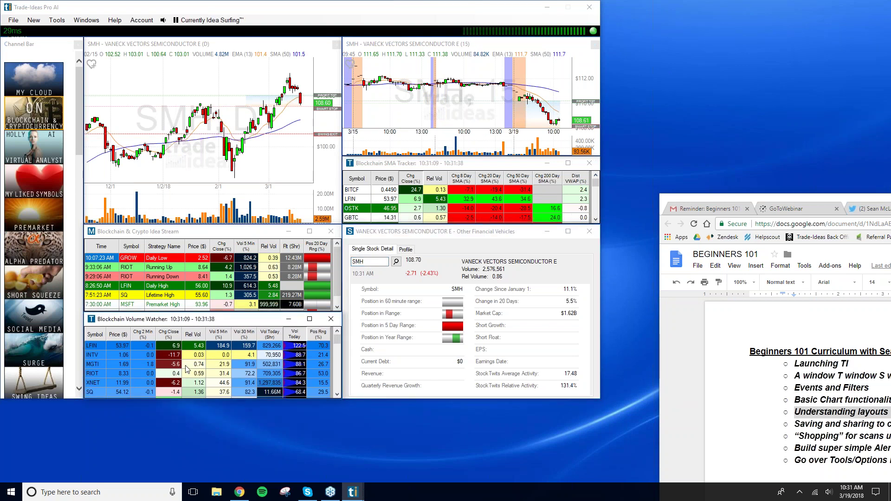
right_click(186, 338)
left_click(228, 357)
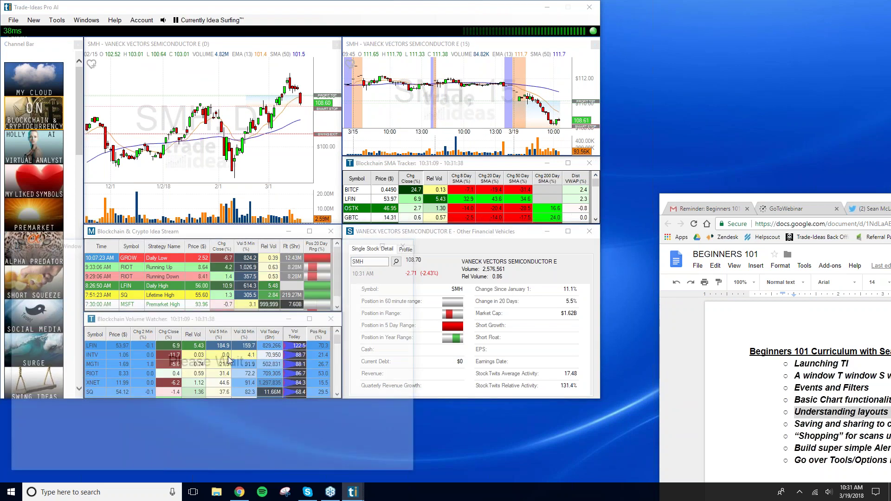
left_click(289, 263)
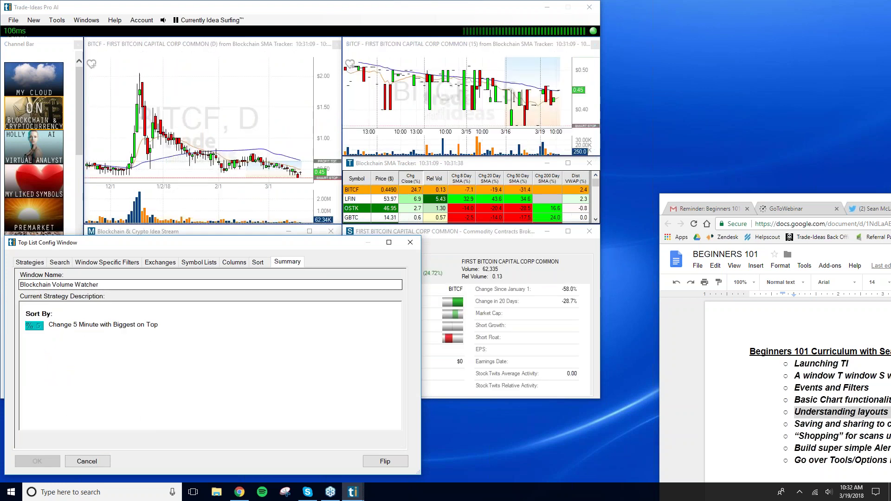
left_click(411, 244)
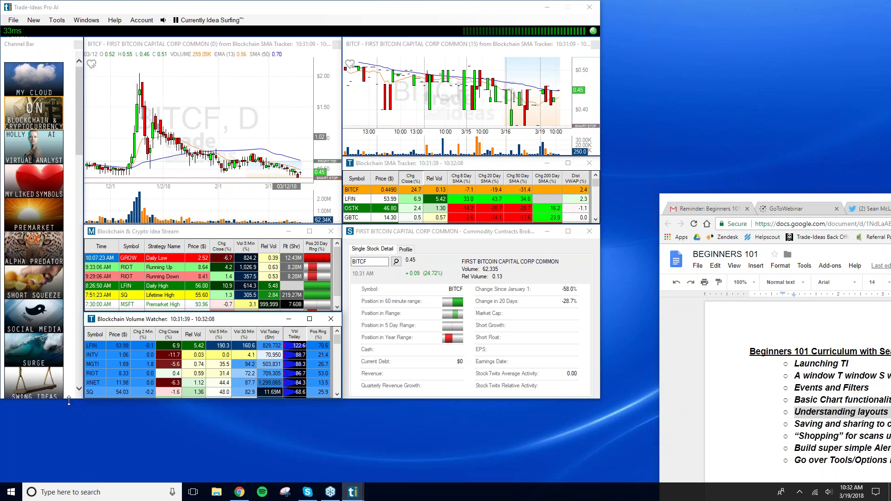
left_click_drag(69, 402, 75, 446)
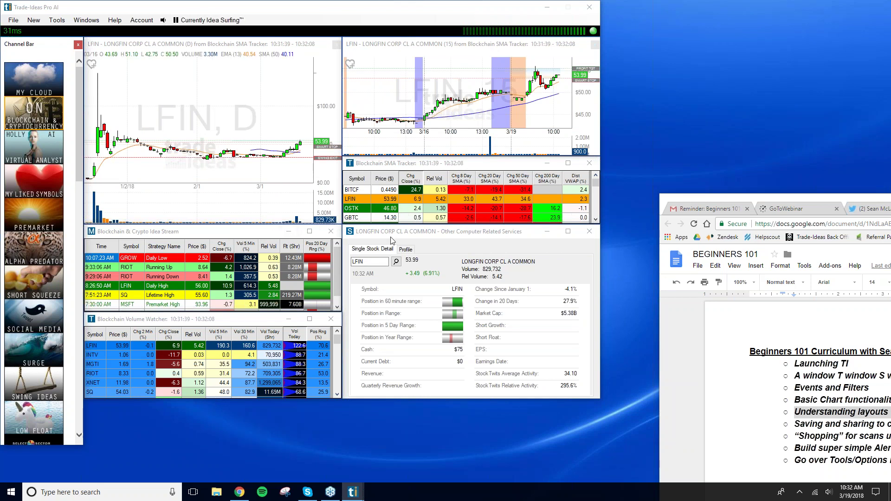
Move the LONGFIN stock detail up-right, shift the SMA Tracker aside, and make the 15-minute chart taller
left_click_drag(390, 233, 664, 9)
left_click_drag(417, 165, 409, 342)
left_click_drag(424, 156, 424, 224)
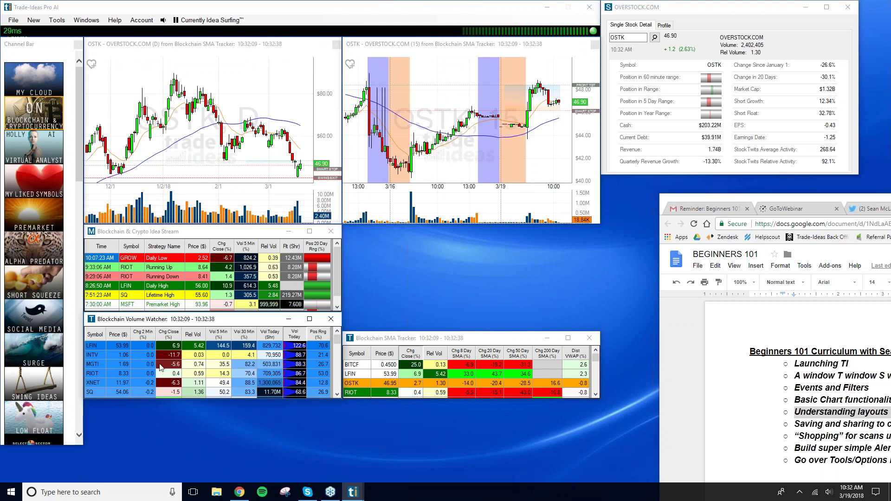
Select INTV in the Volume Watcher and dock the SMA Tracker below it
right_click(190, 364)
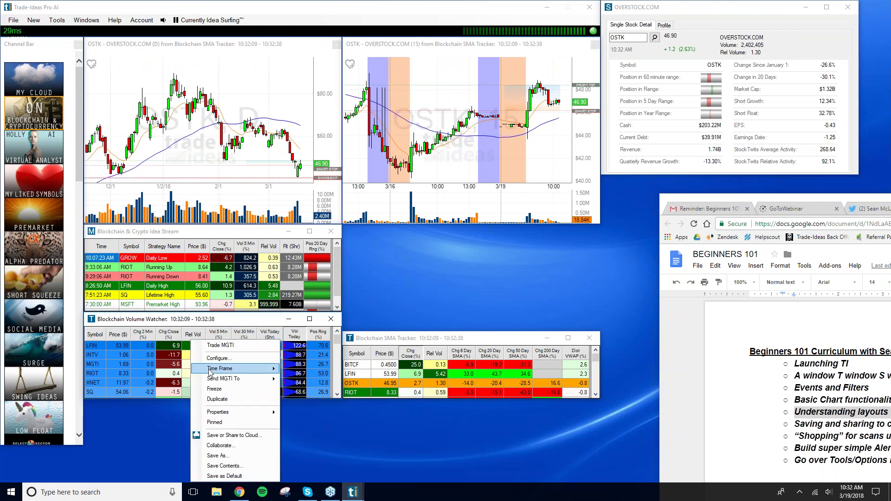
left_click(237, 359)
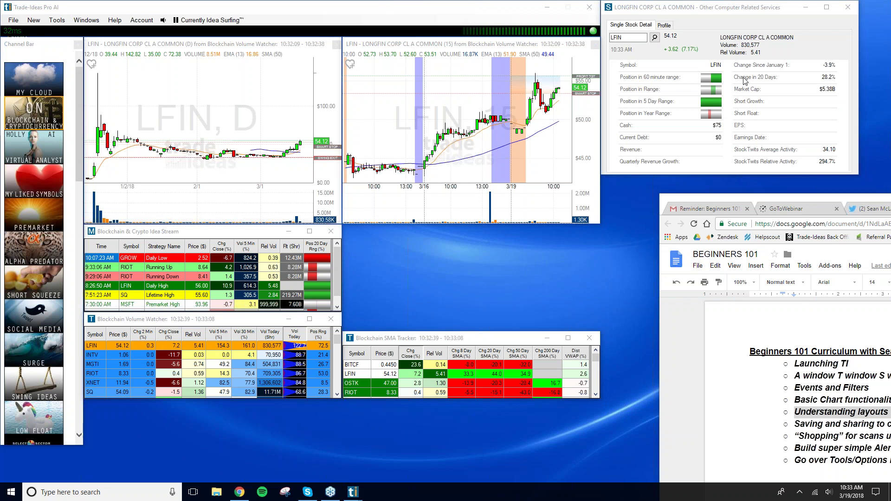
key("Down")
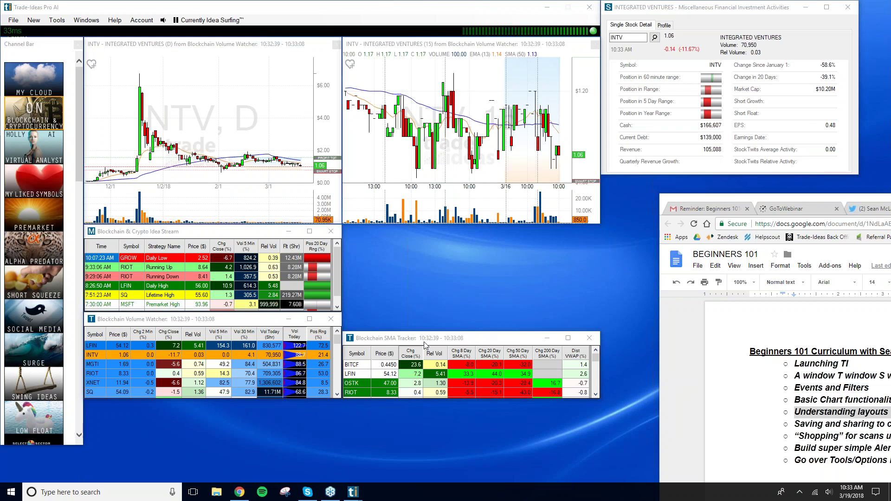
left_click_drag(421, 341, 162, 408)
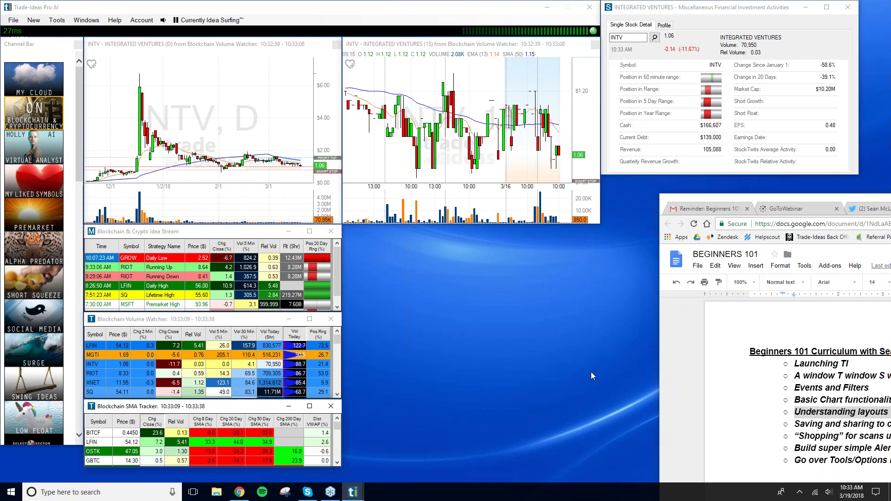
Add a new QQQ chart window, placed in the lower middle and shrunk slightly
left_click(34, 20)
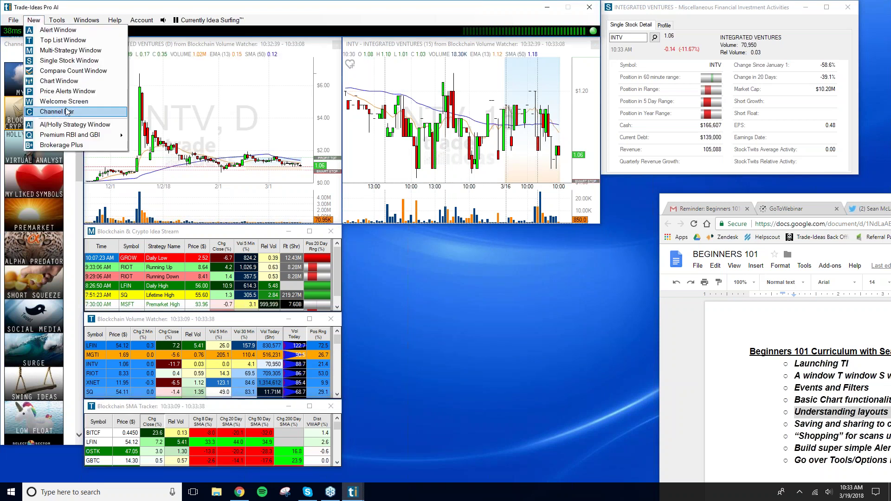
left_click(64, 84)
left_click_drag(187, 42, 521, 234)
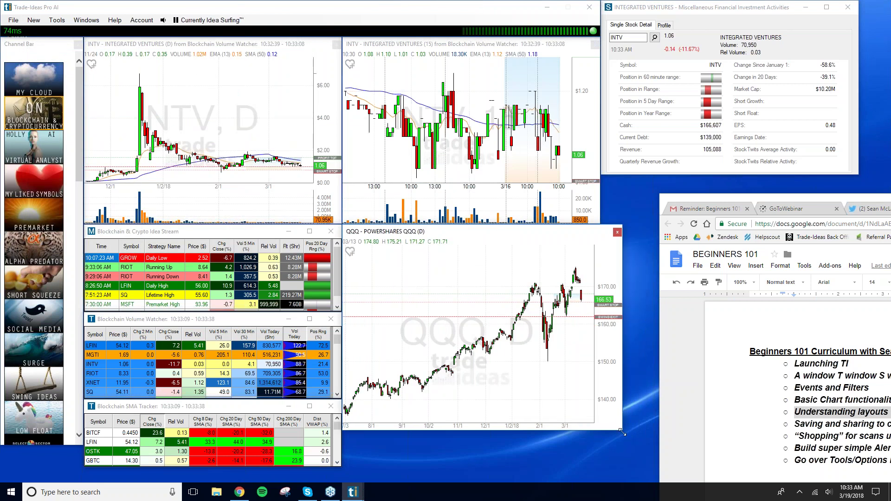
left_click_drag(622, 432, 600, 424)
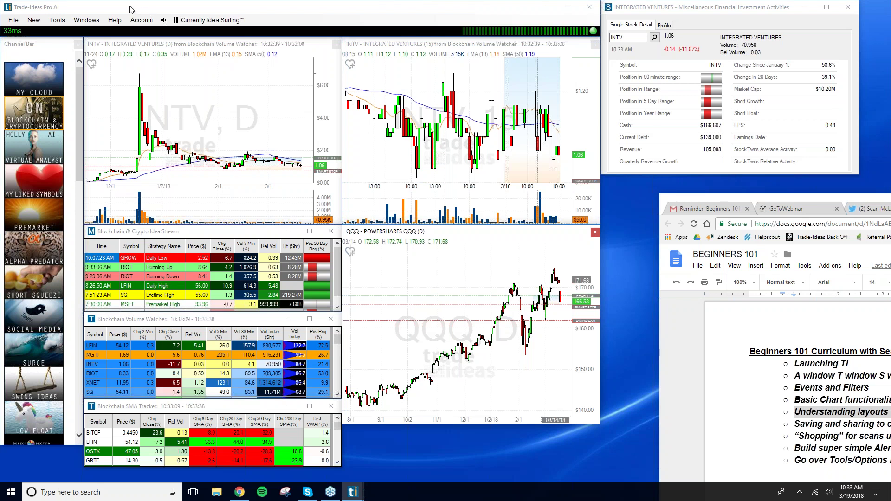
Save the current layout under a new personal crypto channel file name
left_click(15, 22)
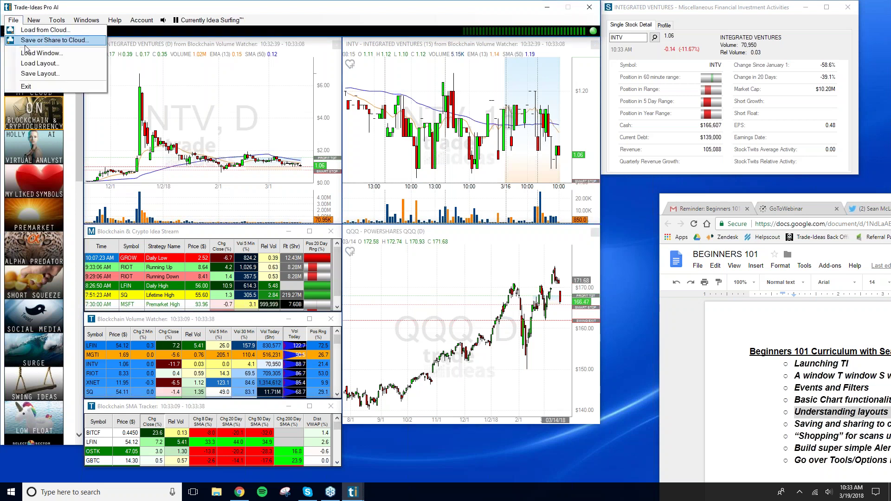
left_click(39, 73)
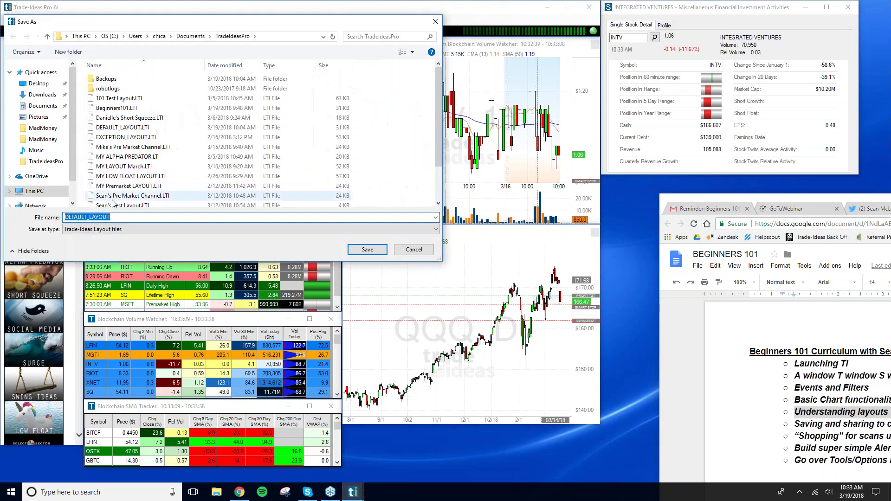
type("S")
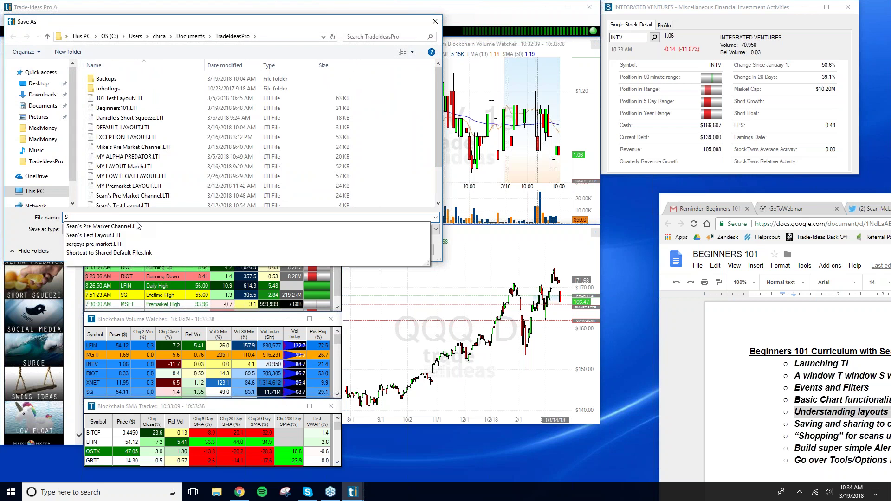
type("ean's Cry")
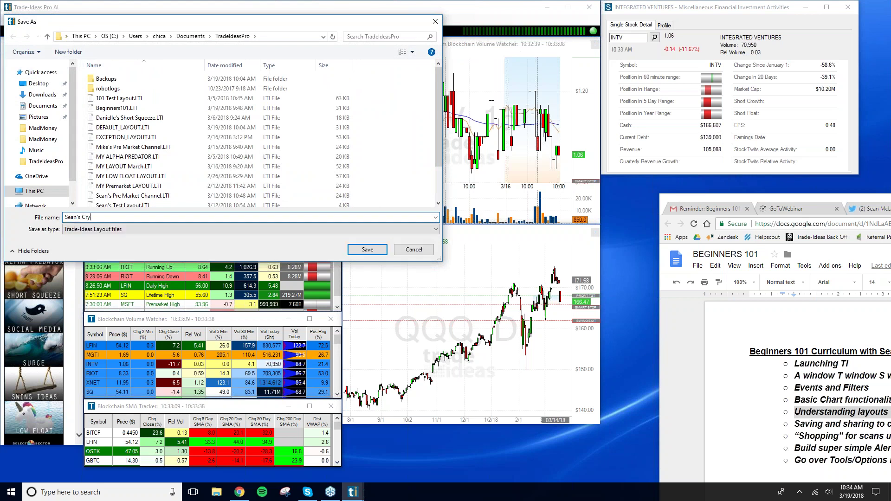
type("pto channel")
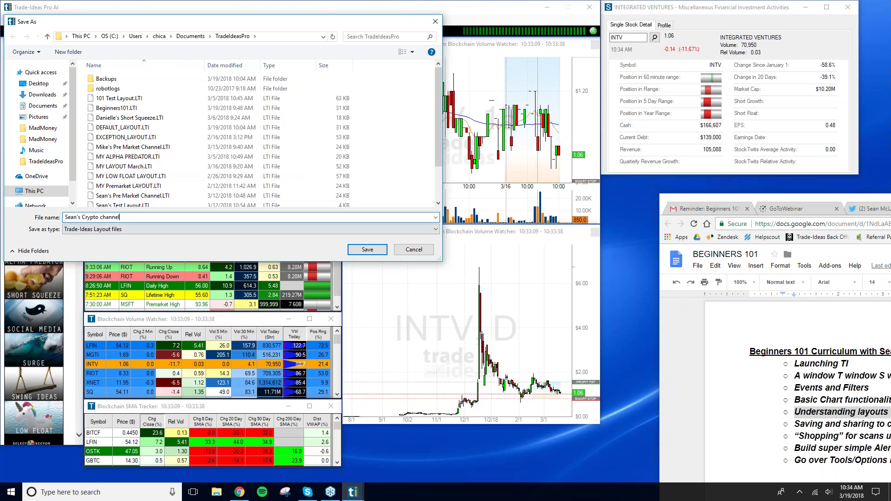
left_click(368, 250)
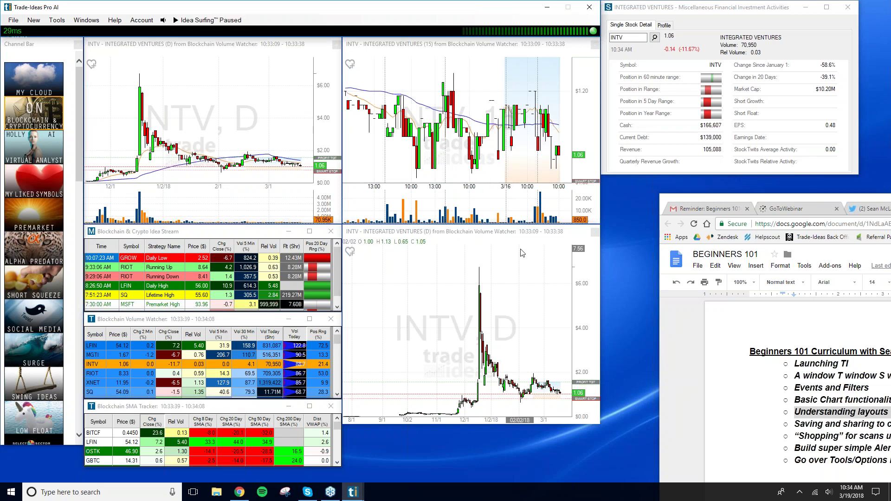
Switch to the Premarket channel, then back to Blockchain & Cryptocurrency
left_click(48, 220)
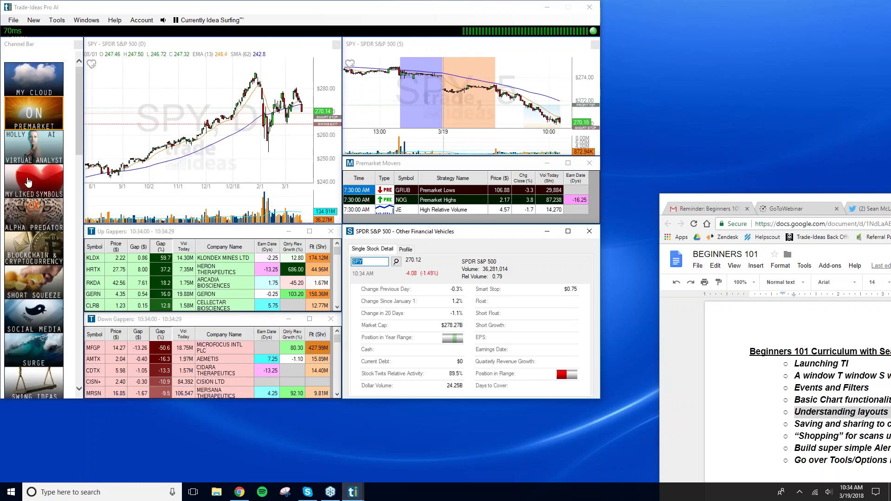
left_click(47, 251)
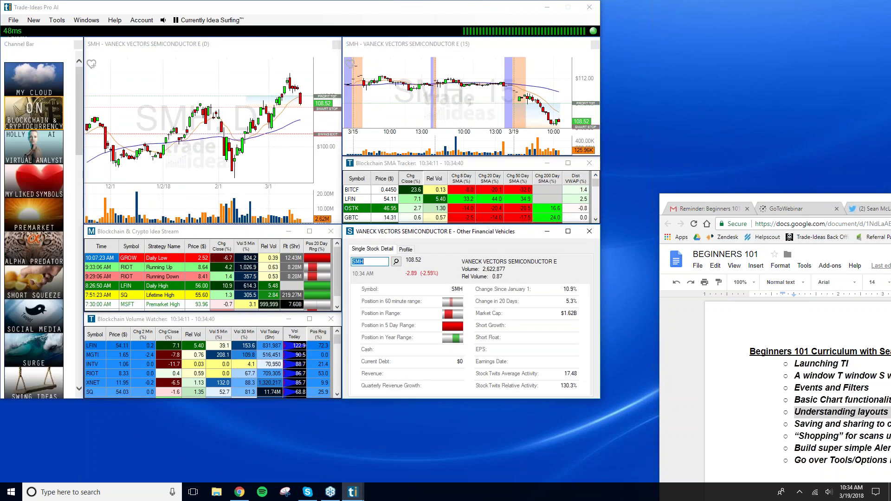
Select LFIN, then load the saved crypto channel .LTI layout file
left_click(92, 346)
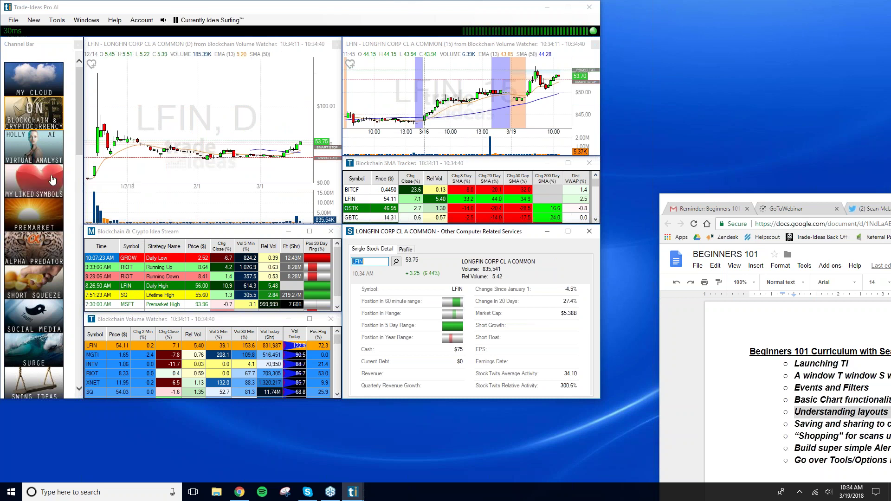
left_click(13, 21)
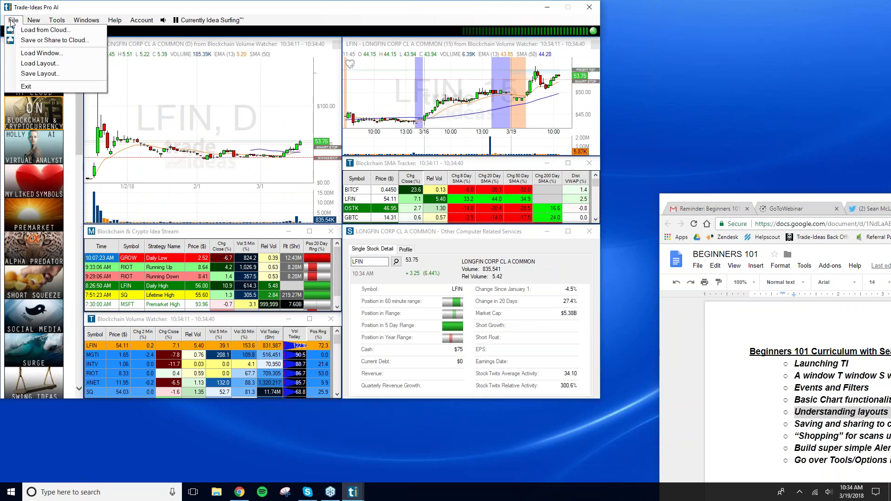
left_click(39, 65)
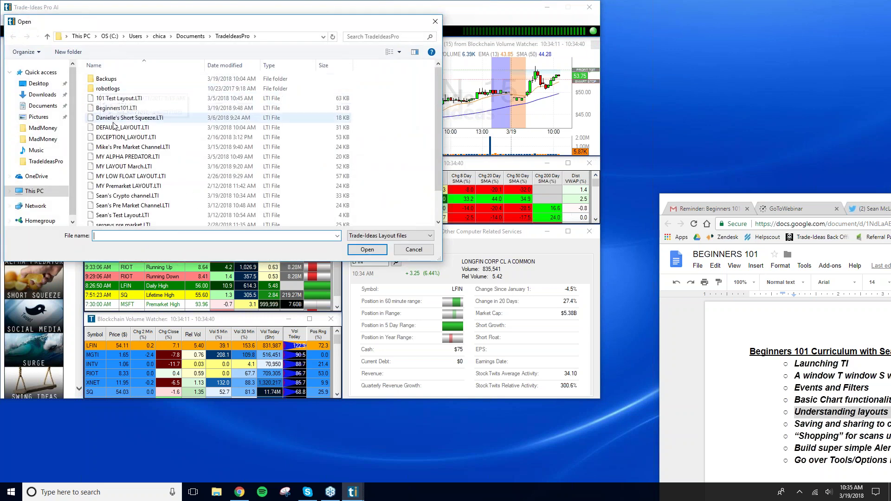
left_click(117, 197)
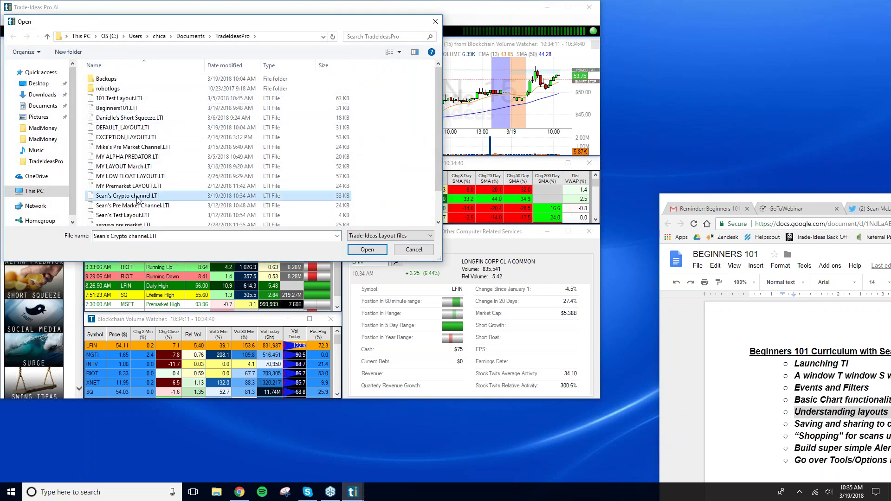
left_click(368, 249)
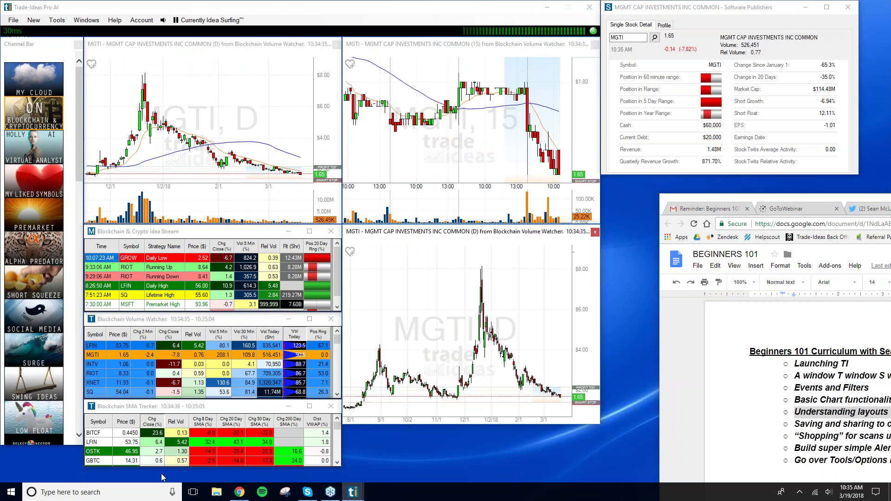
Load the Alpha Predator channel with its SPY charts and Action is Heating Up list
left_click(14, 21)
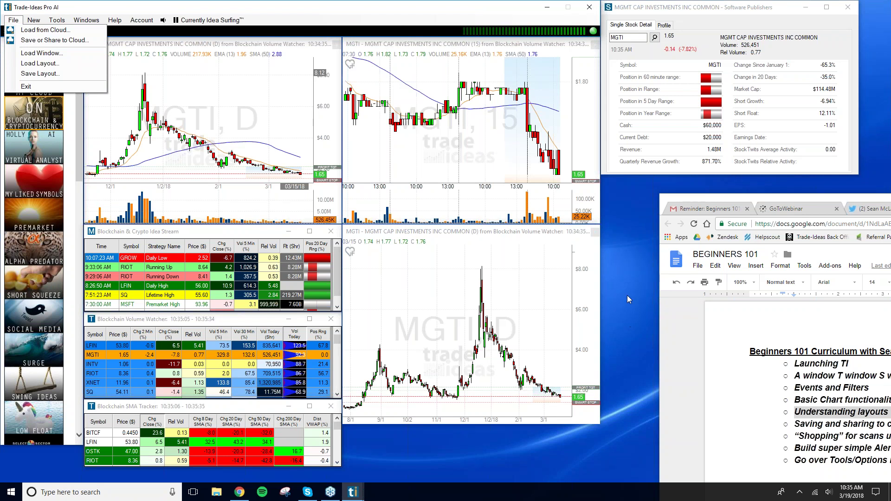
left_click(629, 267)
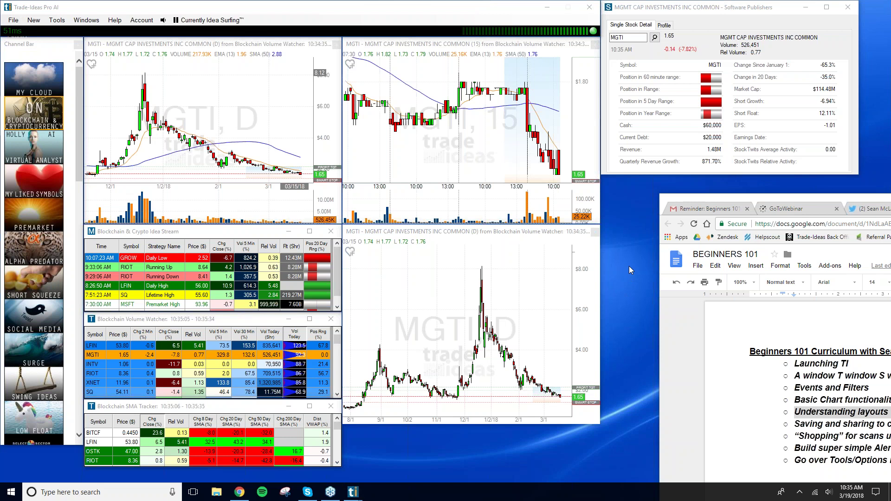
left_click(47, 218)
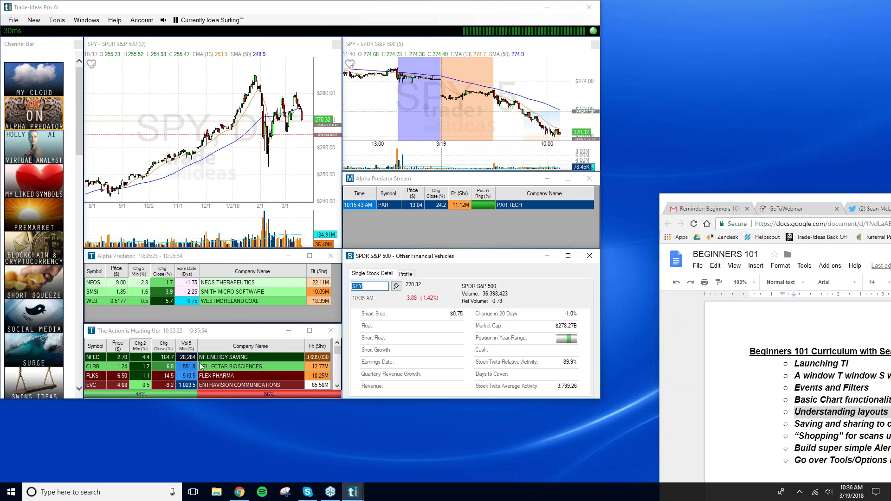
Reposition The Action is Heating Up window and stretch its bottom edge down to show more rows
mouse_move(213, 330)
left_mouse_down()
mouse_move(224, 355)
mouse_move(214, 341)
left_mouse_up()
left_click_drag(212, 410, 200, 467)
left_click_drag(198, 344, 197, 333)
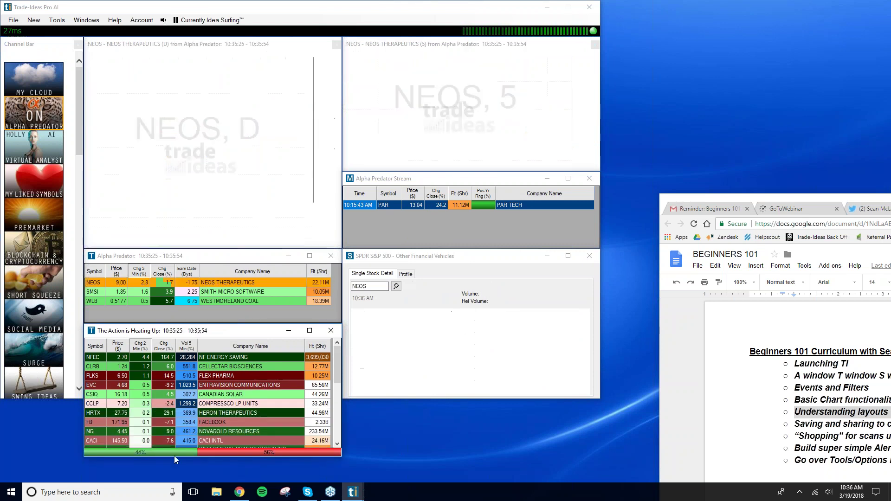
left_click_drag(186, 461, 186, 477)
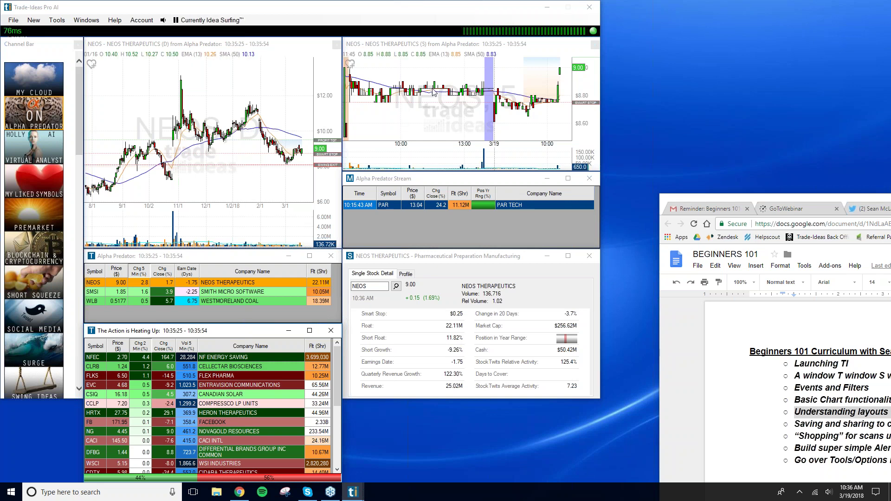
left_click_drag(225, 348, 261, 394)
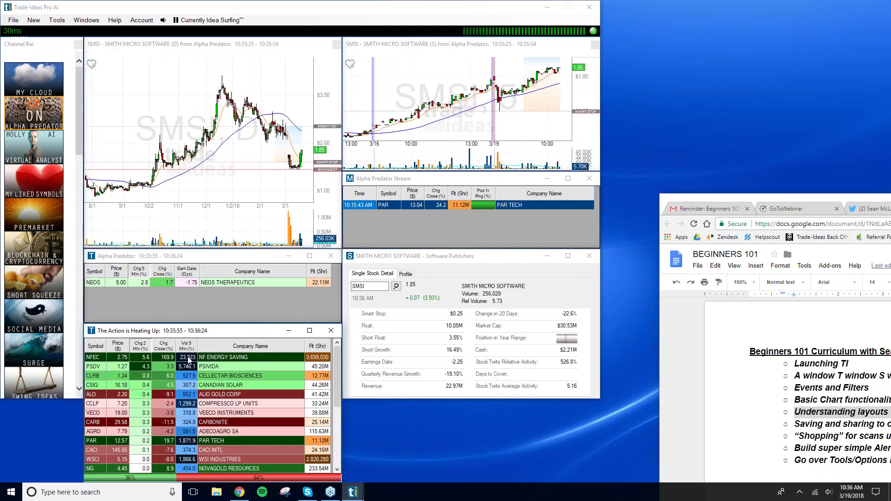
right_click(230, 397)
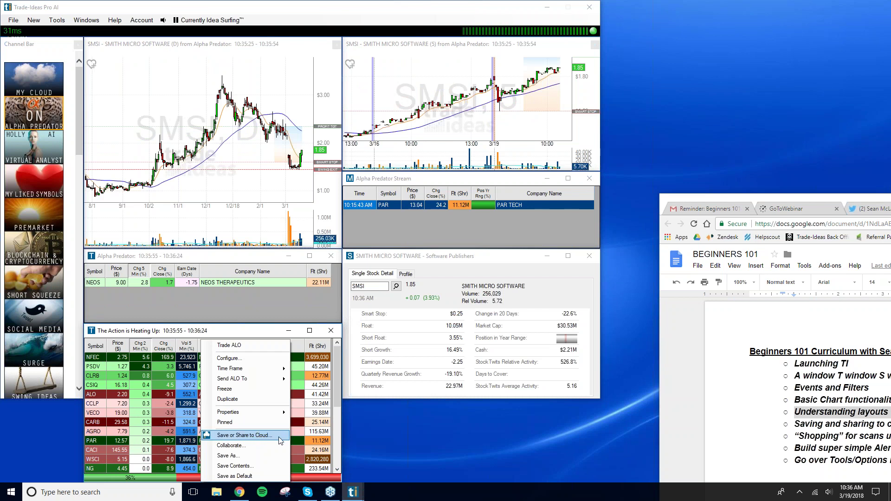
Save The Action is Heating Up list to the cloud as 'The Action is Heating Up 101', then chart CLRB
left_click(280, 441)
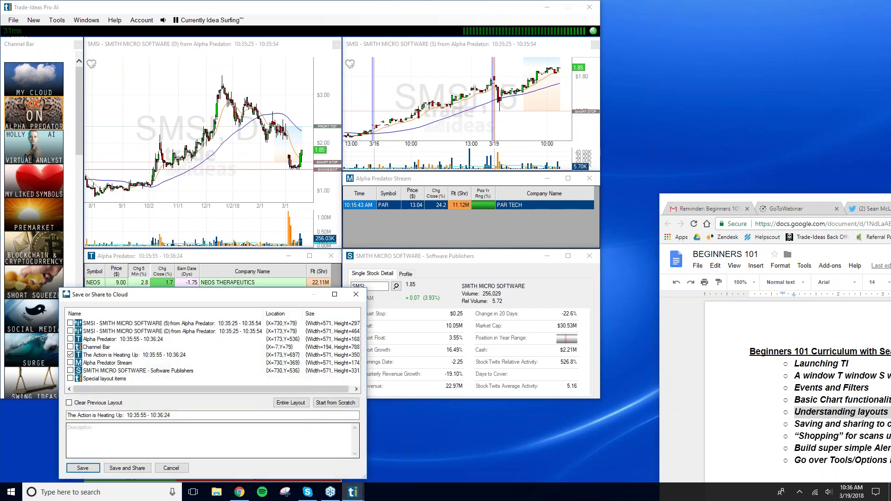
left_click_drag(124, 415, 172, 416)
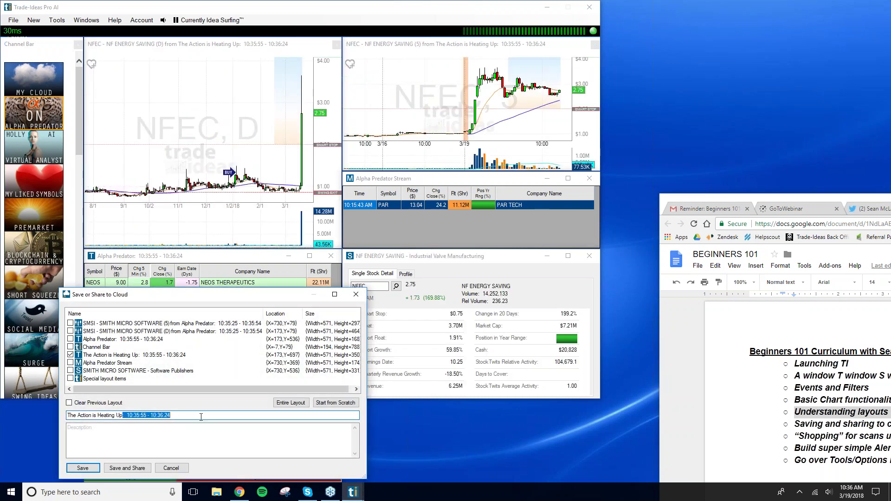
key("BackSpace")
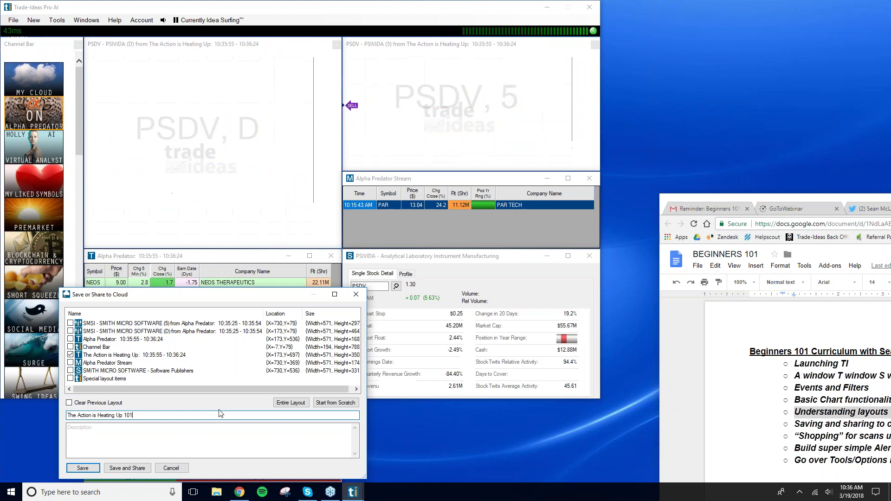
left_click(84, 470)
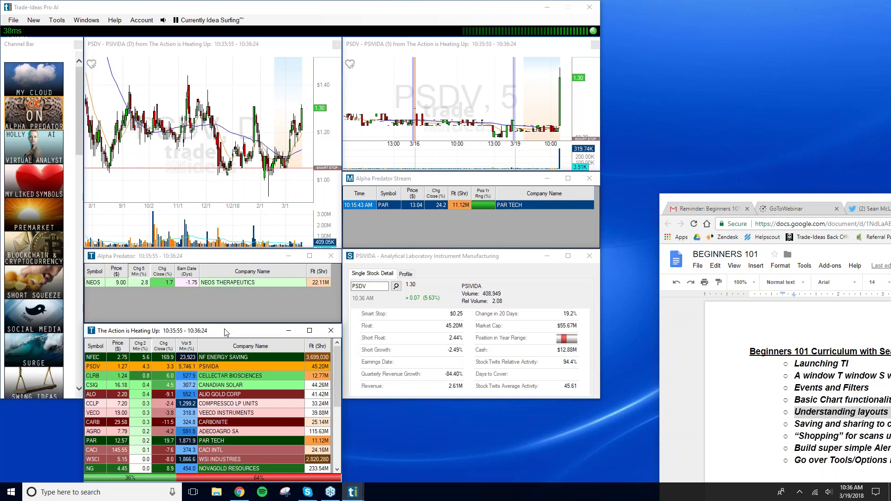
left_click(284, 376)
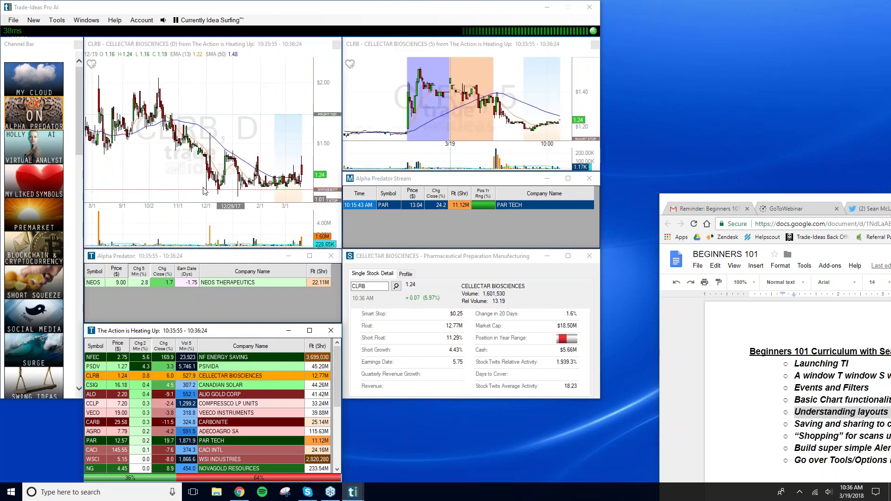
Load the saved Beginners101.LTI layout through File > Load Layout
left_click(16, 21)
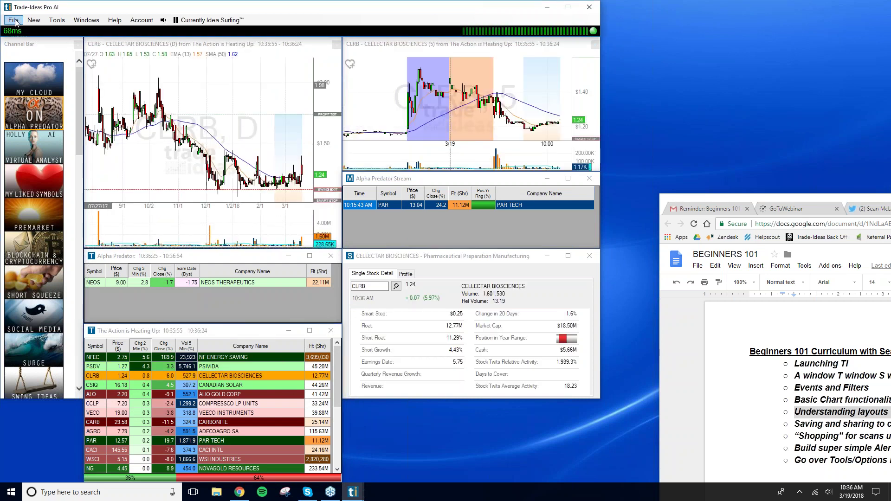
left_click(39, 68)
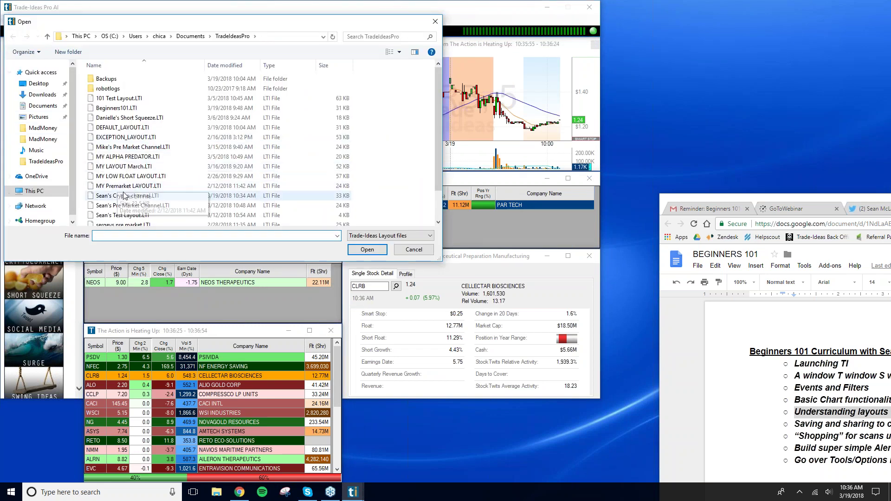
left_click(114, 109)
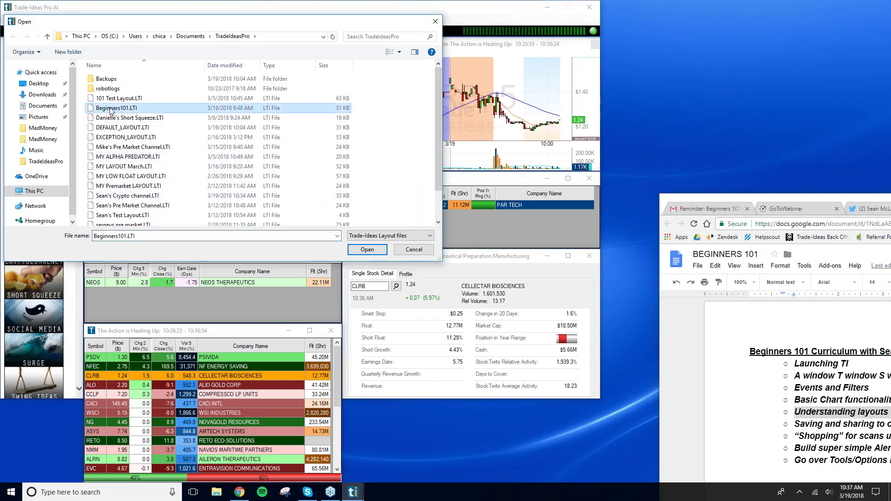
double_click(112, 108)
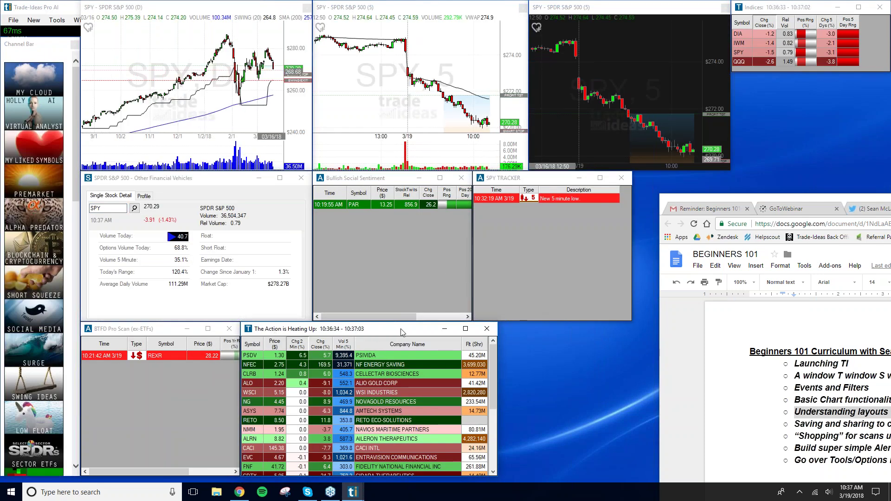
Close The Action is Heating Up window and bring up the Channel Bar's File menu
left_click(487, 330)
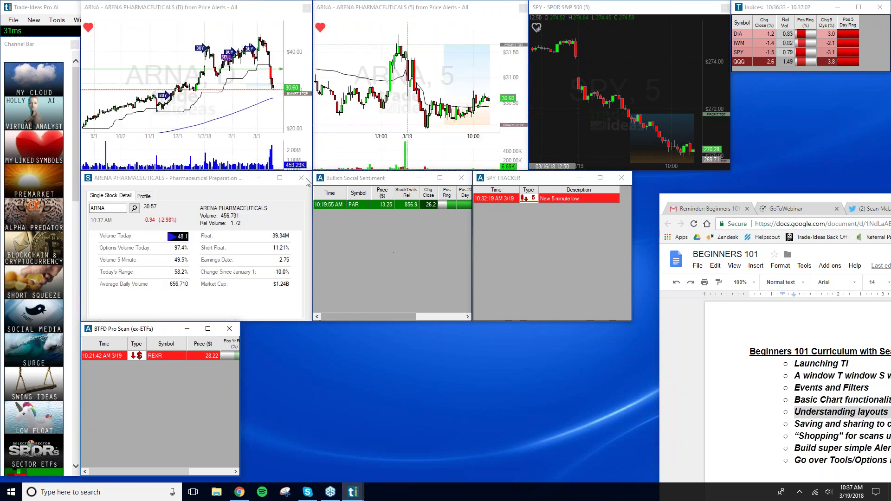
left_click(47, 55)
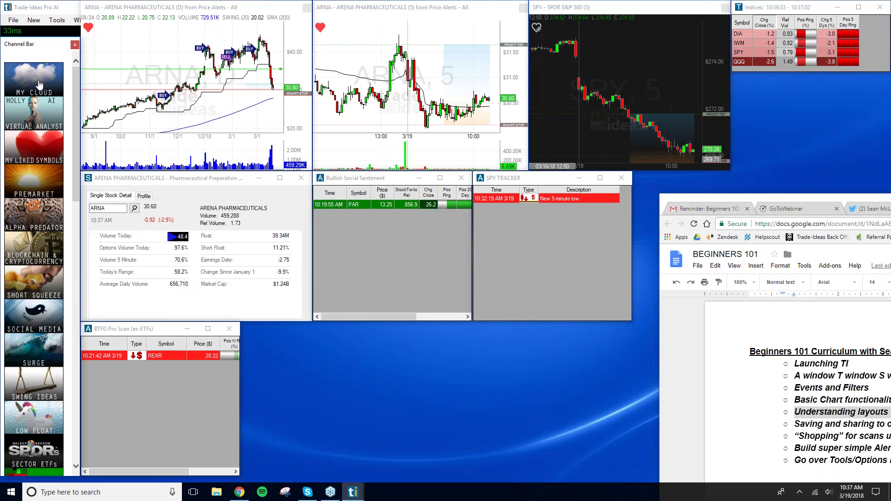
left_click(14, 21)
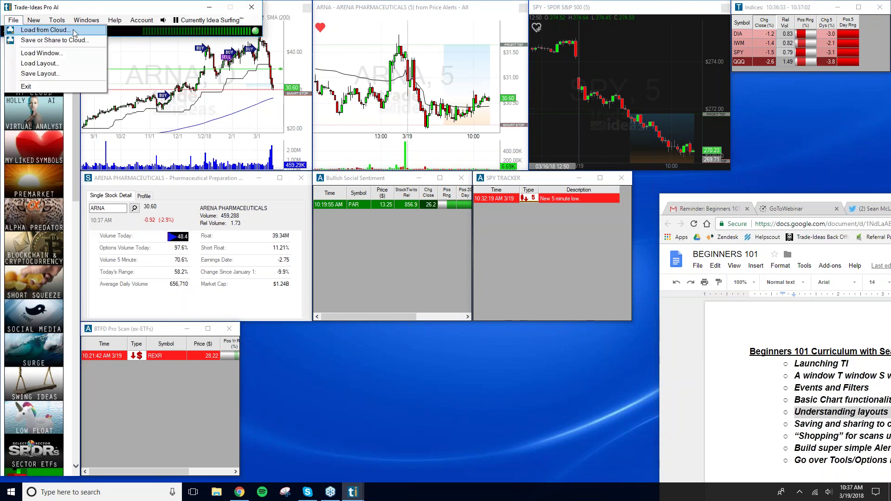
Load 'The Action is Heating Up 101' from the cloud and drag it to the lower middle of the screen
left_click(45, 30)
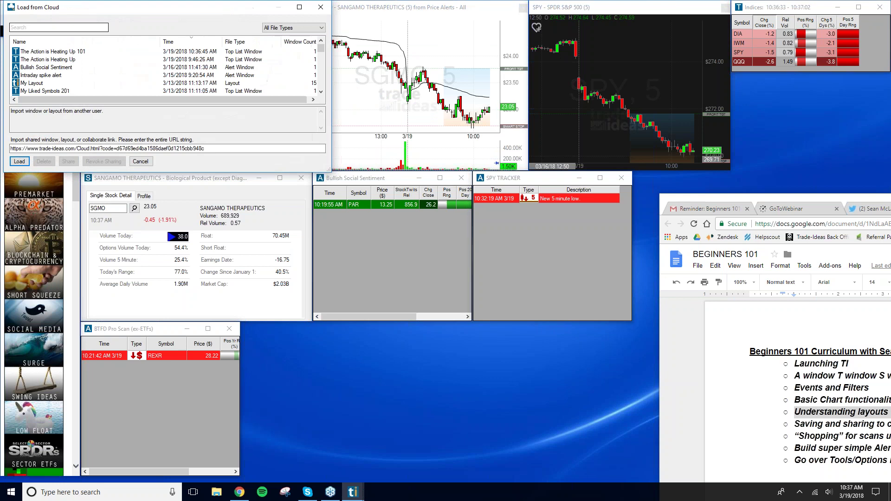
left_click(72, 52)
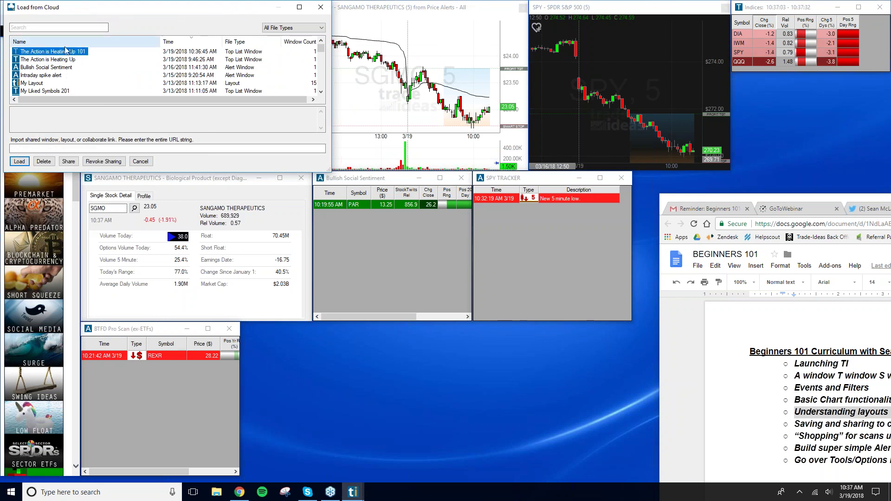
left_click(19, 161)
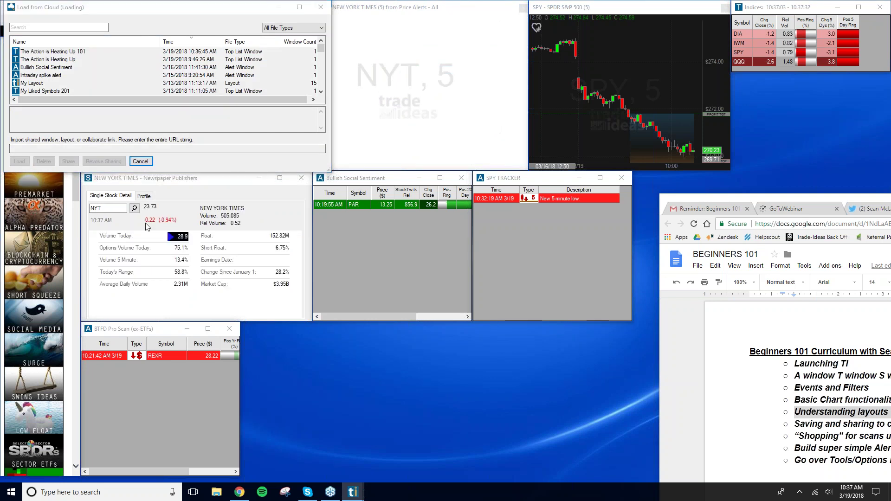
left_click_drag(192, 332, 503, 331)
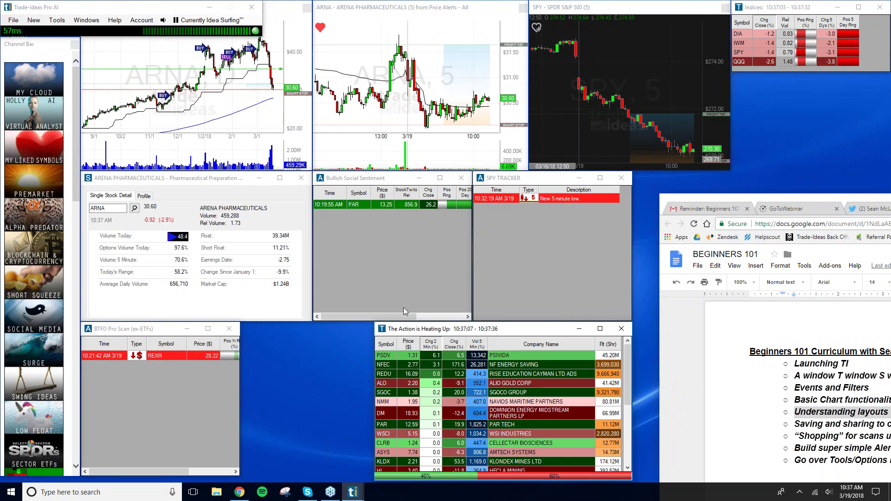
left_click(18, 23)
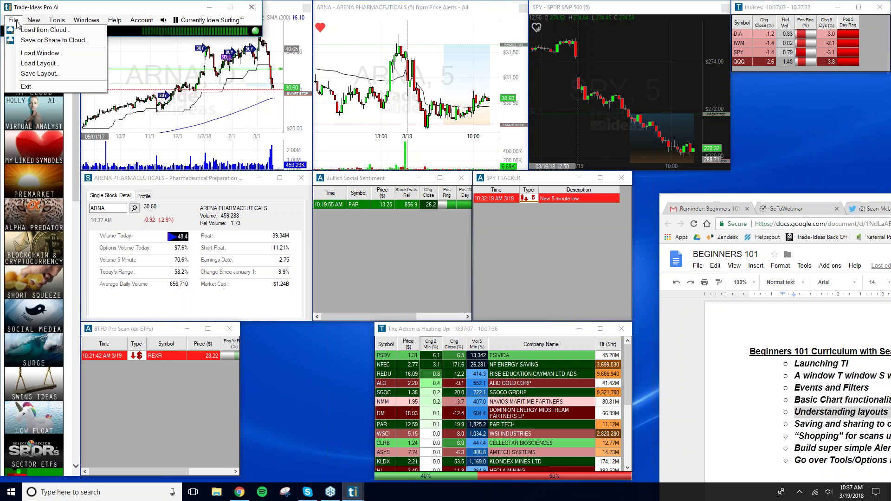
Cancel saving the layout over Beginners101.LTI, then nudge the Google Docs window up and left
left_click(35, 74)
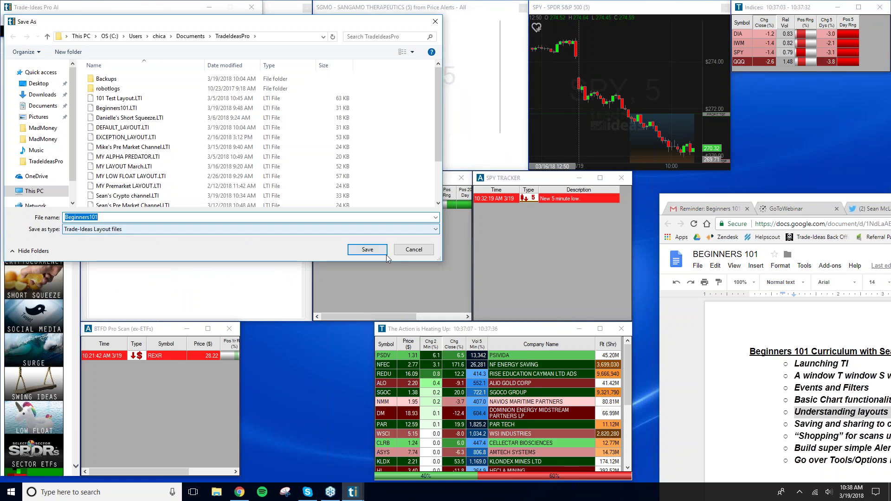
left_click(369, 251)
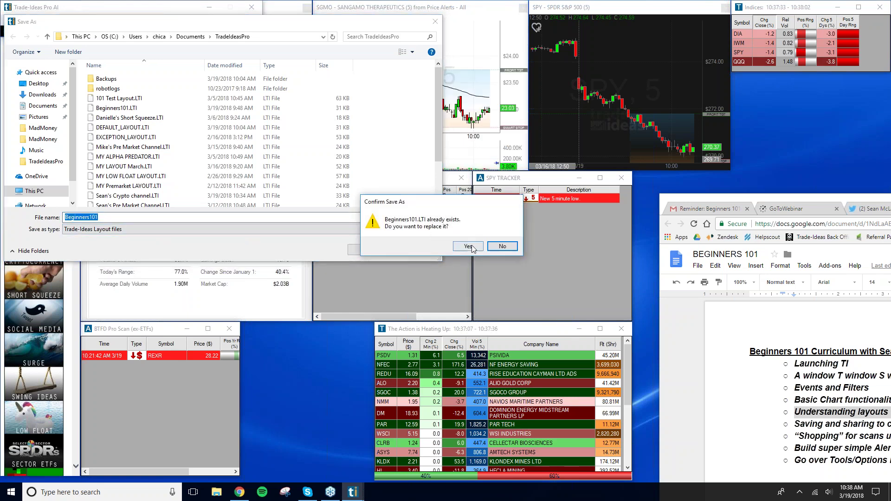
left_click(505, 247)
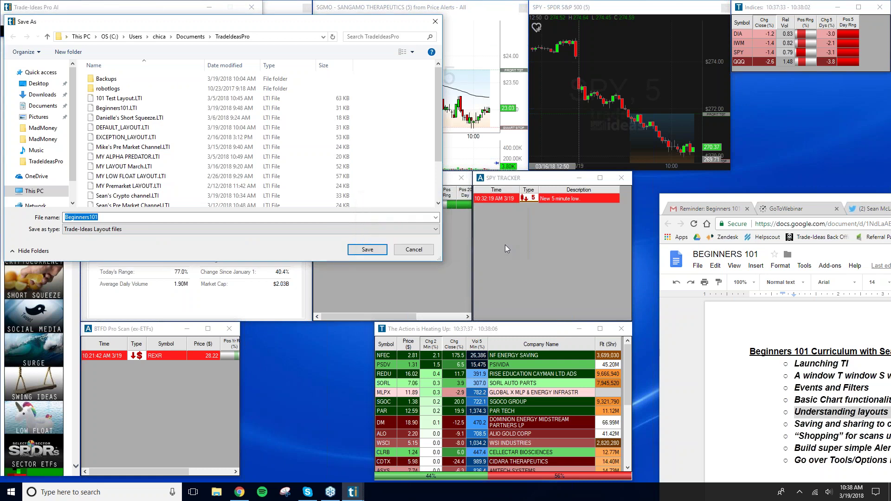
left_click(414, 250)
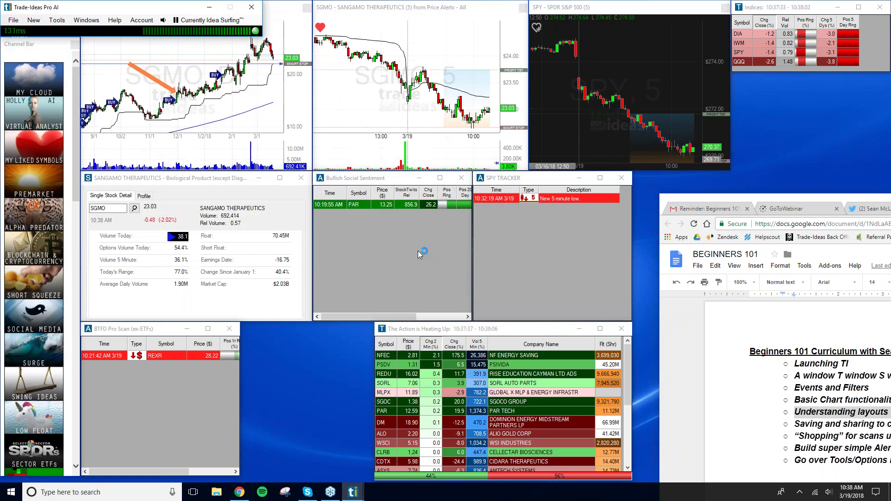
left_click_drag(819, 202, 784, 155)
left_click_drag(801, 193, 792, 180)
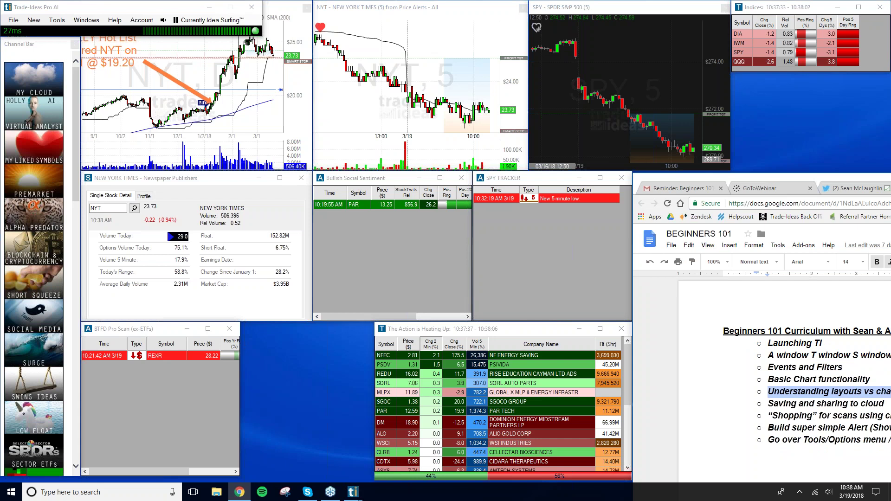
Load the Premarket channel, step through Down Gappers, rearrange the gapper windows and chart KLDX from Up Gappers
left_click(47, 184)
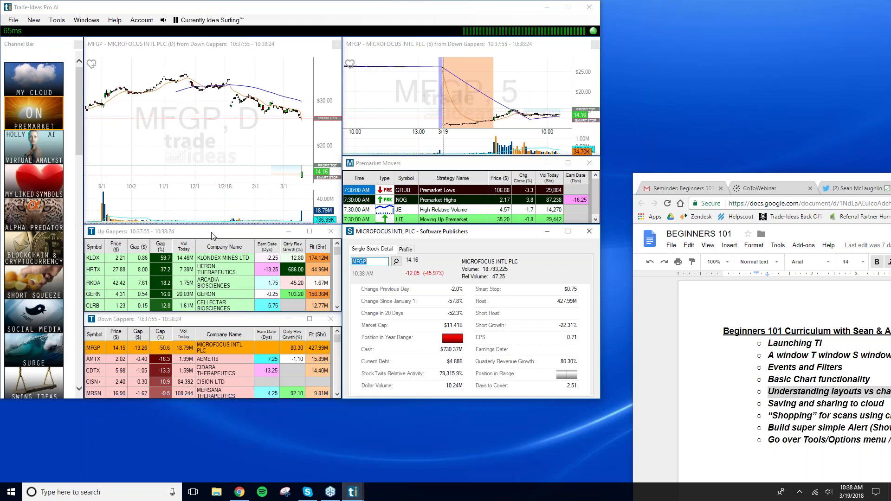
key("Down")
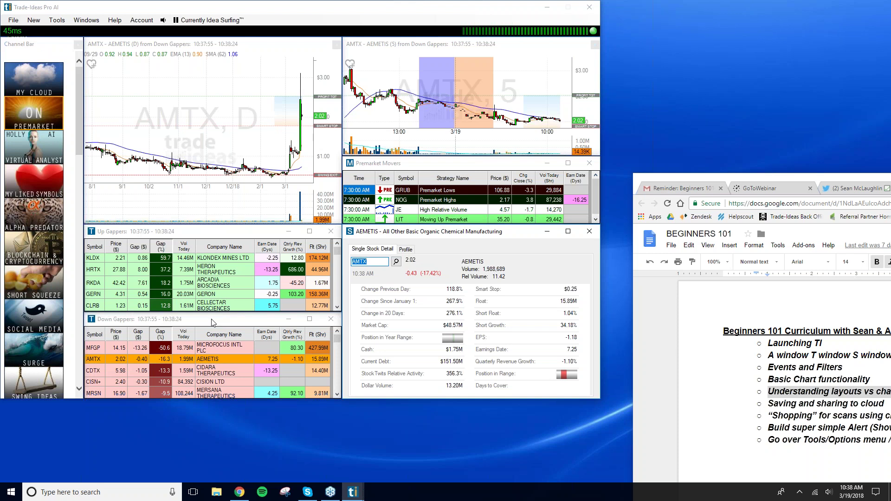
mouse_move(212, 322)
left_mouse_down()
mouse_move(216, 408)
mouse_move(203, 337)
mouse_move(228, 322)
left_mouse_up()
key("Down")
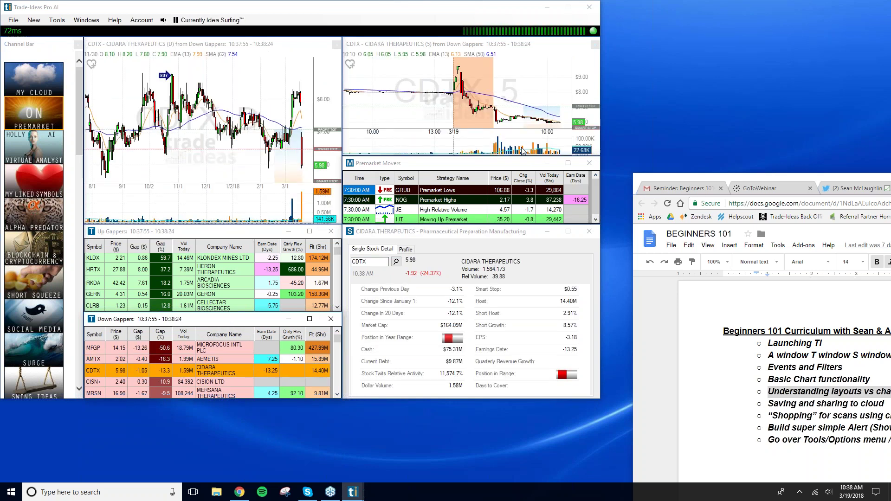
mouse_move(231, 231)
left_mouse_down()
mouse_move(264, 232)
mouse_move(215, 236)
left_mouse_up()
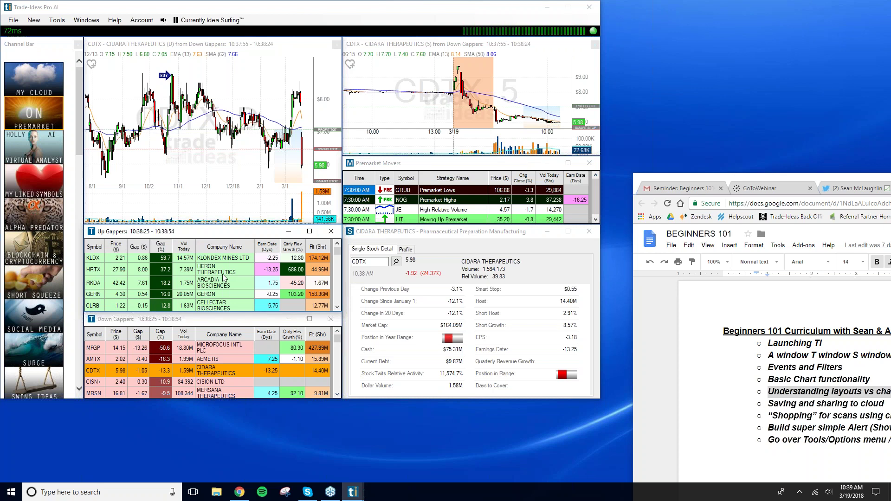
left_click(223, 258)
left_click_drag(771, 177, 712, 53)
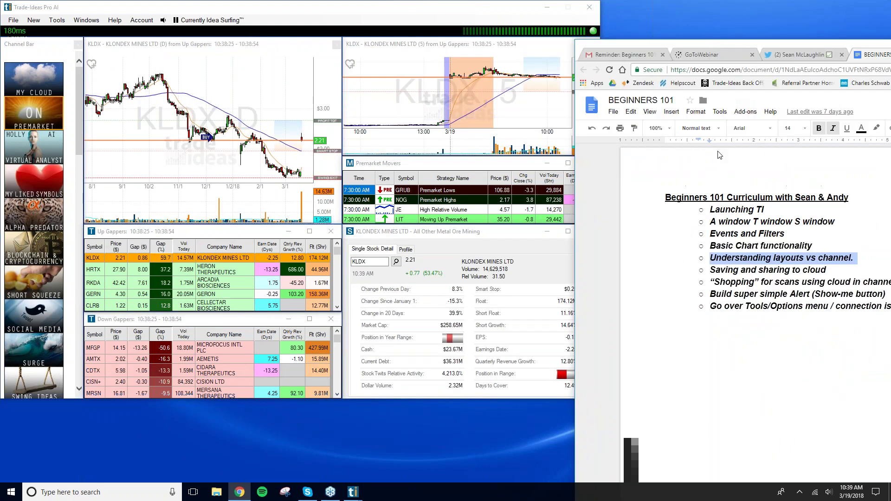
Highlight the 'Saving and sharing to cloud' line in the curriculum doc and shift the Docs window right
left_click(748, 273)
key("Home")
key("shift+Right")
left_click_drag(736, 271, 827, 271)
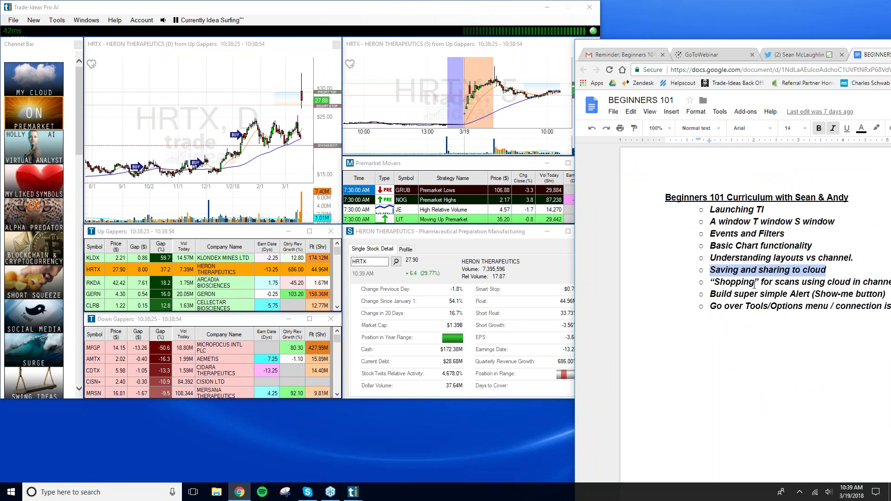
left_click_drag(692, 44, 718, 43)
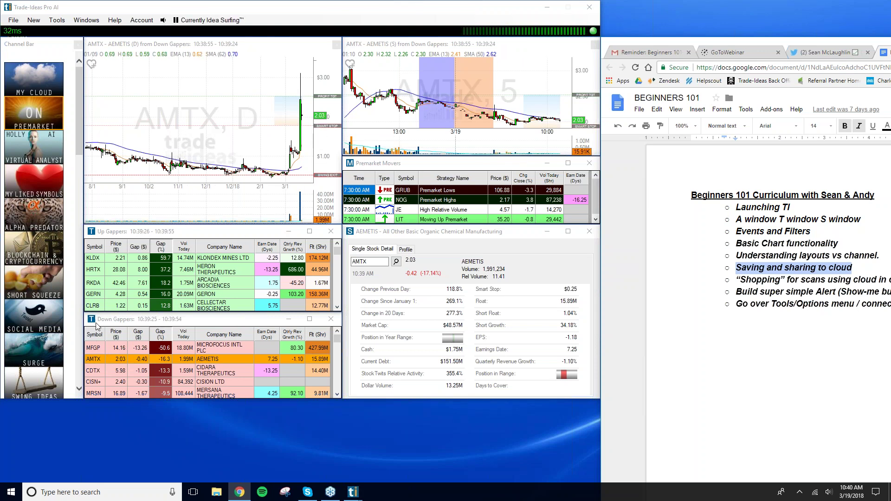
left_click(96, 363)
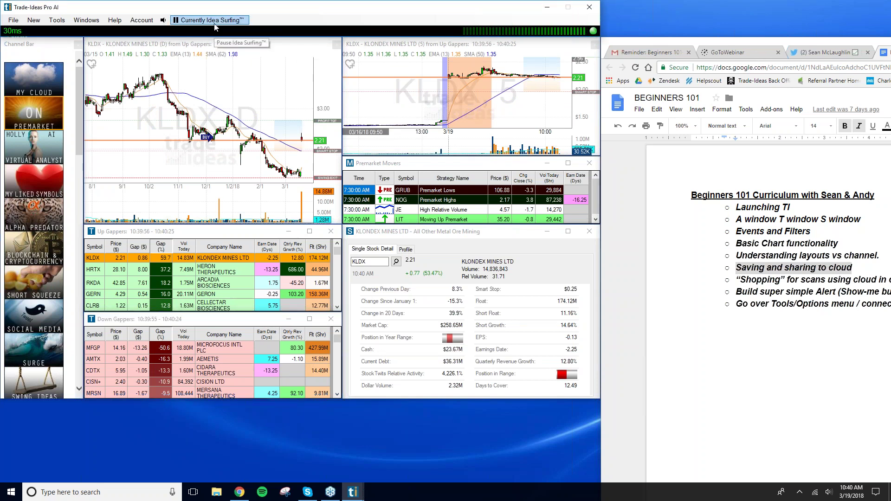
Pause idea surfing, chart MFGP from Down Gappers, then enter MSFT on the chart
left_click(212, 21)
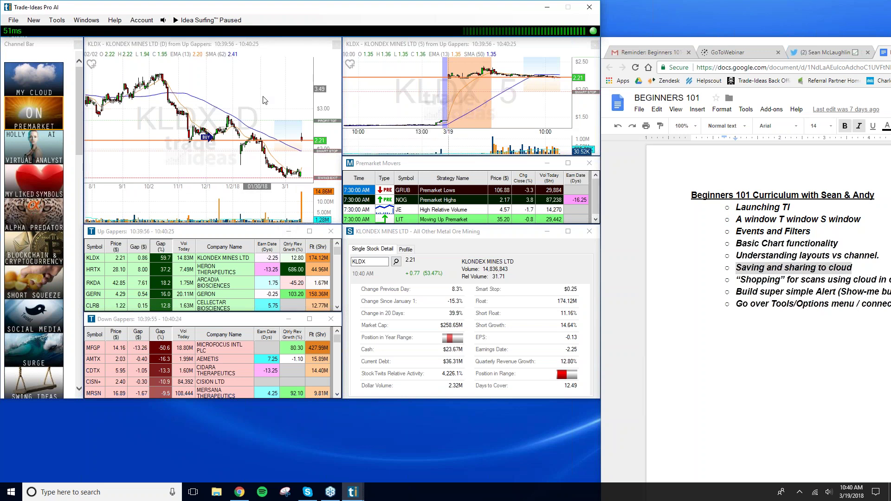
left_click(95, 348)
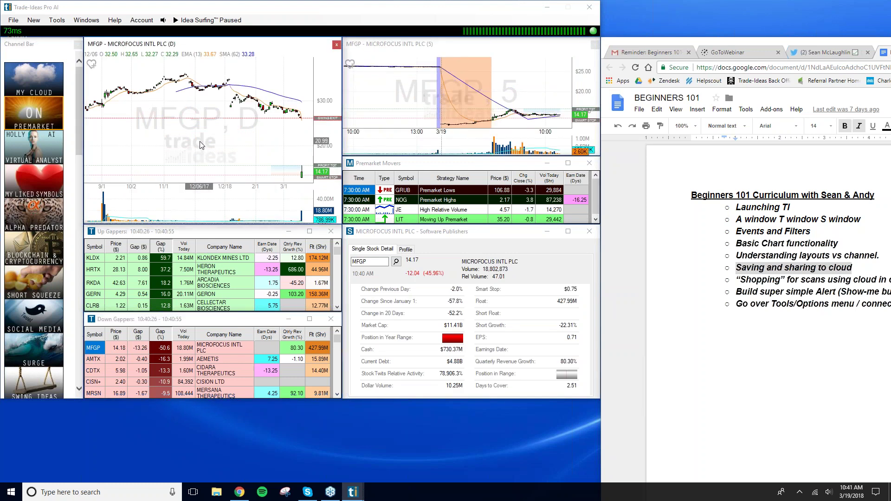
type("MSFT")
key("Return")
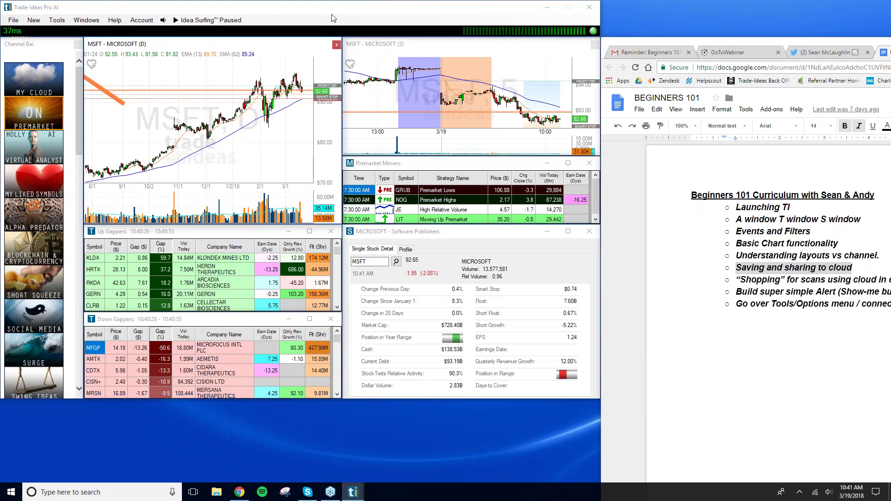
left_click(57, 20)
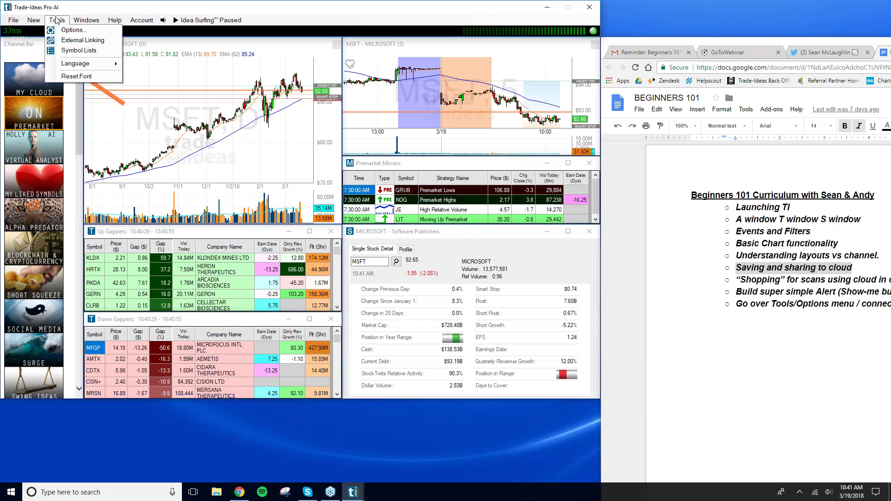
Turn off idea surfing in the Options settings, then cancel the dialog without saving
left_click(77, 32)
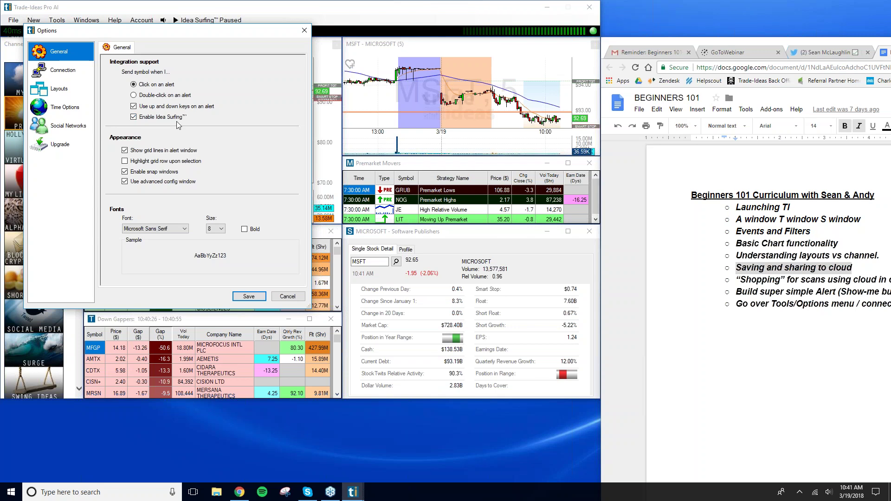
left_click(134, 118)
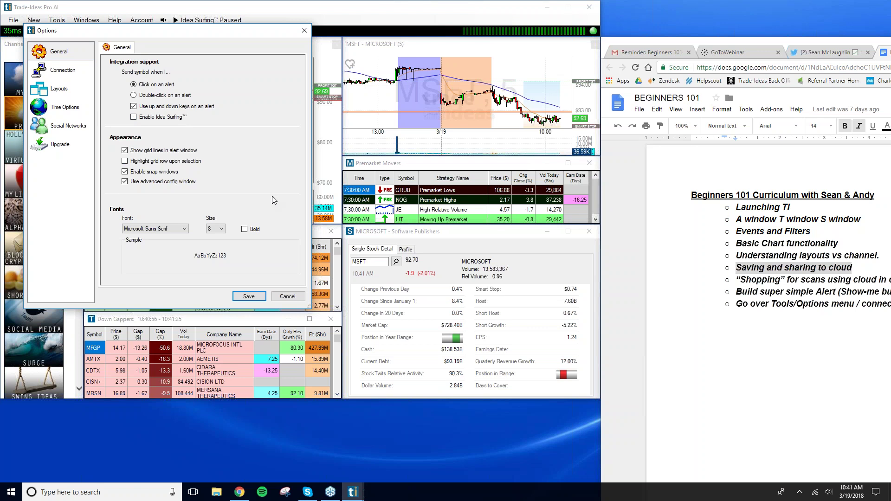
left_click(287, 297)
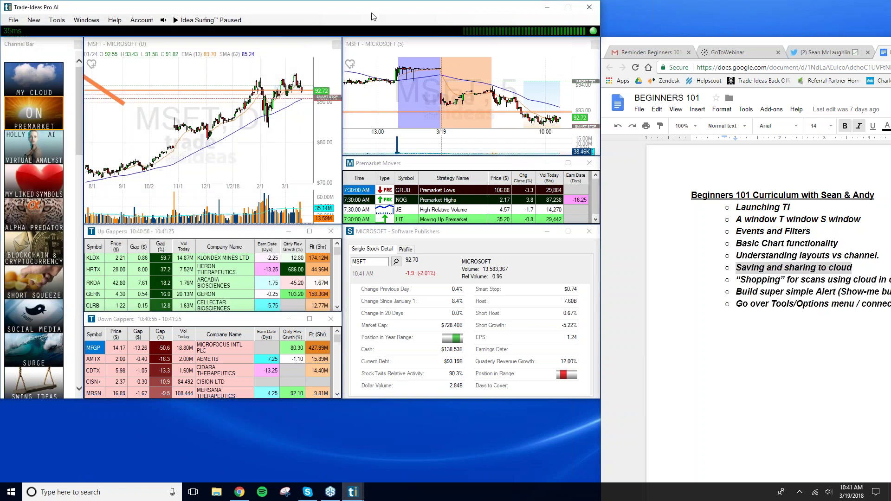
Resume idea surfing through the gapper lists and reposition the Down Gappers window while it runs
left_click(203, 21)
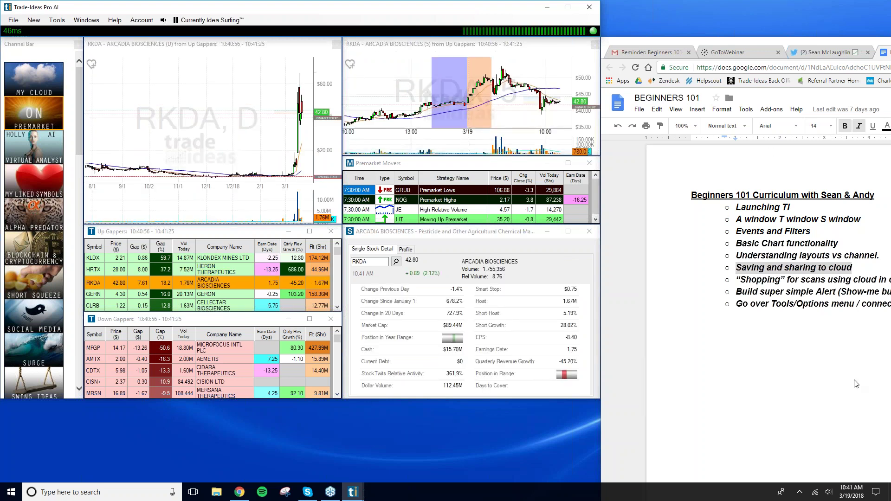
left_click(663, 364)
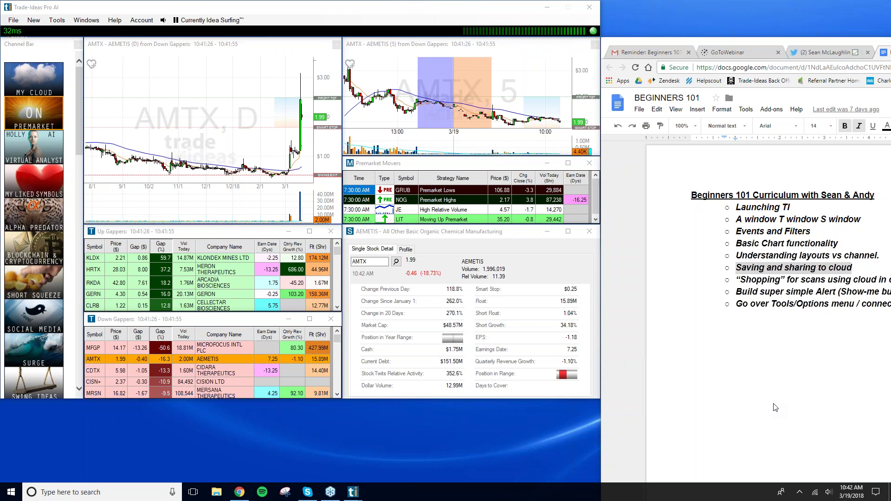
key("Down")
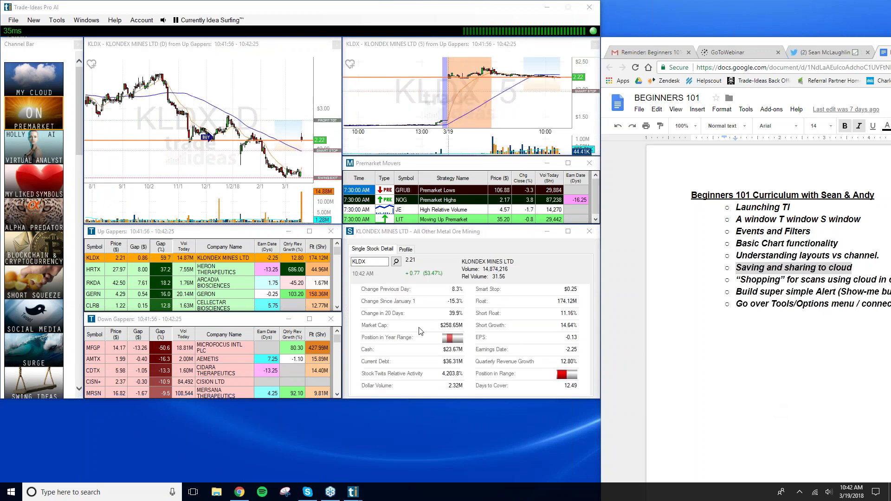
left_click_drag(192, 321, 195, 347)
left_click_drag(199, 381, 190, 321)
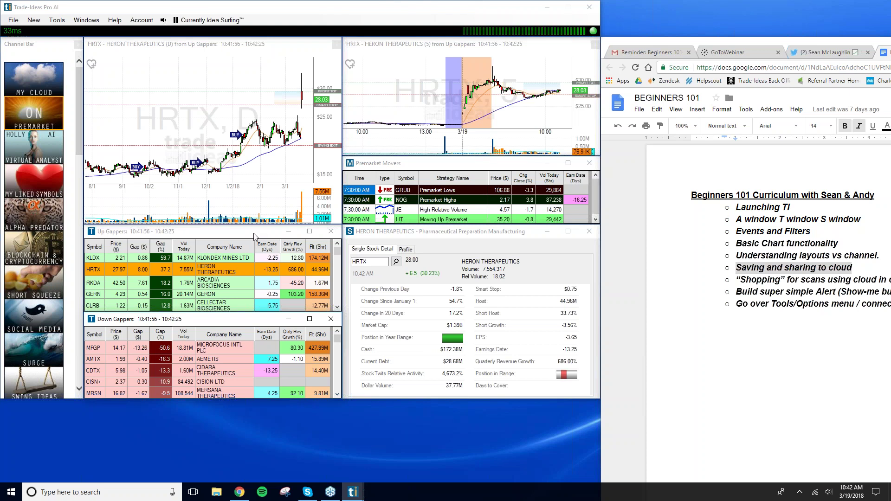
key("Down")
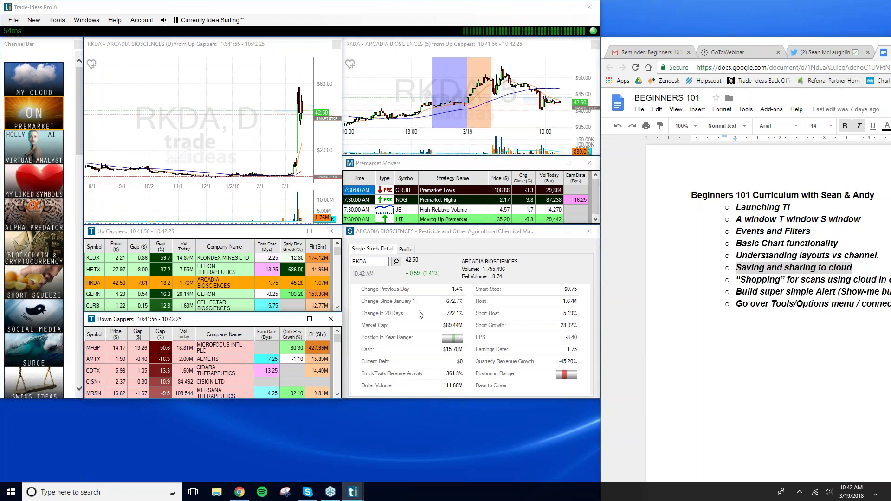
left_click_drag(230, 320, 33, 387)
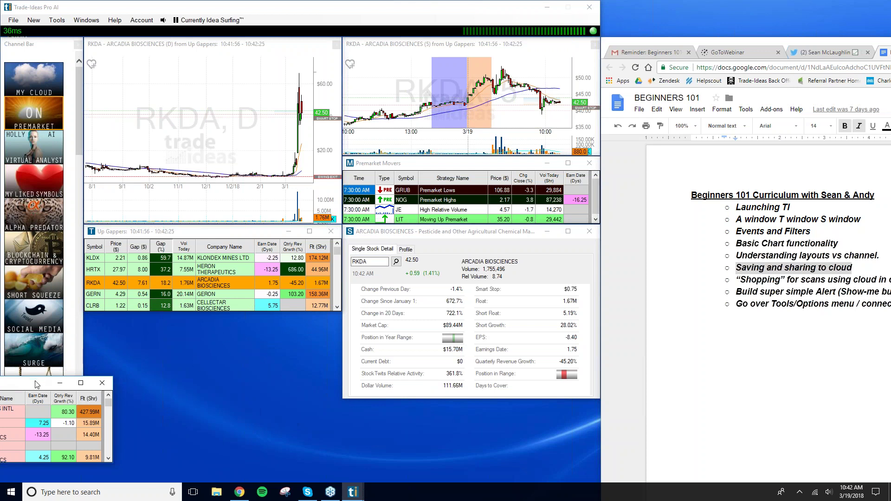
left_click_drag(209, 372, 205, 327)
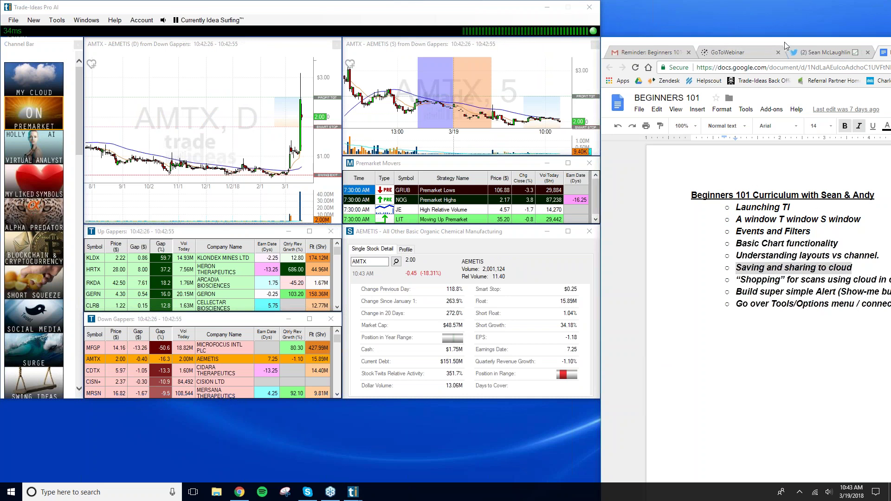
Highlight the 'Shopping' for scans topic in the curriculum, then open the Up Gappers window's context menu
left_click_drag(784, 47, 725, 40)
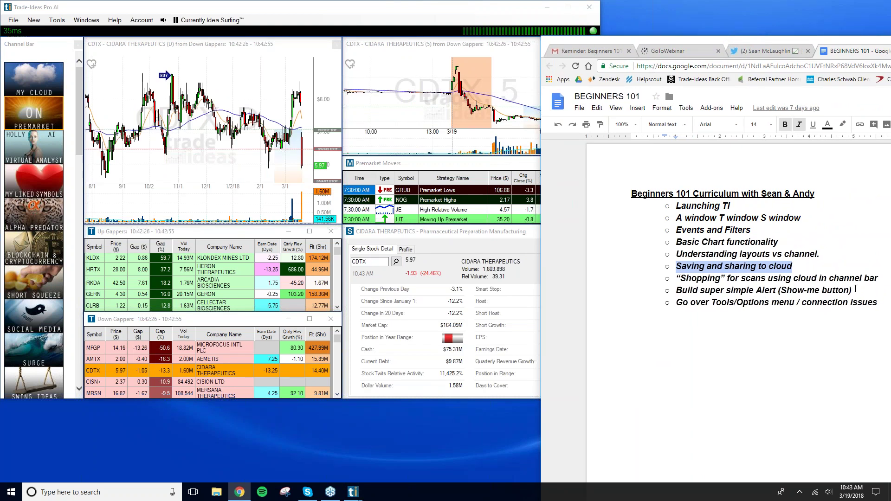
left_click(677, 281)
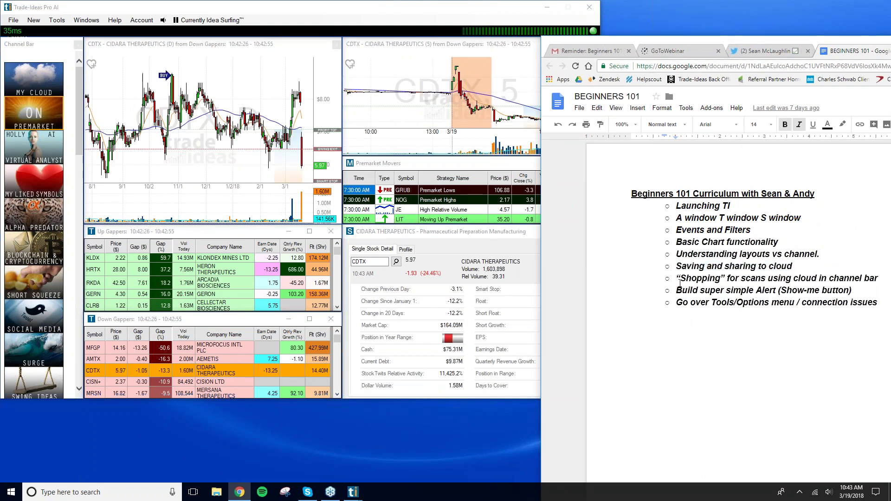
left_click_drag(677, 281, 879, 280)
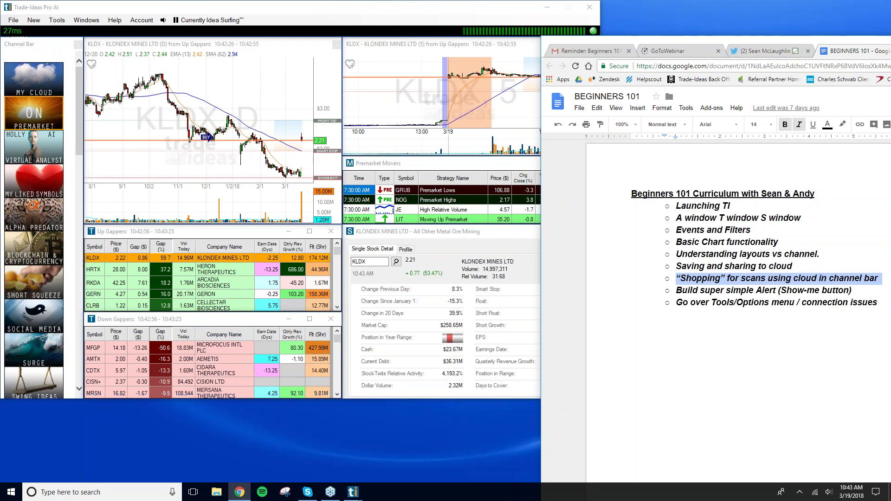
left_click(199, 236)
right_click(199, 268)
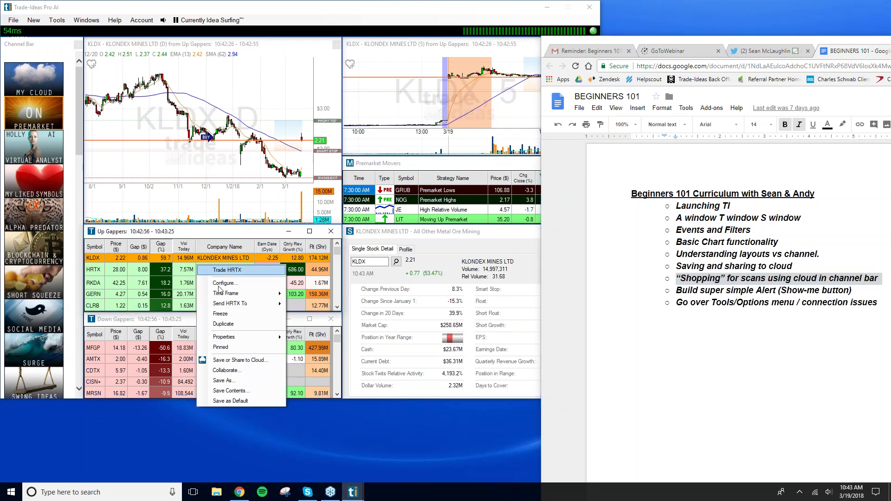
Cancel Up Gappers' Save or Share to Cloud dialog, move the outline aside, and load RKDA
left_click(245, 361)
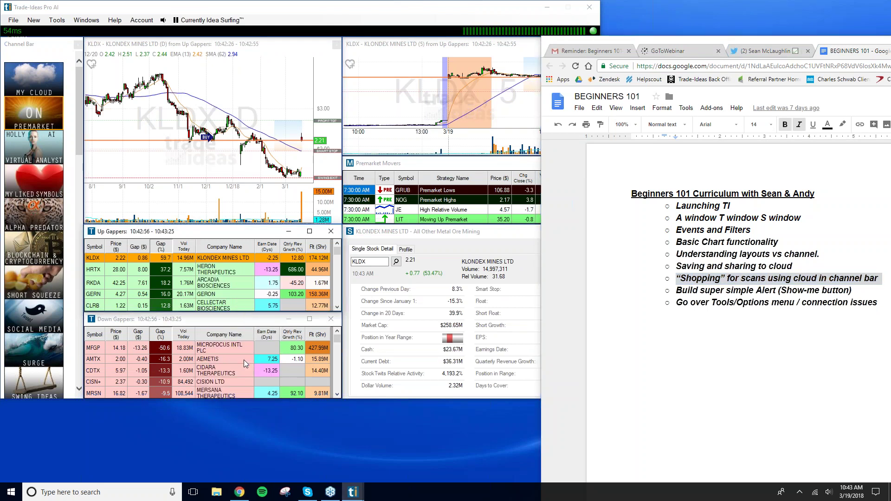
left_click(171, 353)
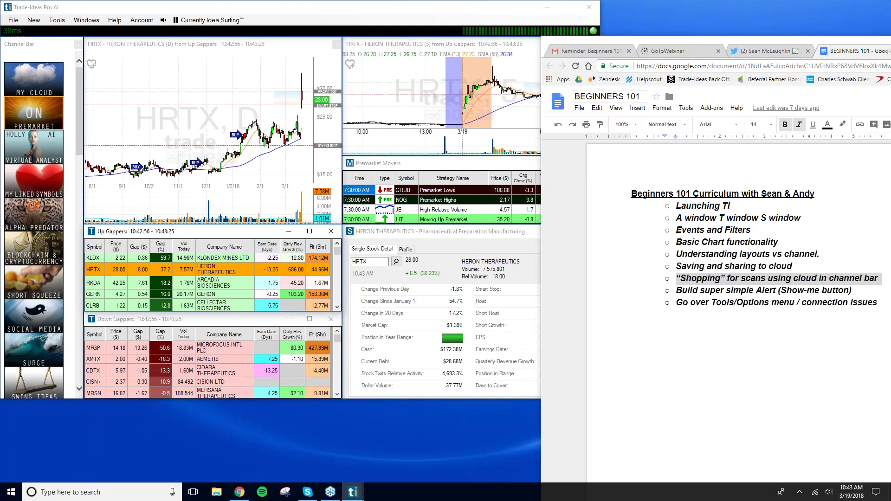
left_click_drag(636, 39, 697, 28)
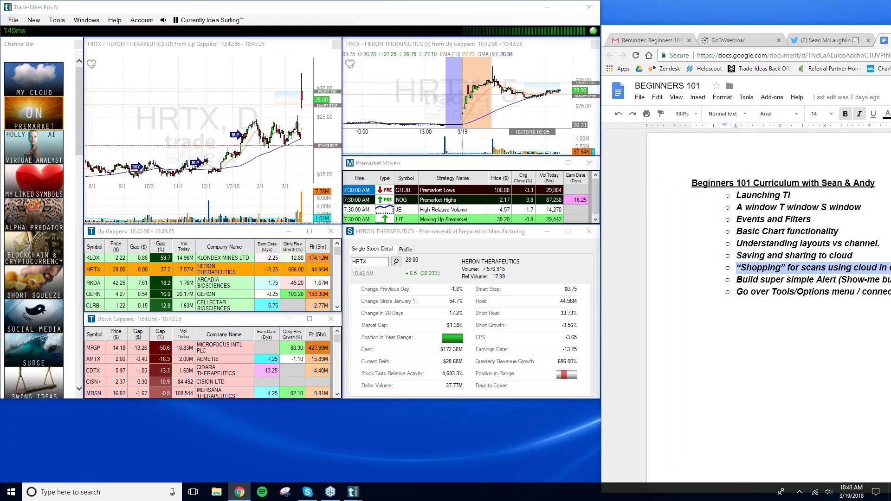
left_click(93, 282)
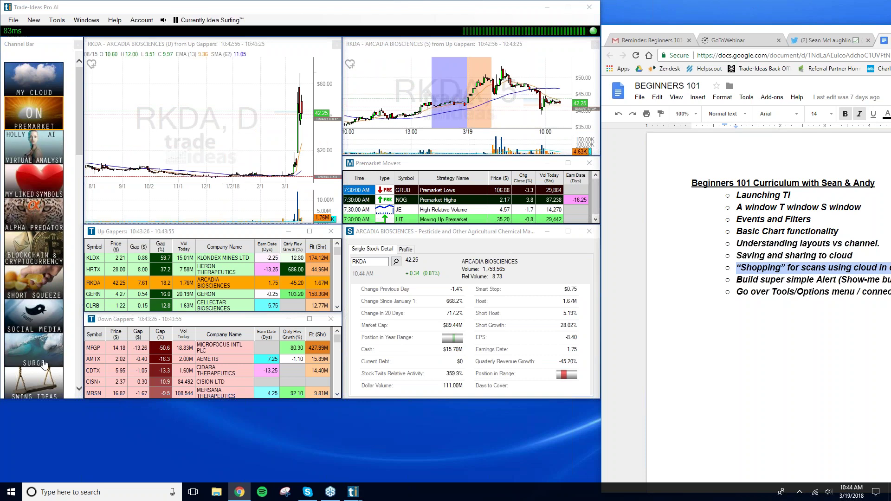
Lengthen the Channel Bar to reveal Low Float and Sector ETFs, then step through gapper rows from AMTX
left_click_drag(69, 401, 87, 481)
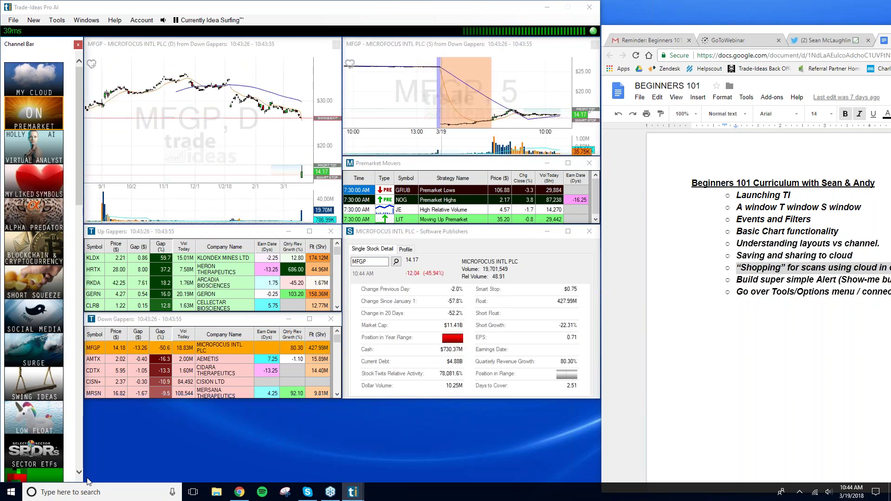
left_click(220, 361)
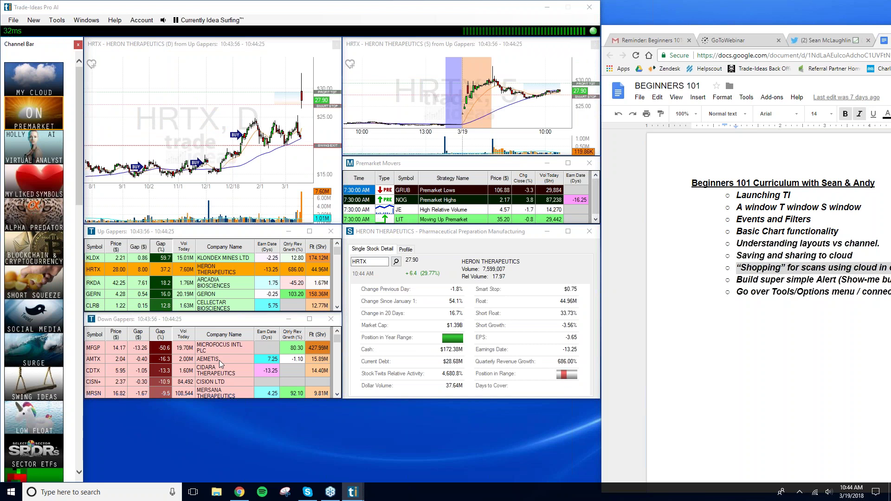
key("Down")
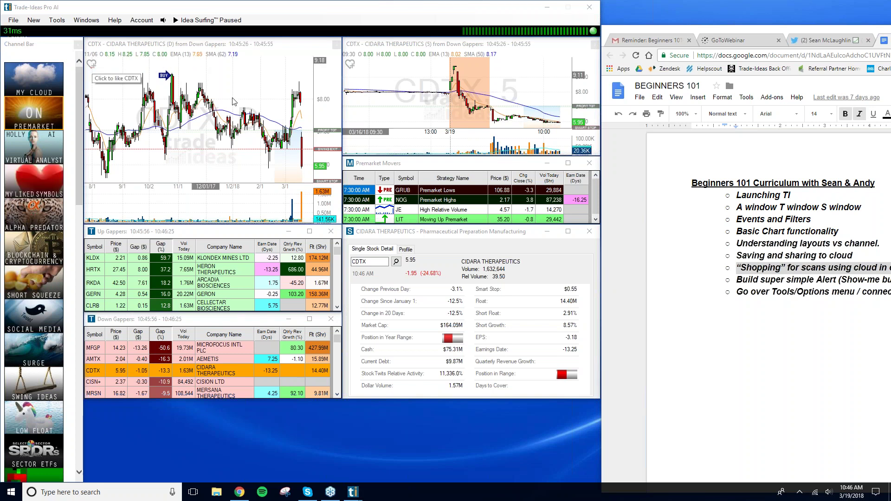
Like CDTX with the chart's heart icon and switch to the My Liked Symbols channel
left_click(91, 65)
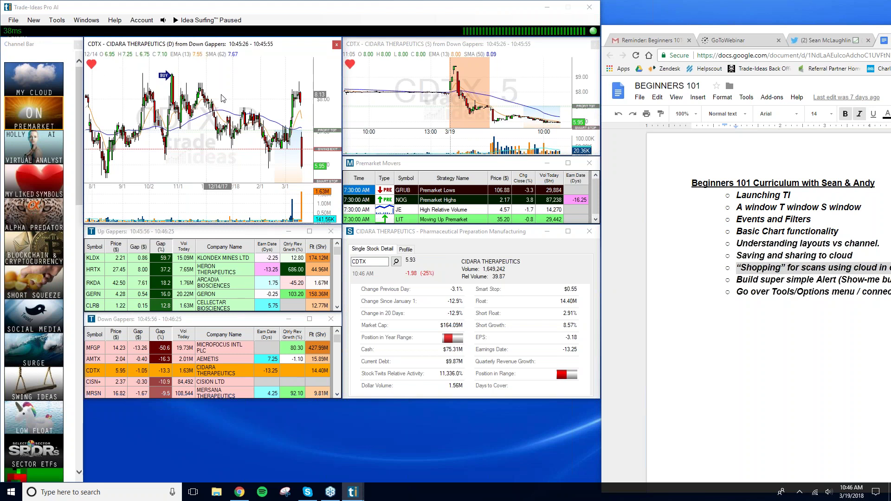
left_click(42, 186)
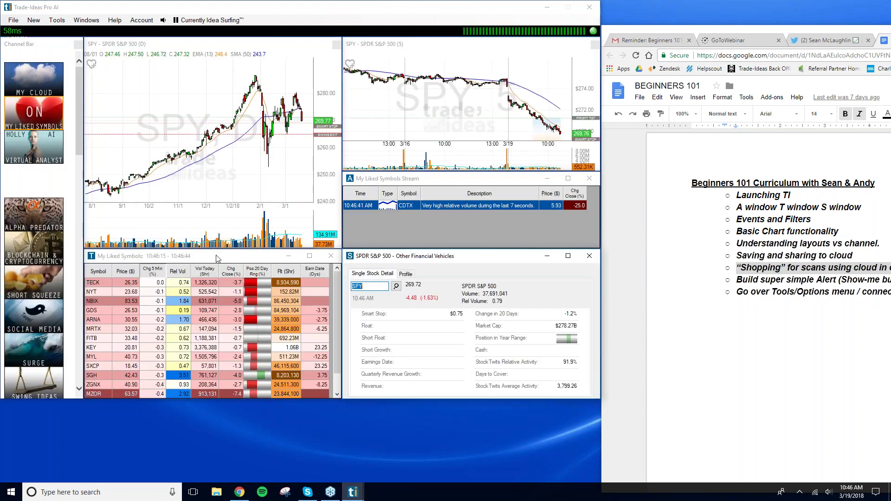
left_click_drag(204, 399, 222, 459)
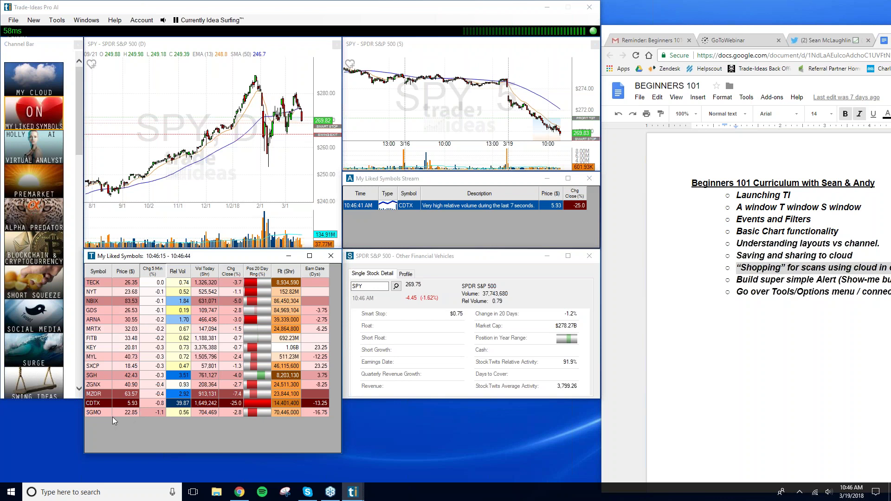
left_click(101, 404)
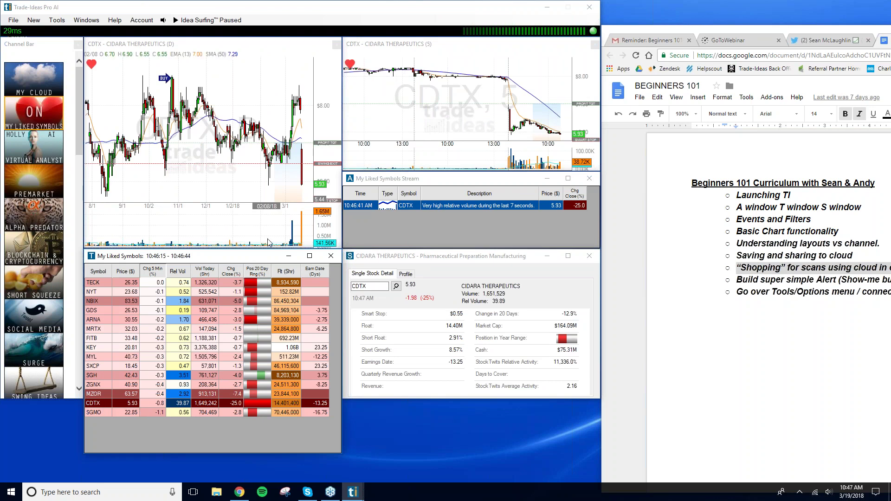
left_click(92, 67)
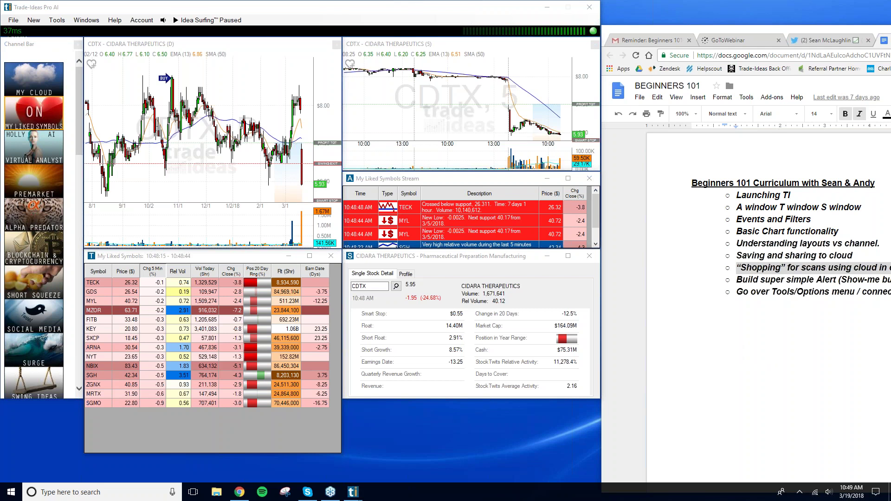
Load NYT, FITB, KEY, GDS and TECK from the liked list, then multi-select GDS through MRTX
left_click_drag(753, 35, 760, 11)
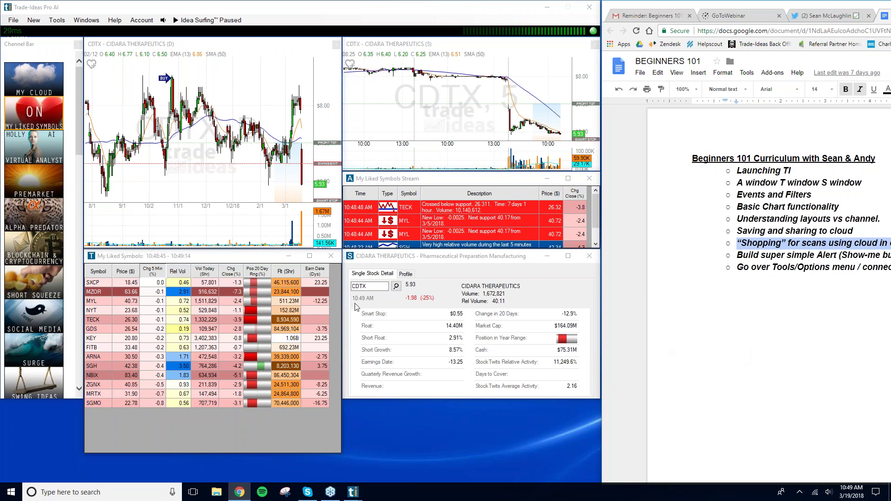
left_click(236, 259)
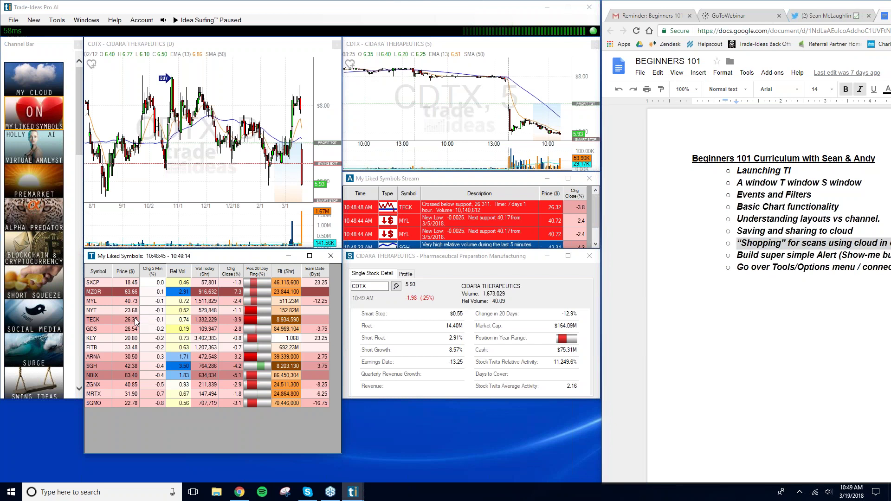
left_click(108, 310)
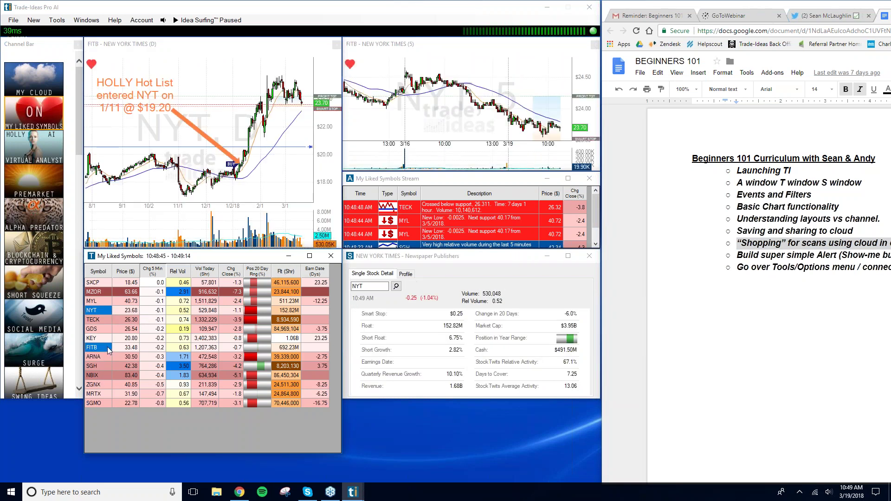
left_click(107, 347)
left_click(103, 342)
left_click(103, 328)
left_click(102, 319)
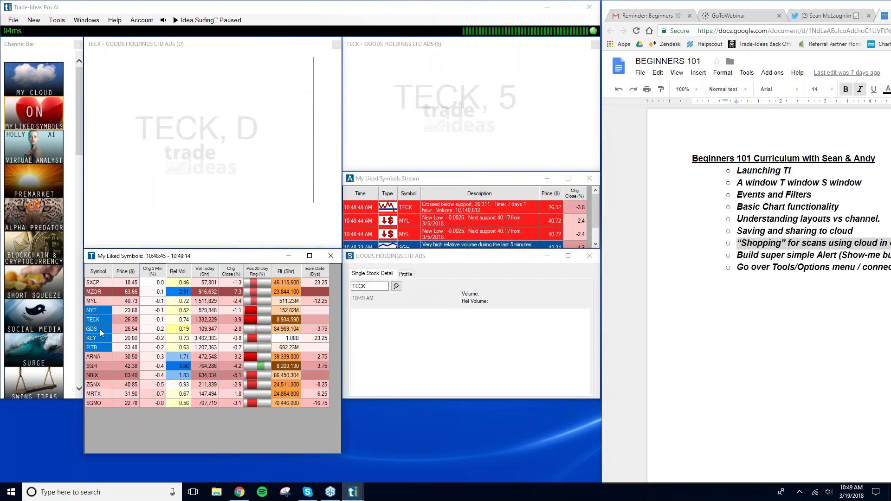
left_click_drag(107, 333, 106, 403)
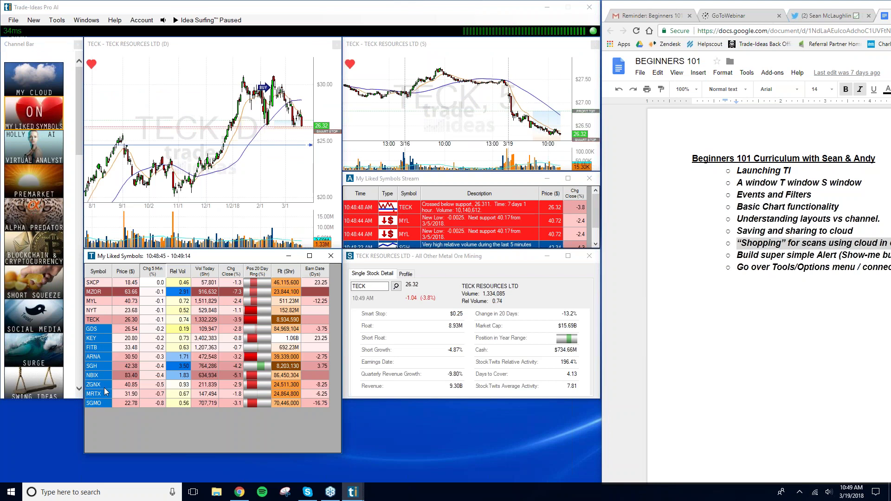
Check the Send To > Symbol Lists options without sending, then load FITB and SGH
right_click(104, 394)
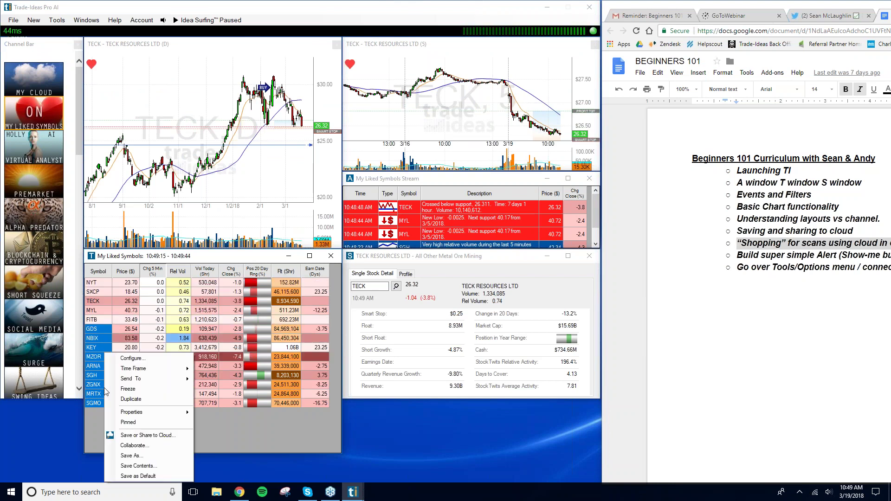
mouse_move(125, 380)
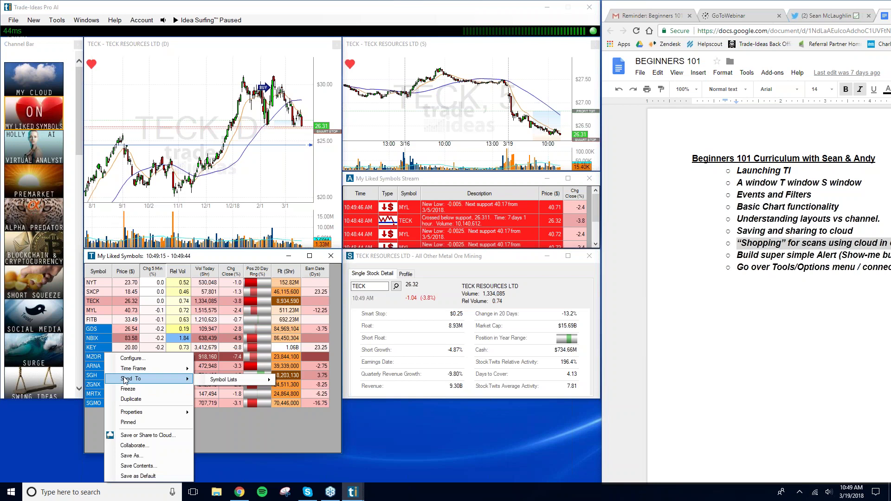
mouse_move(247, 385)
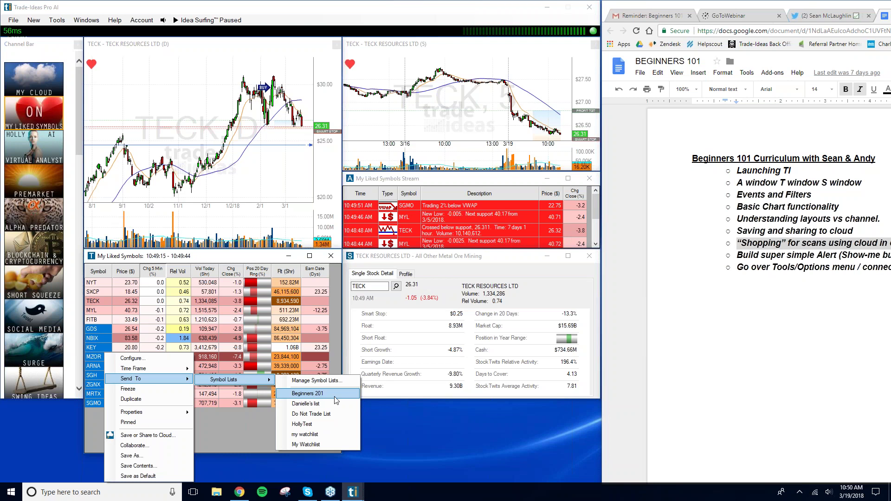
left_click(236, 427)
left_click(97, 320)
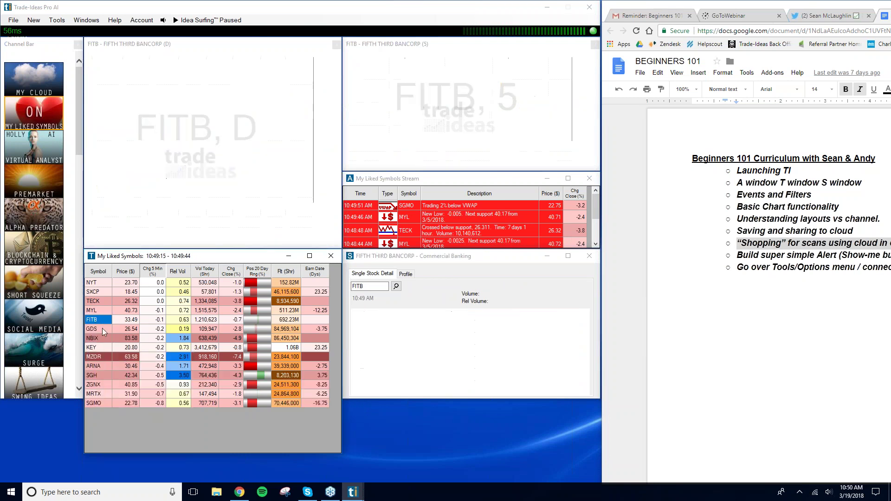
left_click(107, 375)
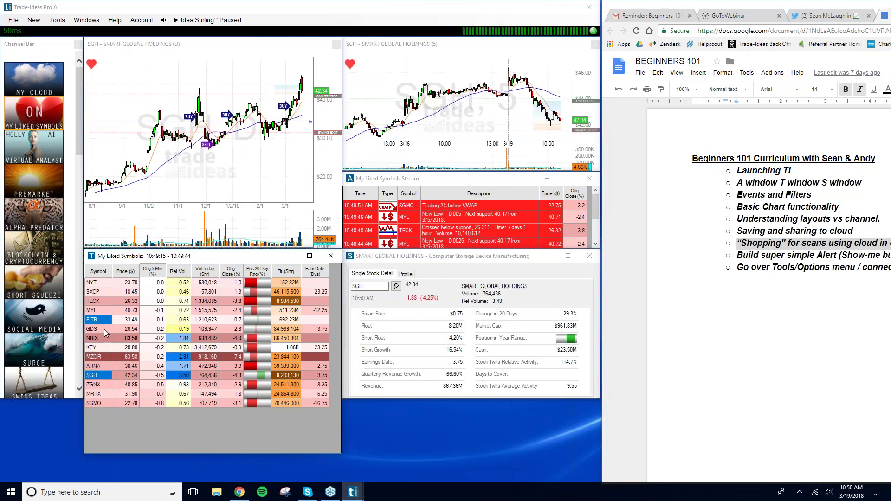
Select FITB through MRTX, reset to FITB alone on the charts, then reselect FITB through MRTX
left_click_drag(104, 333, 106, 383)
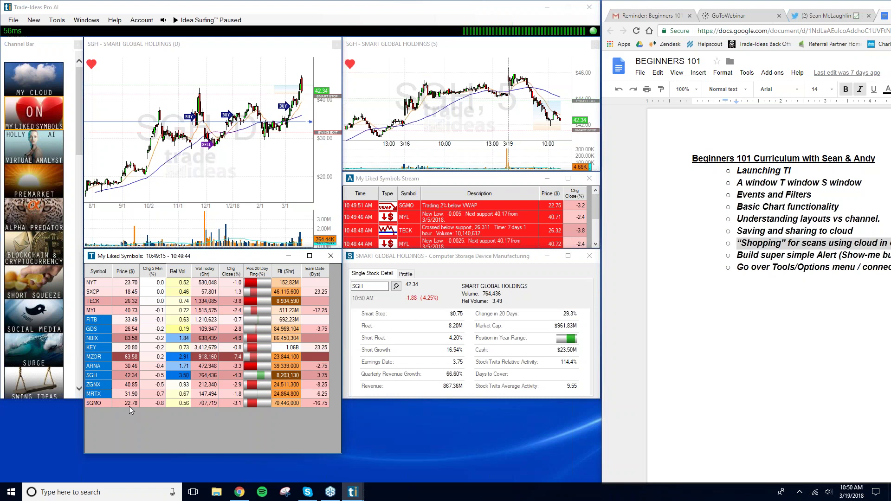
left_click(95, 338)
left_click(100, 320)
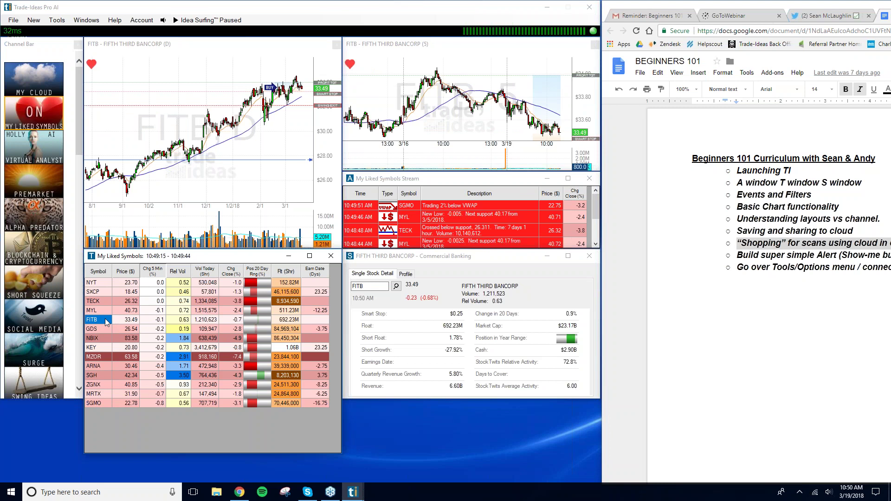
left_click_drag(107, 331, 106, 404)
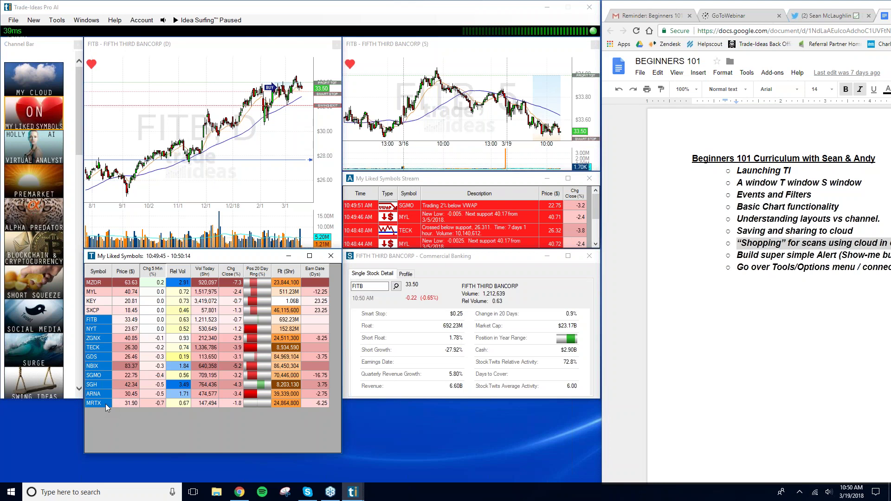
Dismiss the Send To menu unsent and mark 'Build super simple Alert' in the curriculum doc
right_click(93, 358)
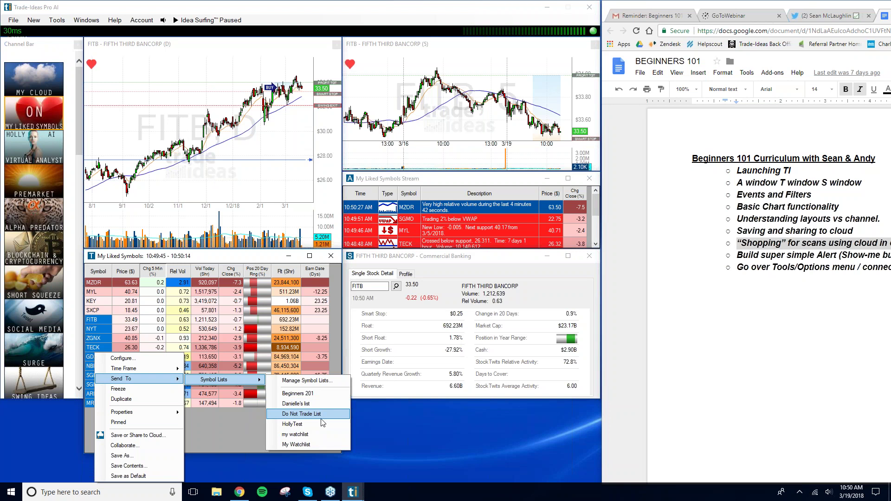
left_click(410, 438)
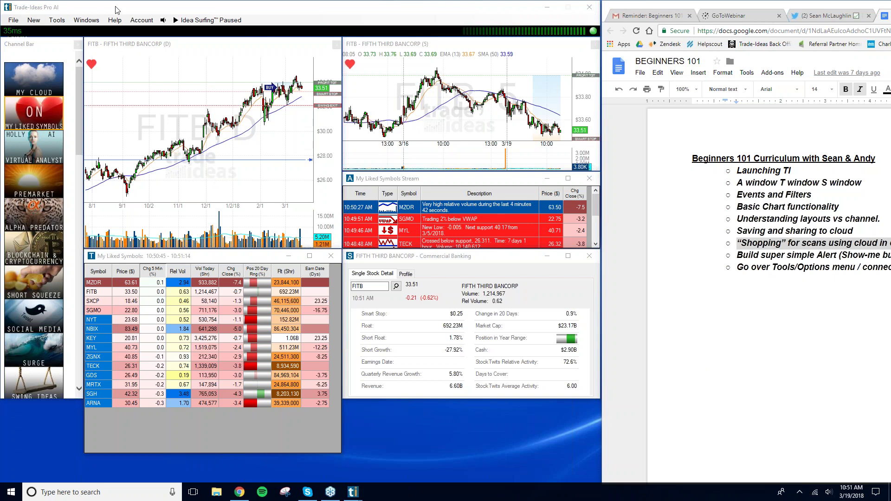
left_click(784, 255)
left_click_drag(743, 256, 865, 256)
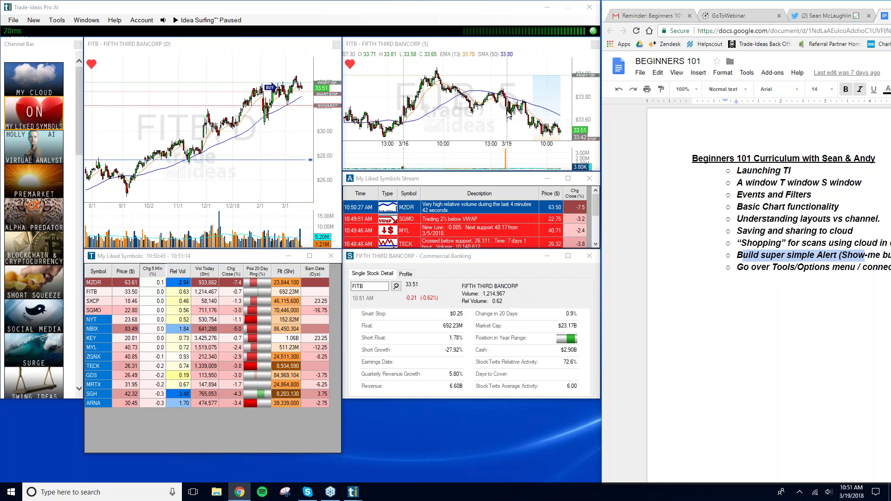
left_click(108, 3)
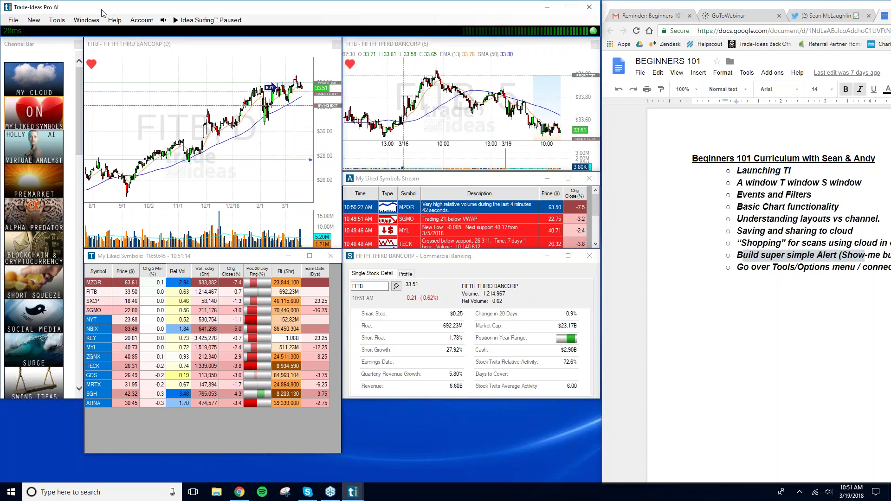
Create a new Alert Window and start its configuration from scratch
left_click(34, 22)
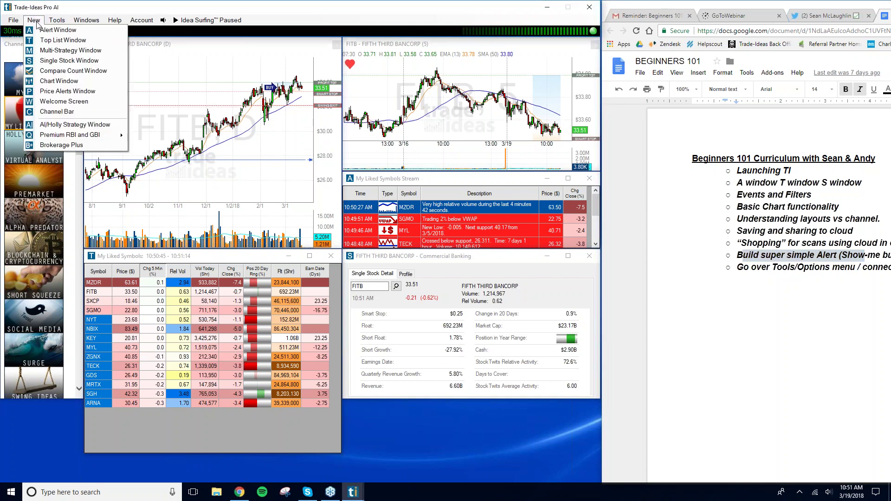
left_click(90, 30)
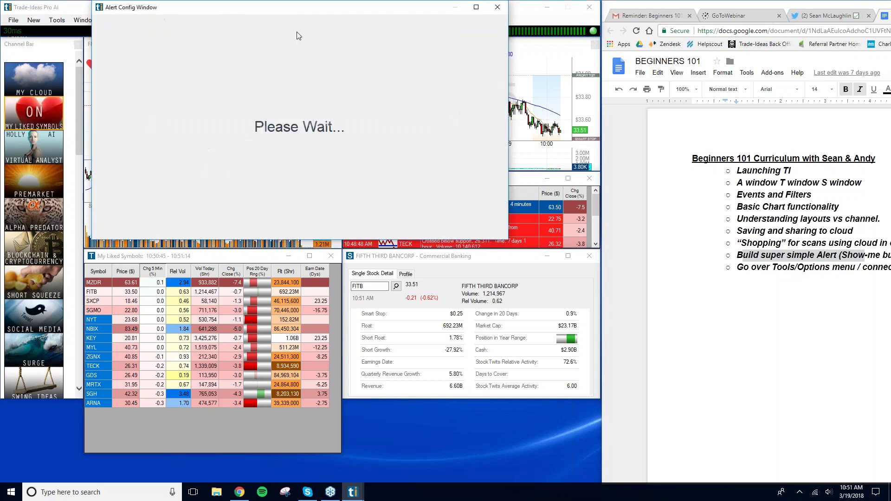
left_click_drag(292, 12, 310, 69)
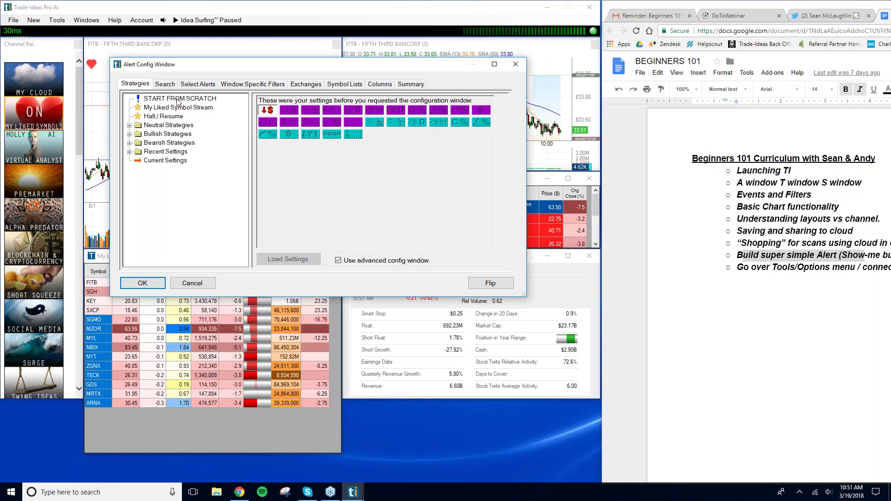
left_click(162, 99)
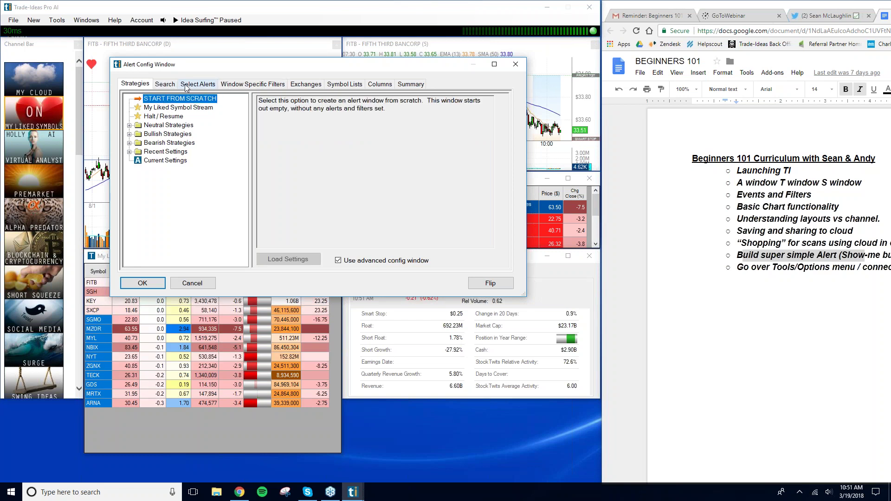
Add the default window-specific filters and hide unused alerts in Select Alerts
left_click(273, 87)
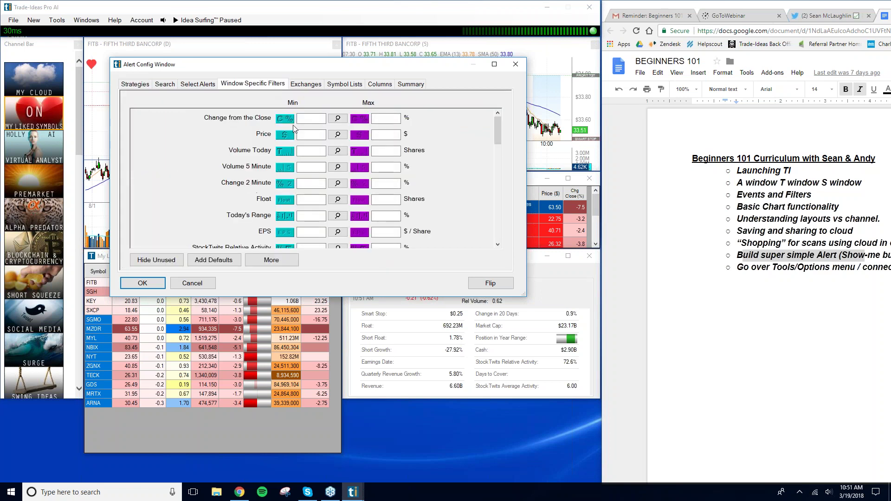
left_click(215, 259)
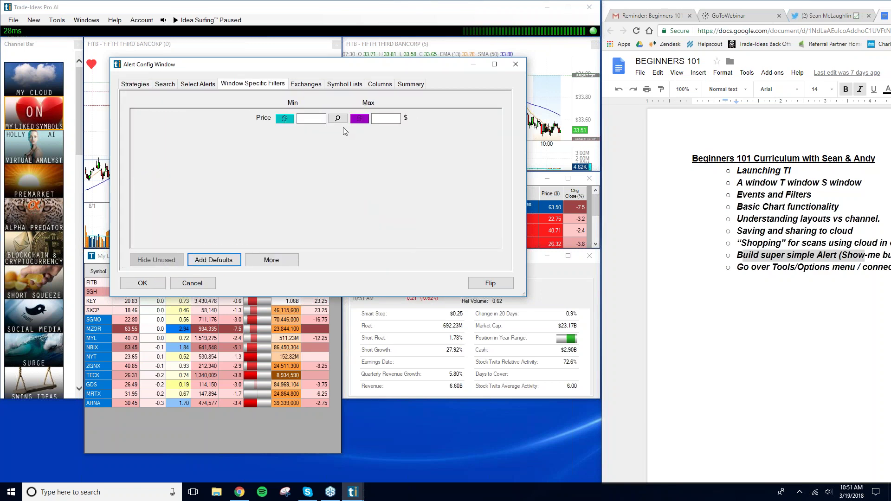
left_click(199, 84)
left_click(158, 260)
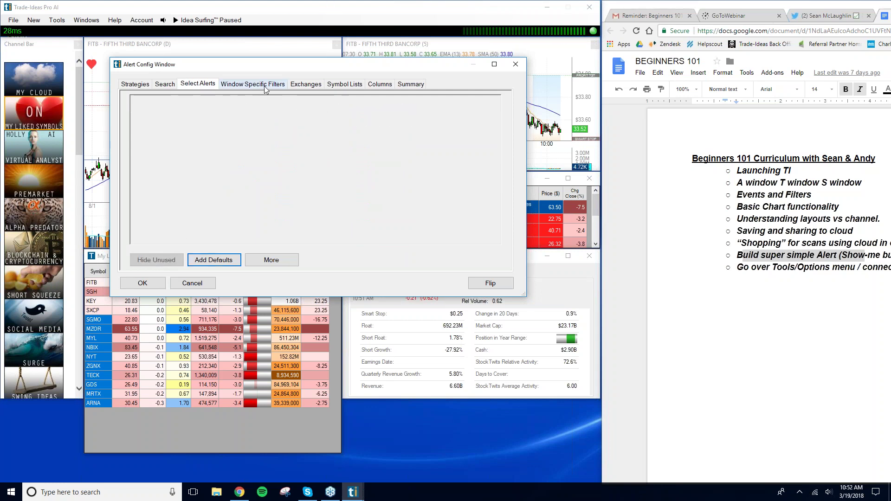
Search 'Average true' in the Search tab and add the Average True Range filter
left_click(165, 84)
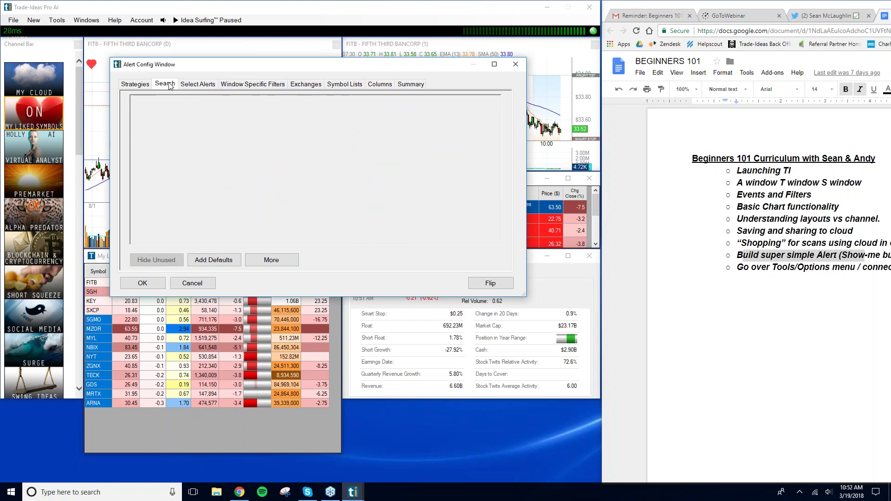
left_click(253, 121)
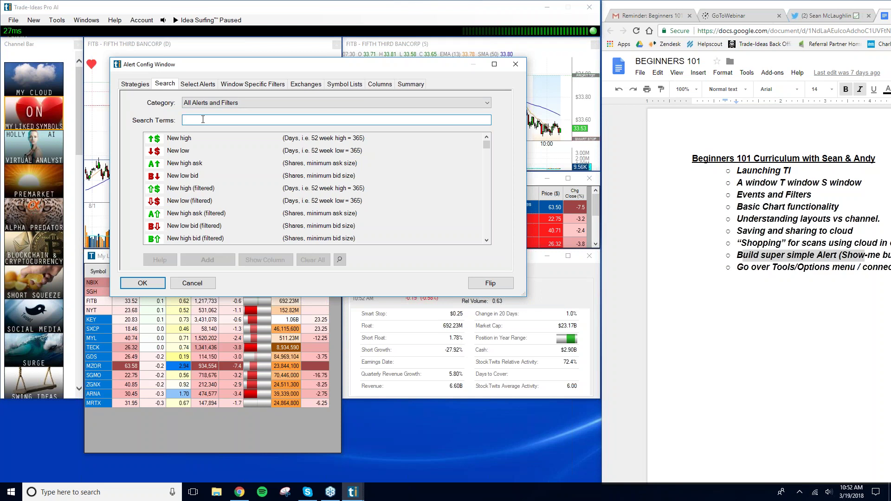
type("ATR")
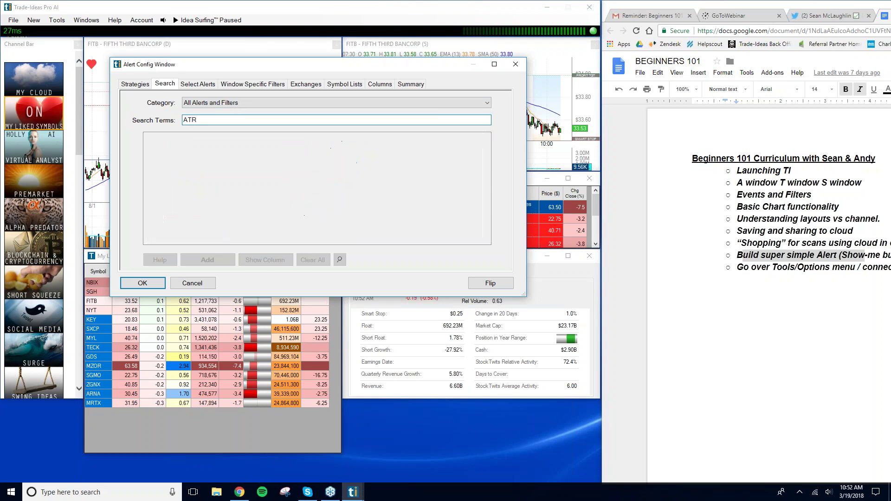
key("BackSpace")
key("BackSpace")
type("v")
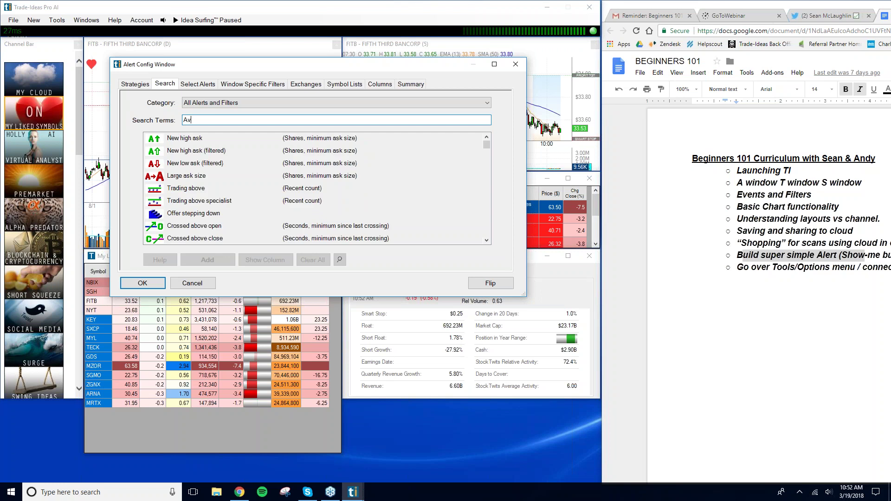
type("erage true r")
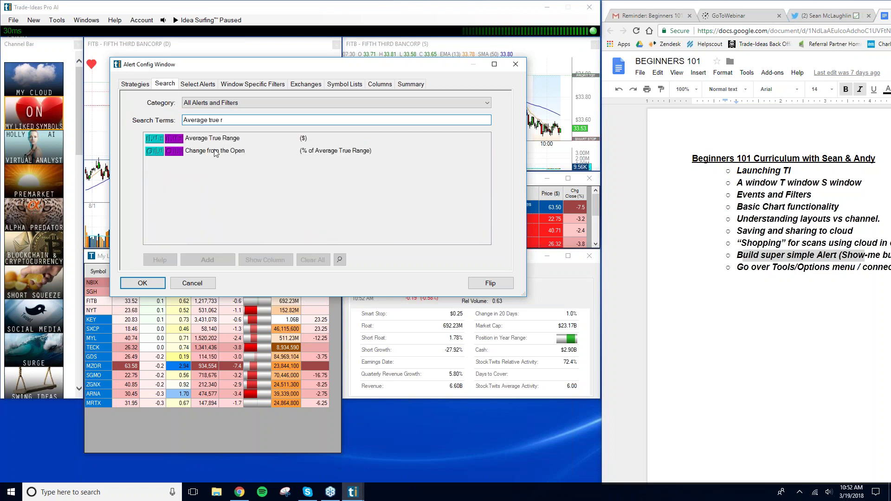
left_click(245, 138)
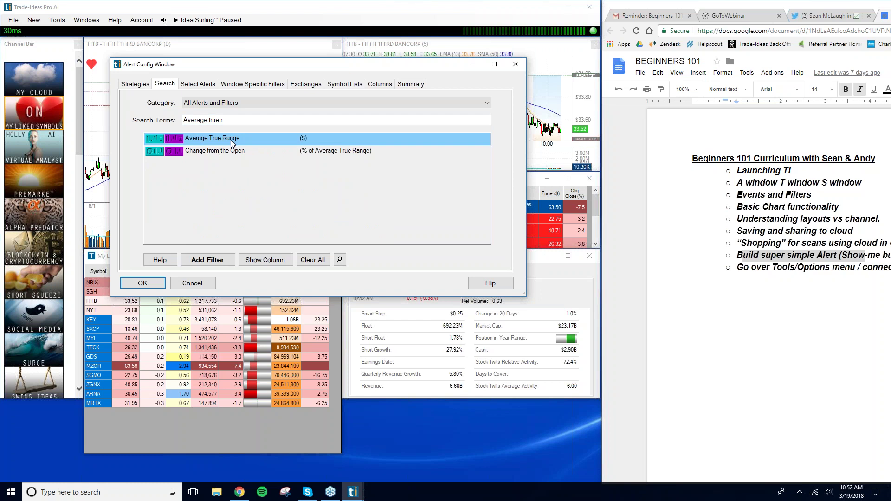
left_click(207, 260)
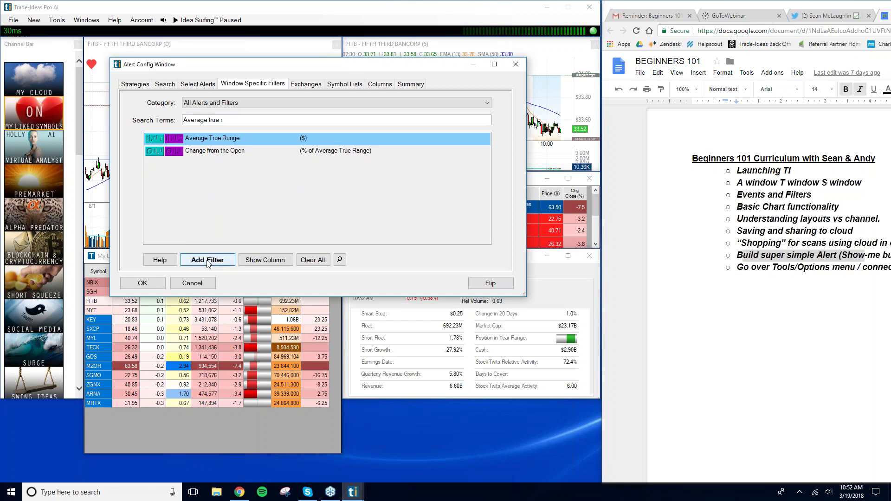
Give Average True Range a minimum of 0.5 and a maximum of 5.0
left_click(319, 135)
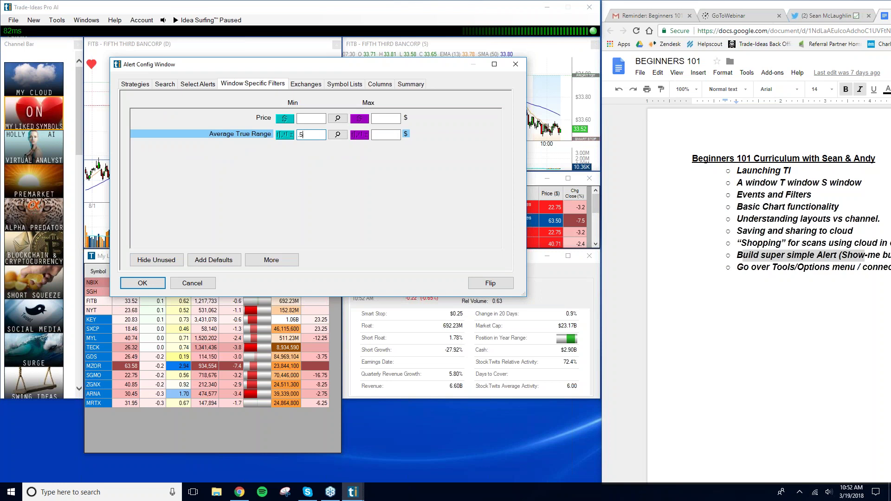
type("50")
left_click(394, 134)
type("5.0")
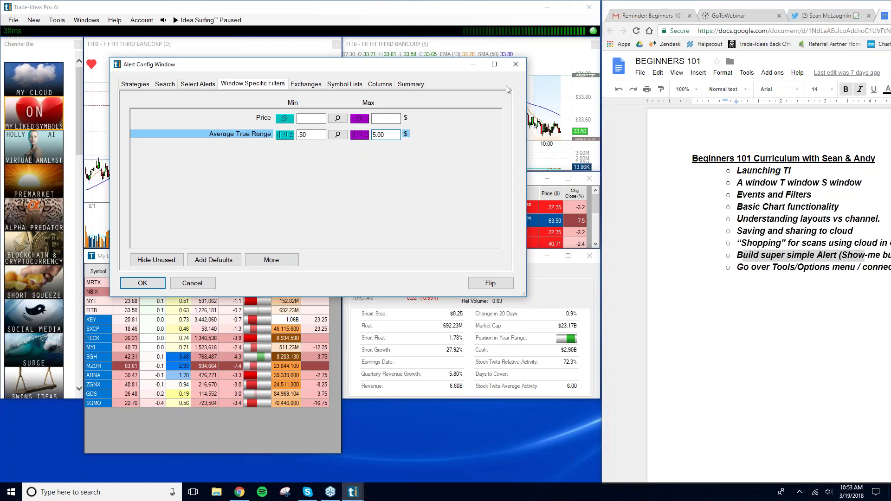
Move the filter dialog down-right and set the Price minimum to 5.00
left_click(759, 359)
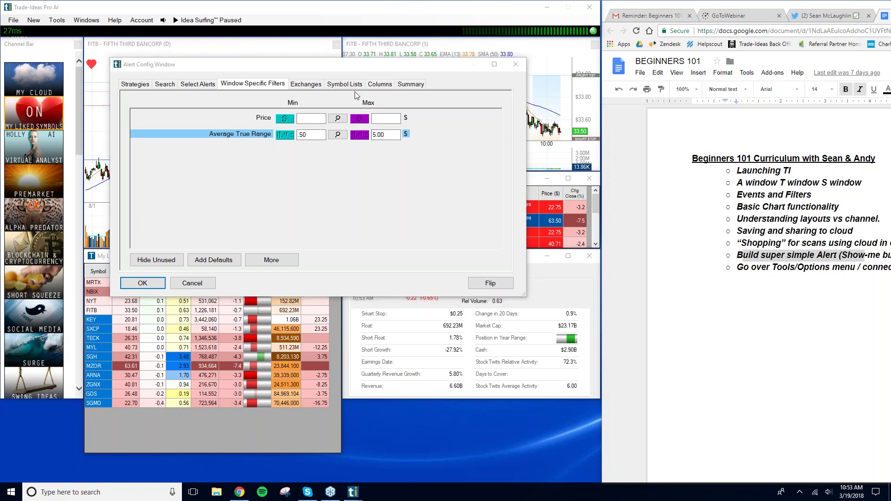
left_click_drag(338, 72, 371, 113)
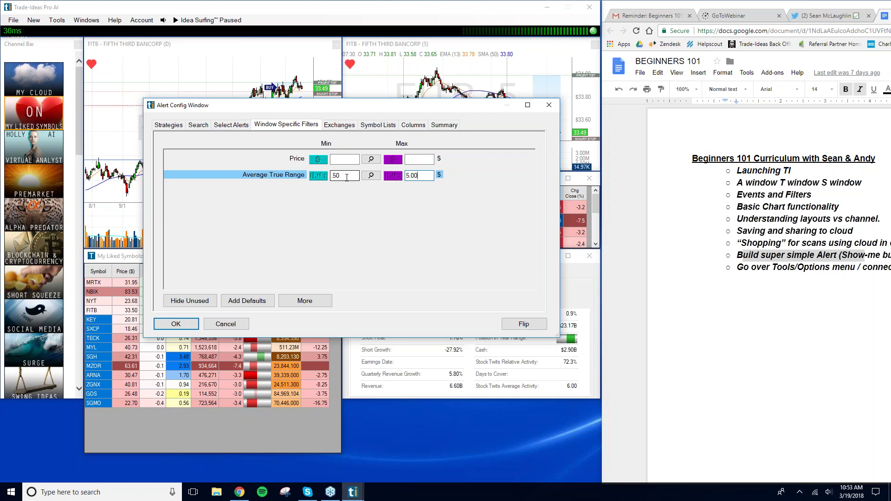
left_click(352, 160)
type("5.00")
left_click(430, 159)
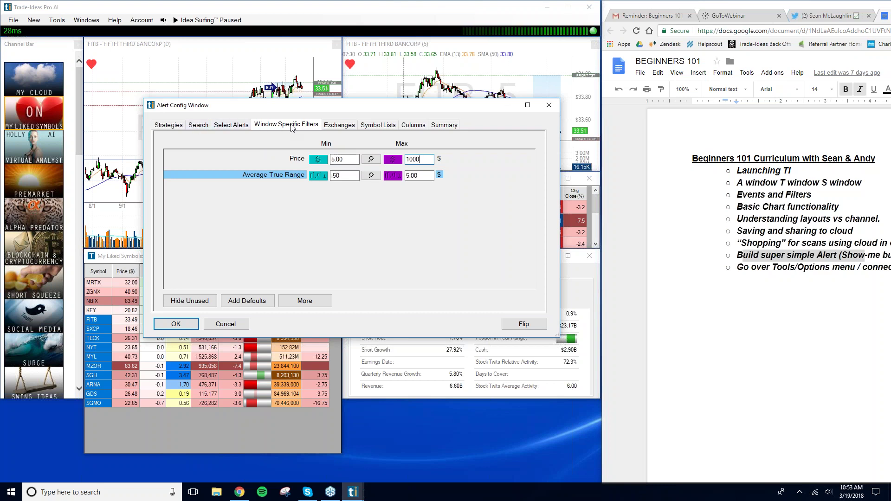
Search 'volume', add the Relative Volume filter, and set its minimum to 1.5
left_click(199, 124)
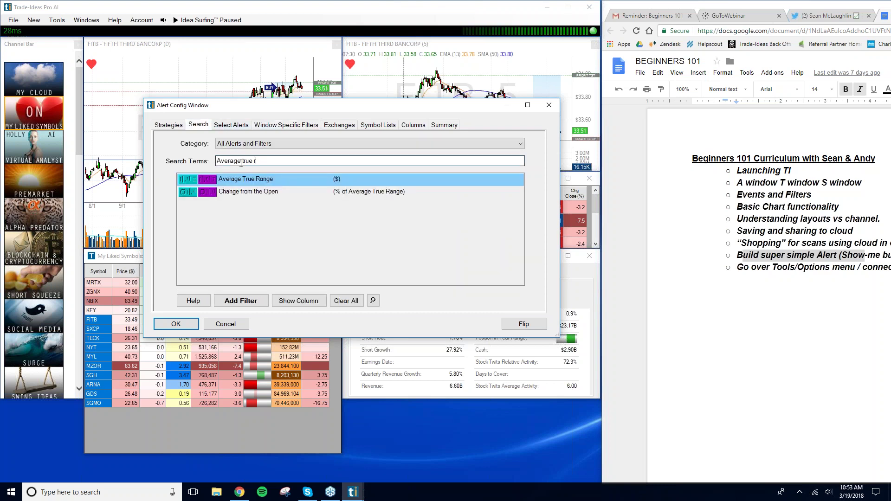
type("volume")
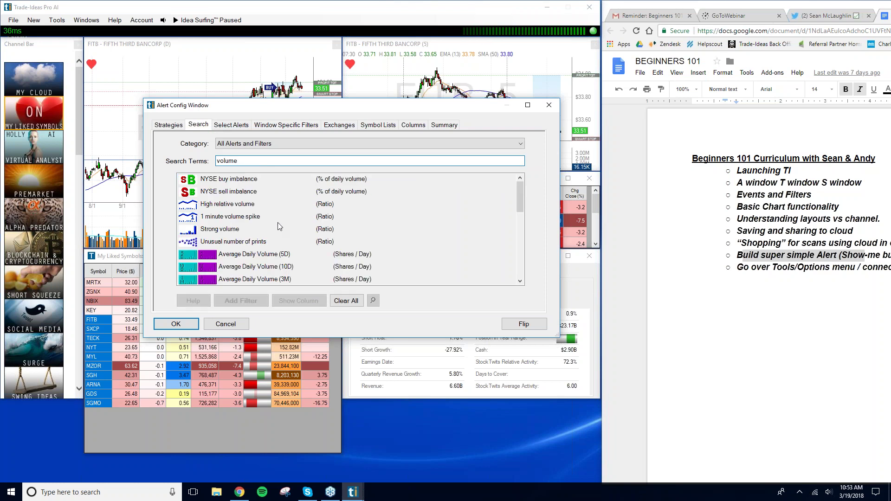
scroll(278, 226, "down", 3)
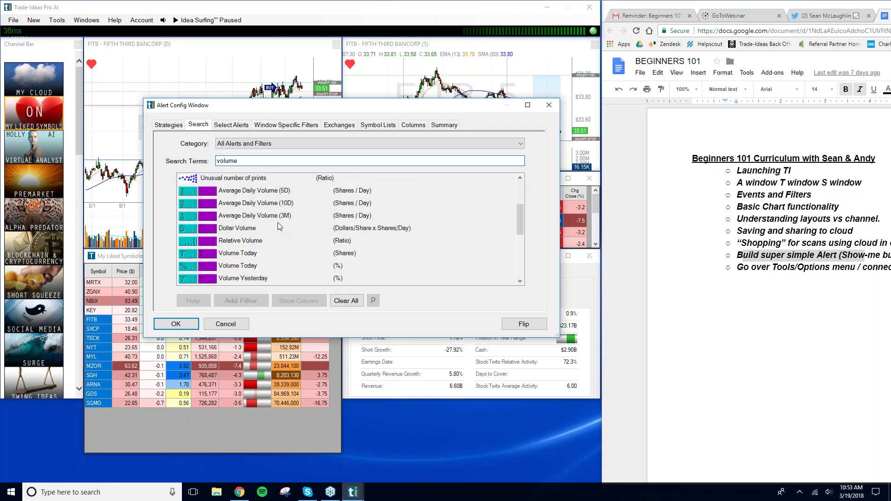
scroll(278, 223, "down", 1)
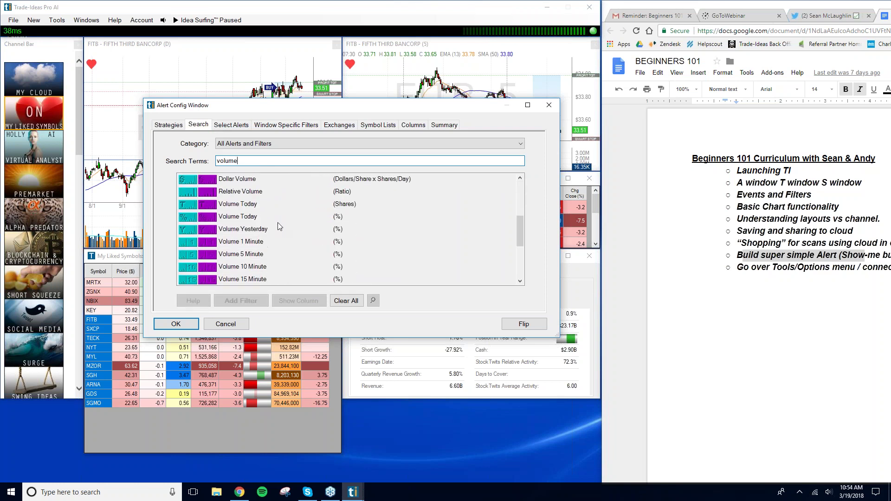
left_click(252, 195)
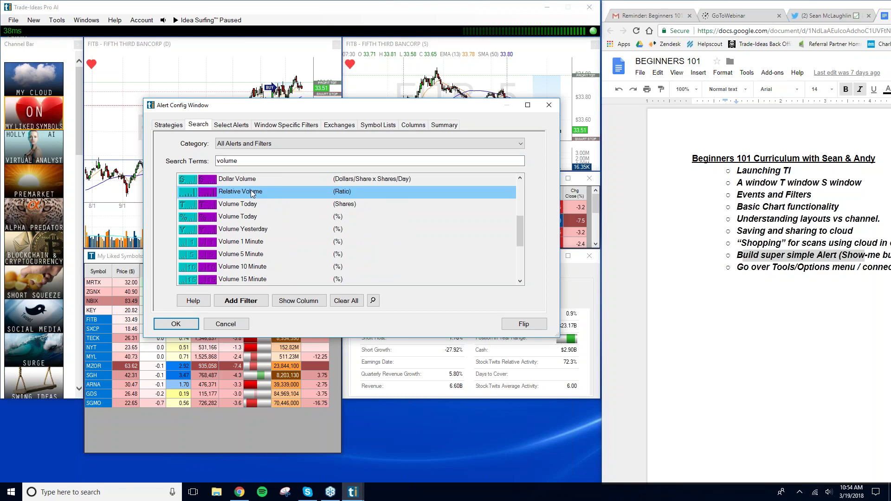
left_click(250, 301)
left_click(350, 193)
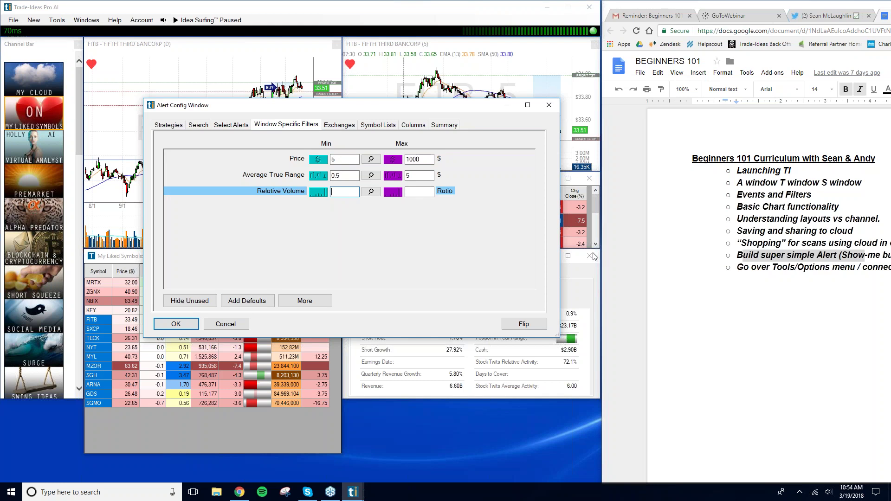
type("1")
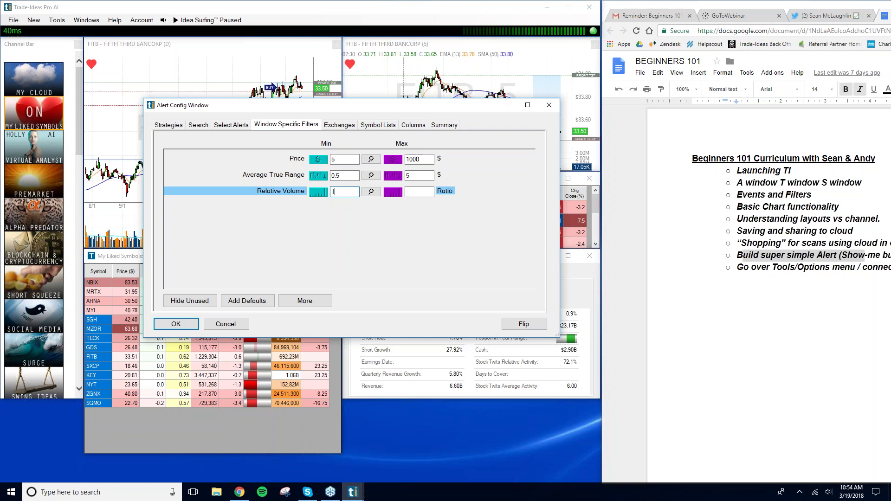
type("2.5")
left_click_drag(345, 191, 309, 191)
type("1")
Search 'average daily', add Average Daily Volume (3M), and set its minimum to 500000
left_click(197, 125)
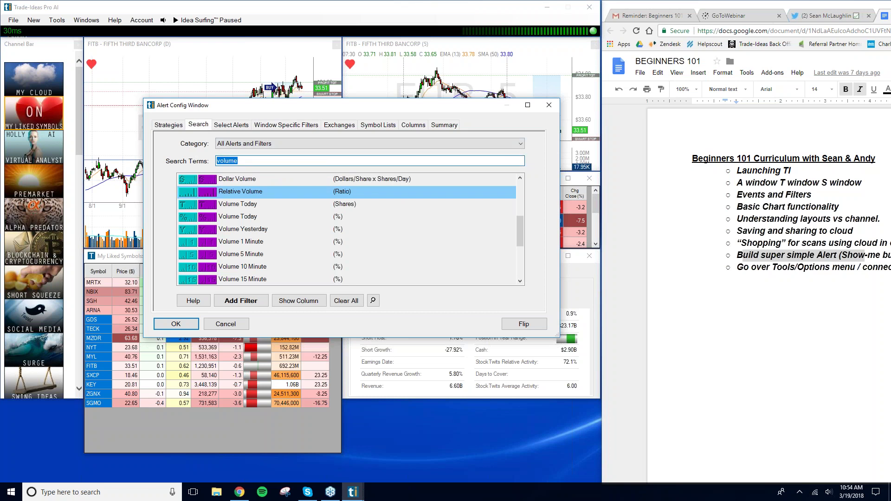
type("averag")
type("e daily")
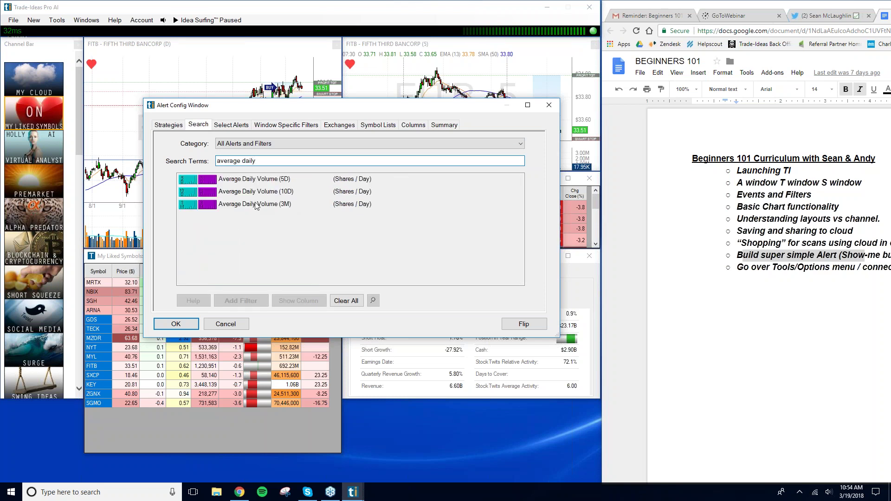
left_click(262, 204)
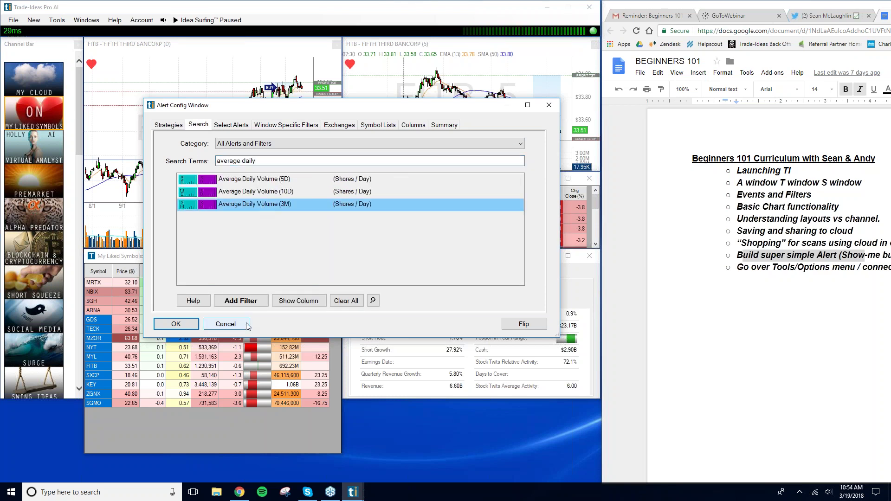
left_click(241, 301)
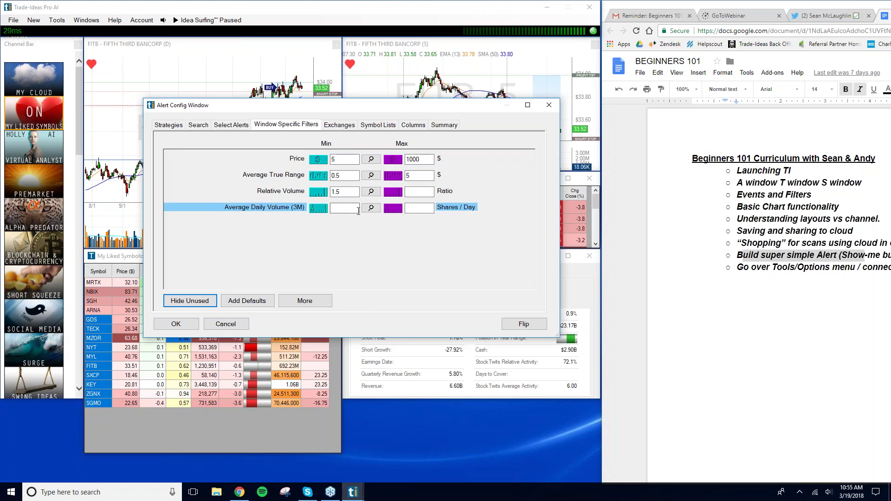
left_click(358, 208)
type("500000")
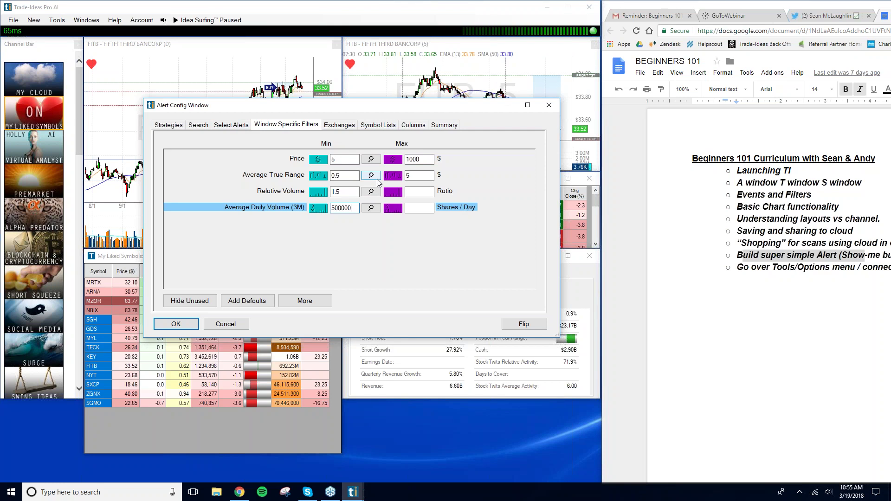
Replace the old filter search term with 'nnnnn' so no filters are listed
left_click(198, 124)
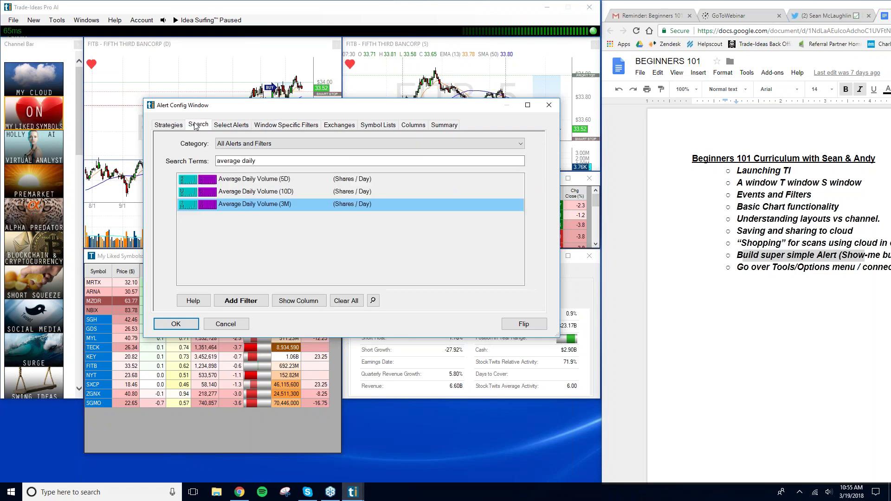
triple_click(255, 164)
type("nnnnn")
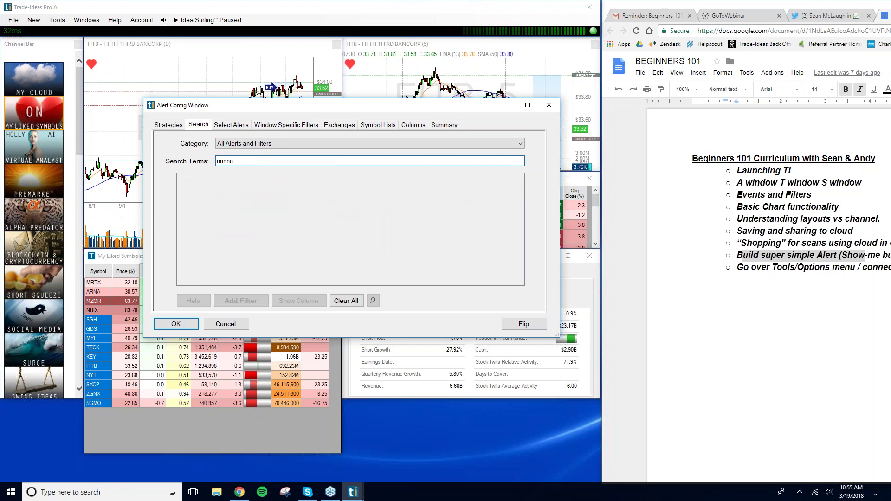
key("ctrl+a")
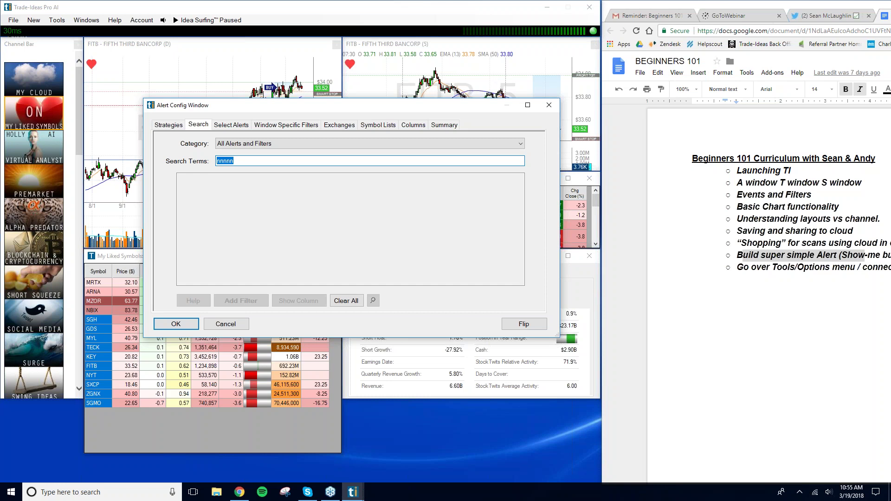
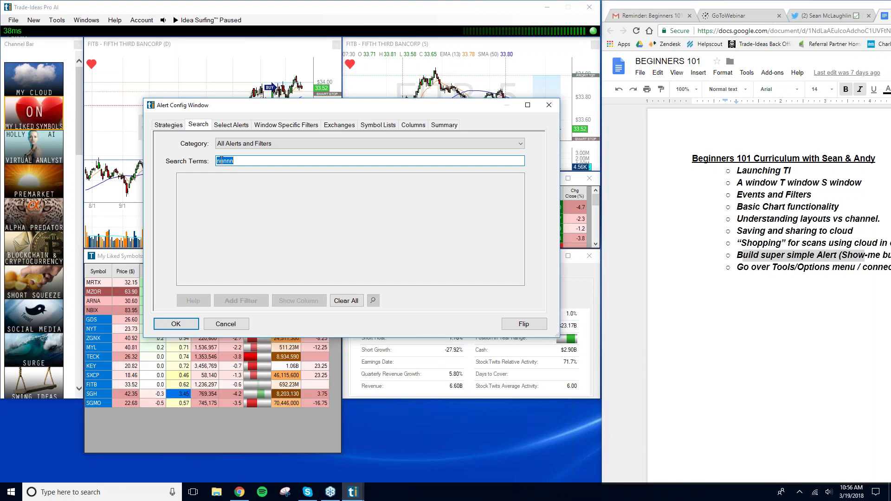
Leave the alert search and bring the main Trade-Ideas window to the front over the BABA charts
type("nnnnn")
double_click(231, 161)
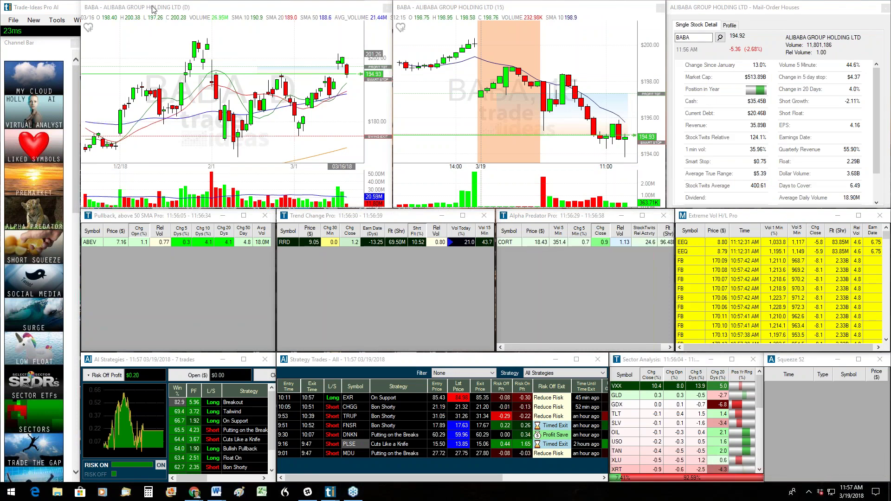
left_click(69, 8)
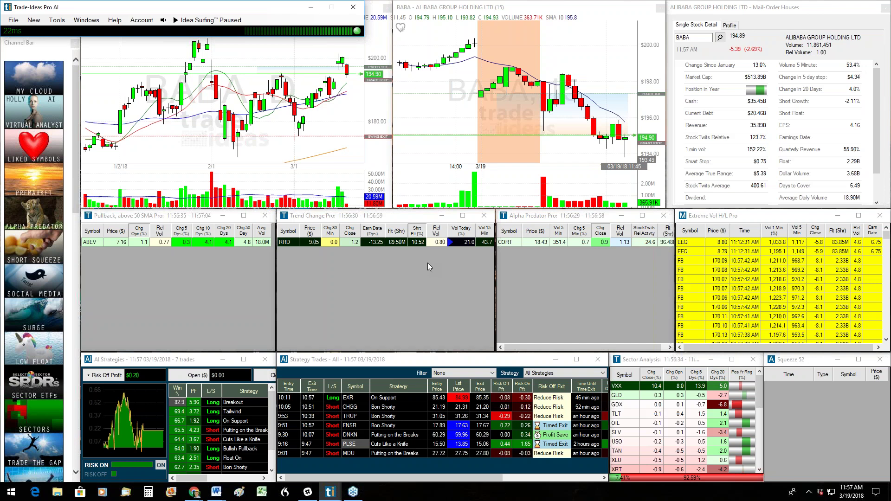
Create a new Alert Window, centre its config dialog, and choose Start From Scratch
left_click(33, 20)
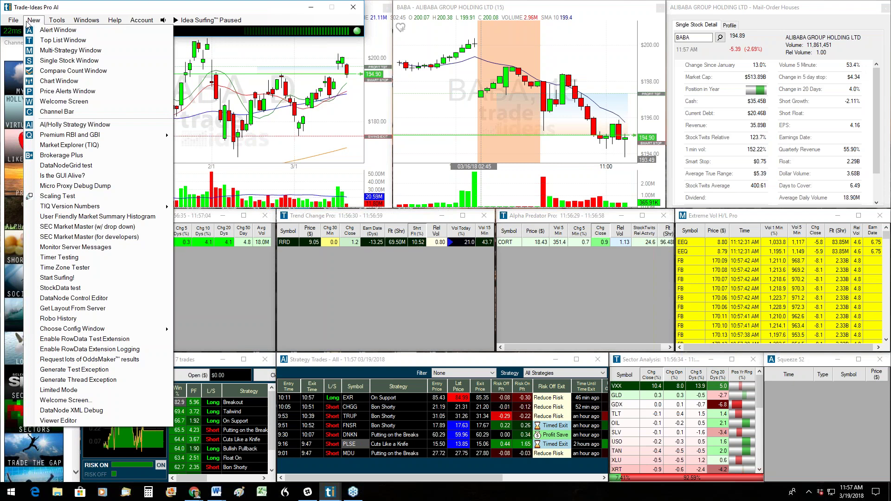
left_click(56, 29)
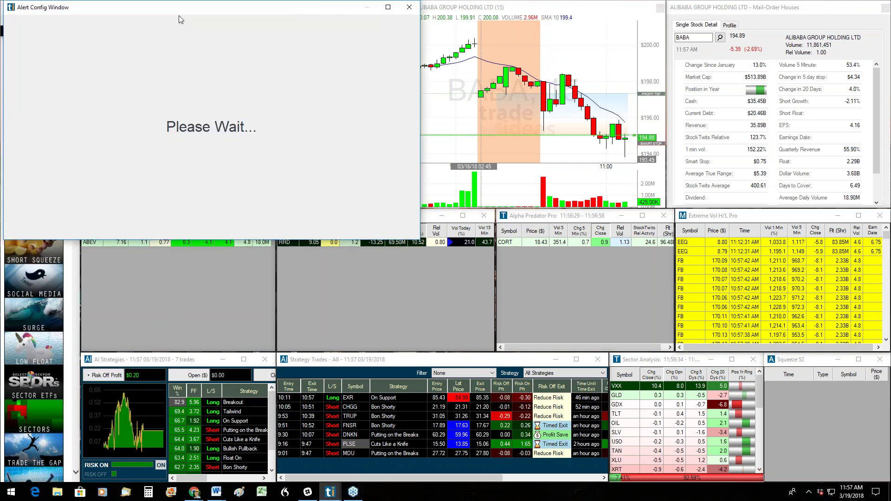
left_click_drag(179, 16, 459, 213)
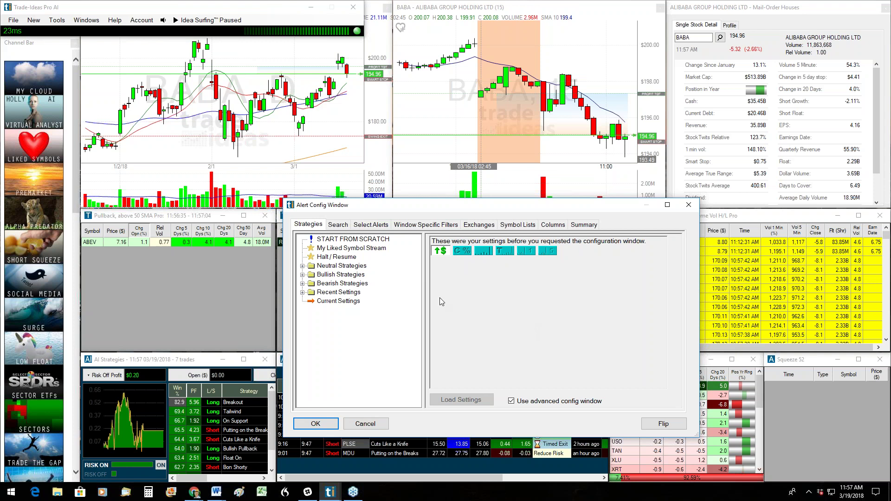
left_click(327, 241)
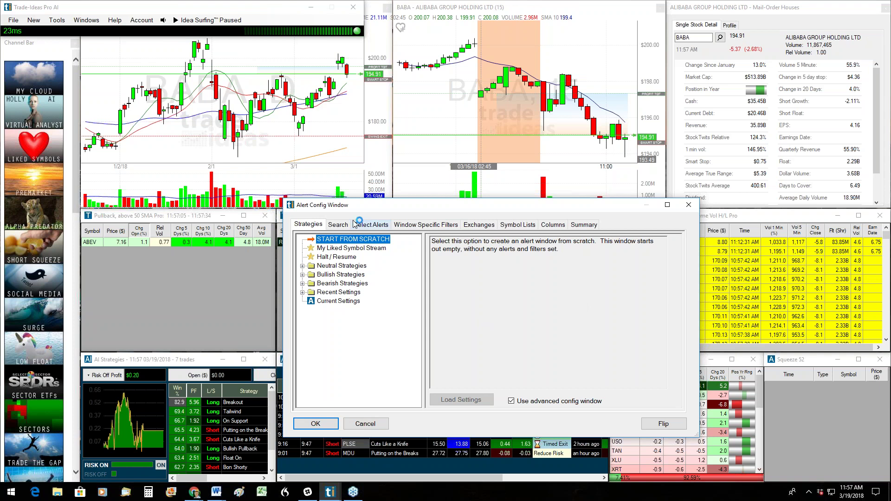
left_click(338, 226)
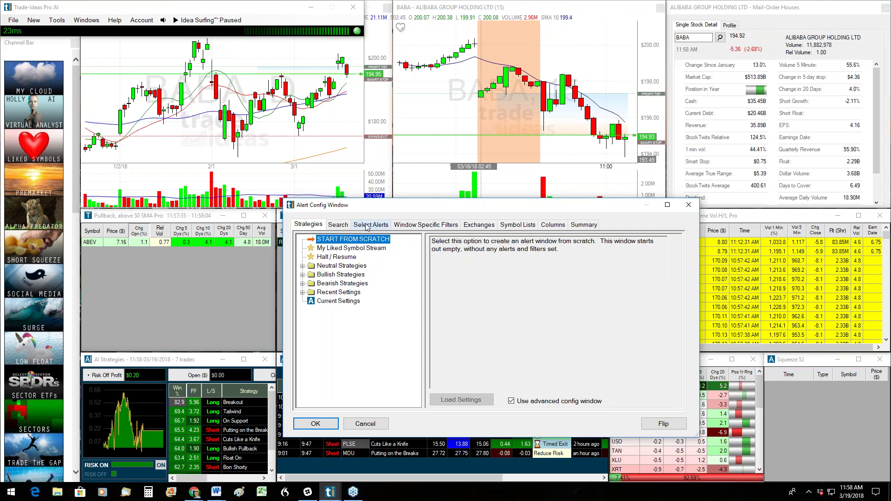
Search alerts for 'new hi' and add the New high alert
left_click(339, 225)
left_click(396, 262)
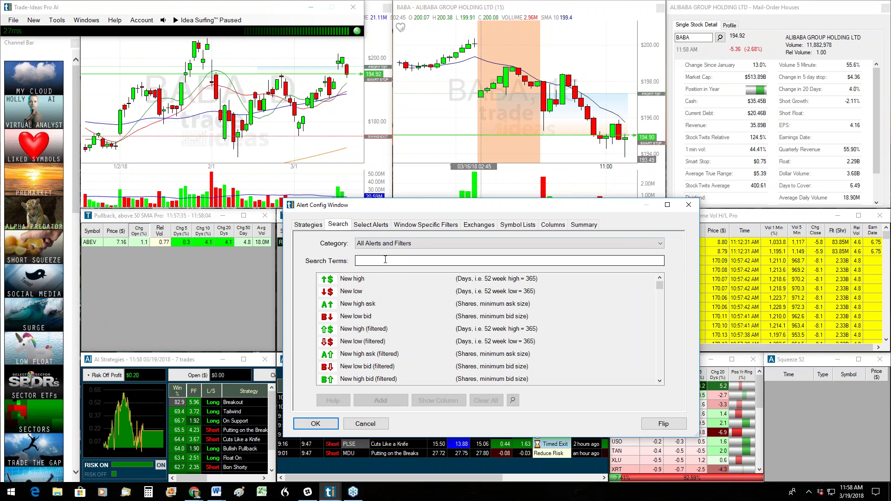
mouse_move(658, 290)
left_mouse_down()
mouse_move(659, 367)
mouse_move(662, 283)
left_mouse_up()
left_click(381, 260)
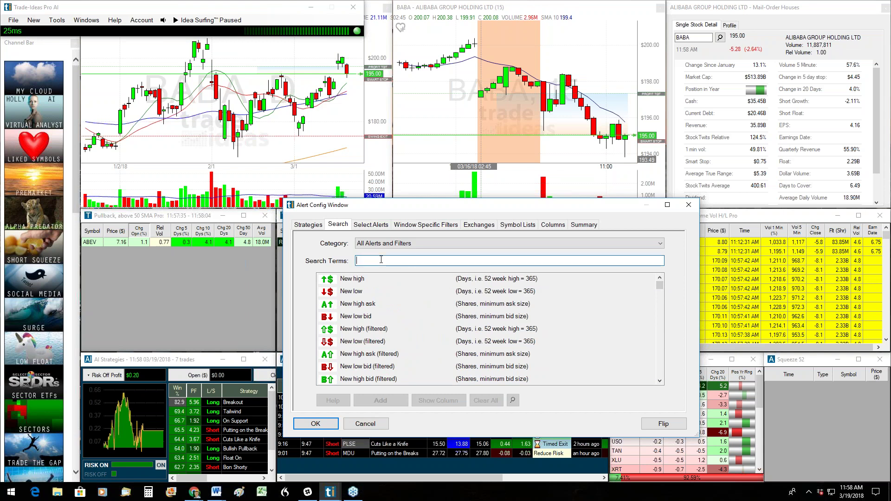
type("bo")
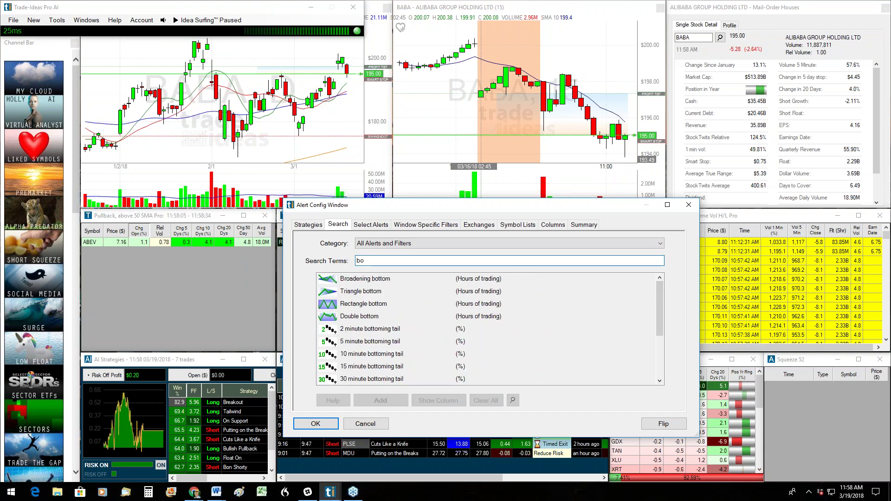
type("l")
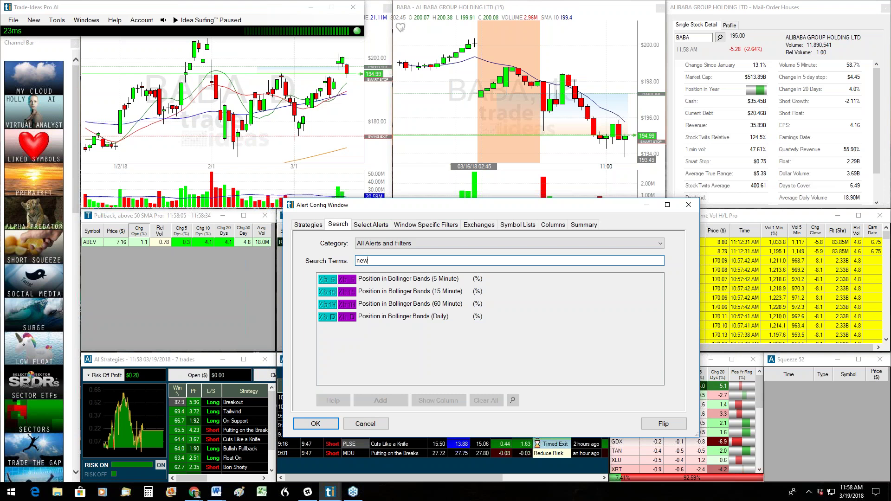
type("hi")
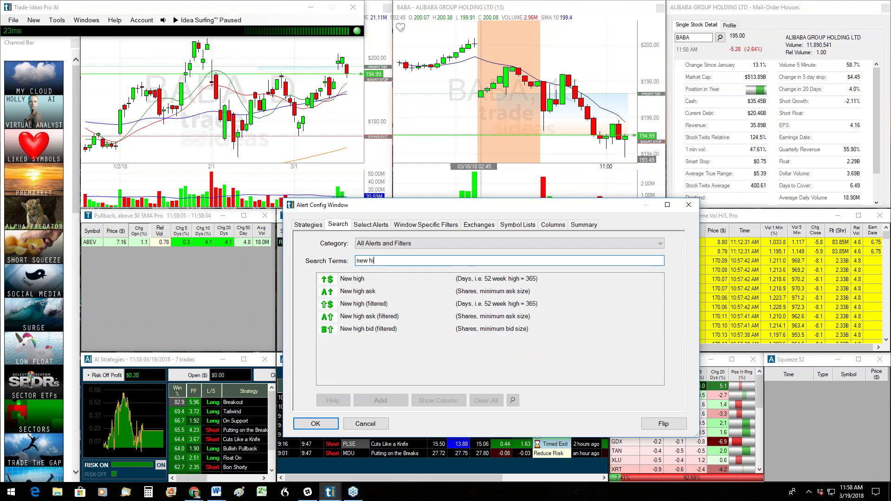
left_click(356, 279)
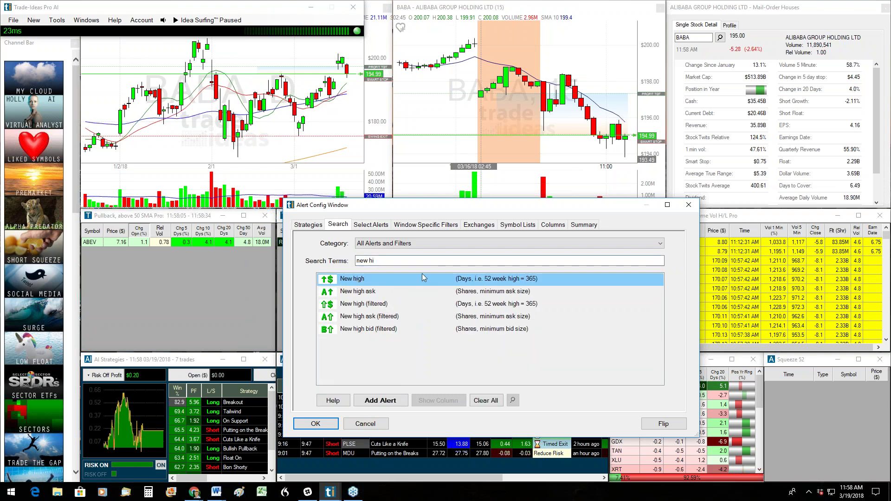
left_click(385, 401)
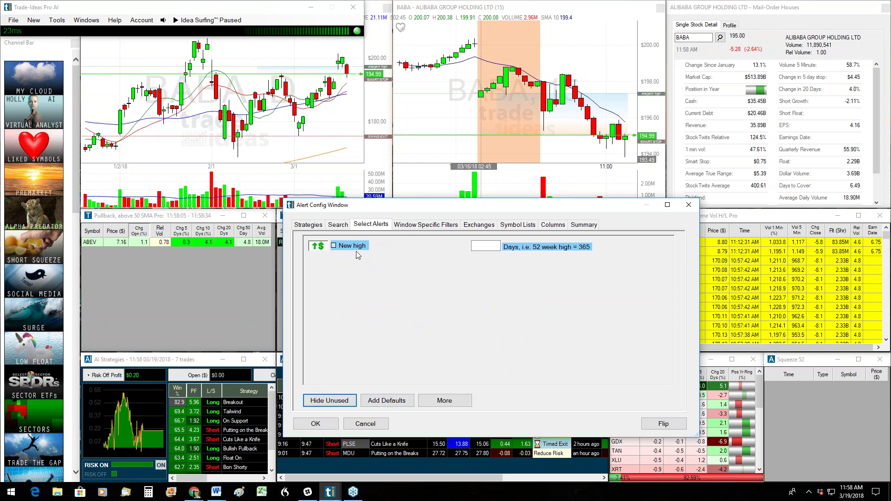
Tick New high, try 50 then 200 days, and leave the days value blank
left_click(334, 247)
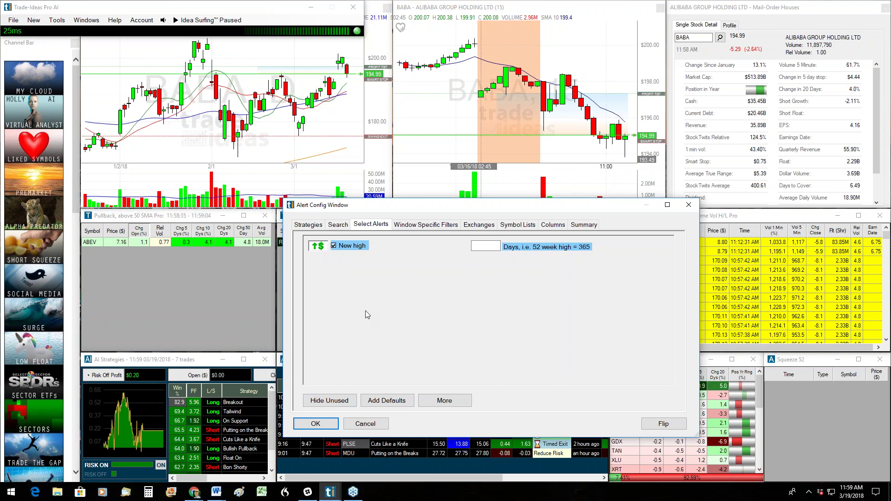
left_click(487, 246)
type("50")
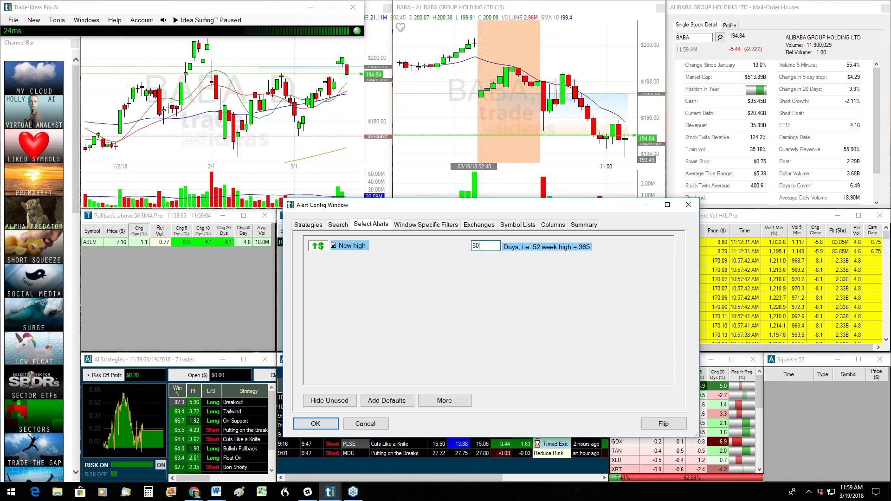
key("shift+Home")
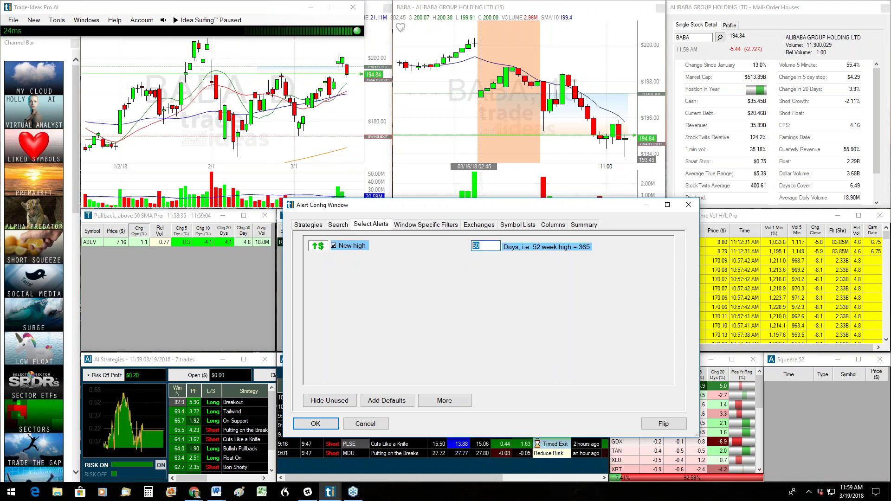
type("200")
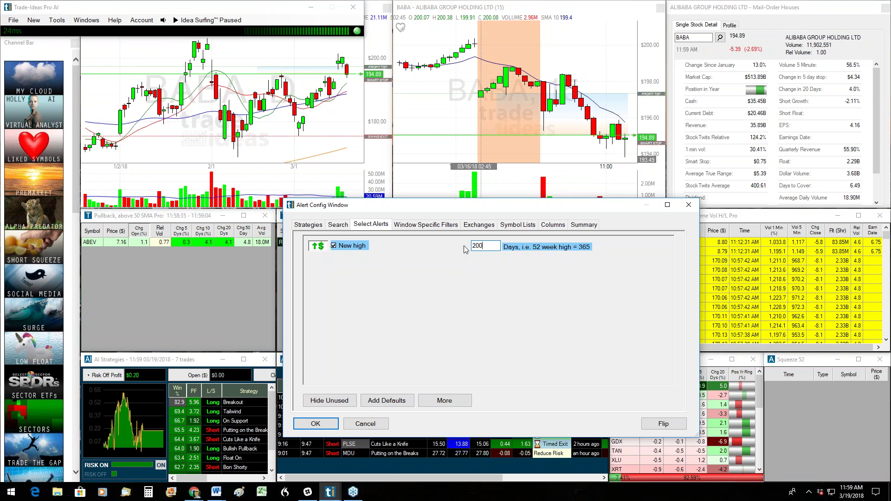
key("shift+Home")
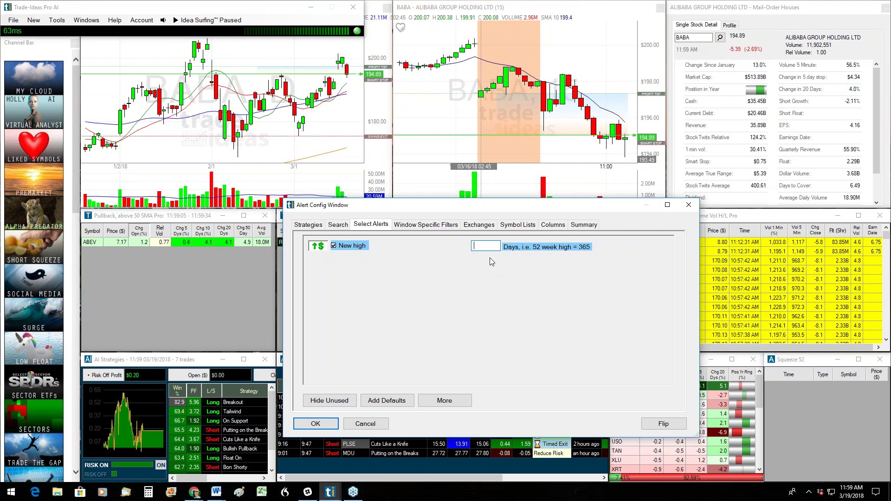
Set the window-specific Price filter to a 5–100 range
left_click(423, 224)
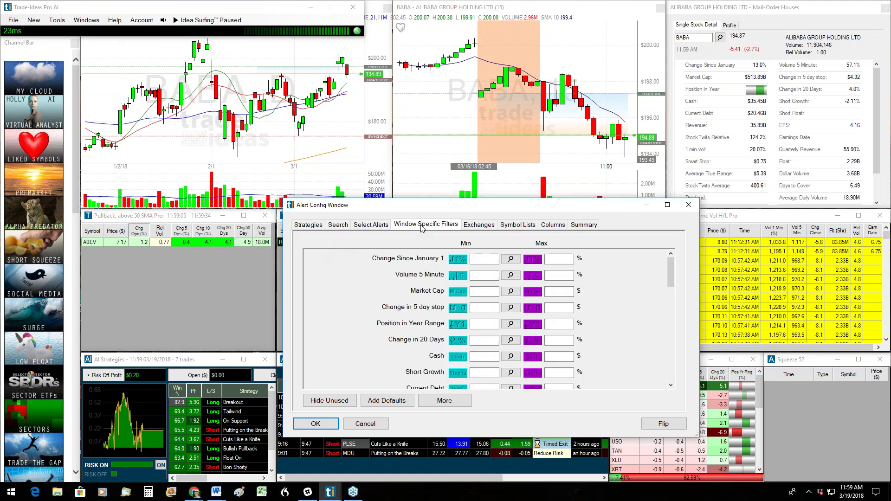
left_click_drag(665, 281, 665, 368)
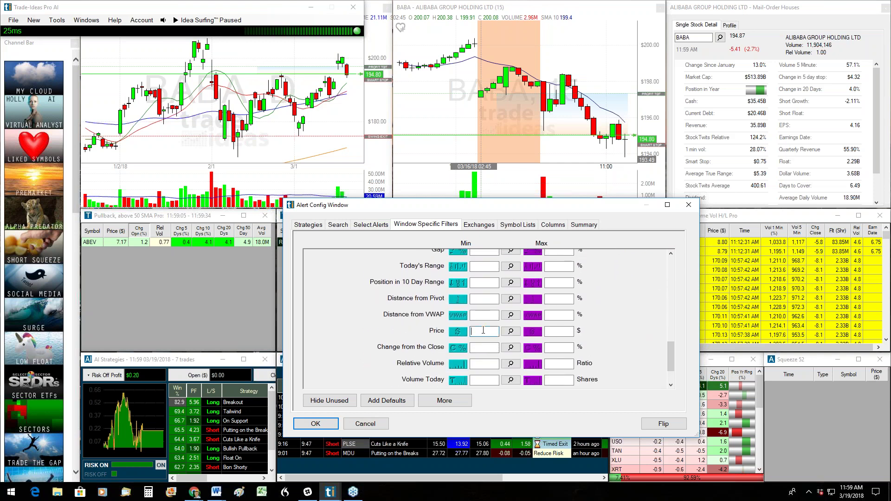
left_click(554, 332)
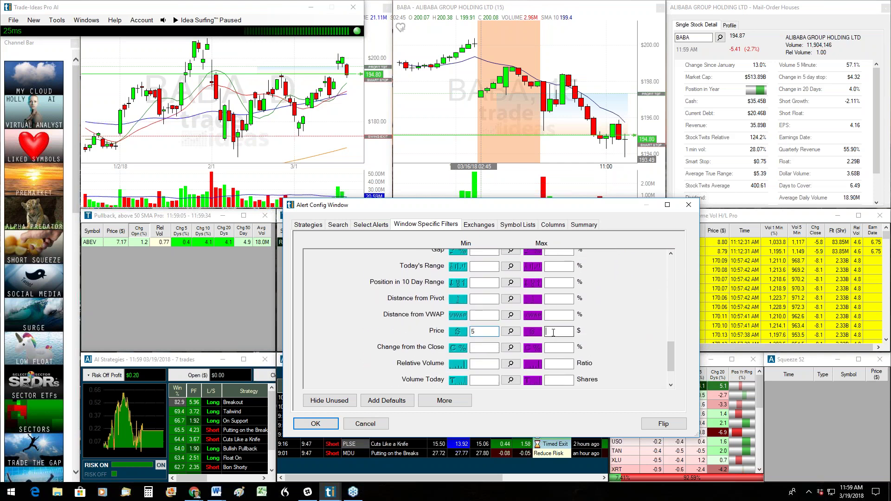
type("100")
scroll(511, 298, "up", 5)
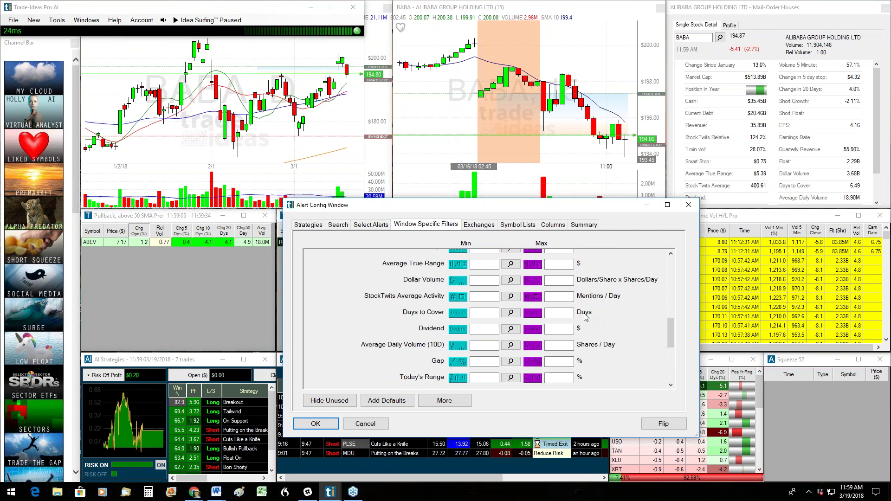
Add a Relative Volume filter with a minimum of 1.5
left_click(338, 225)
left_click_drag(372, 261, 345, 260)
type("rel ")
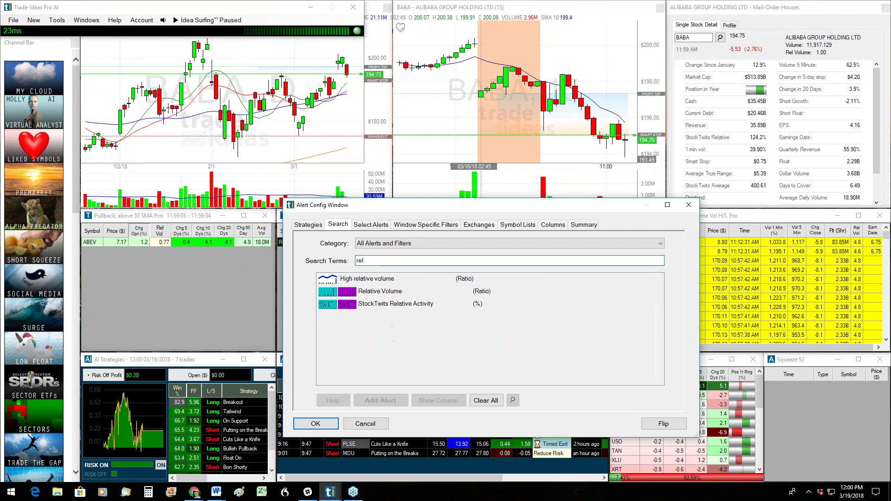
type("vol")
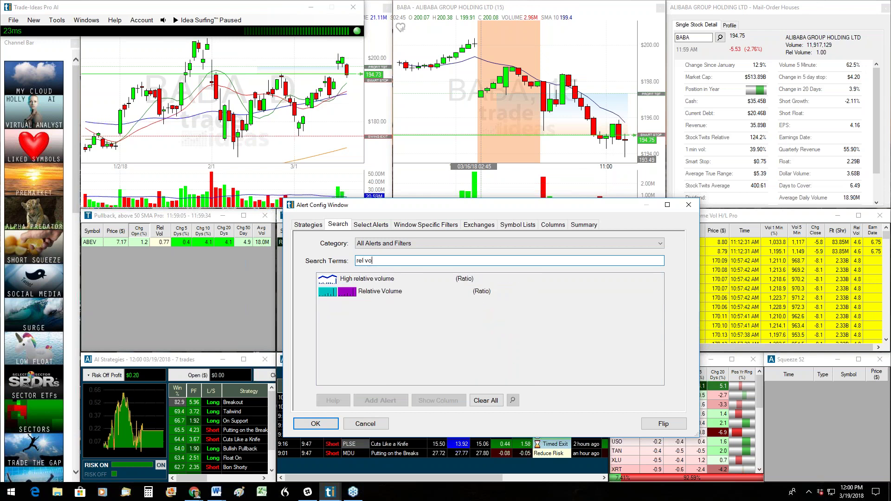
left_click(367, 293)
left_click(403, 400)
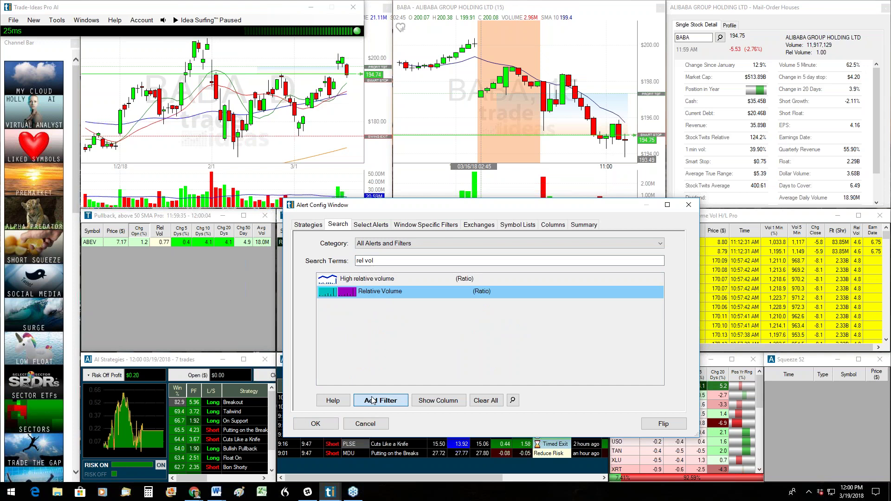
left_click(486, 319)
type("1.5")
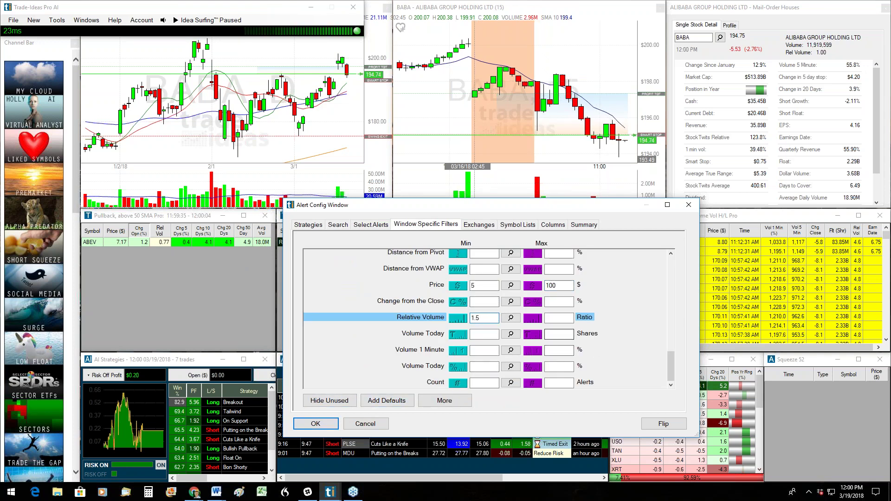
Search filters for 'dai vol' and pick Average Daily Volume (3M)
left_click(338, 225)
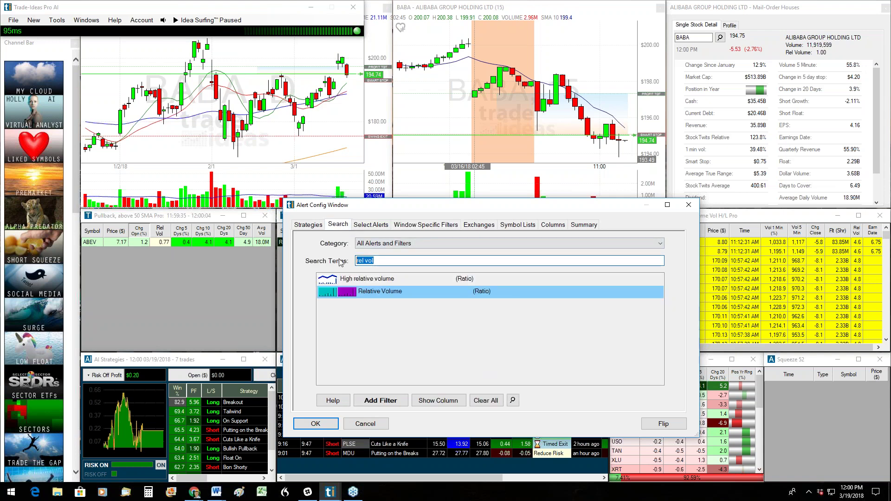
type("dai vol")
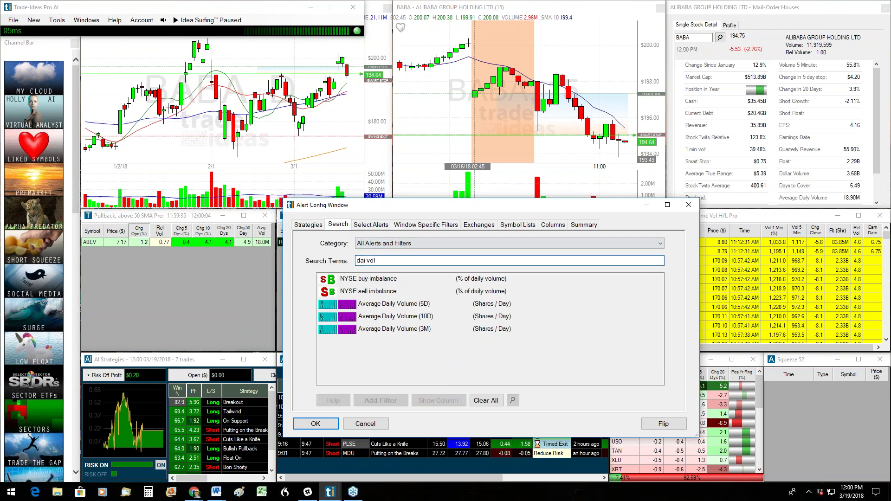
left_click(402, 330)
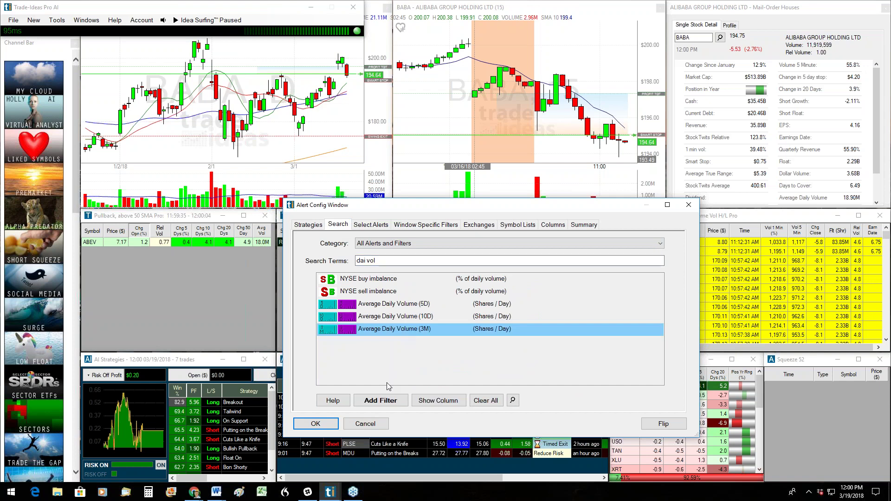
Add the Average Daily Volume (3M) filter with a minimum of 500000
left_click(384, 401)
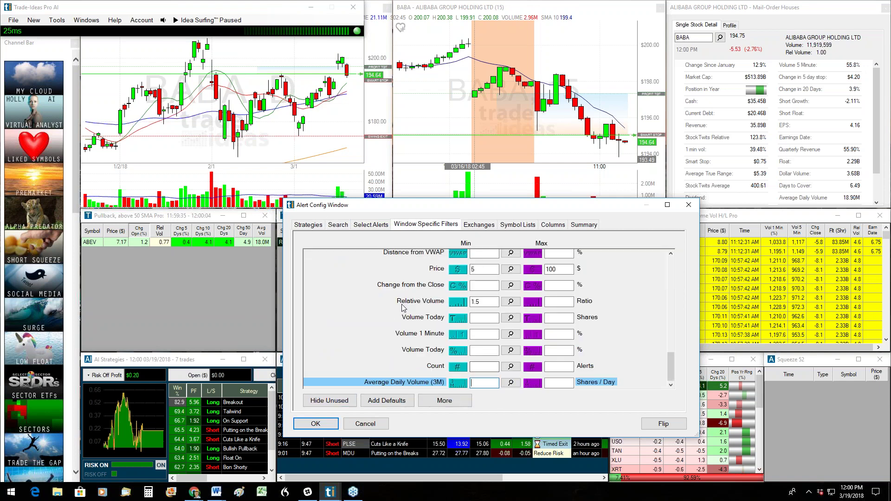
type("500000")
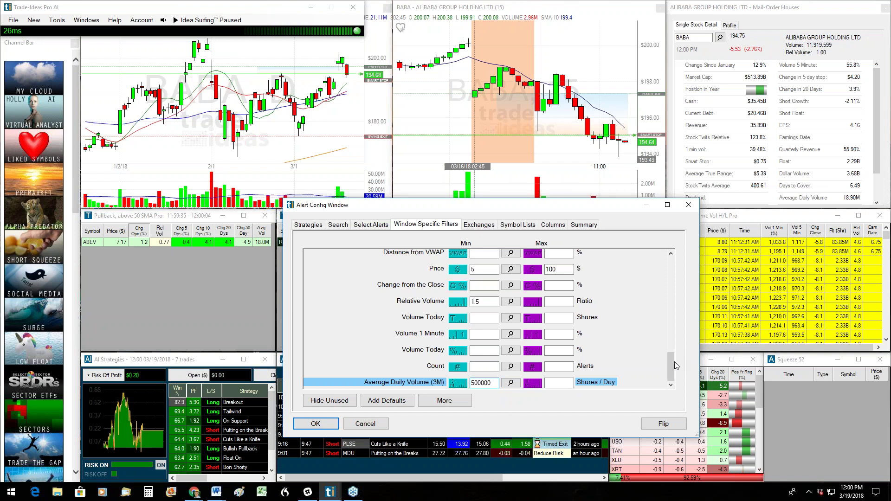
mouse_move(672, 363)
left_mouse_down()
mouse_move(670, 295)
mouse_move(671, 377)
left_mouse_up()
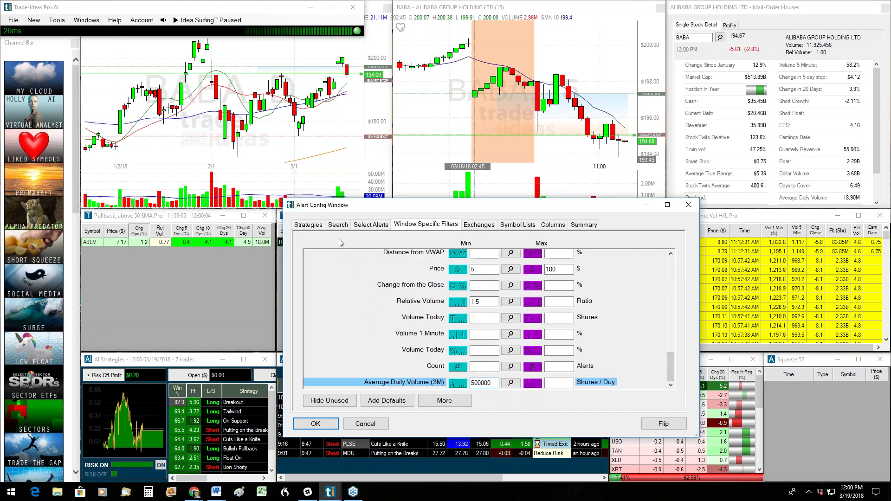
Find 'ave tr' and add an Average True Range filter capped at 5
left_click(338, 225)
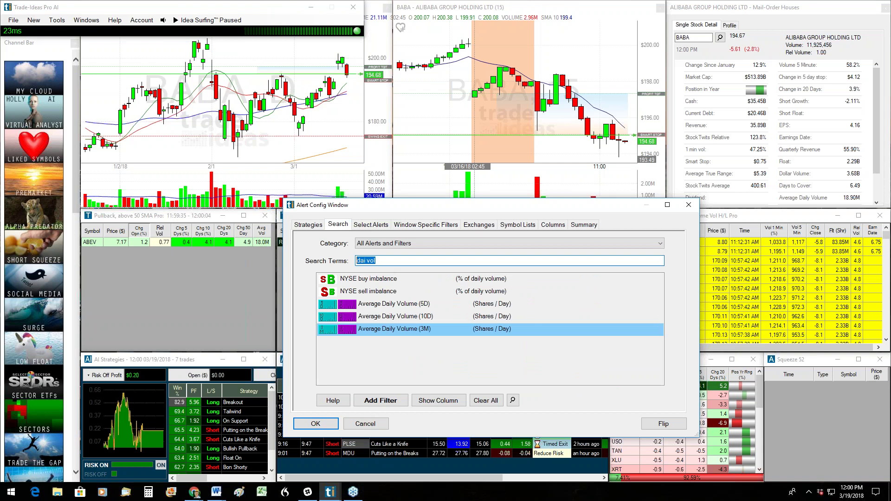
type("av")
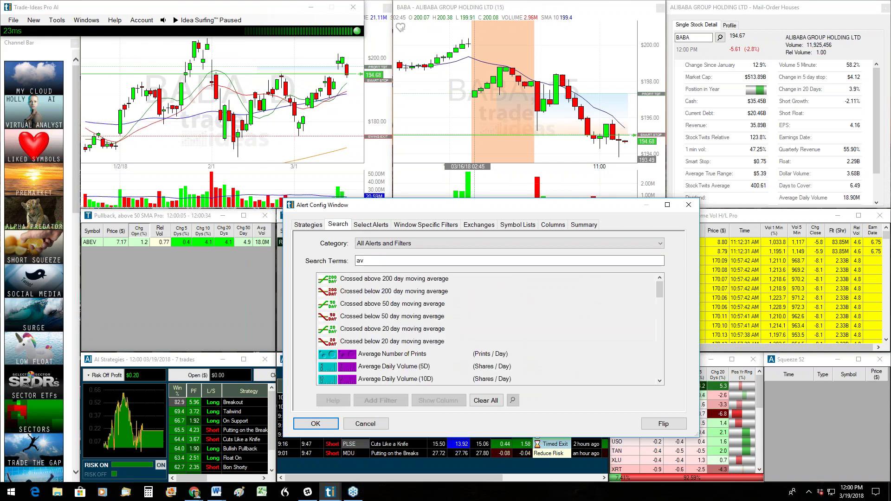
type("e tr")
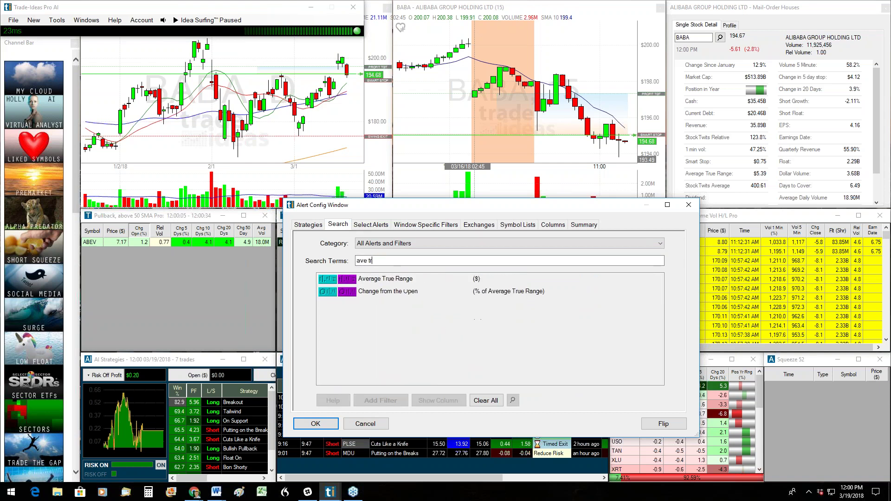
left_click(385, 278)
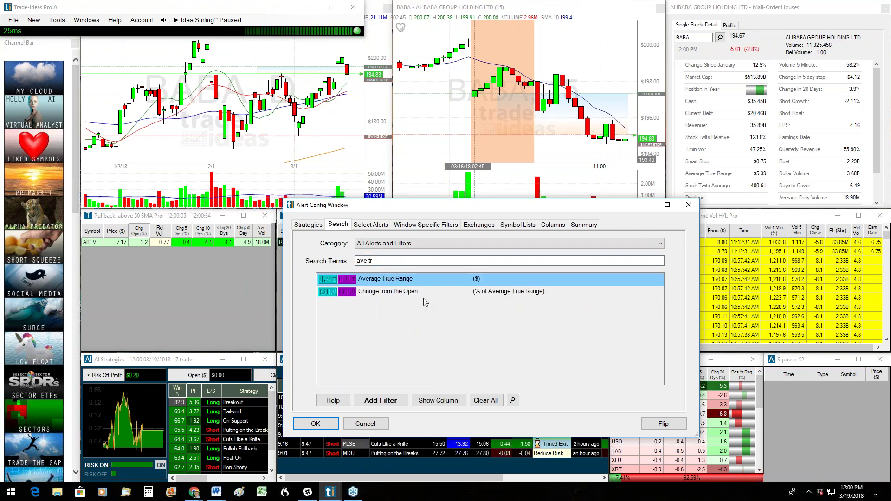
left_click(384, 401)
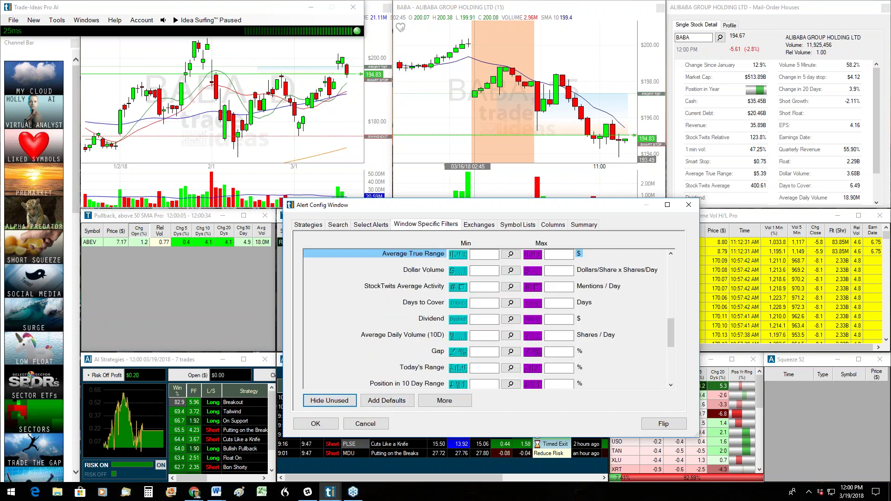
left_click(484, 255)
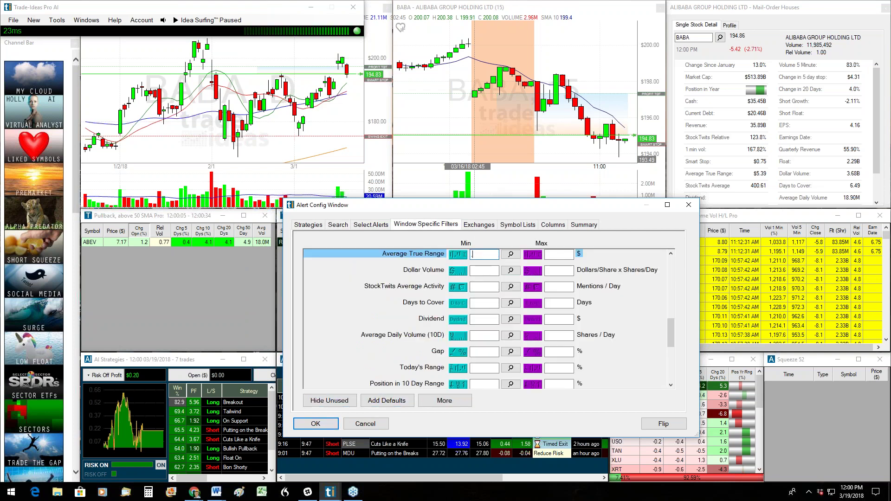
type("5")
left_click_drag(672, 329, 673, 357)
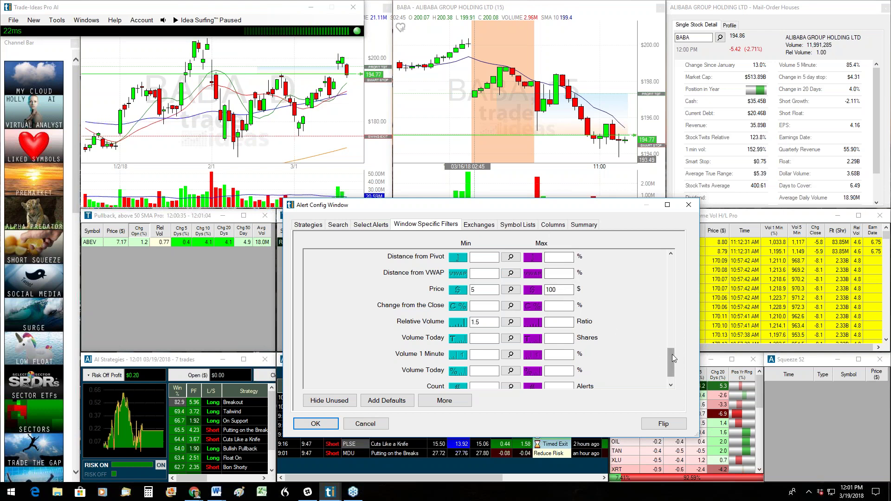
Scroll the filter list, then view the Exchanges page covering NYSE, NYSE Arca, AMEX and NASDAQ
left_click_drag(672, 357, 667, 266)
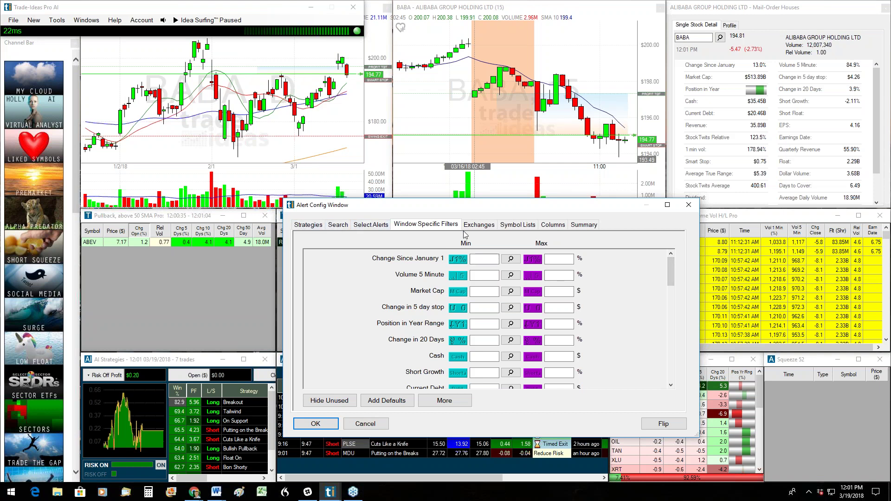
mouse_move(671, 293)
left_mouse_down()
mouse_move(671, 366)
mouse_move(671, 278)
left_mouse_up()
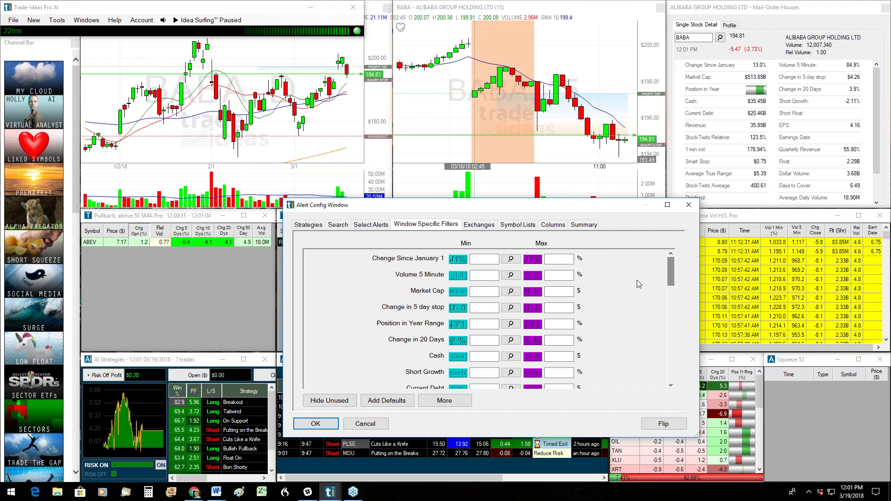
left_click(476, 227)
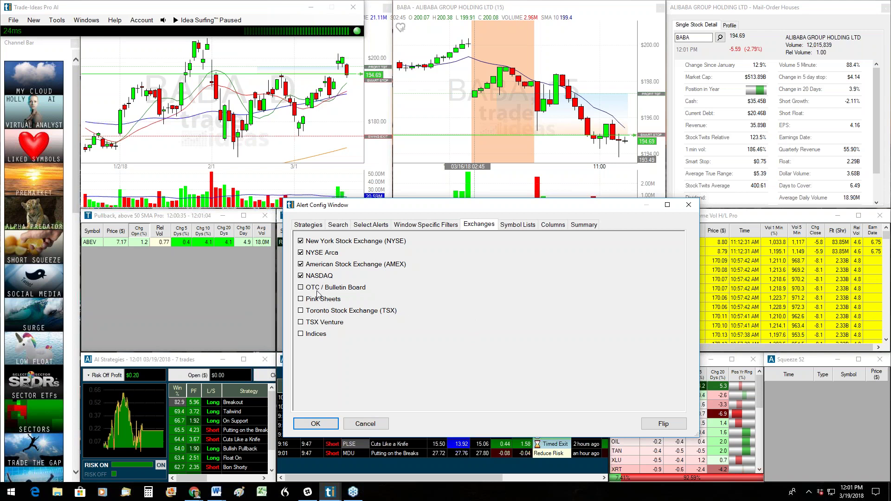
Look over the Symbol Lists page, then show the Columns page
left_click(518, 229)
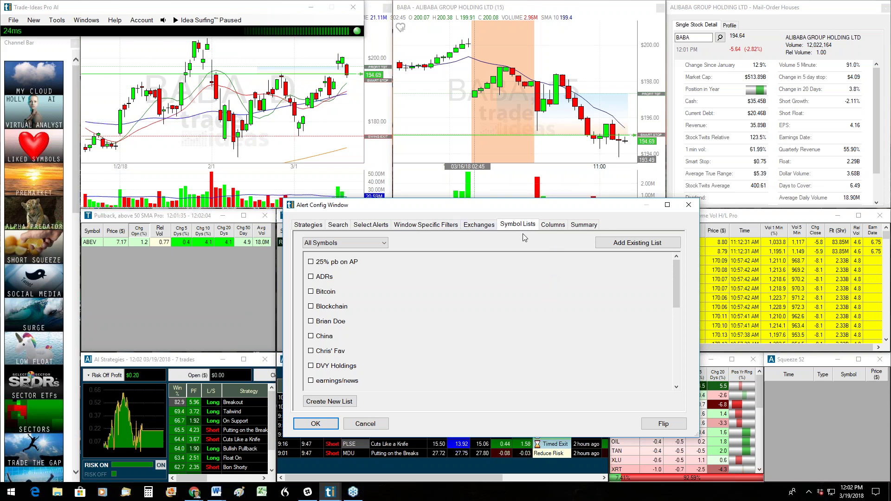
left_click(547, 226)
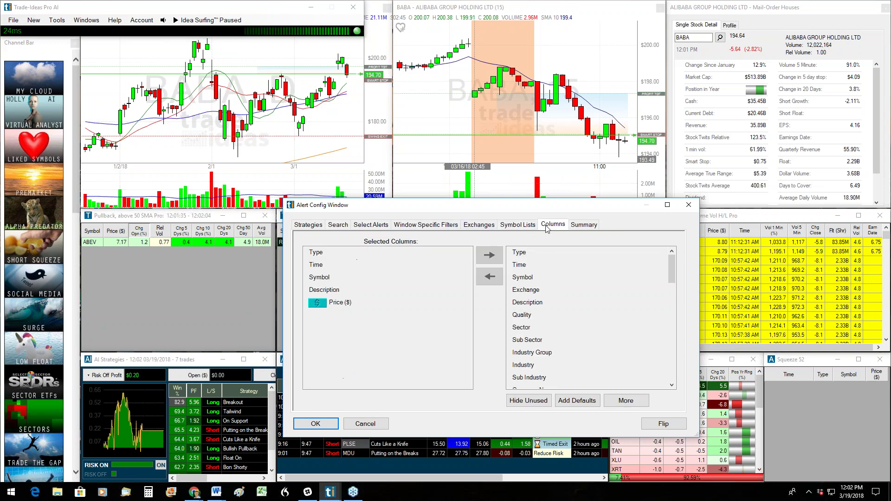
Remove the Description column and add Relative Volume (Ratio) and Average True Range ($) columns
left_click(325, 291)
left_click(484, 257)
left_click_drag(671, 277, 677, 369)
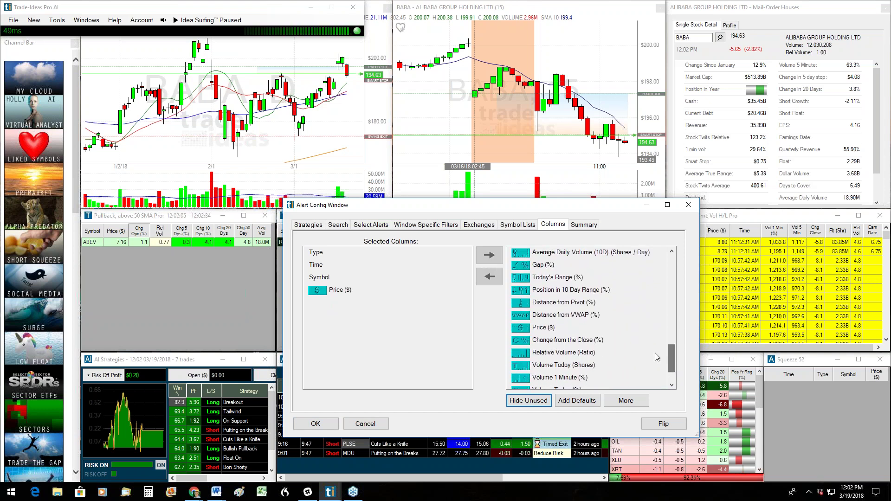
left_click(555, 353)
left_click(489, 277)
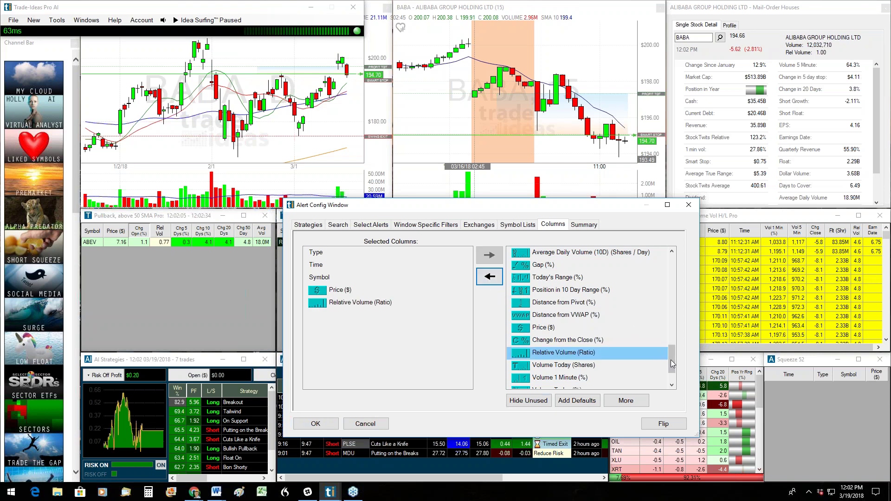
left_click_drag(672, 364, 672, 343)
left_click(535, 291)
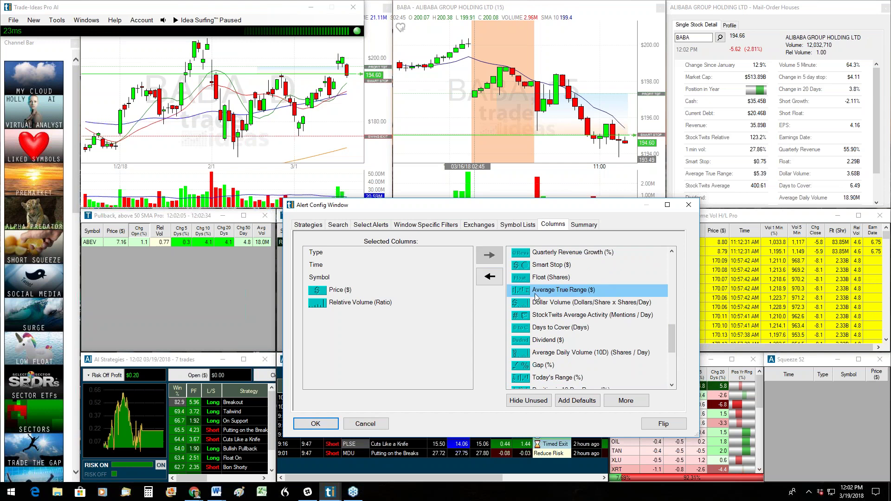
left_click(489, 276)
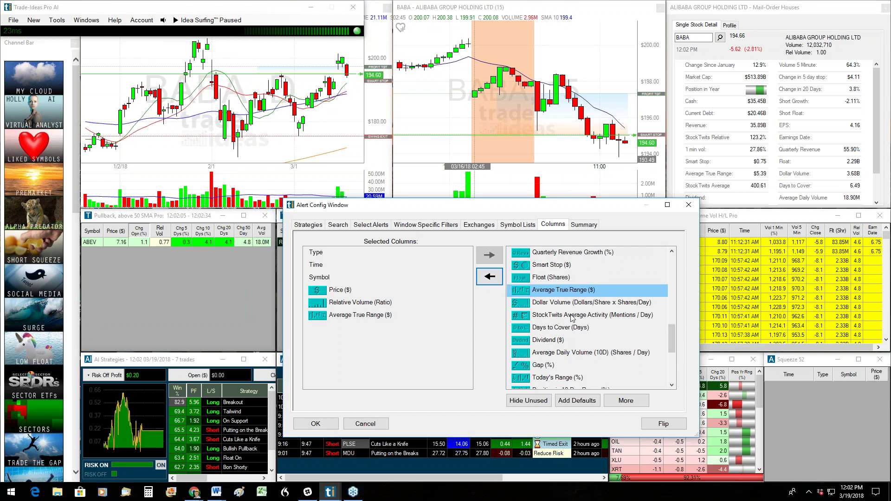
left_click_drag(673, 338, 672, 301)
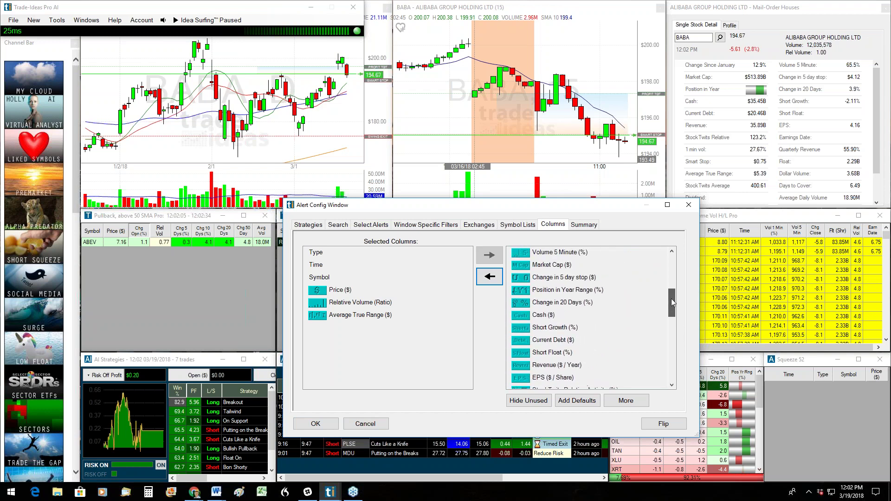
Search 'vol 5' and show the Volume 5 Minute column
left_click(338, 224)
triple_click(351, 259)
type("vol ")
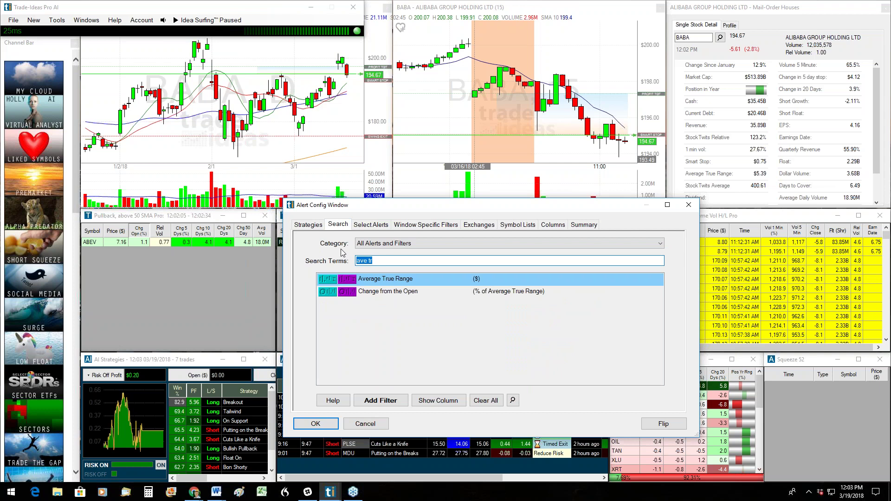
type("5")
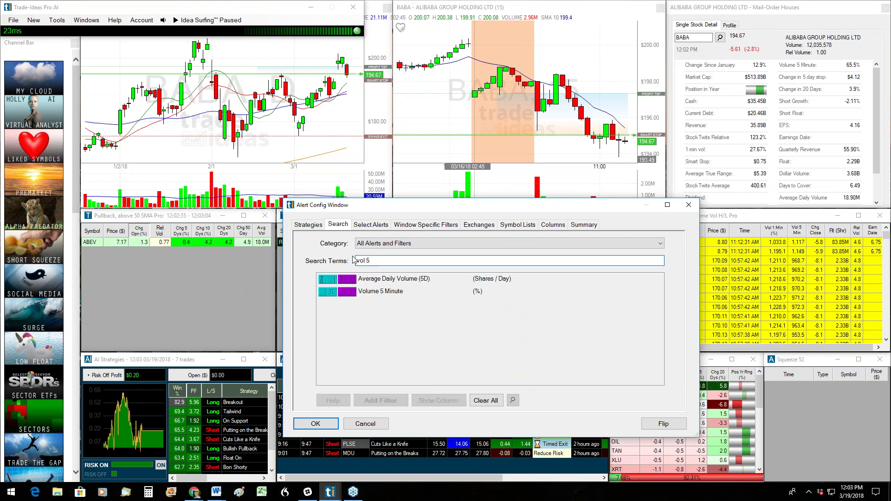
left_click(383, 291)
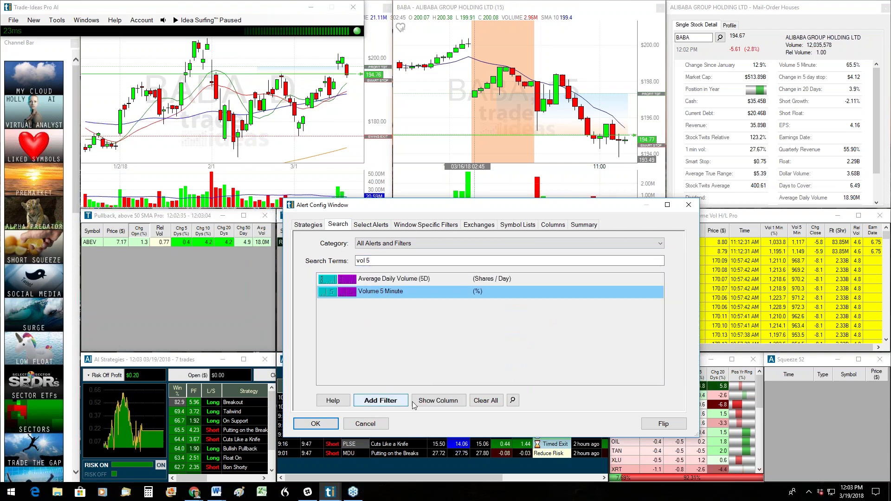
left_click(432, 402)
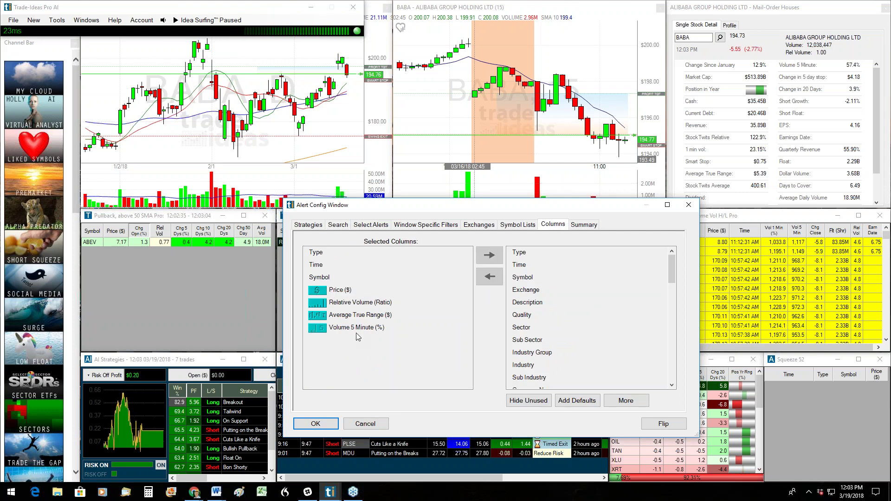
Name the window 'New High with ATR filter', create it, and place it narrower near centre
left_click(584, 227)
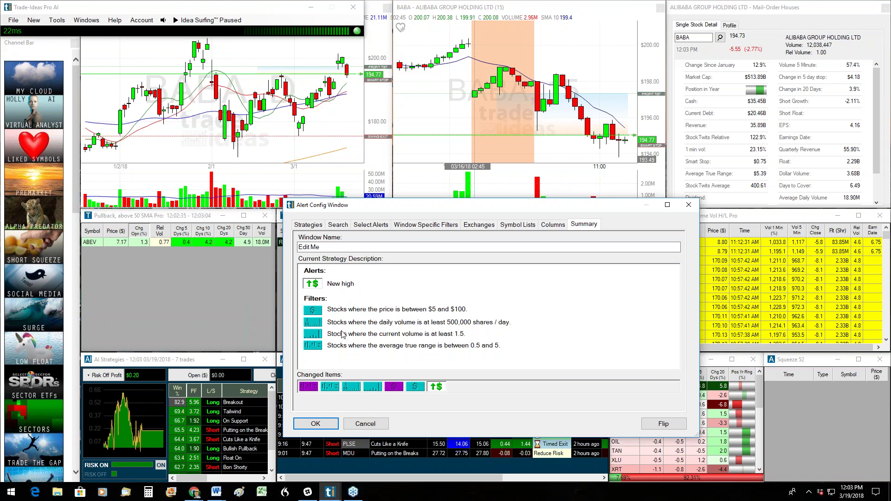
left_click(299, 247)
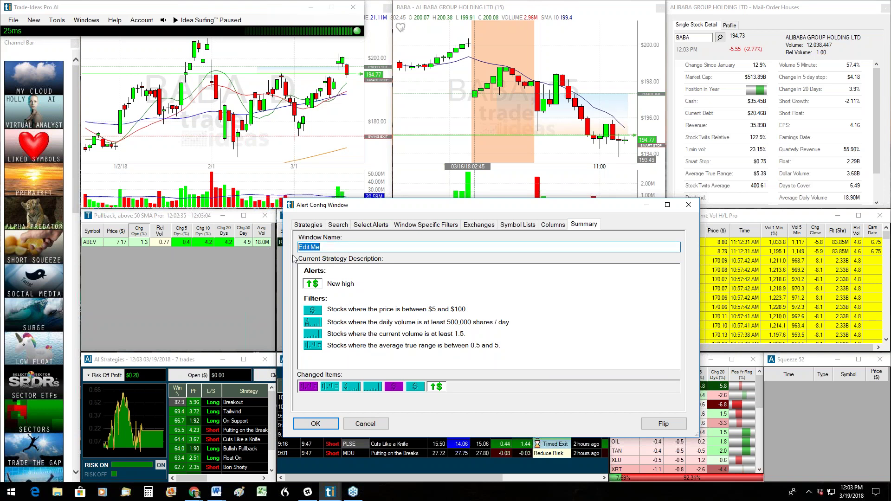
type("New ")
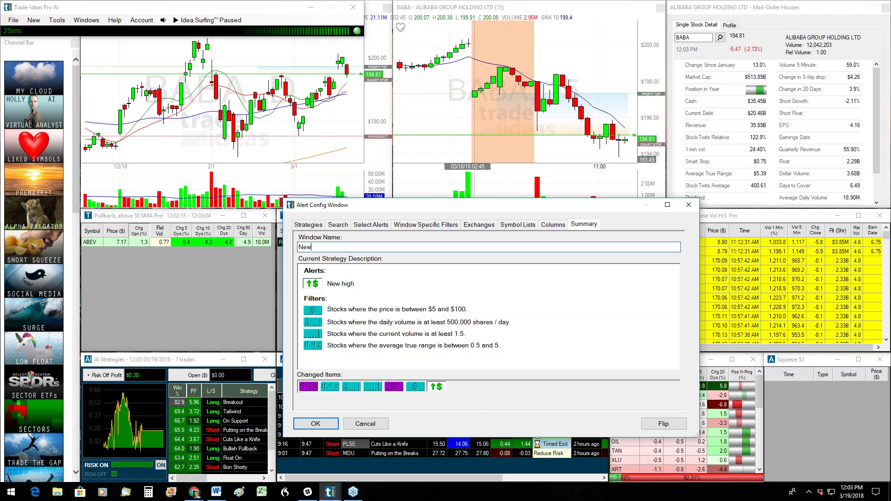
type("High with ATR filter")
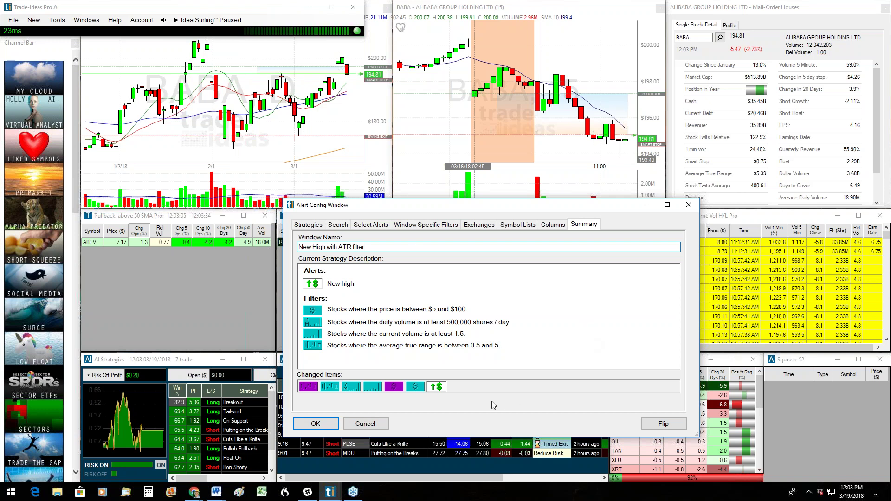
left_click(311, 425)
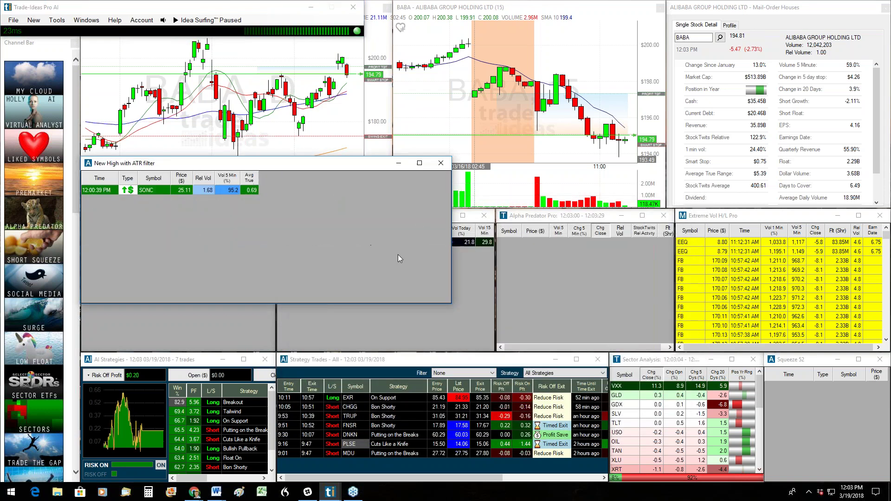
left_click_drag(290, 165, 473, 271)
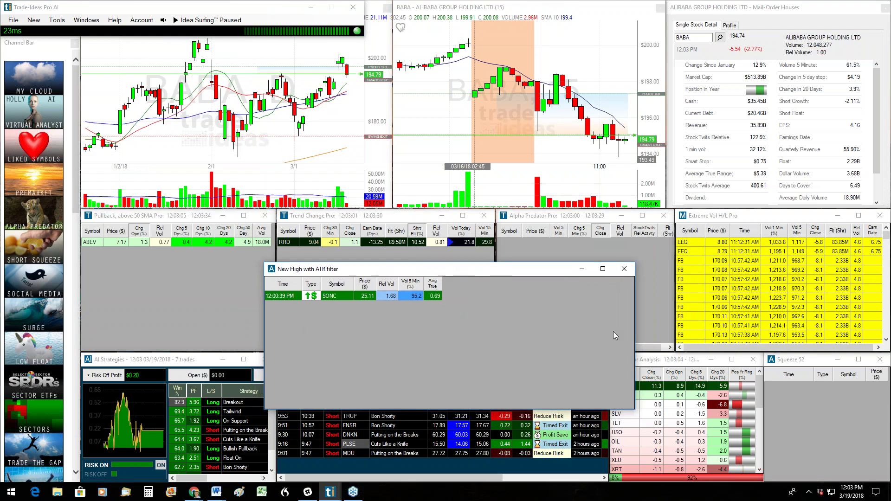
left_click_drag(635, 306, 480, 306)
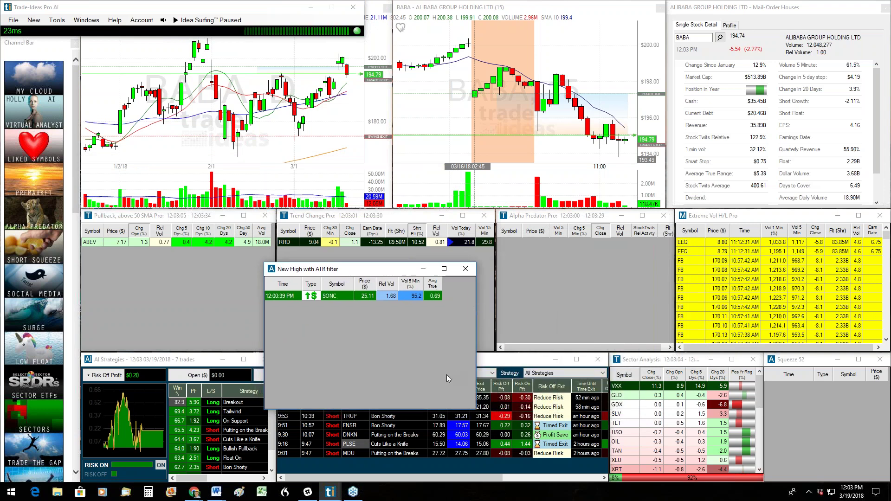
Switch the New High with ATR filter window to today's alert history, scrolled to the earliest entries
right_click(347, 333)
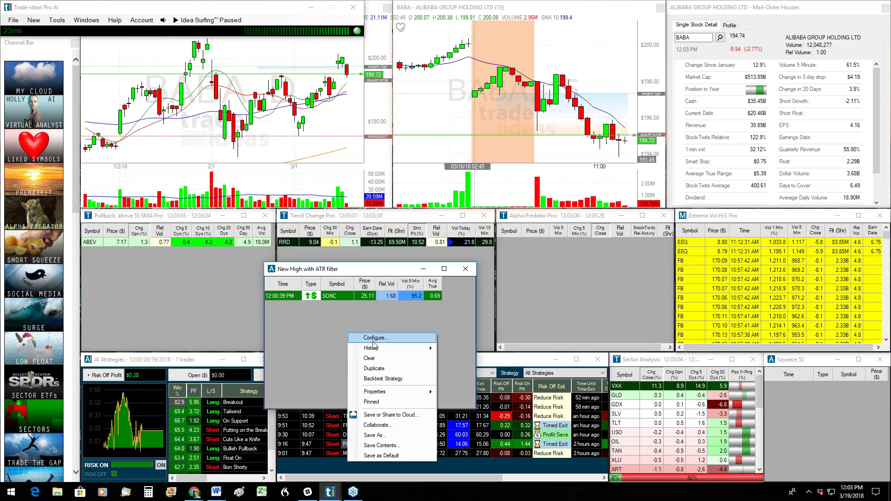
mouse_move(377, 350)
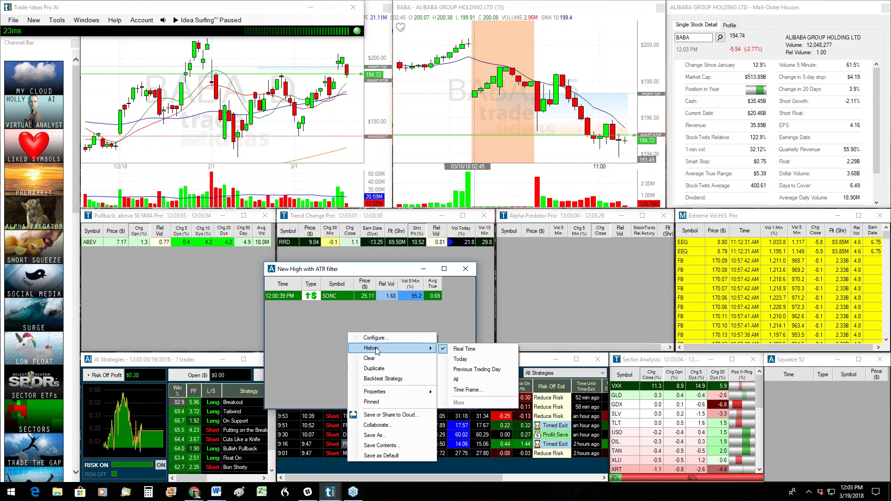
left_click(456, 359)
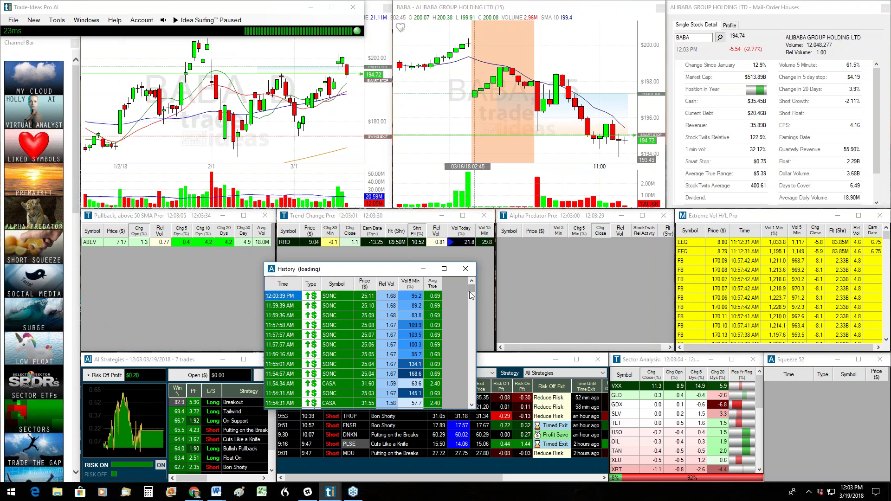
left_click_drag(472, 296, 474, 352)
Load JBL into the linked charts and narrow the history window
left_click(336, 382)
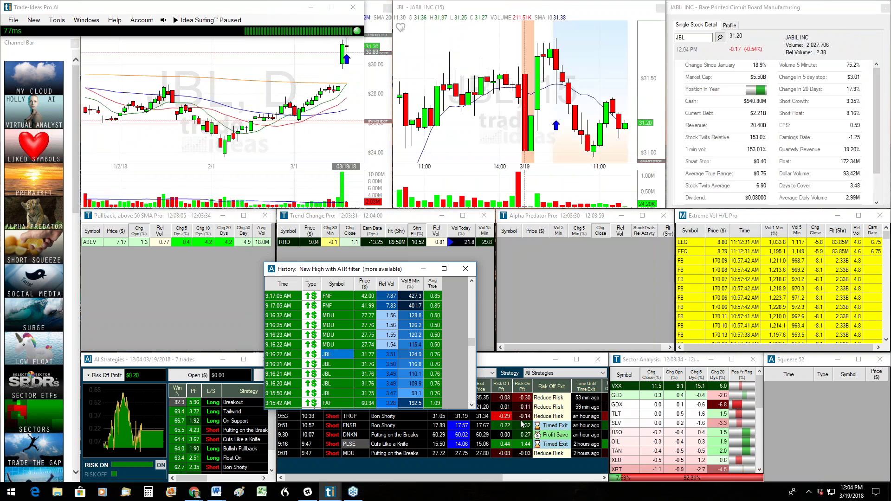
left_click_drag(476, 315, 451, 316)
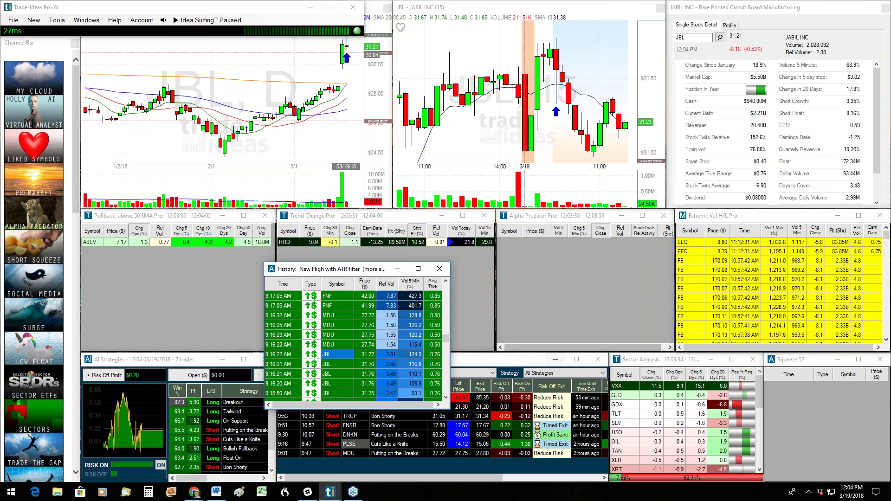
right_click(343, 332)
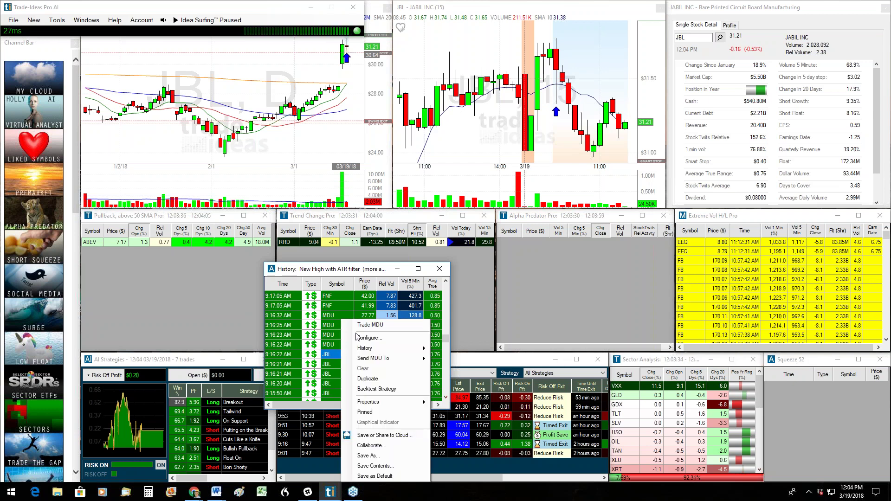
Duplicate the New High with ATR filter scan and place the copy to the right of the history window
mouse_move(368, 357)
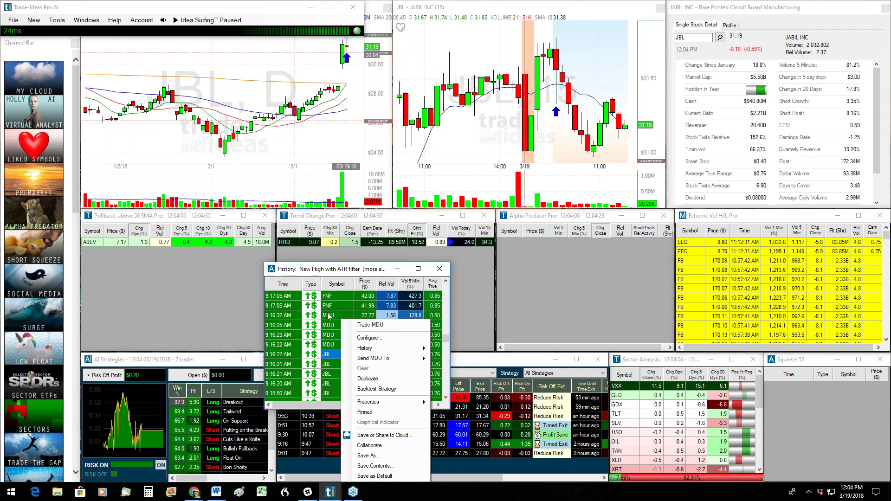
left_click(378, 379)
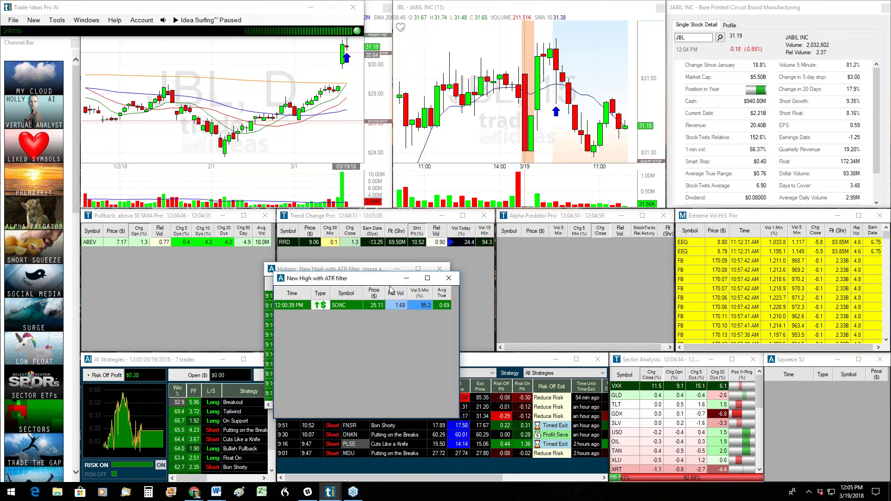
left_click_drag(351, 284, 573, 297)
left_click_drag(633, 295, 692, 270)
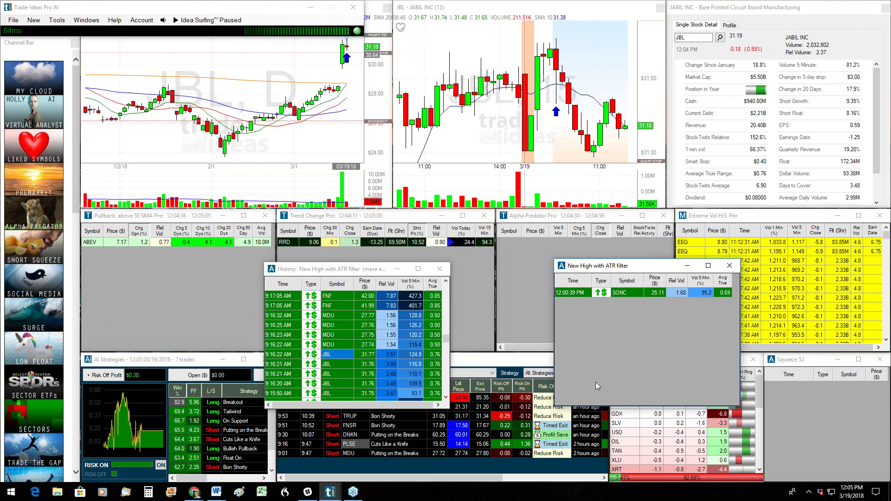
right_click(631, 331)
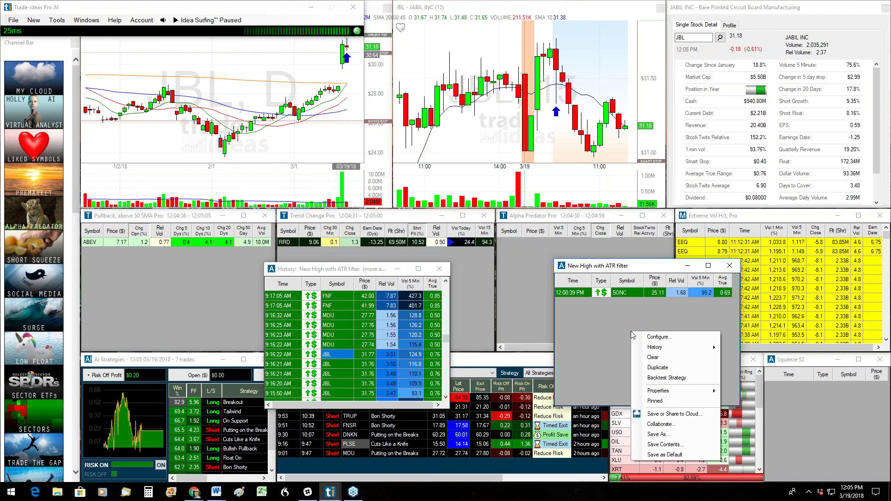
In the copied scan's alert settings, replace the New high alert with New low
left_click(659, 338)
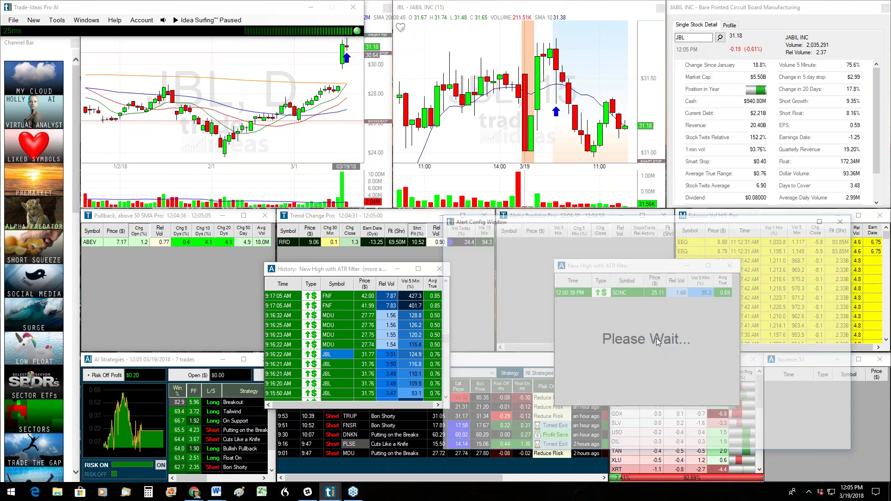
left_click_drag(594, 224, 611, 188)
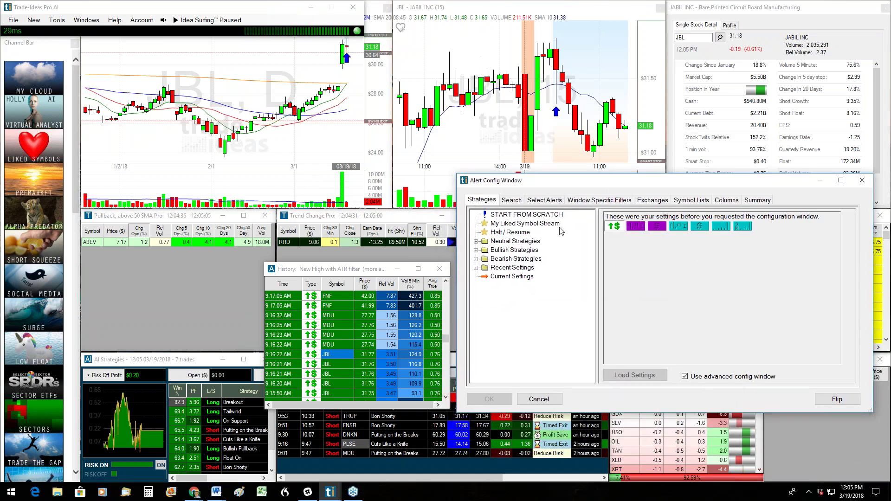
left_click(537, 204)
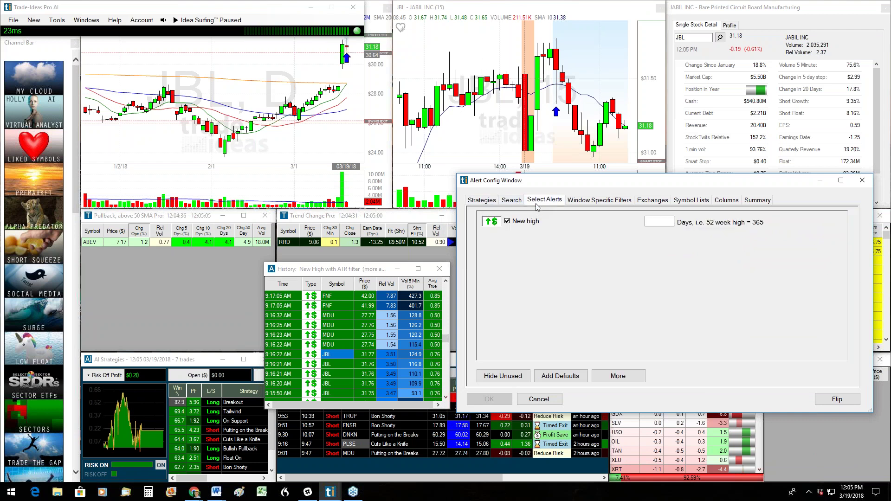
left_click(512, 200)
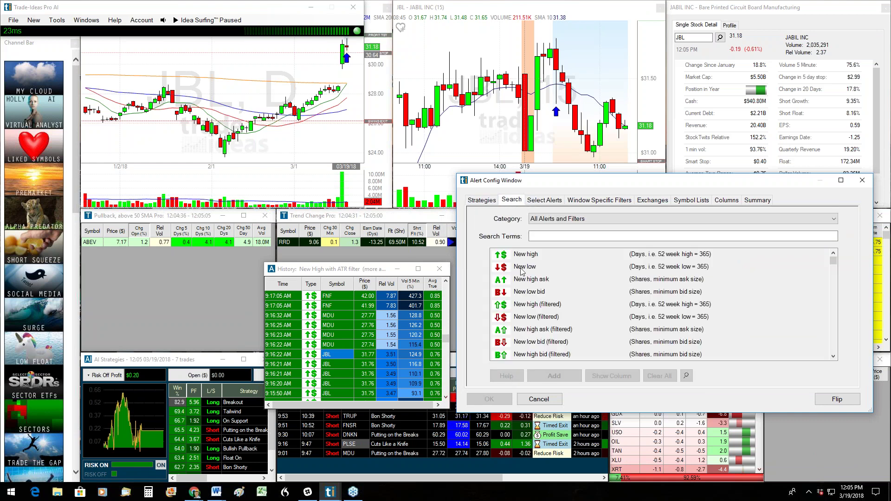
left_click(521, 269)
left_click(557, 376)
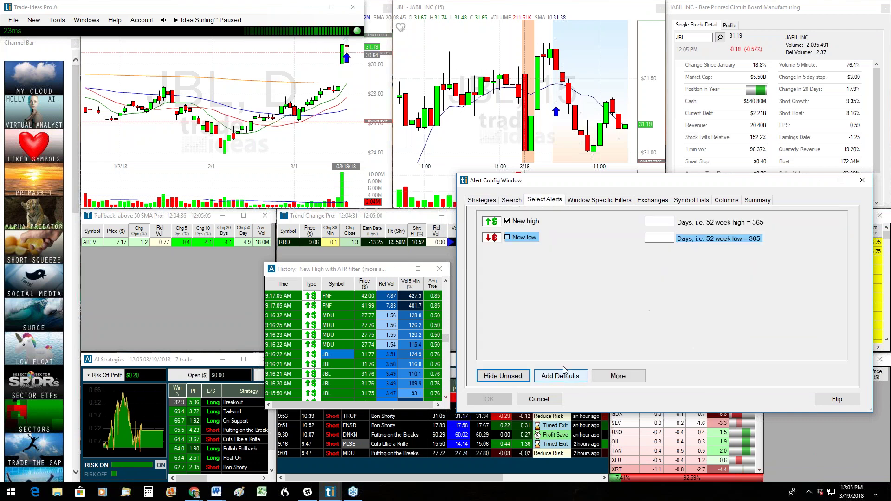
left_click(526, 221)
left_click(521, 237)
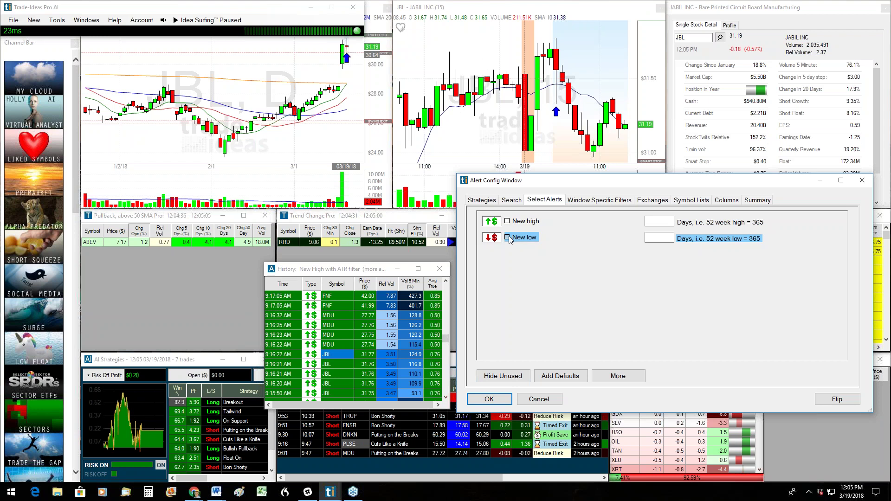
Show only used filters, clear the Relative Volume minimum of 1.5, and close without applying
left_click(595, 205)
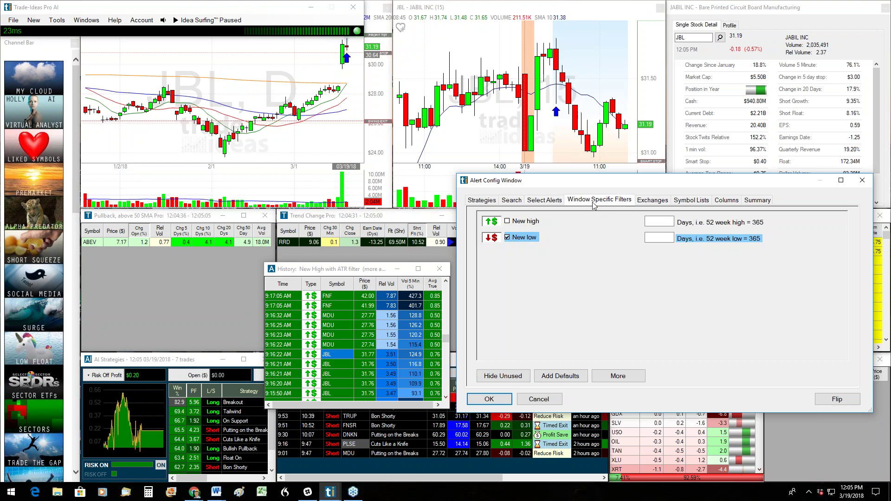
left_click(502, 377)
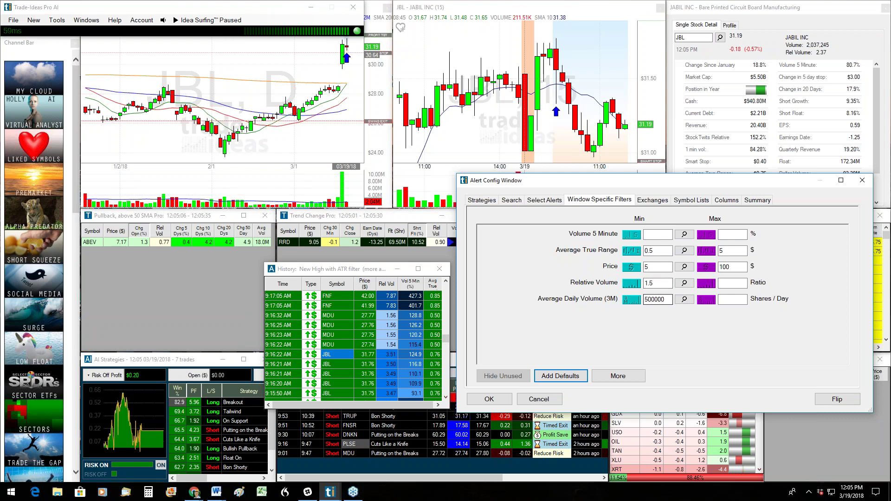
double_click(658, 284)
key("BackSpace")
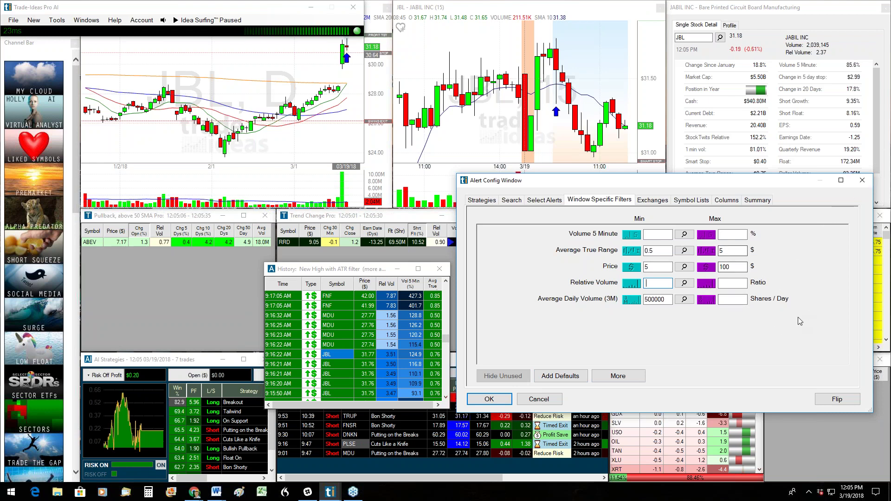
left_click(863, 181)
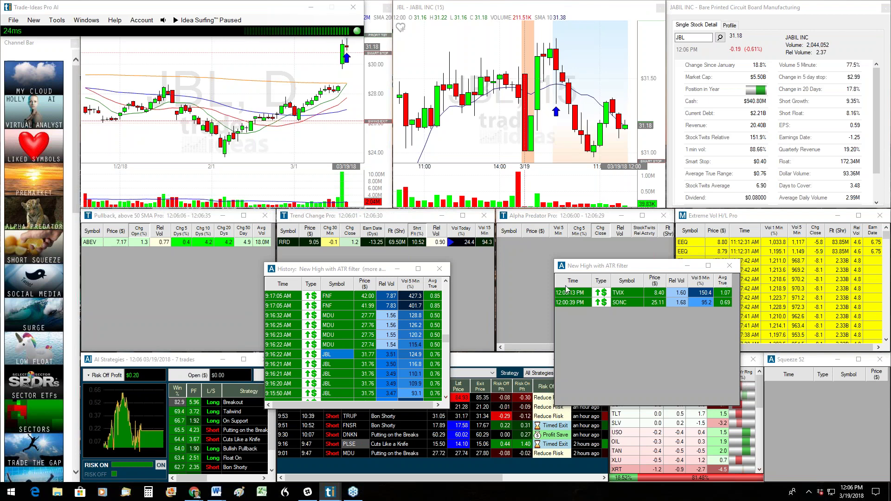
Move the new-high scan over the history list, then raise and lengthen the Sector Analysis panel
left_click_drag(602, 267, 290, 271)
left_click_drag(635, 362, 567, 140)
left_click_drag(601, 263, 607, 424)
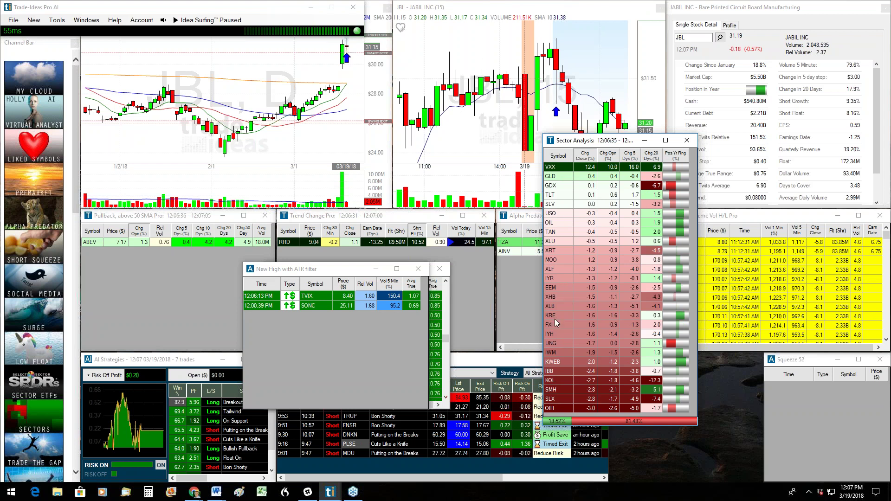
right_click(604, 264)
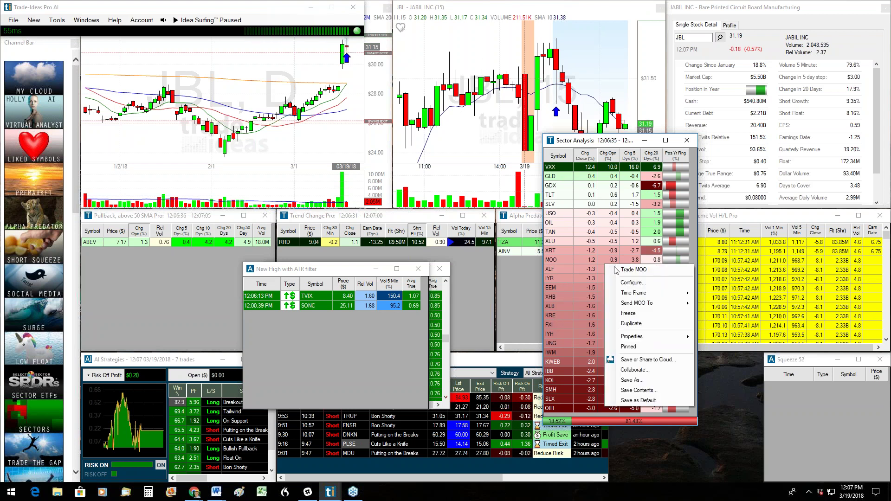
left_click(630, 284)
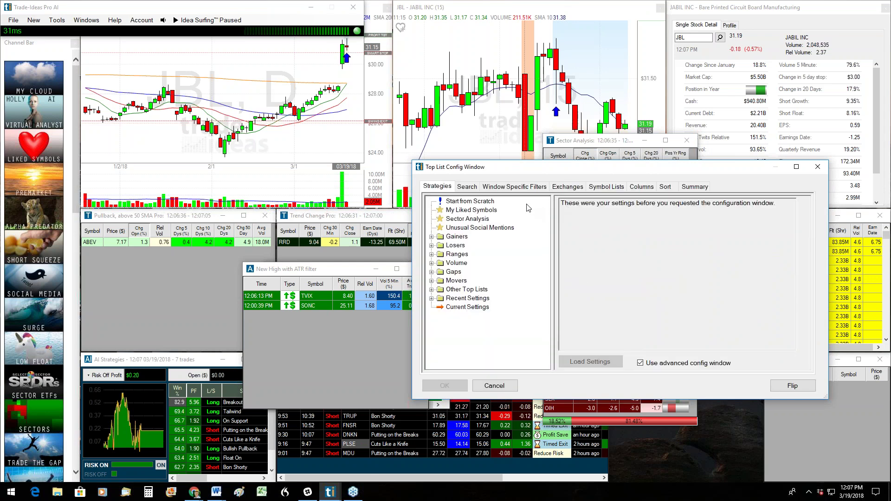
left_click(514, 187)
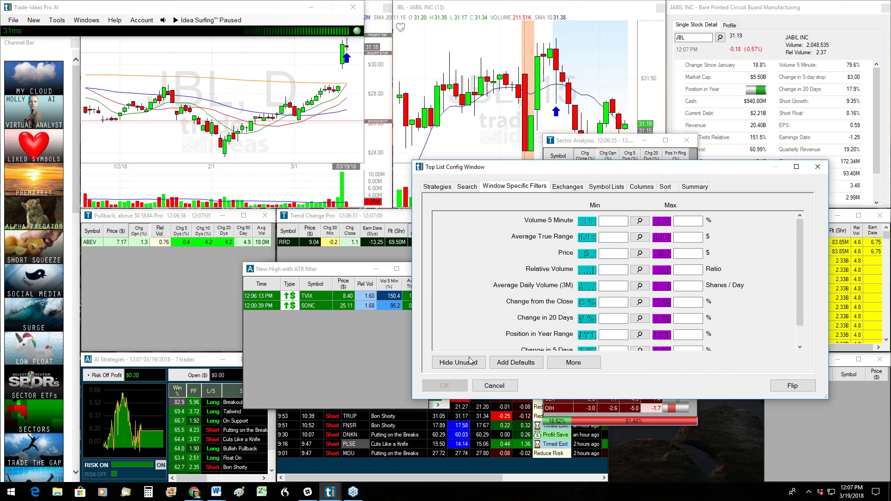
left_click(457, 362)
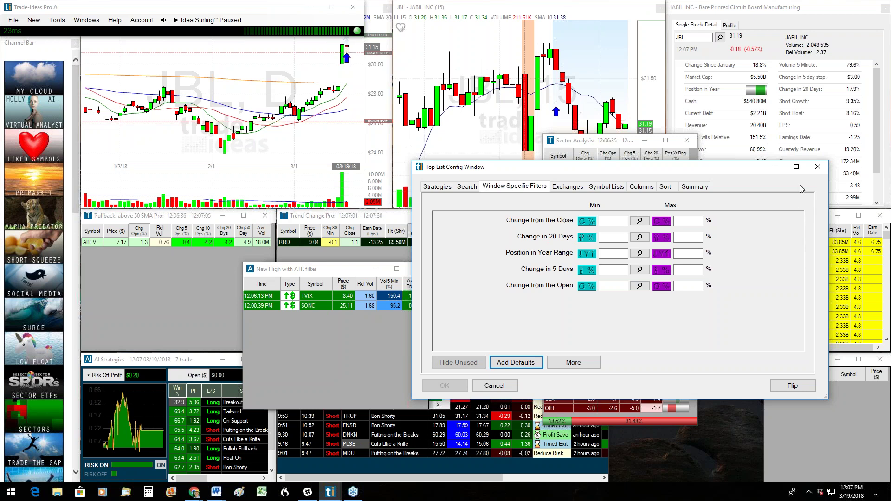
left_click(606, 187)
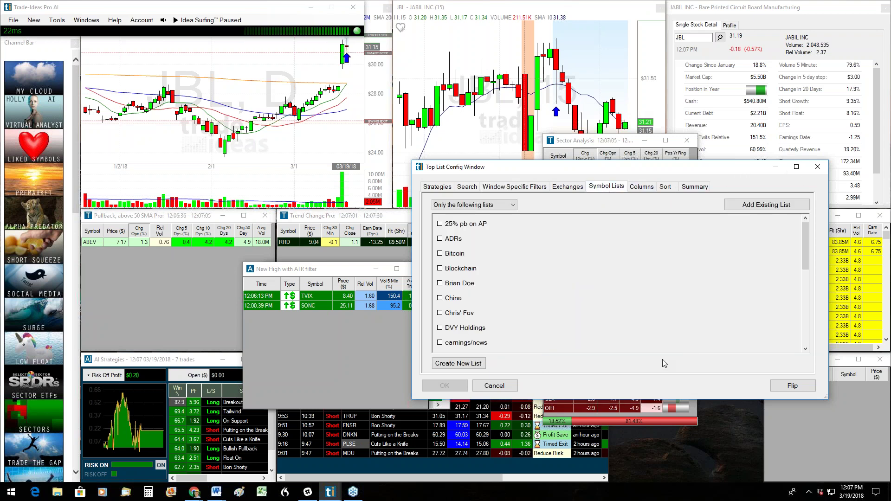
scroll(654, 312, "down", 6)
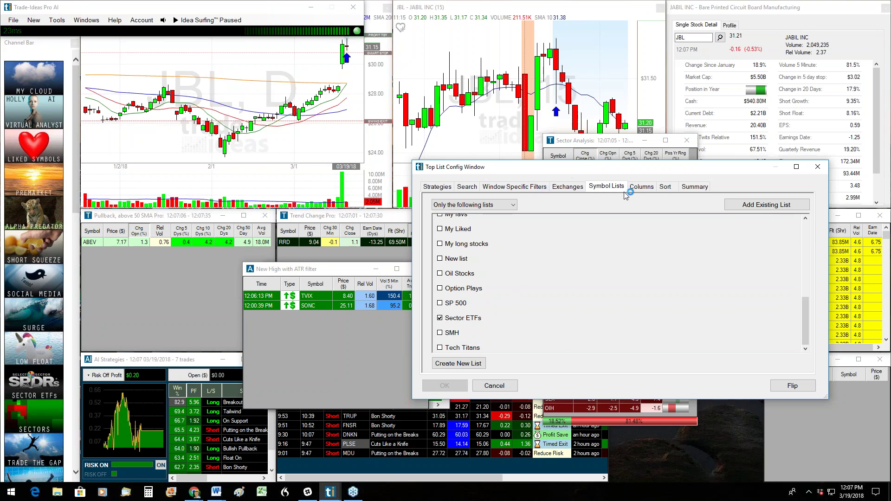
left_click(519, 189)
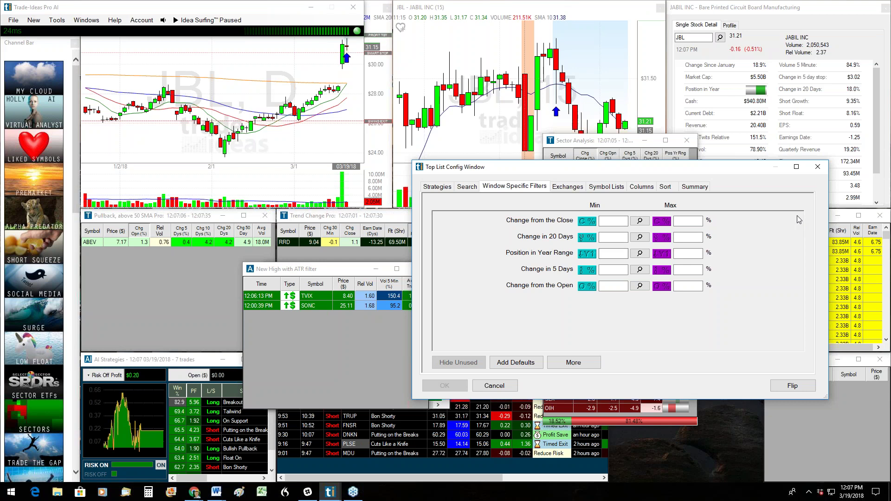
left_click(818, 169)
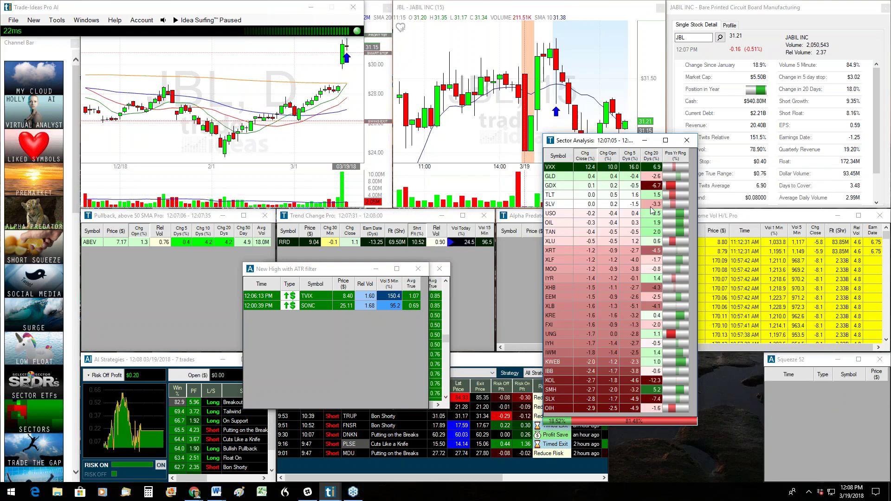
right_click(594, 223)
left_click(618, 241)
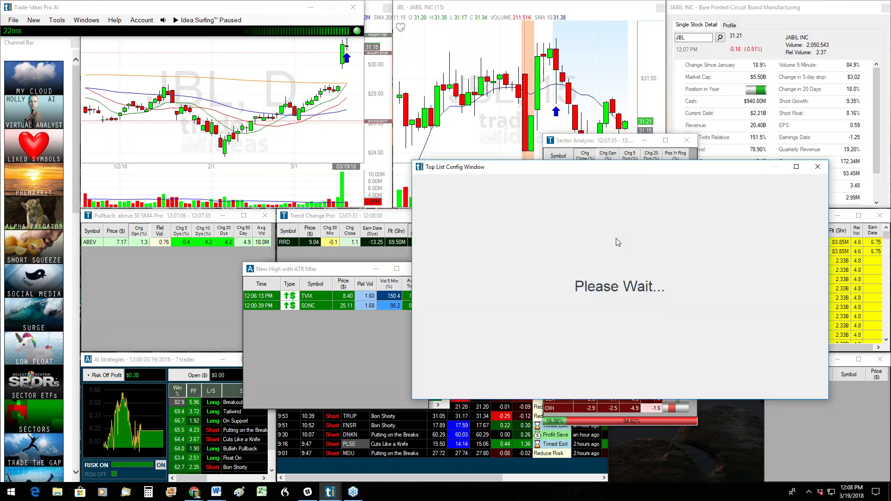
left_click(633, 188)
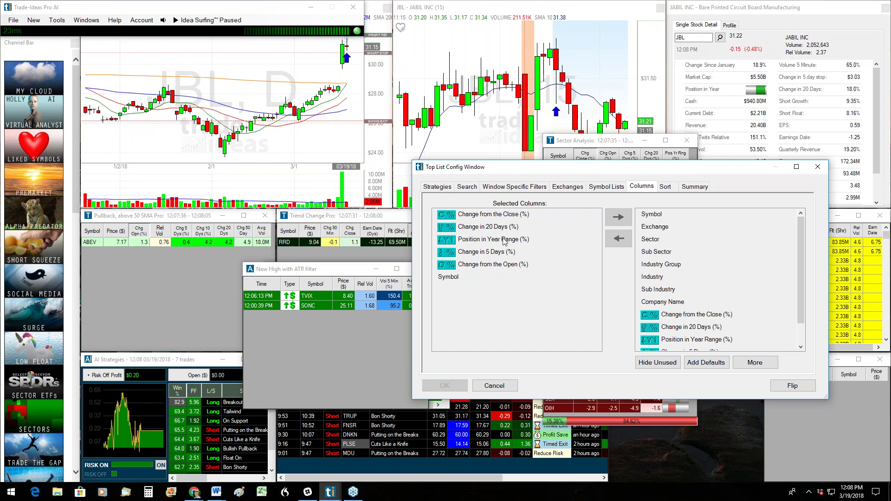
left_click(818, 168)
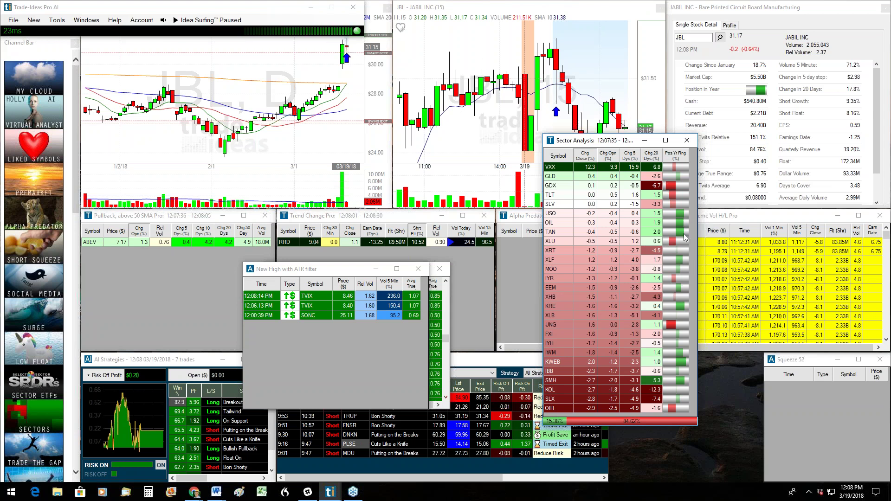
Move Sector Analysis to the bottom-right corner, uncovering the Extreme Vol list
left_click_drag(598, 145, 663, 201)
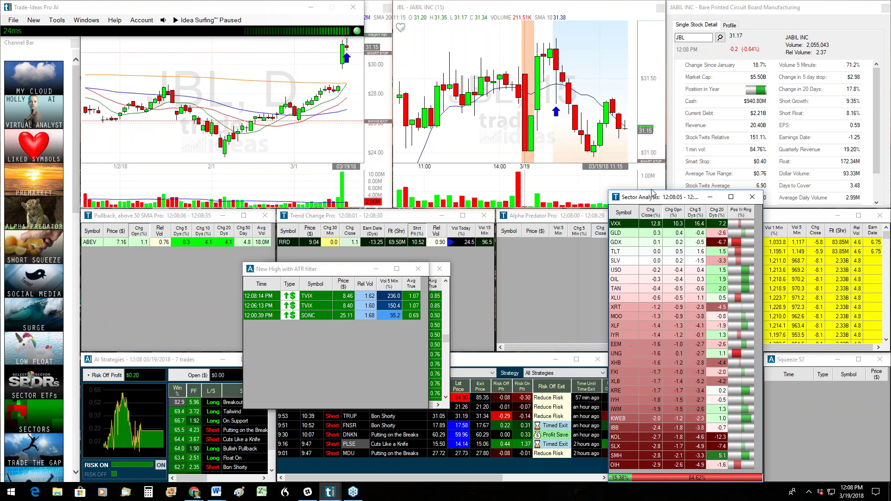
left_click_drag(670, 200, 676, 354)
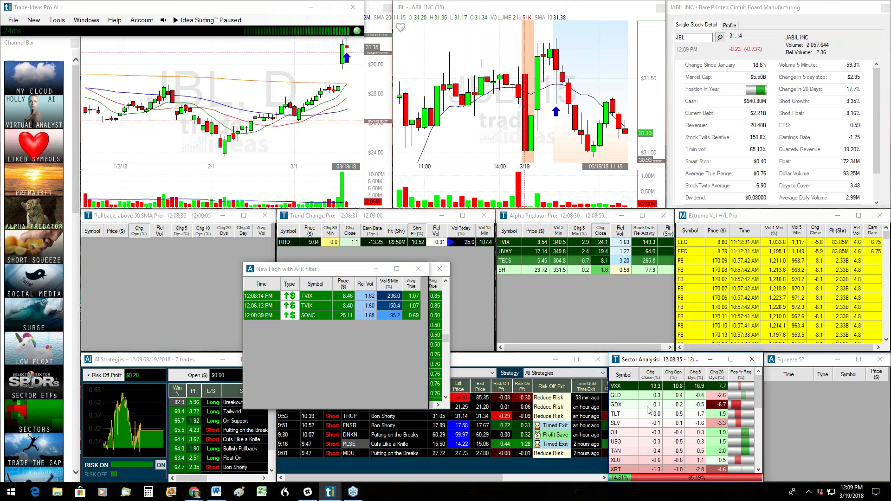
Close the New High with ATR filter and History windows, and dismiss the chat notification
left_click(415, 274)
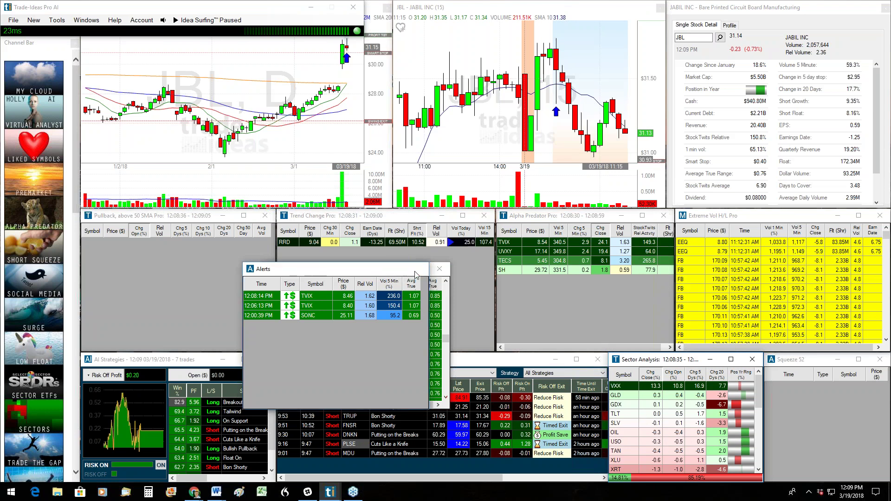
left_click(437, 270)
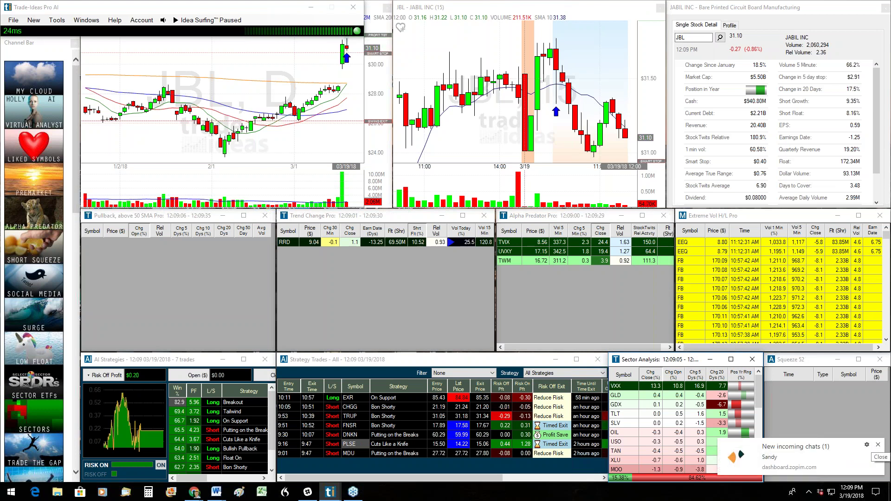
left_click(878, 445)
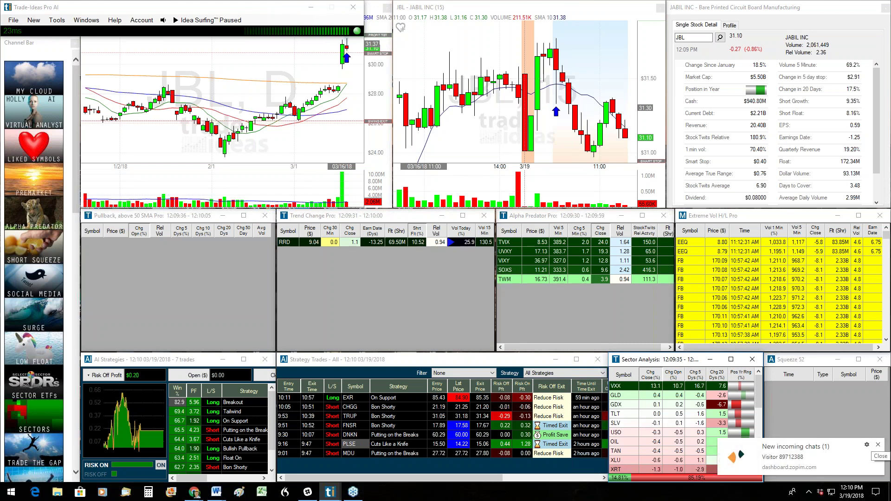
Dismiss the second New incoming chats notification in the bottom-right corner
left_click(878, 445)
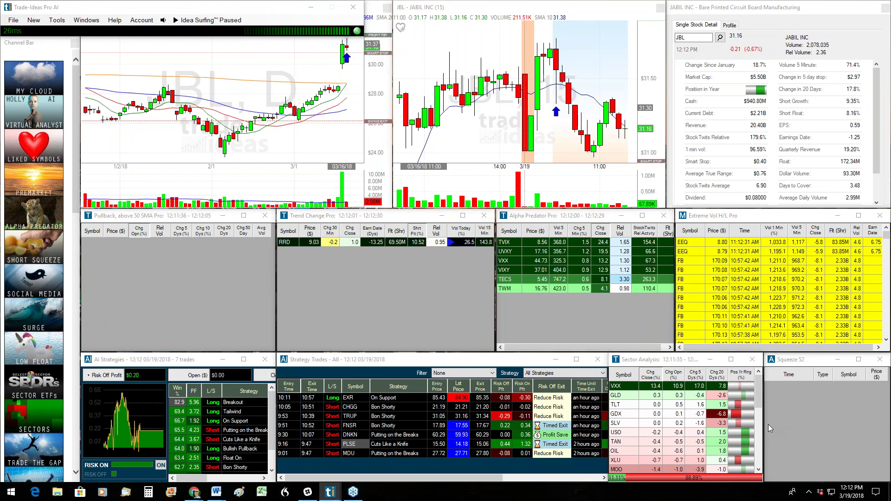
Widen Sector Analysis, sort it by Pos Yr Rng from lowest, and load GDX into the charts
left_click_drag(763, 419, 781, 418)
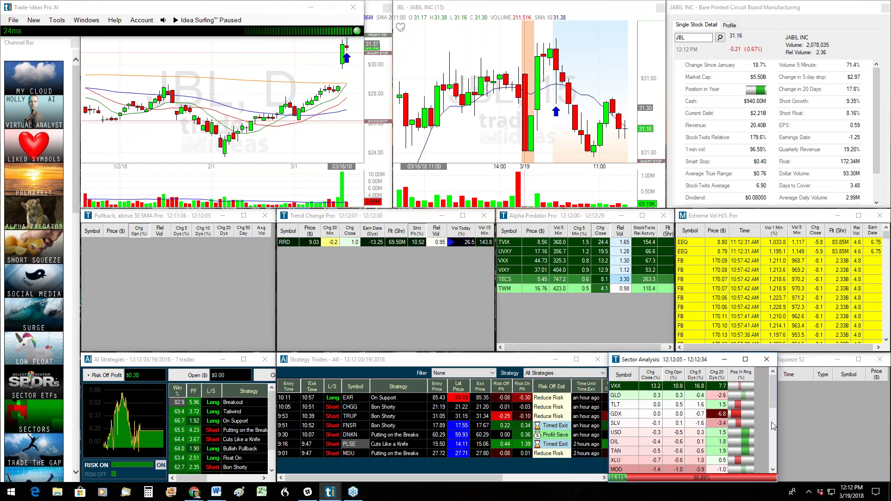
mouse_move(774, 404)
left_mouse_down()
mouse_move(774, 413)
mouse_move(774, 404)
left_mouse_up()
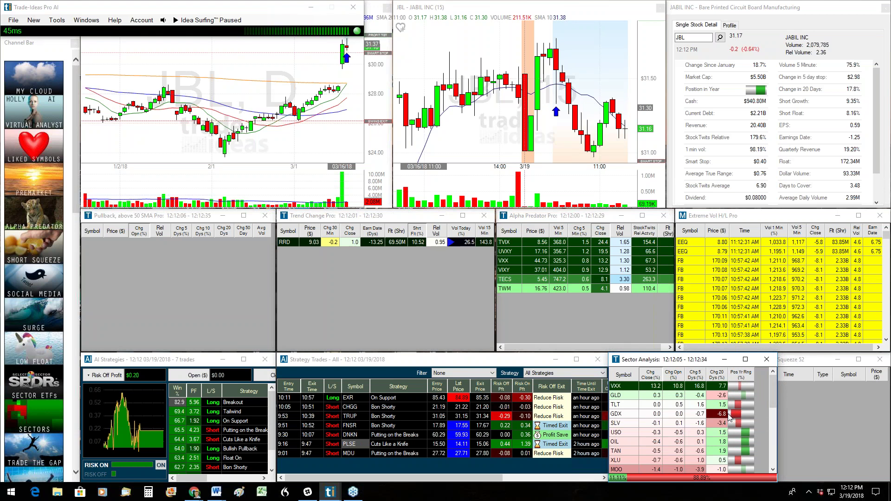
left_click(744, 374)
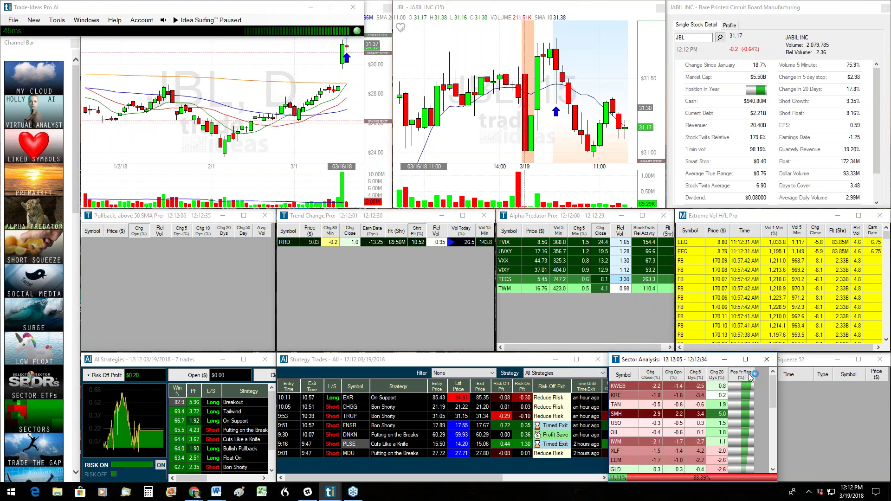
left_click(745, 374)
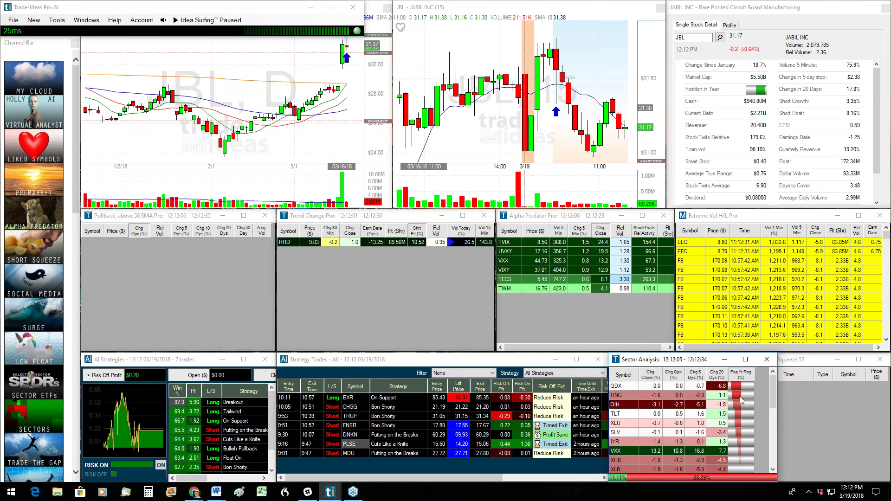
left_click(621, 387)
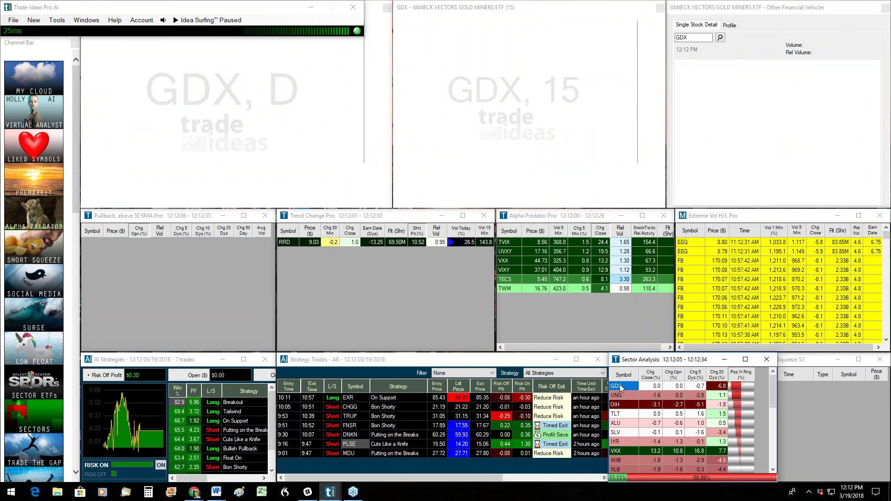
Zoom the daily GDX chart out to show about six months of price history back to September
left_click(180, 158)
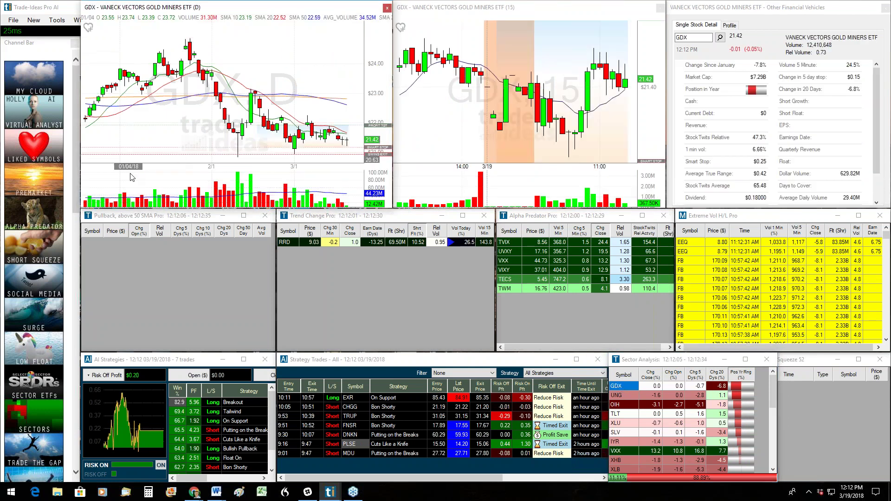
scroll(178, 149, "down", 2)
scroll(178, 149, "down", 2)
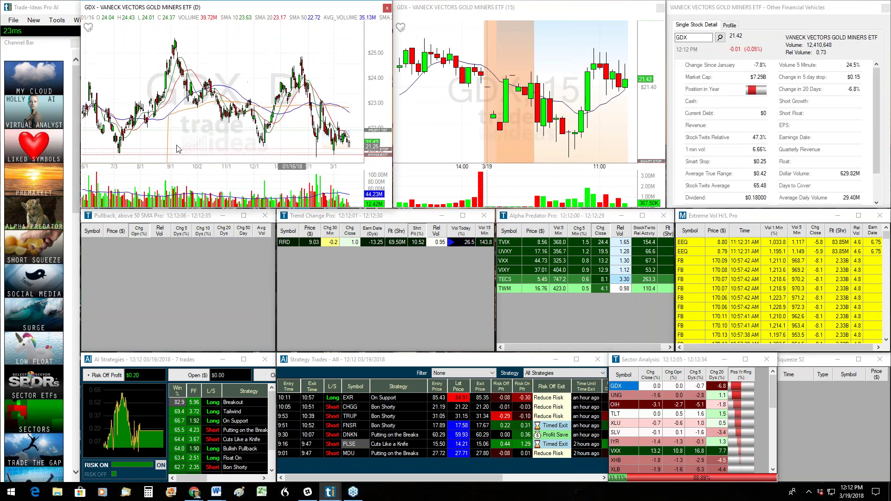
scroll(177, 149, "down", 4)
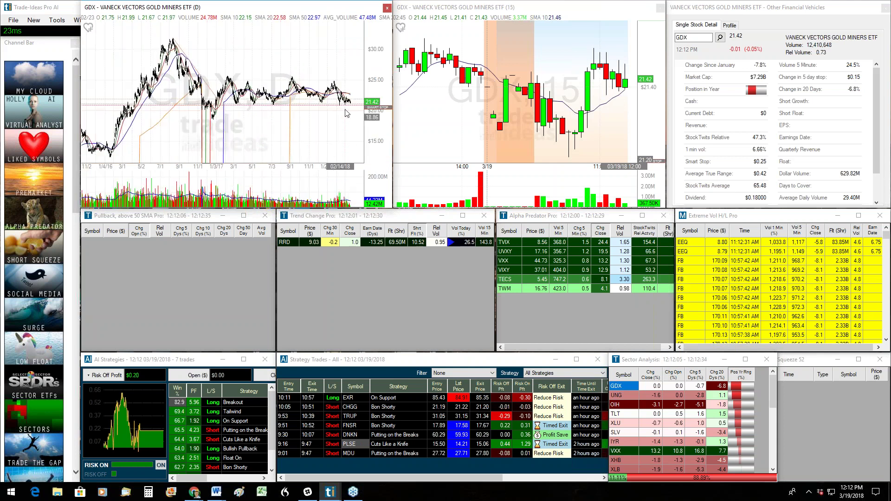
scroll(280, 123, "up", 3)
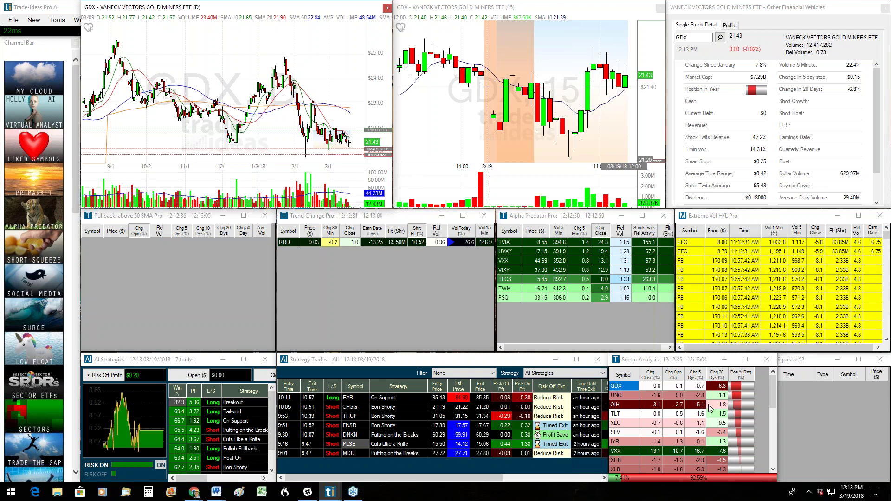
Sort Sector Analysis by Chg Close descending so VXX leads at 13.2%
left_click(651, 375)
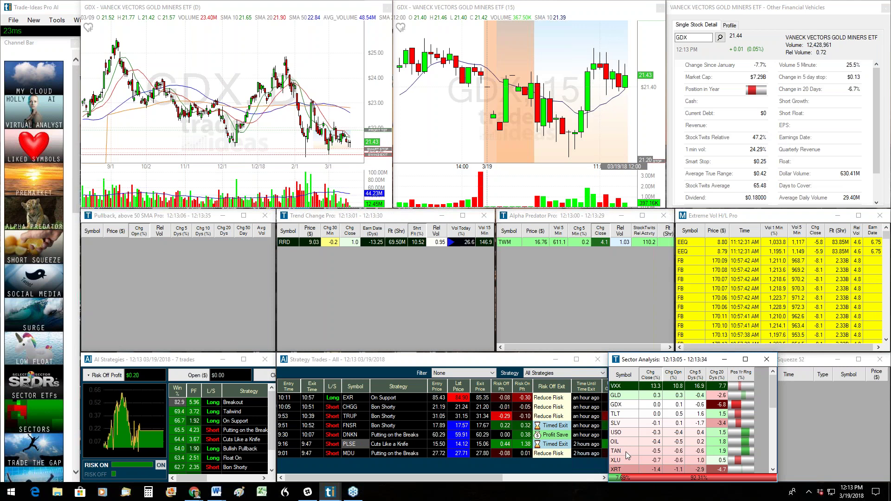
mouse_move(739, 465)
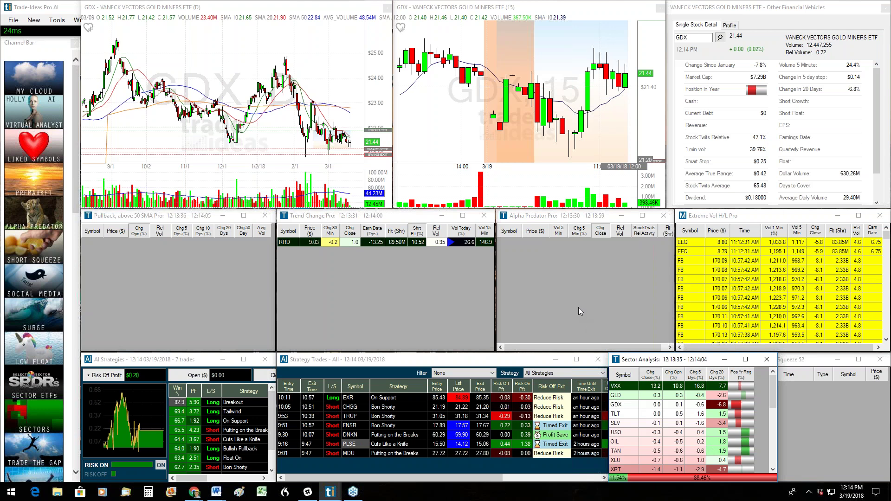
Change the symbol on the linked GDX charts and stock detail to GE
left_click(465, 111)
type("GE")
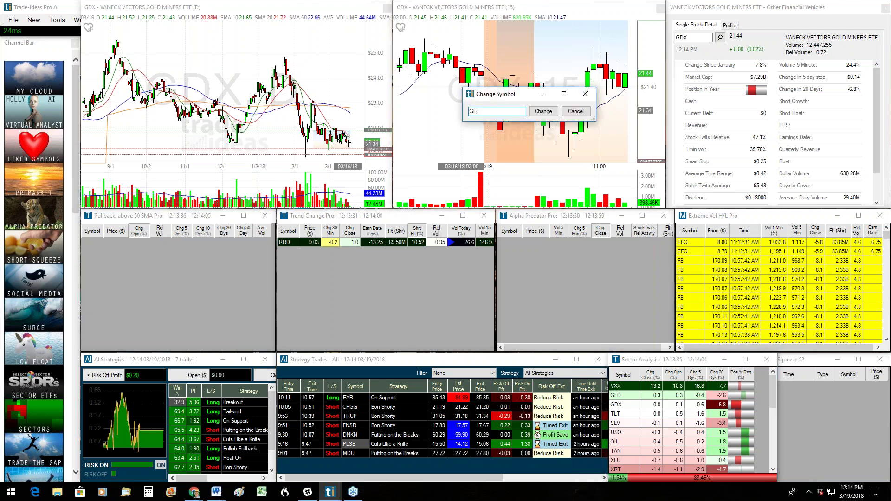
key("Return")
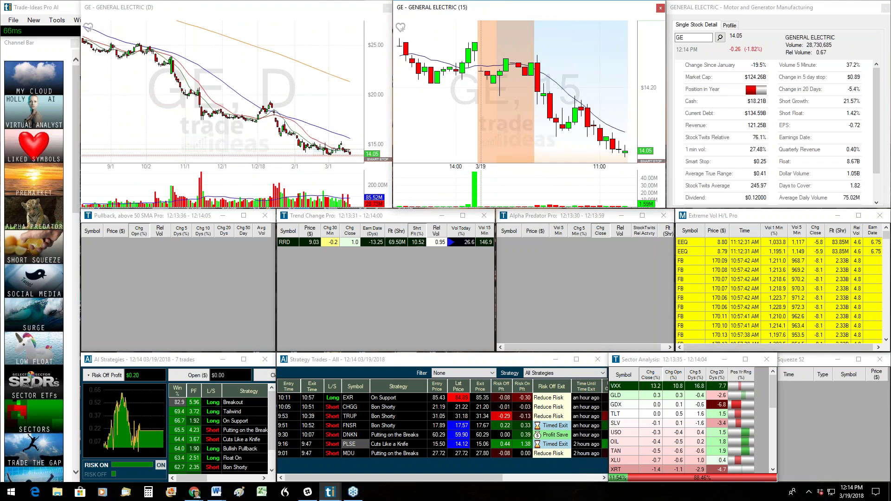
Zoom the GE daily chart to January–March and scroll the stock detail down to the Gap field
left_click(274, 103)
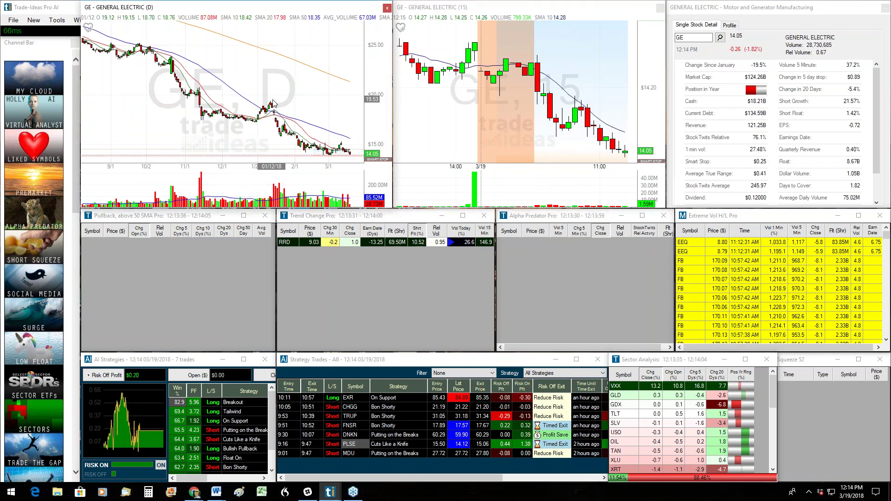
scroll(273, 103, "up", 5)
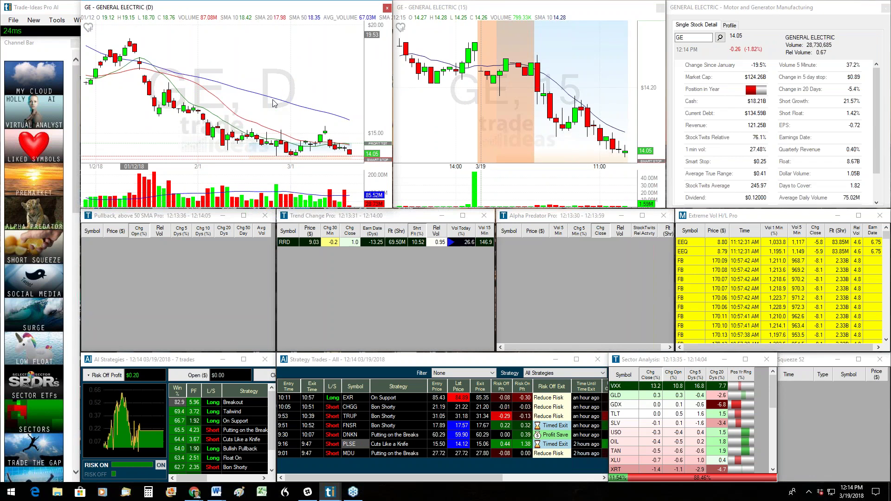
scroll(274, 103, "down", 1)
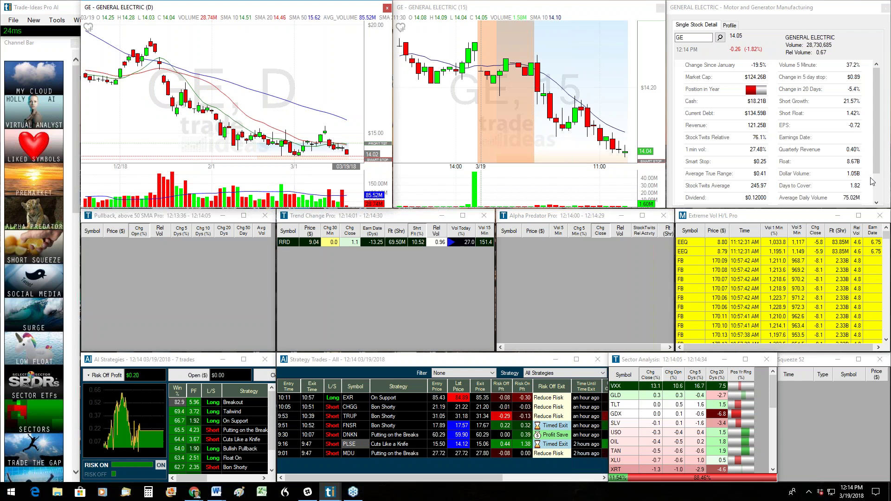
left_click_drag(876, 172, 872, 198)
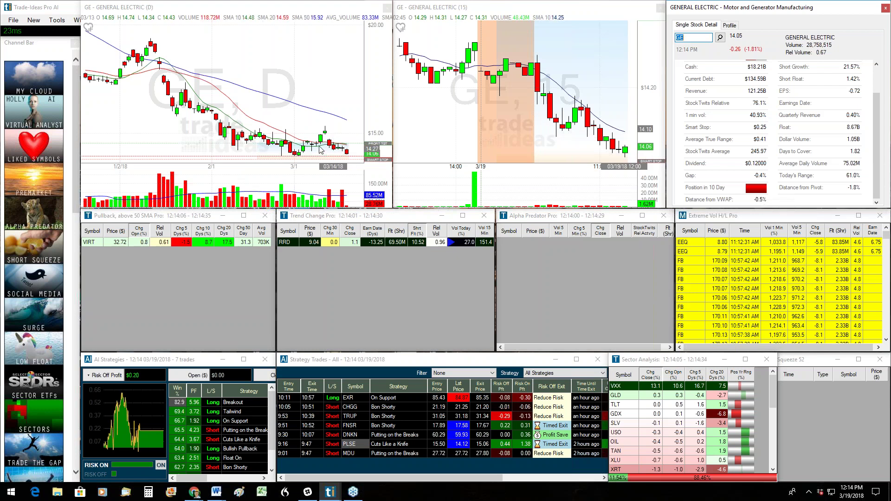
mouse_move(763, 191)
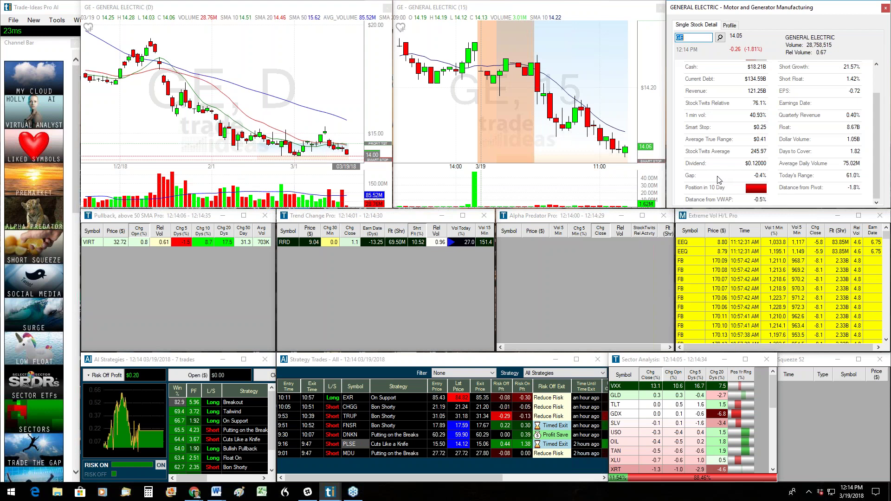
scroll(717, 176, "up", 1)
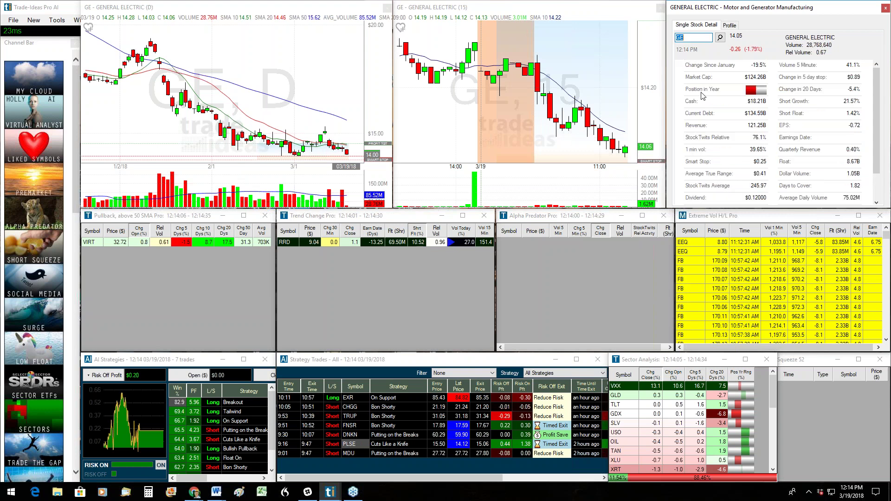
mouse_move(754, 94)
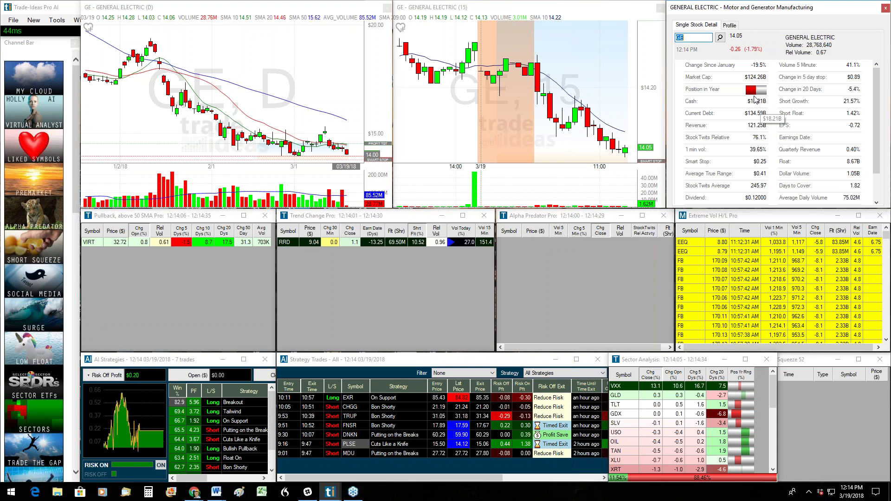
mouse_move(747, 91)
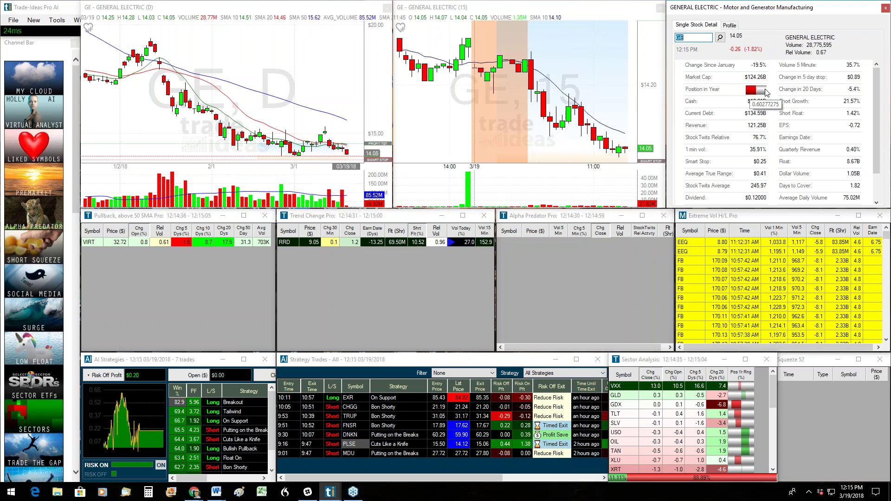
scroll(719, 139, "down", 1)
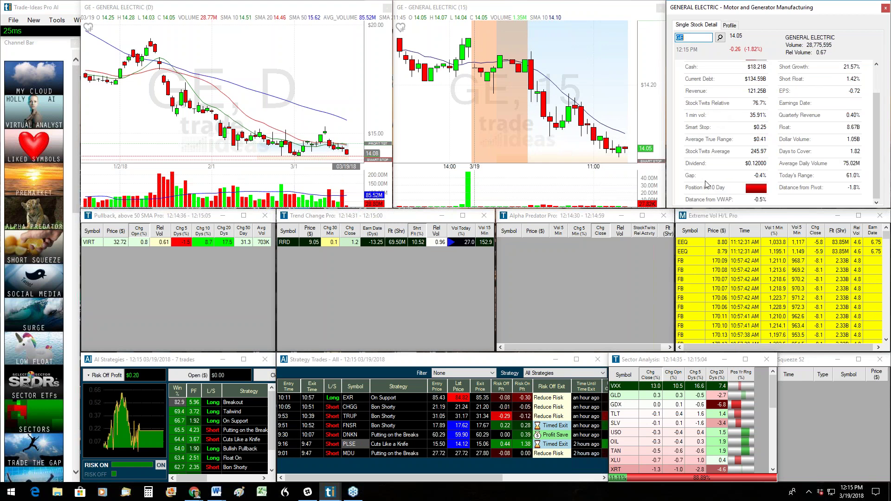
mouse_move(760, 195)
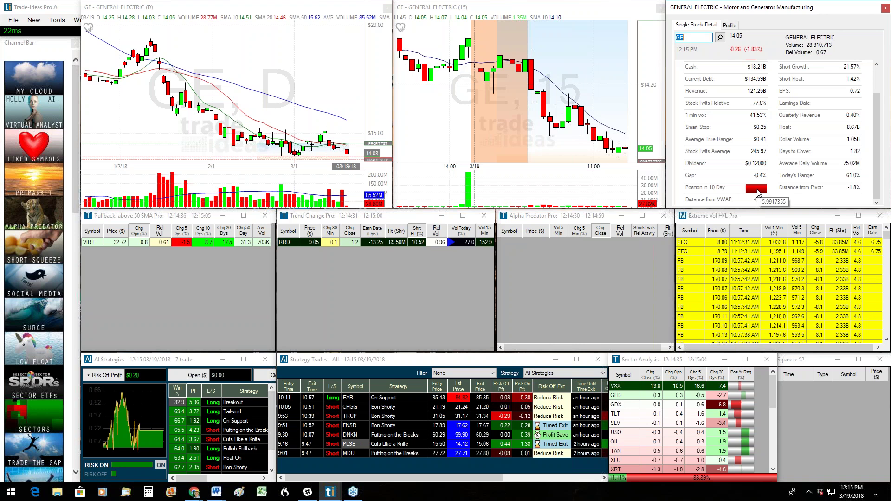
scroll(757, 191, "up", 1)
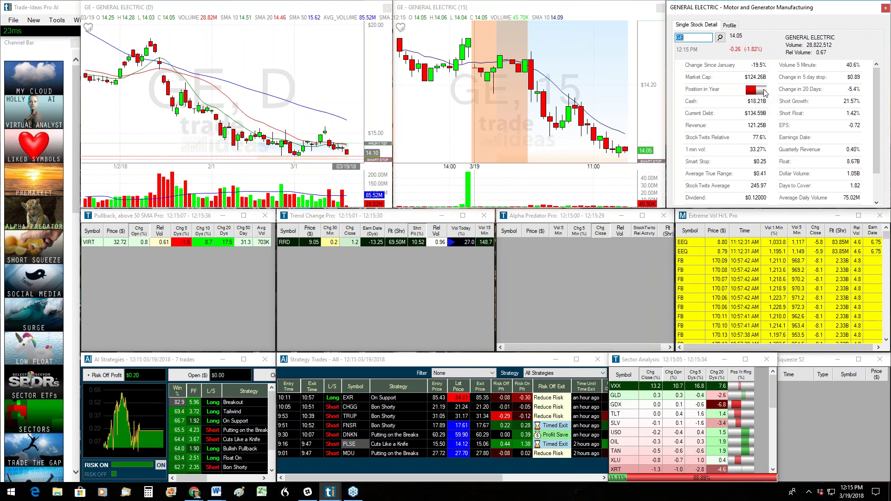
scroll(717, 179, "down", 1)
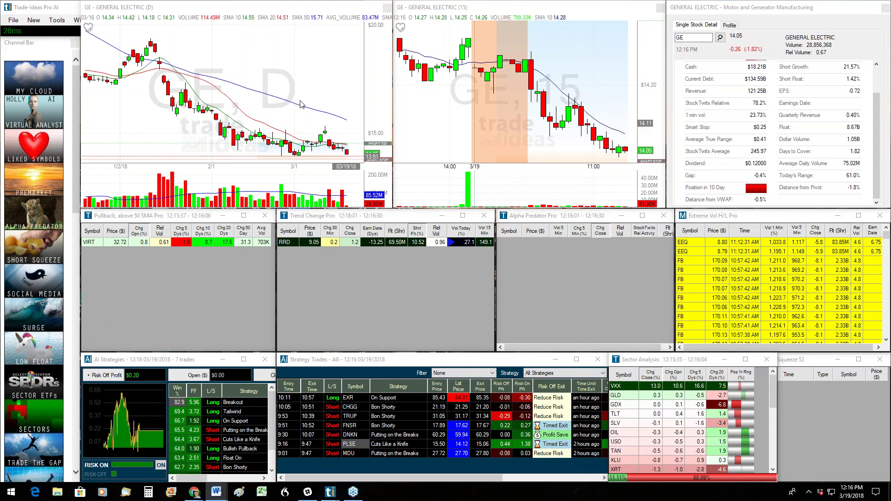
left_click(65, 7)
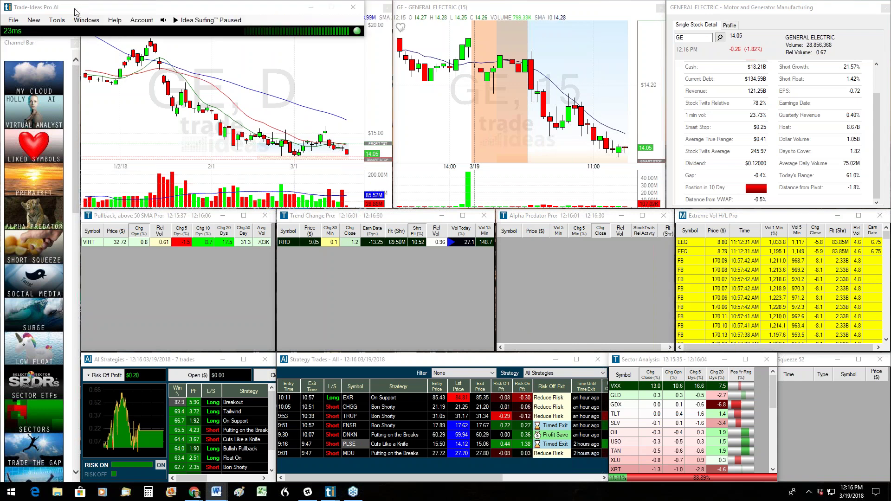
Check the Help > About dialog for version 4.2.28.0, then close it
left_click(113, 21)
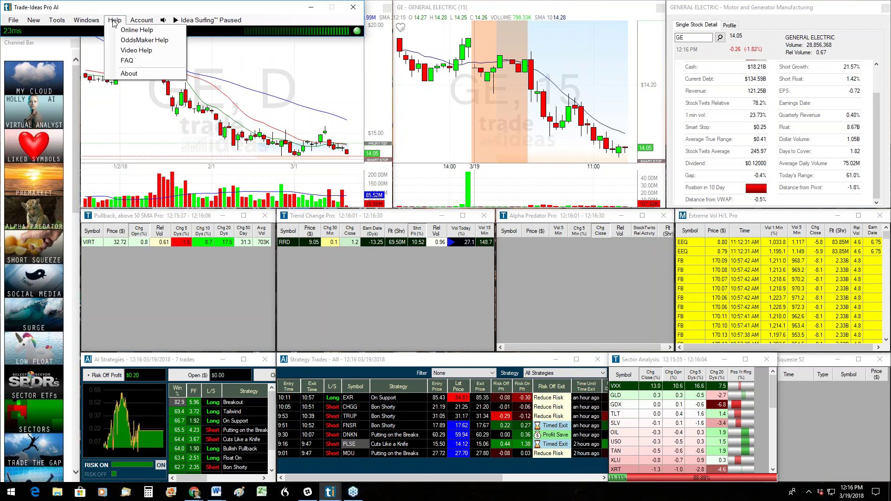
left_click(130, 74)
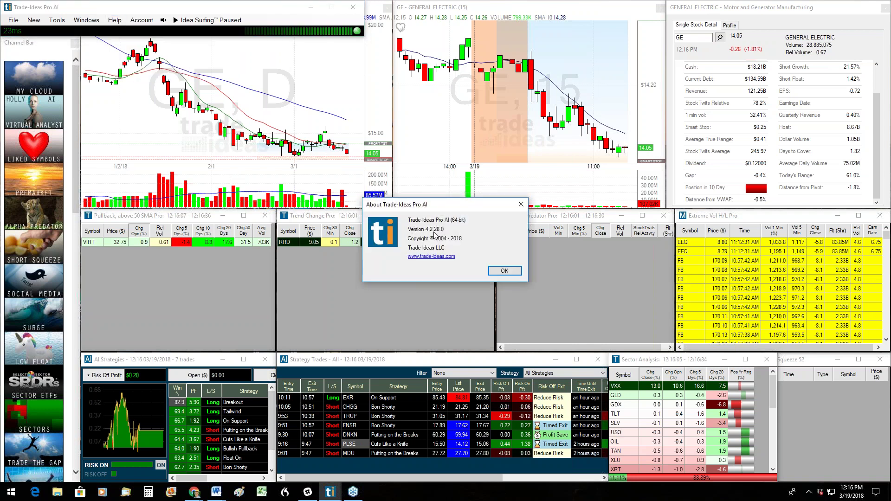
left_click(521, 205)
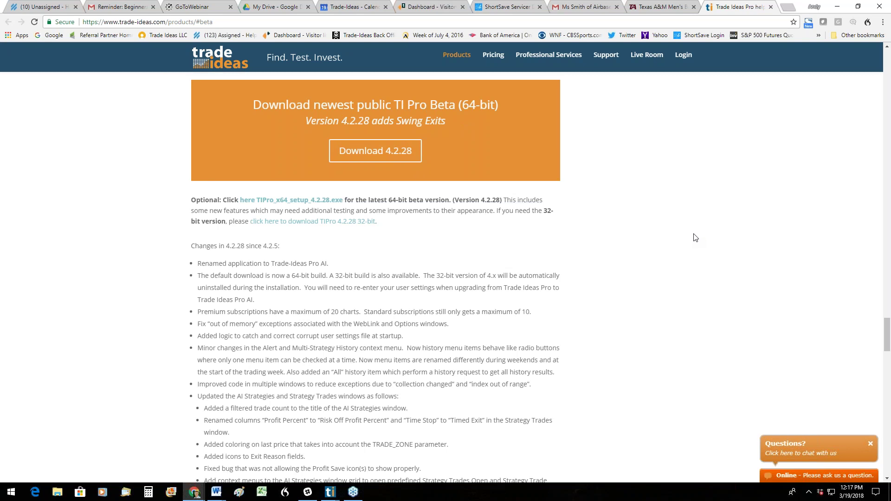
Read the 4.2.28 and 4.2.5 beta changelog notes, then minimize Chrome back to Trade-Ideas
scroll(696, 238, "up", 15)
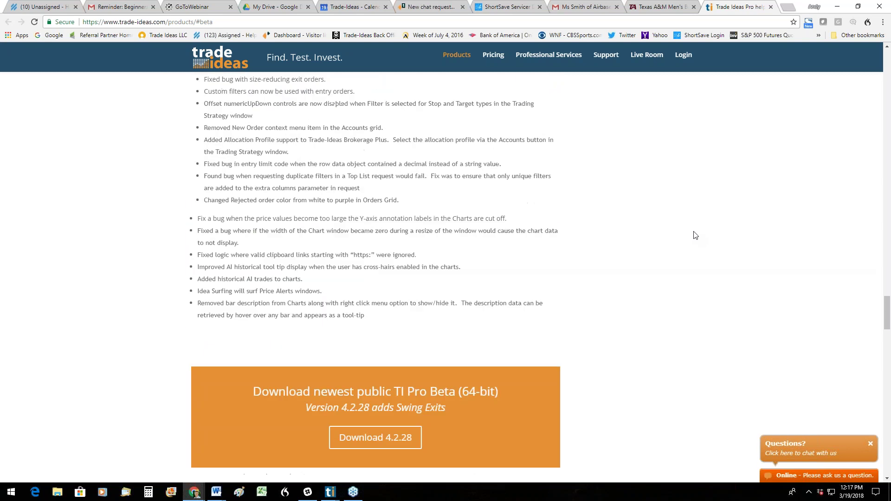
scroll(694, 231, "up", 4)
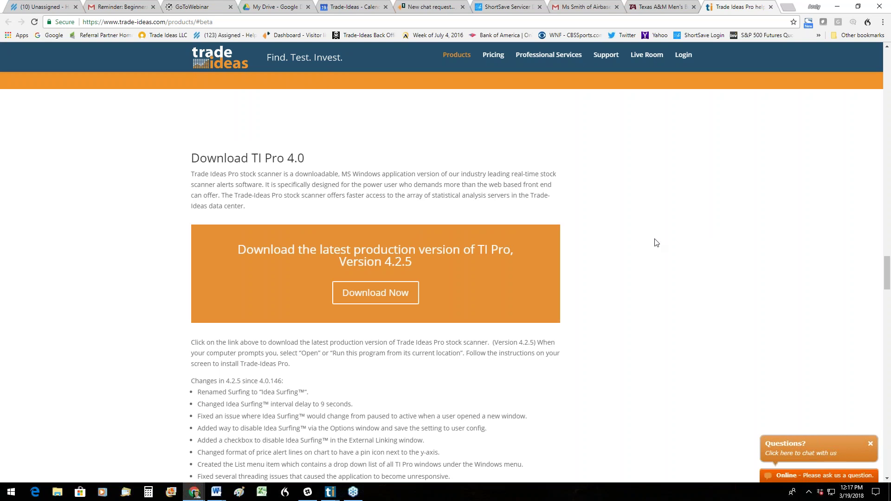
scroll(656, 243, "down", 17)
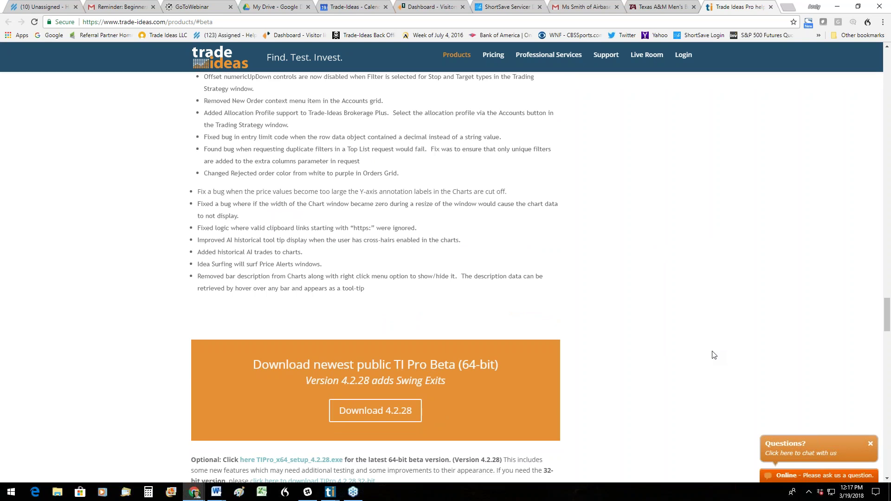
scroll(710, 353, "down", 1)
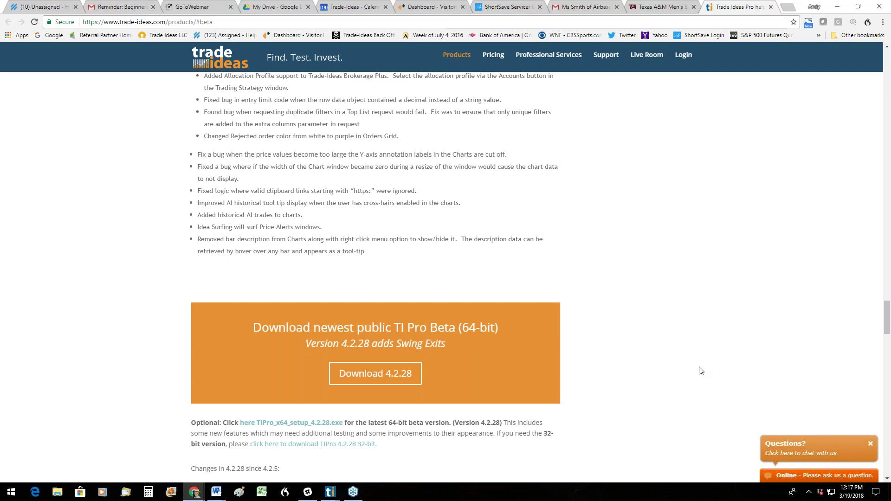
mouse_move(888, 313)
left_mouse_down()
mouse_move(888, 305)
mouse_move(888, 319)
left_mouse_up()
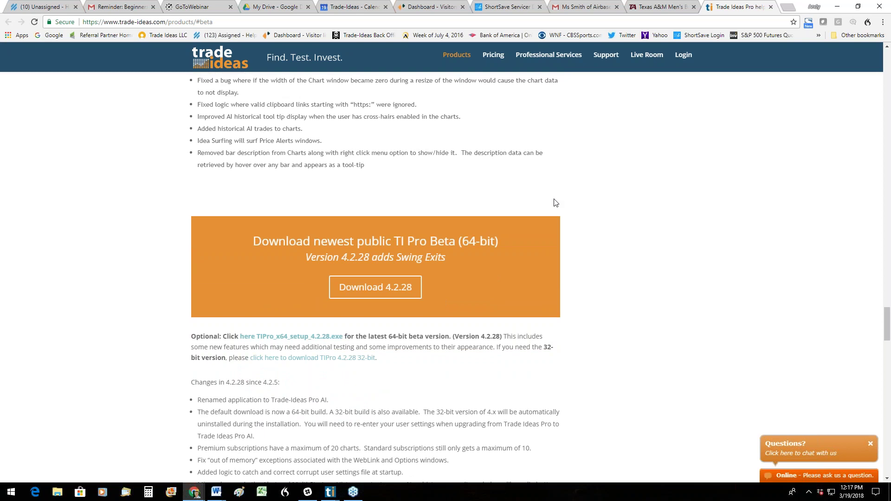
left_click(837, 7)
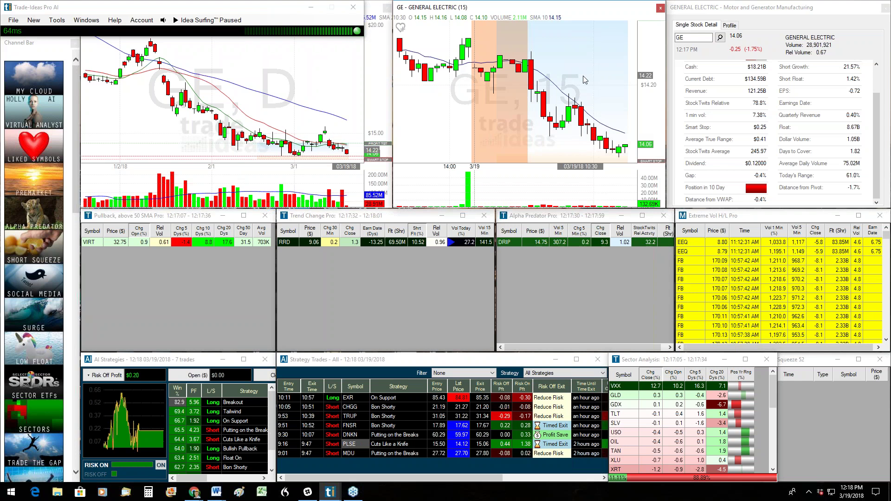
Load SPY, QQQ, BABA and finally GOLF into the linked charts and stock detail
type("SPY")
key("Return")
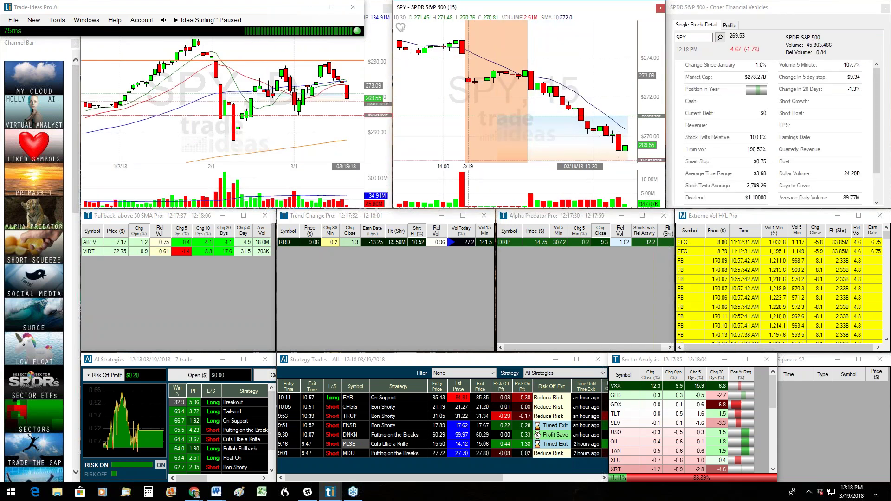
type("QQQ")
key("Return")
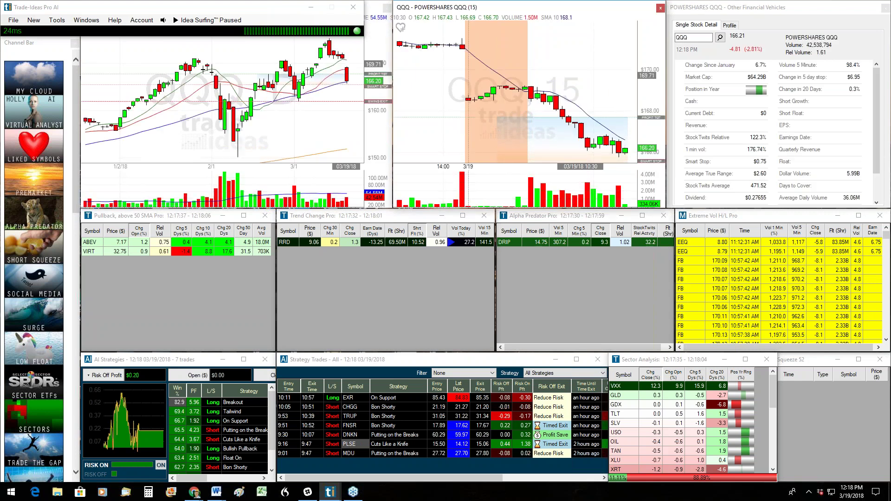
type("BABA")
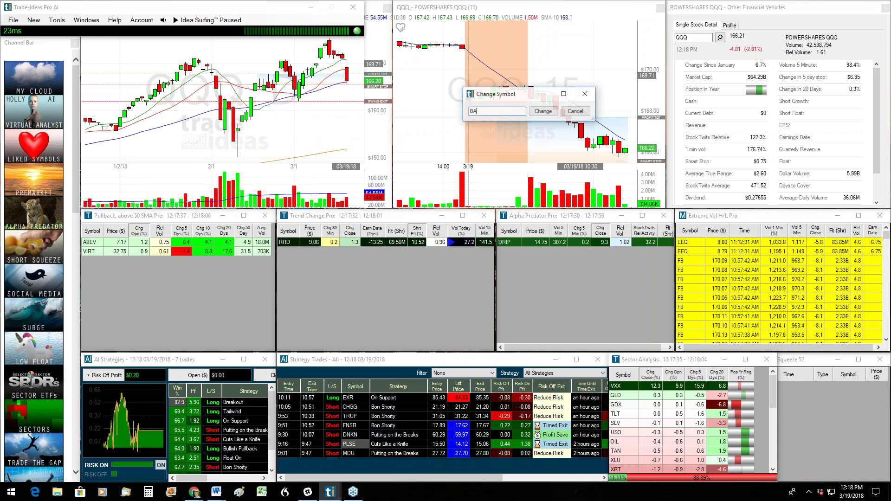
key("Return")
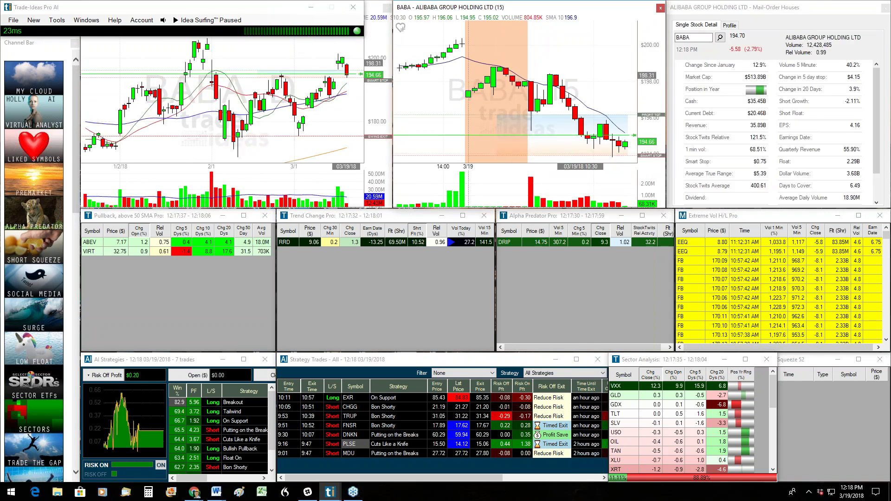
type("GOLF")
key("Return")
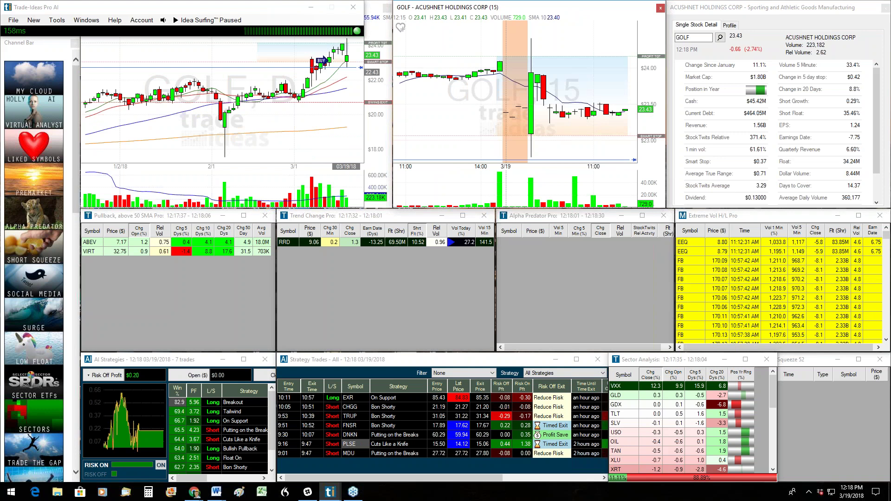
Load VXX from the Sector Analysis window into the linked charts and stock detail
left_click(617, 389)
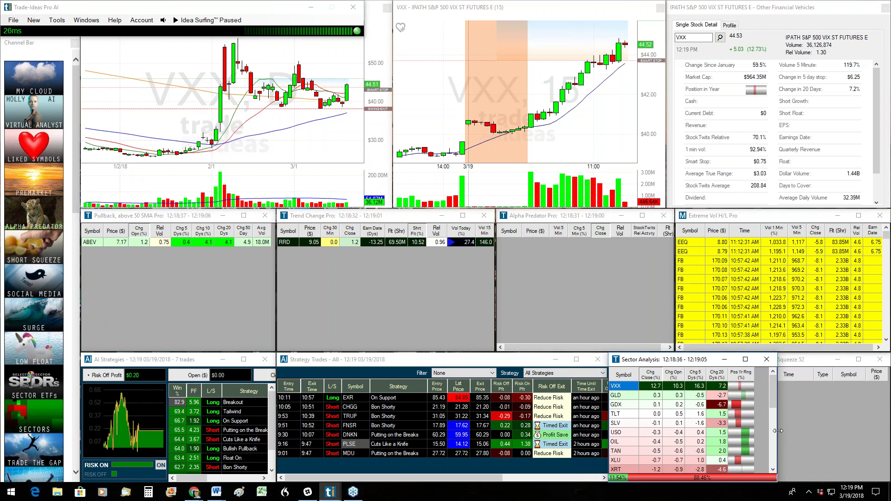
Narrow Sector Analysis to widen the Squeeze 52 window, then minimize the trading layout
left_click_drag(779, 431, 762, 430)
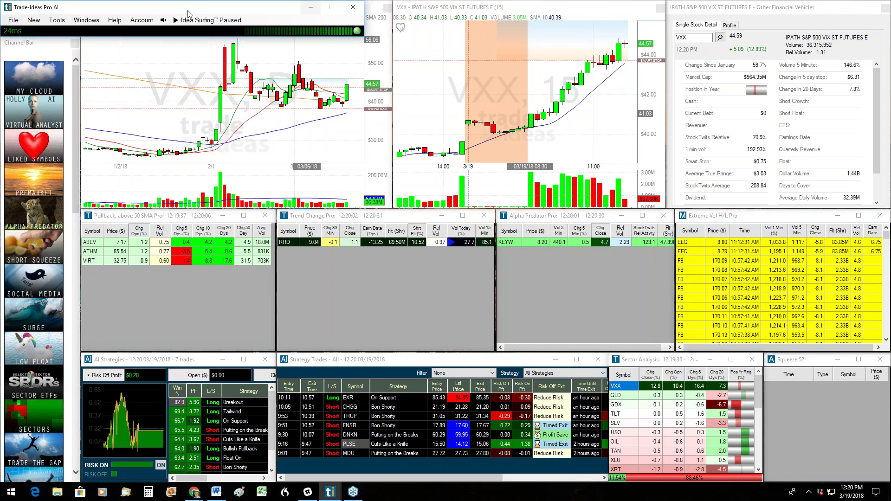
left_click(312, 11)
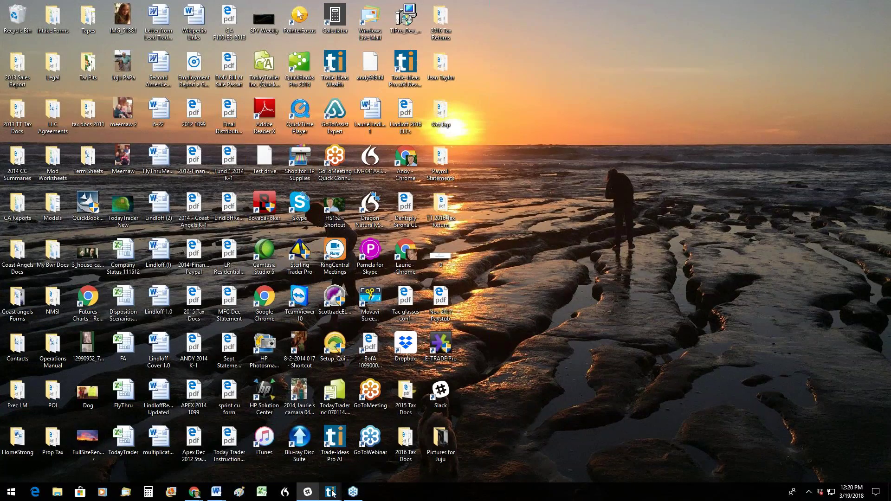
Restore the Trade-Ideas Pro AI window from its taskbar window list
mouse_move(331, 491)
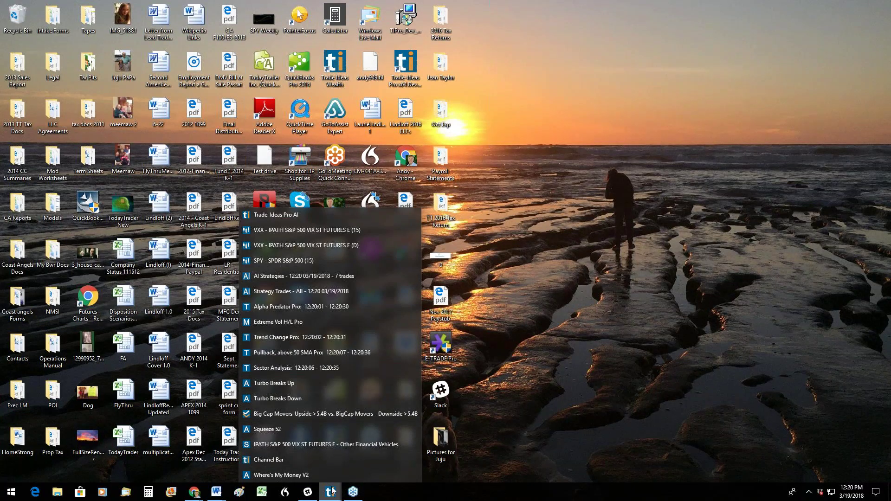
left_click(262, 217)
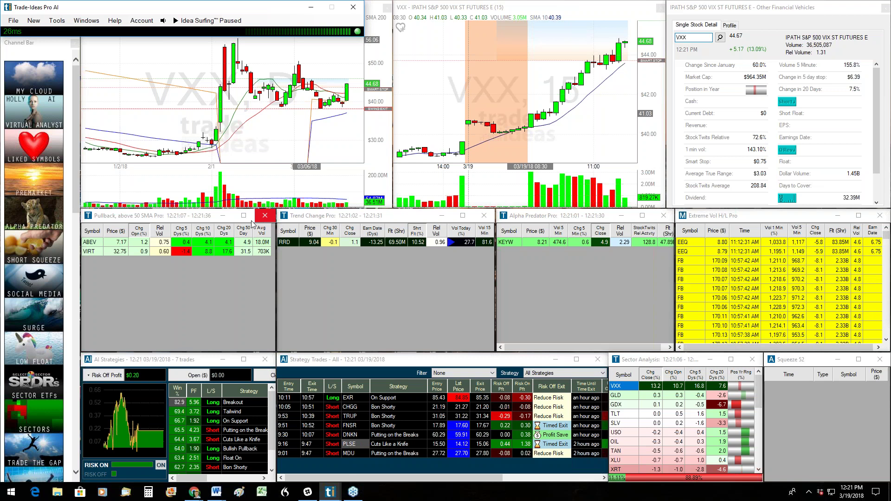
Switch the AI Strategies panel from Risk Off Profit to Risk On Profit
left_click(108, 378)
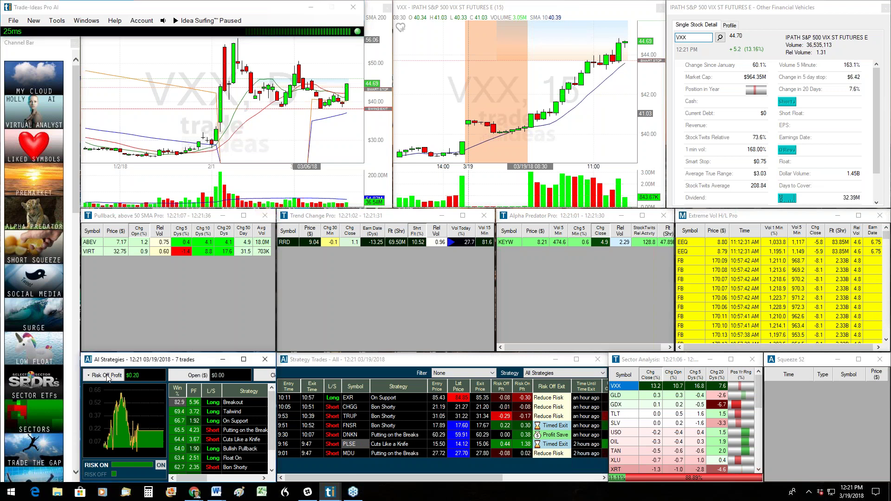
left_click(108, 379)
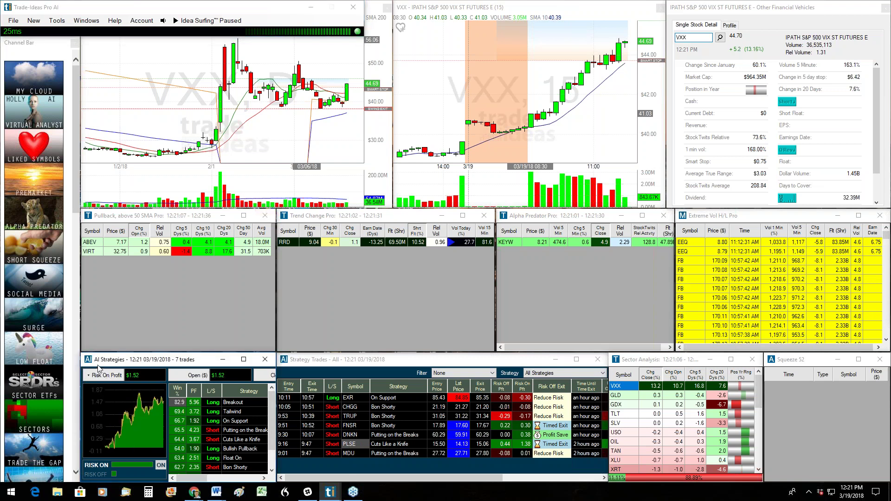